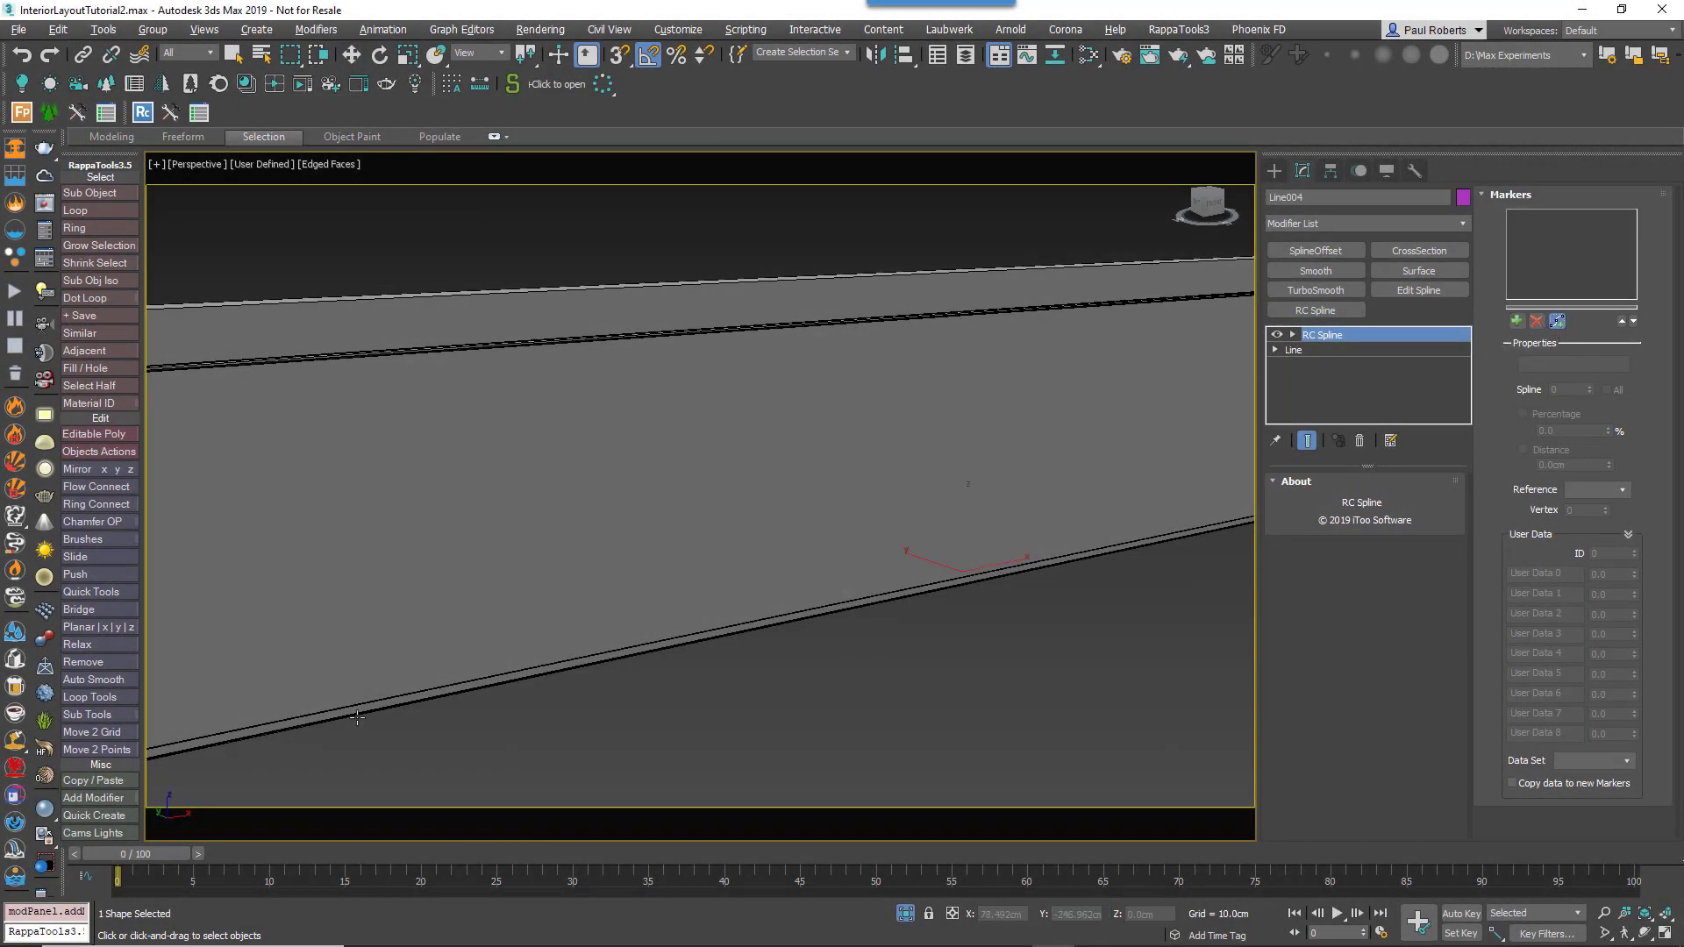
Step: Add four window markers along the wall spline
left_click(357, 717)
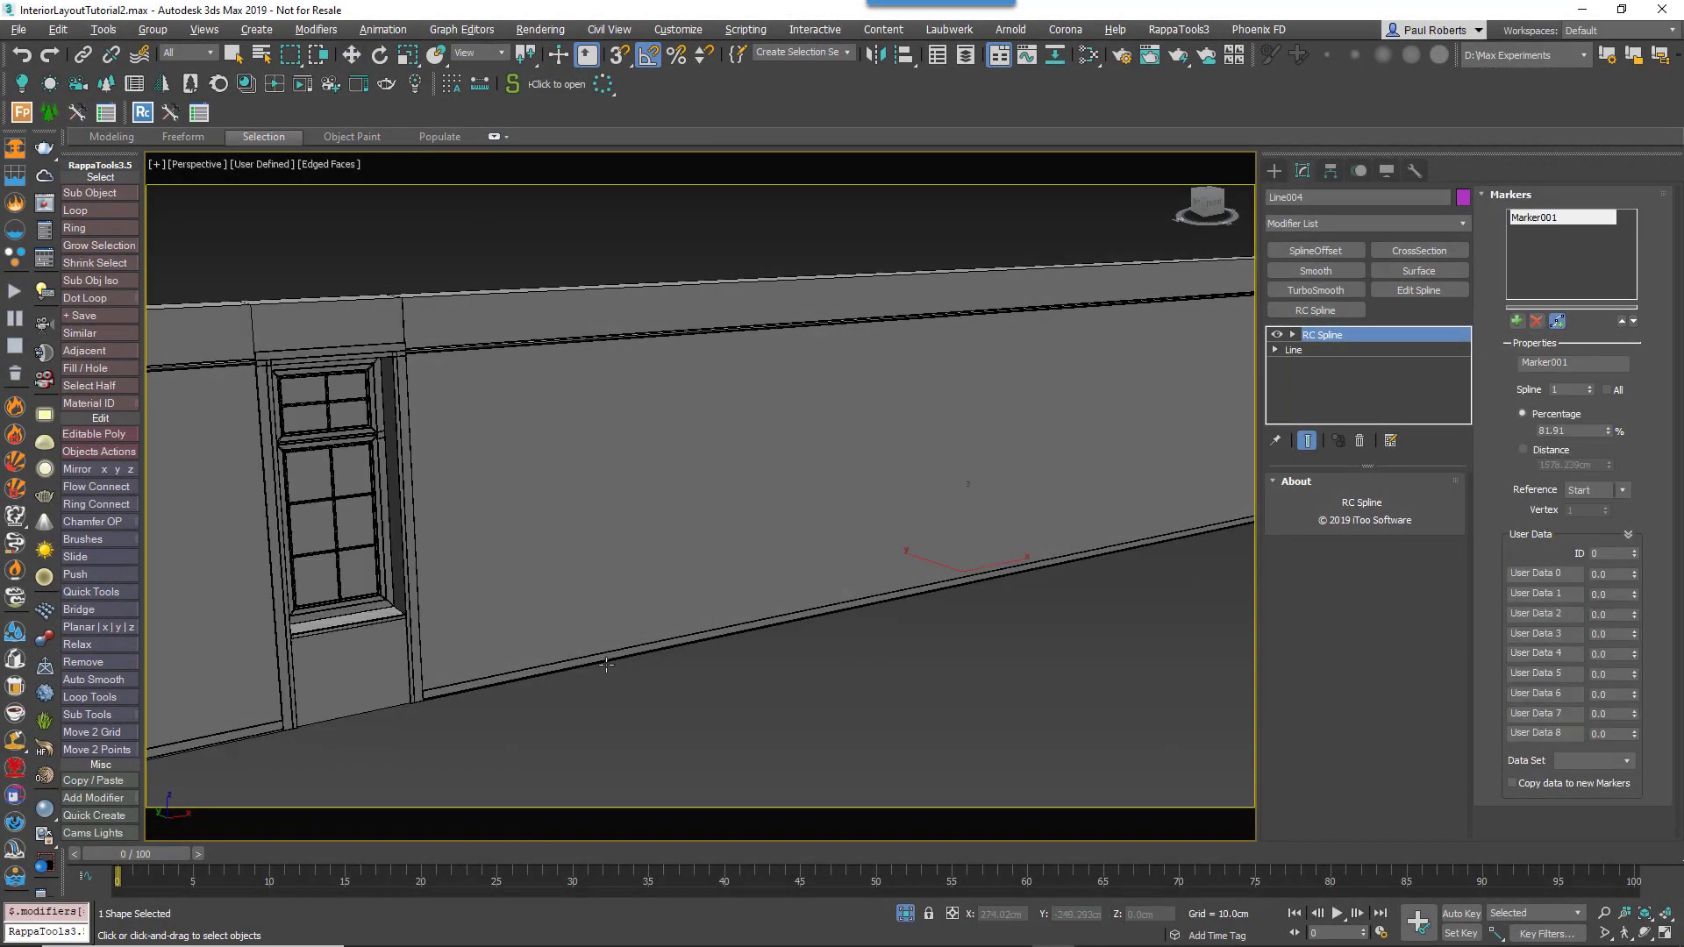
left_click(671, 645)
left_click(843, 605)
left_click(1063, 557)
right_click(1124, 581)
Step: Turn the second window into a door by setting its marker ID to 2
left_click(1293, 335)
left_click(1328, 350)
left_click_drag(913, 666, 824, 571)
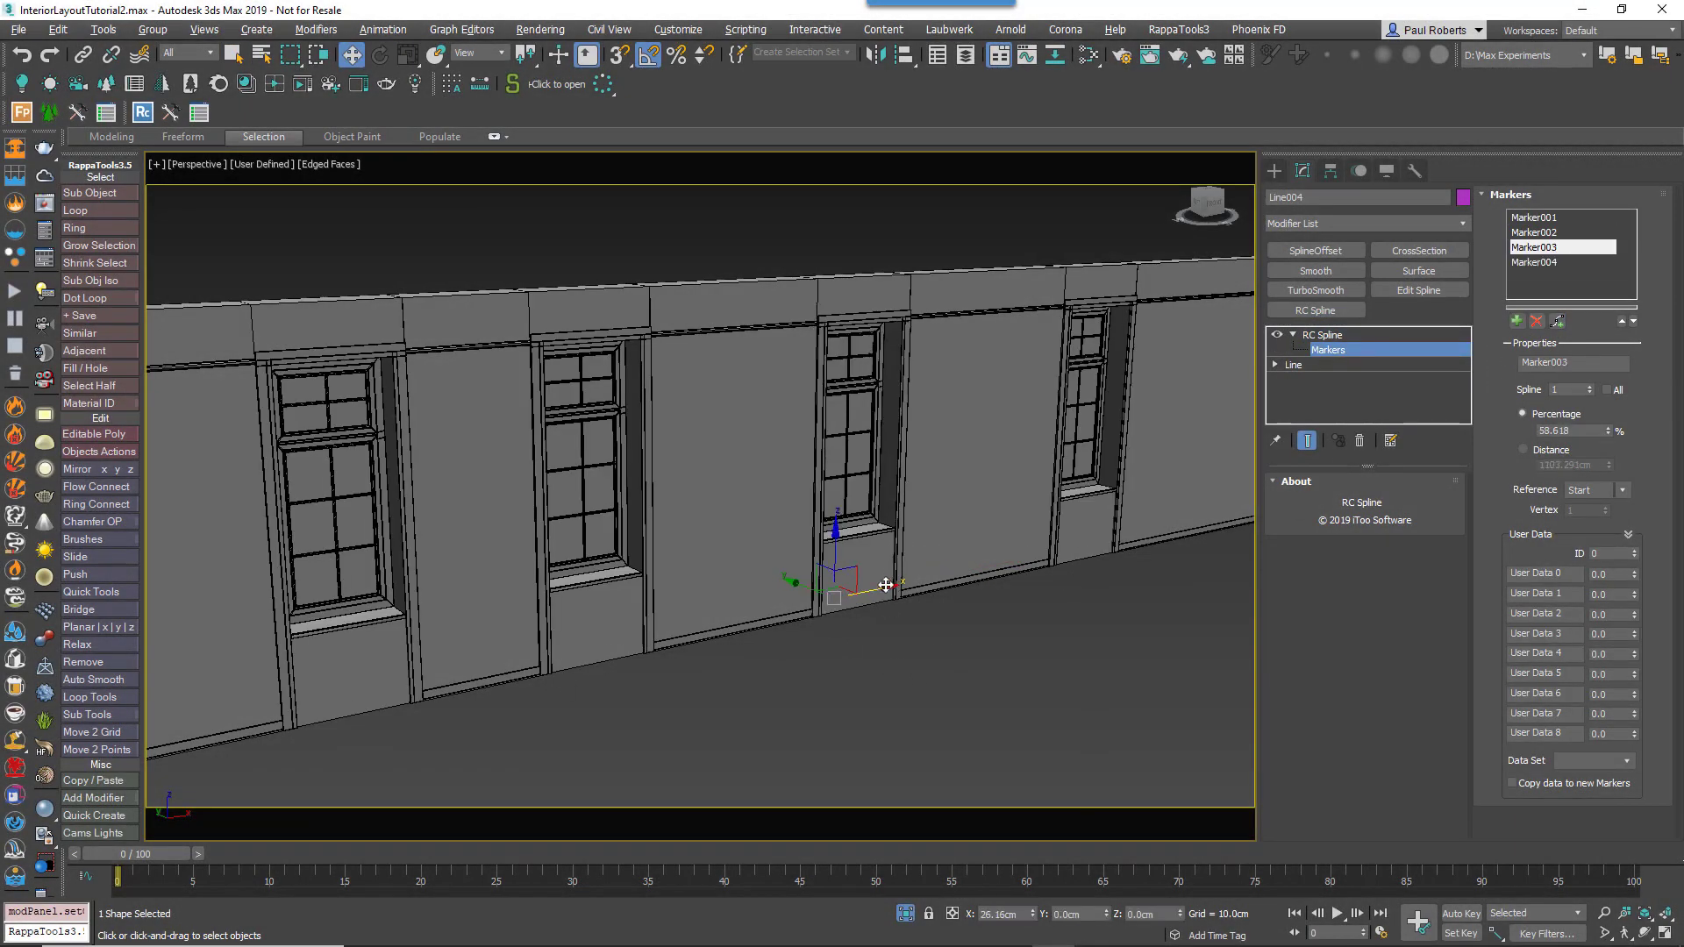
key("Up")
left_click(1637, 551)
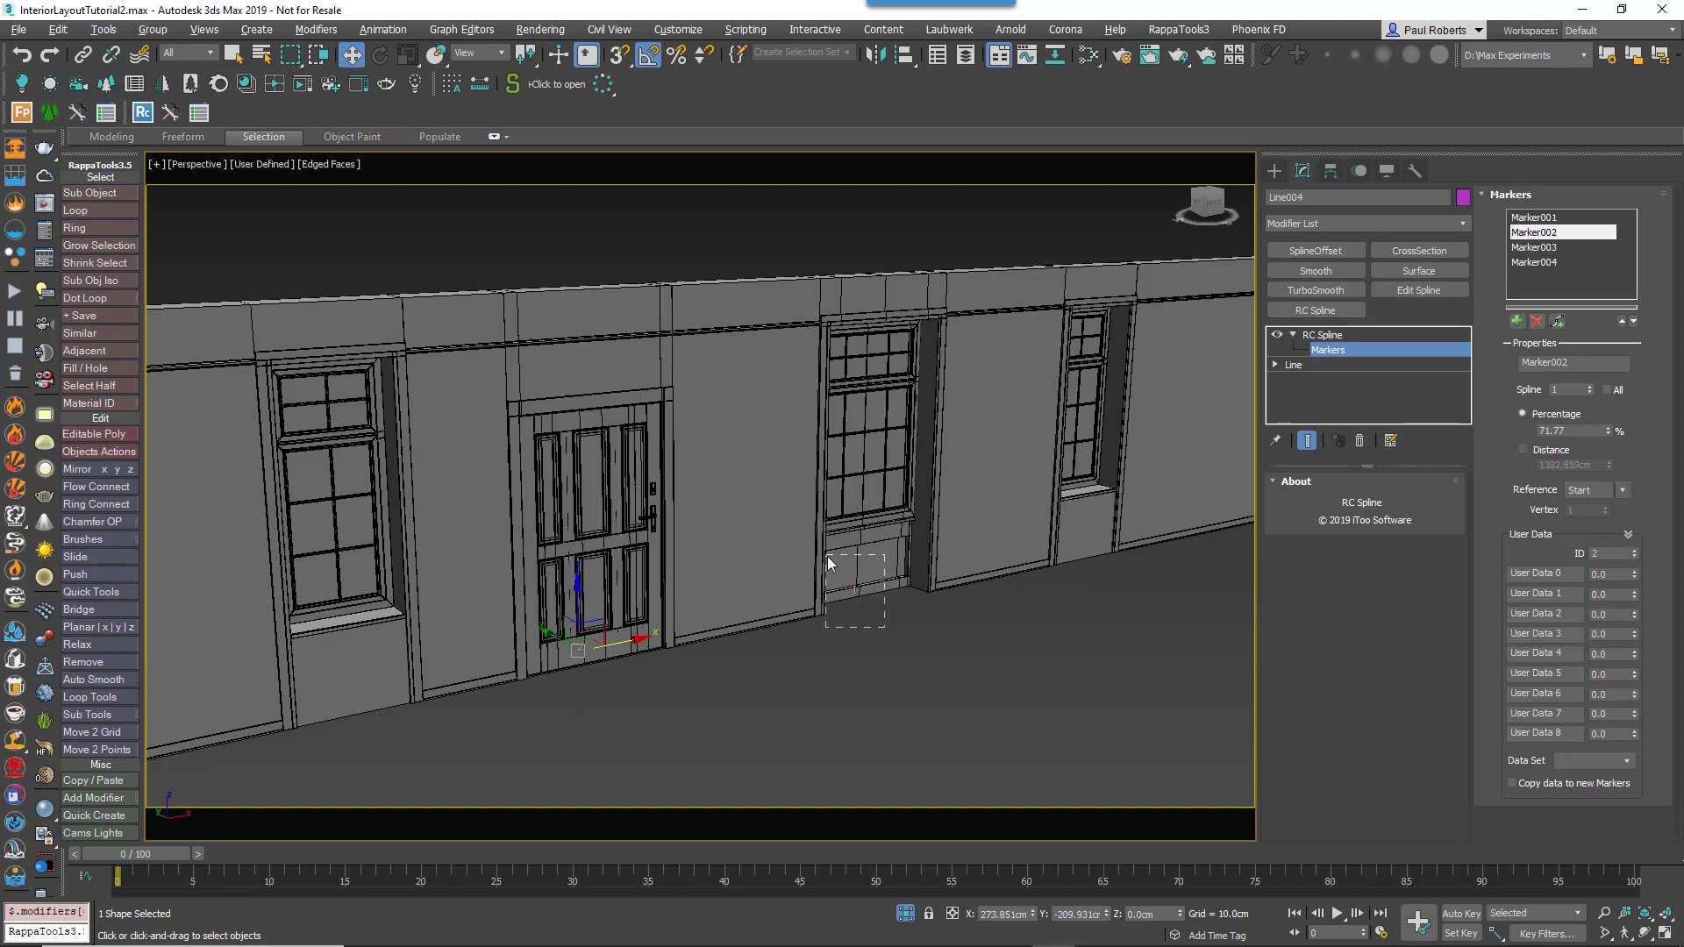
Step: Widen the third window by setting its User Data 0 to 300
left_click(832, 566)
double_click(1605, 575)
type("300")
key("Return")
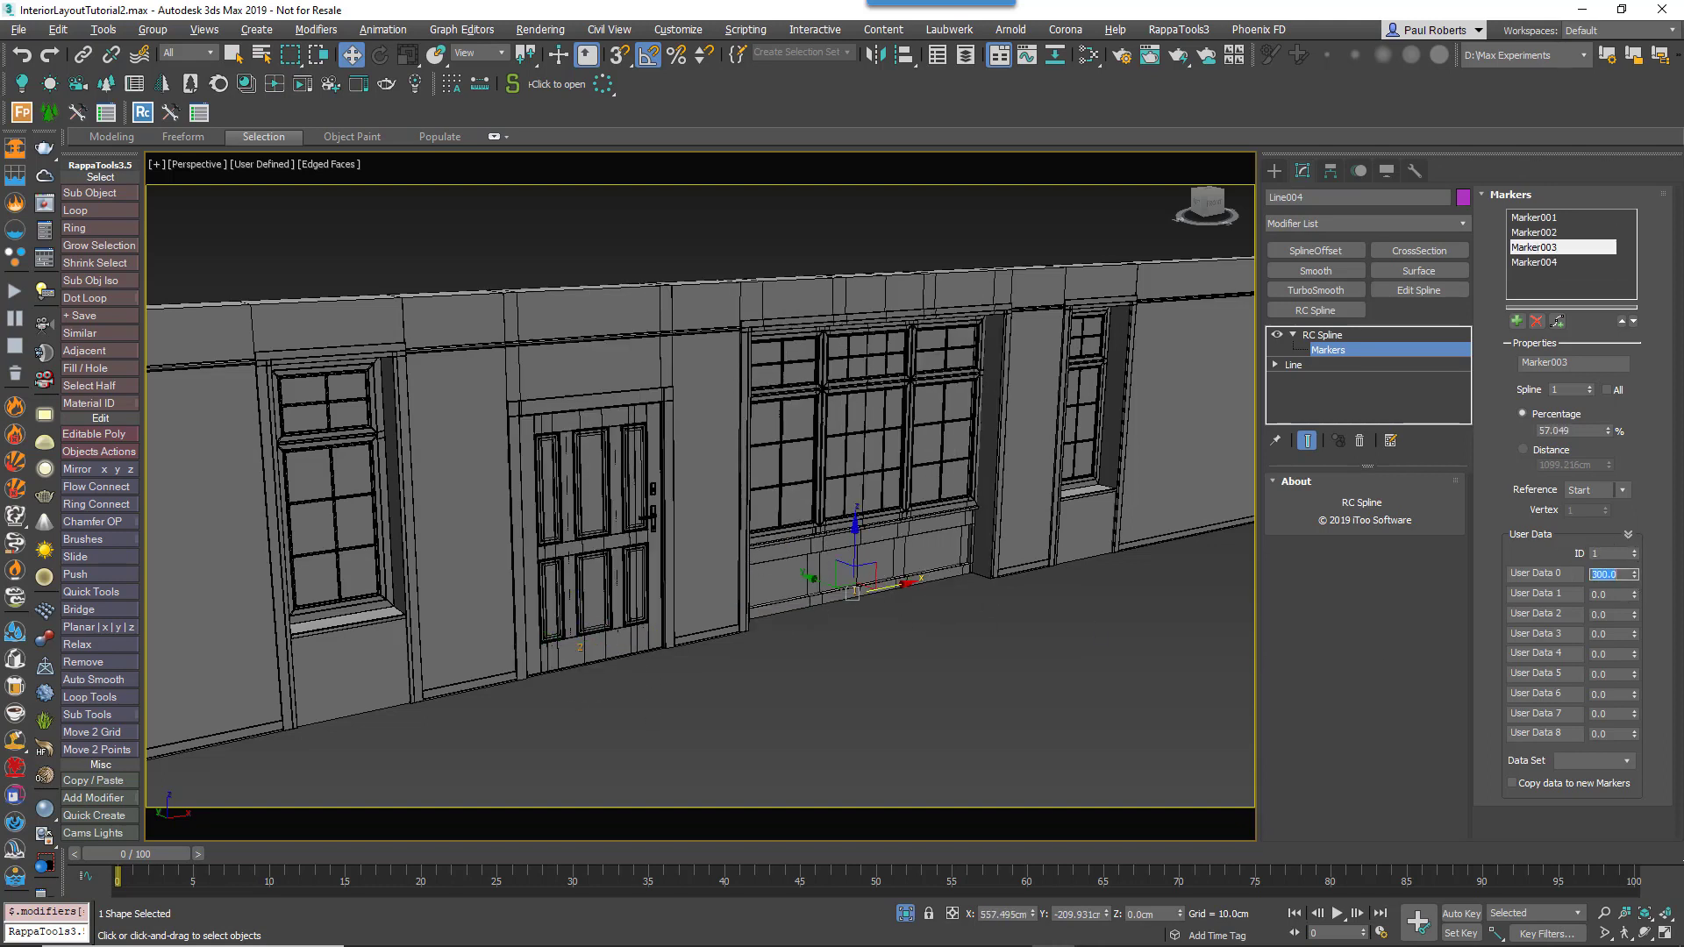
mouse_move(1636, 576)
left_mouse_down()
mouse_move(1649, 615)
mouse_move(1660, 588)
left_mouse_up()
Step: Set the door's User Data 0 width to 200 and User Data 1 opening angle to 45
left_click(579, 648)
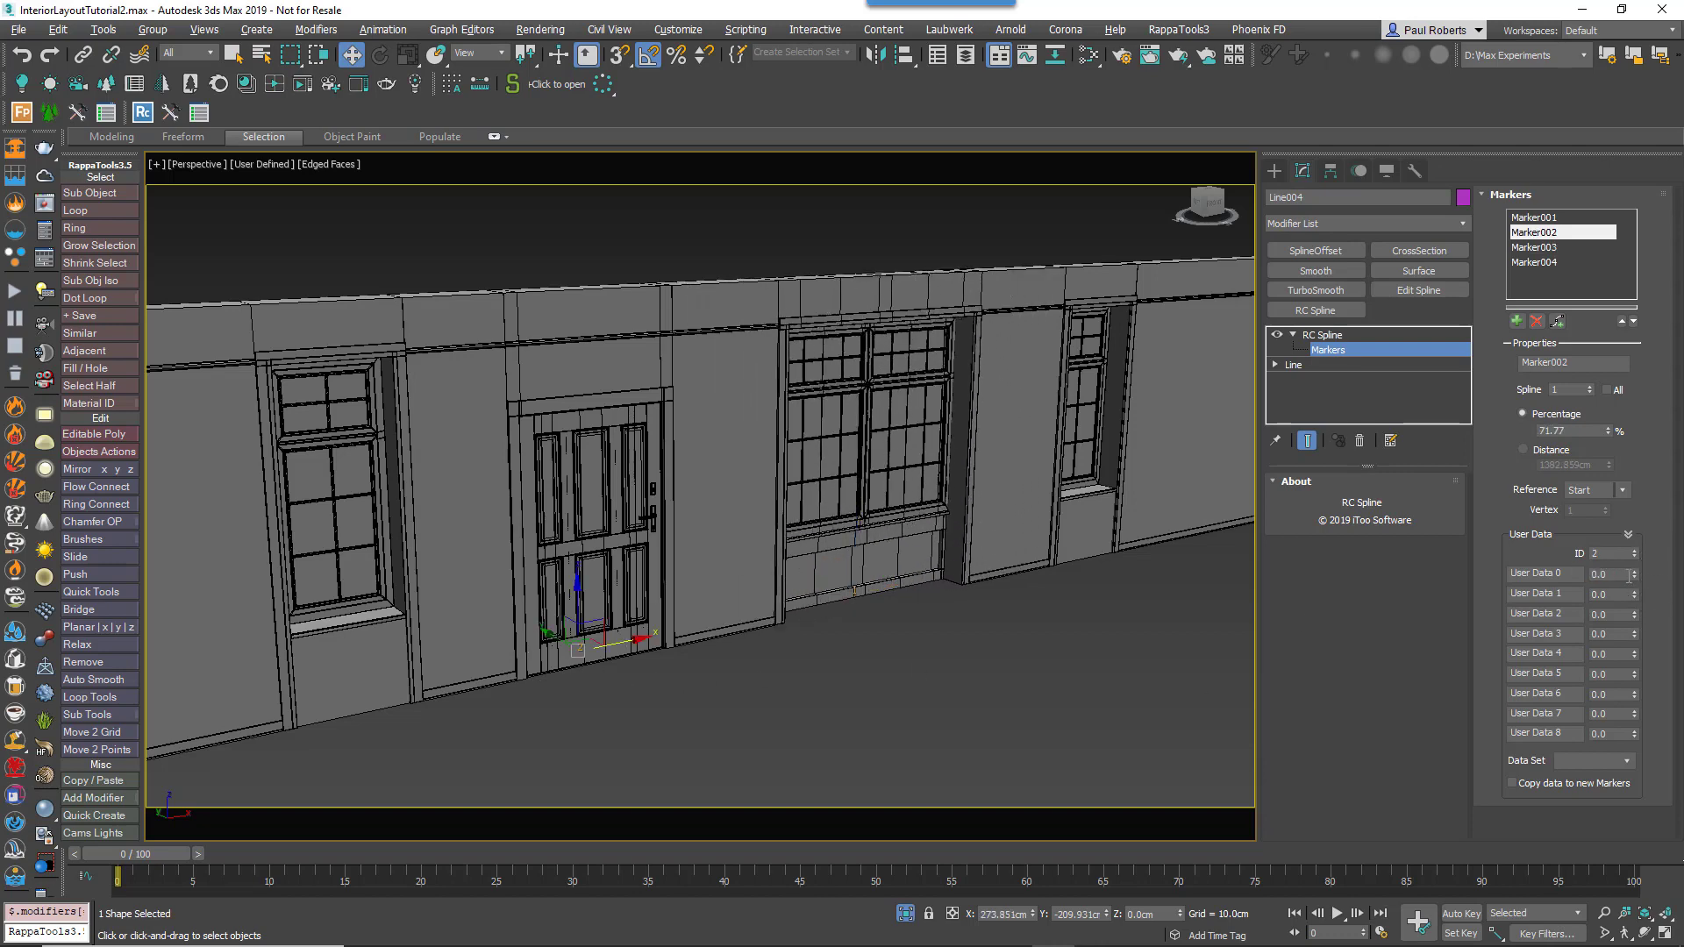
double_click(1604, 575)
type("200")
key("Return")
mouse_move(1636, 574)
left_mouse_down()
mouse_move(1652, 637)
mouse_move(1639, 544)
mouse_move(1640, 596)
left_mouse_up()
double_click(1604, 595)
type("45")
key("Return")
left_click_drag(1640, 596, 1644, 593)
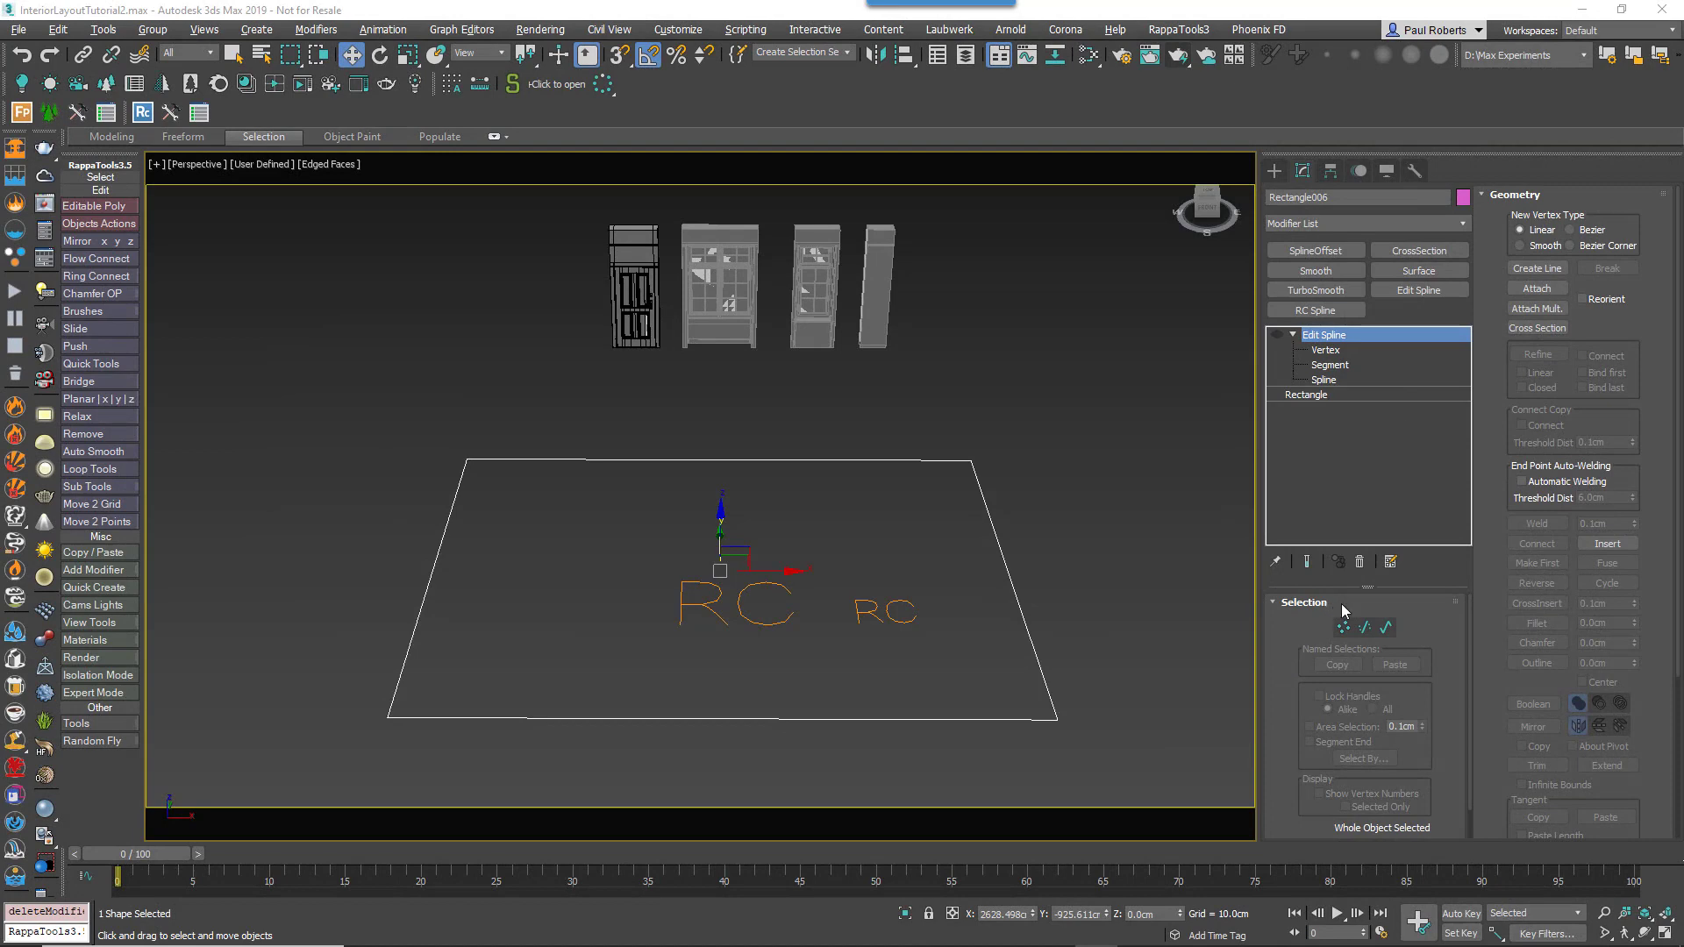
Step: Add an RC Spline modifier to the rectangle with Marker001 at 11.19 percent along spline 1
left_click(1323, 312)
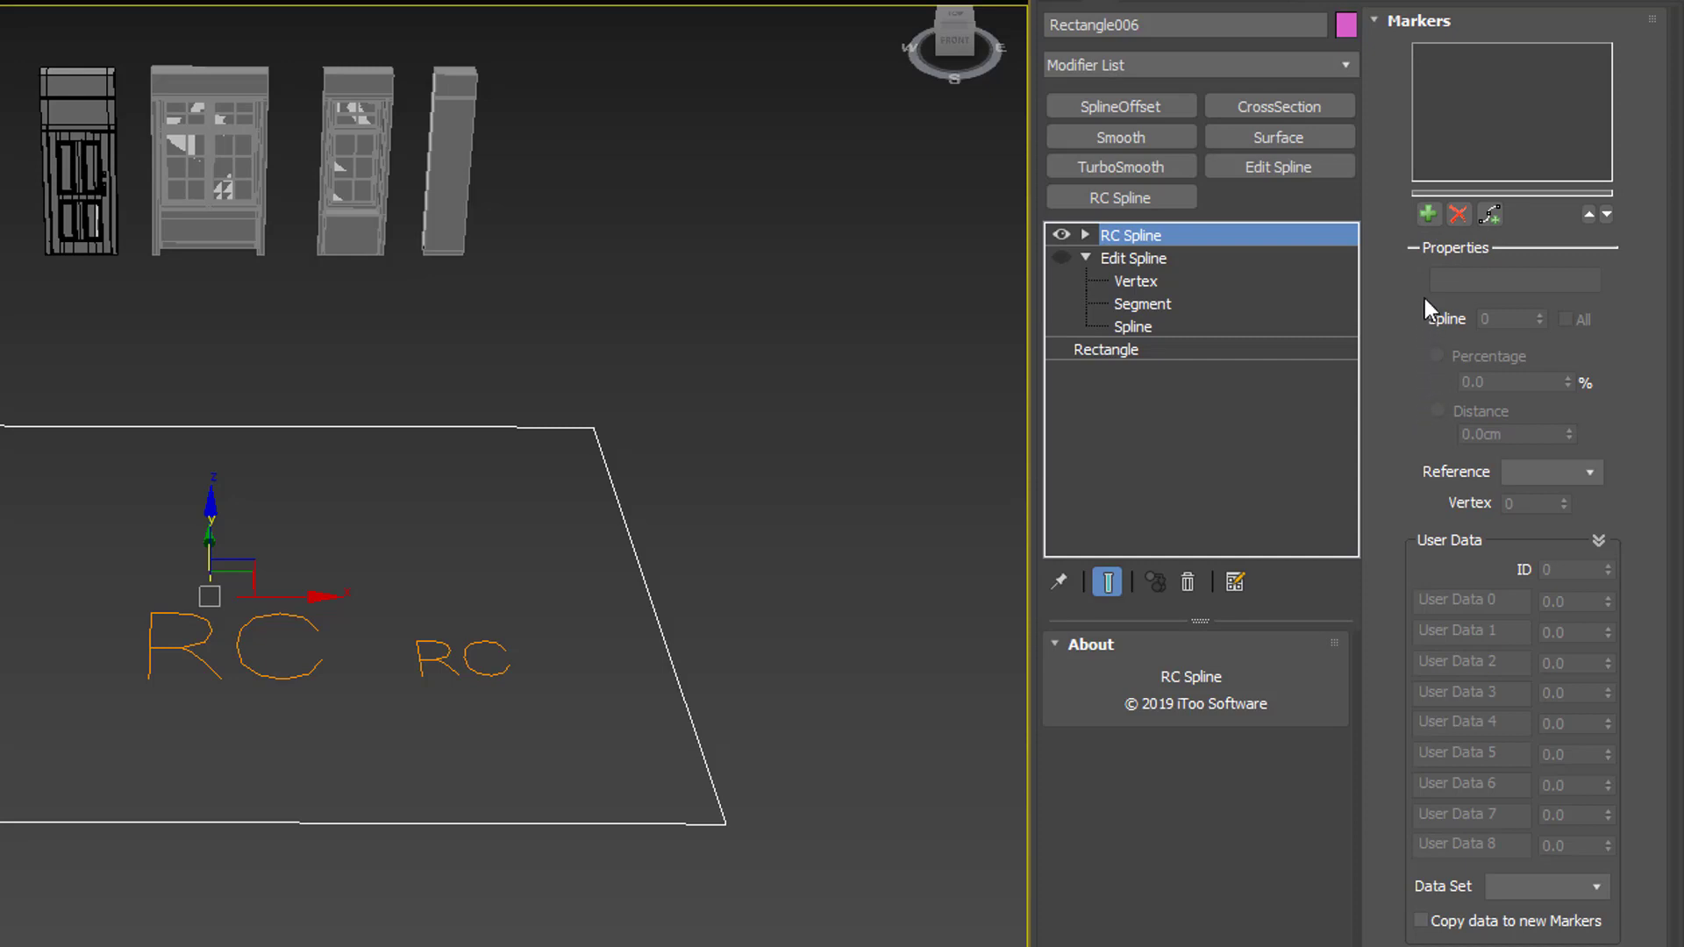
left_click(1430, 215)
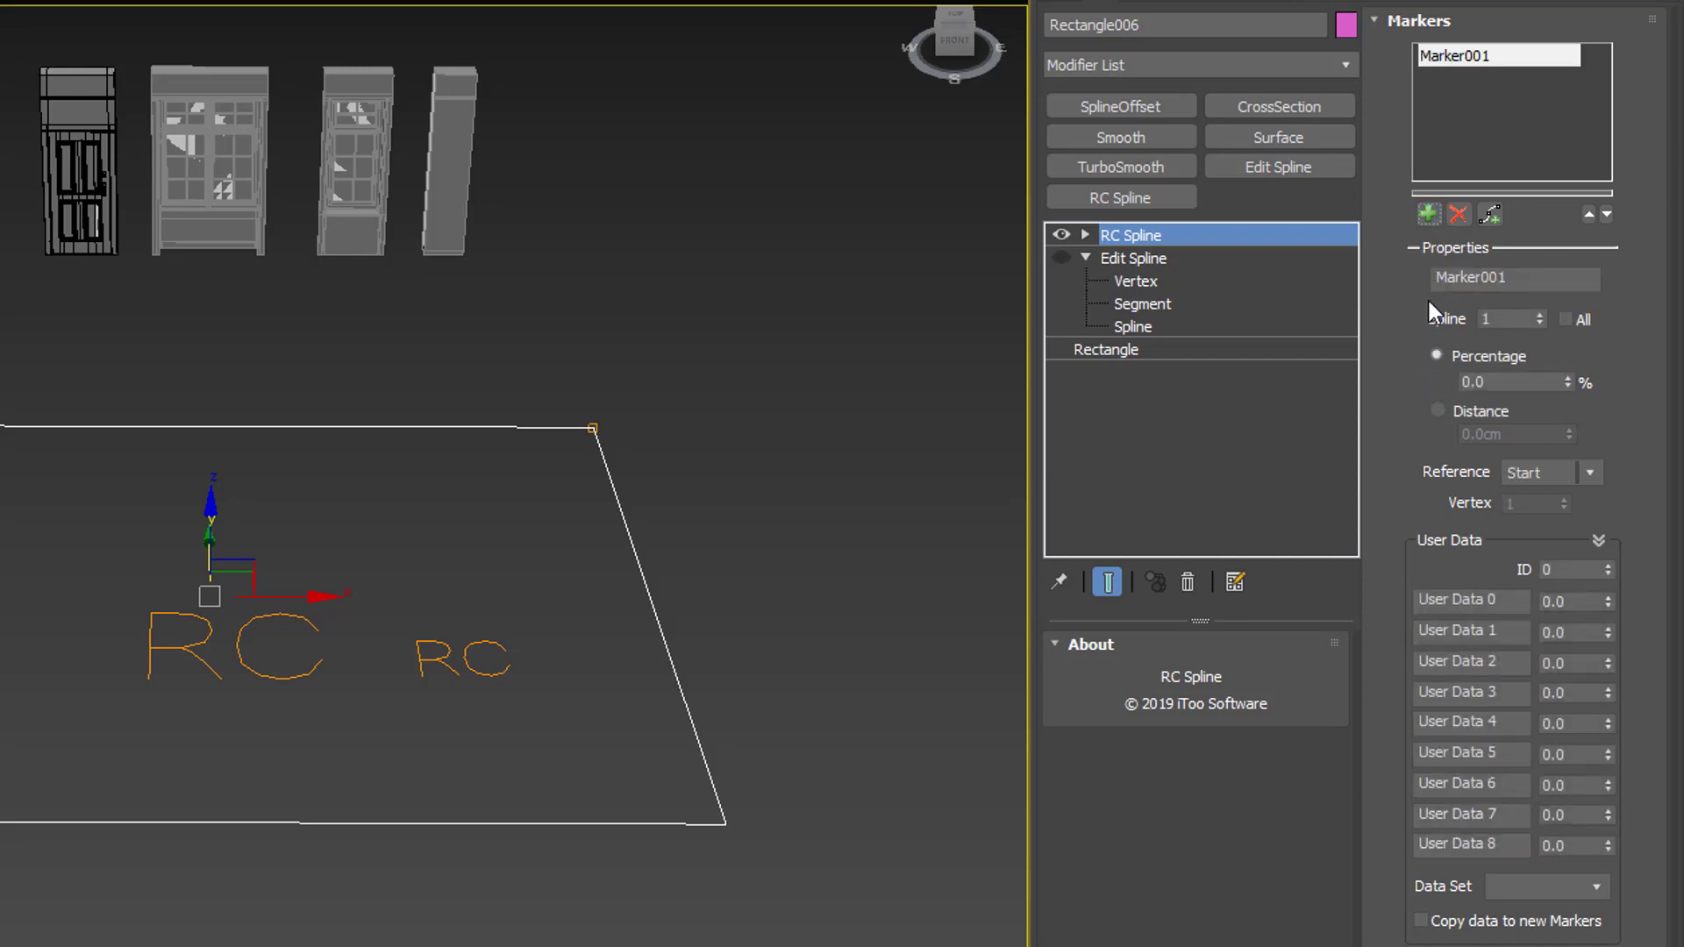
left_click_drag(1568, 383, 1527, 123)
left_click_drag(1568, 383, 1549, 228)
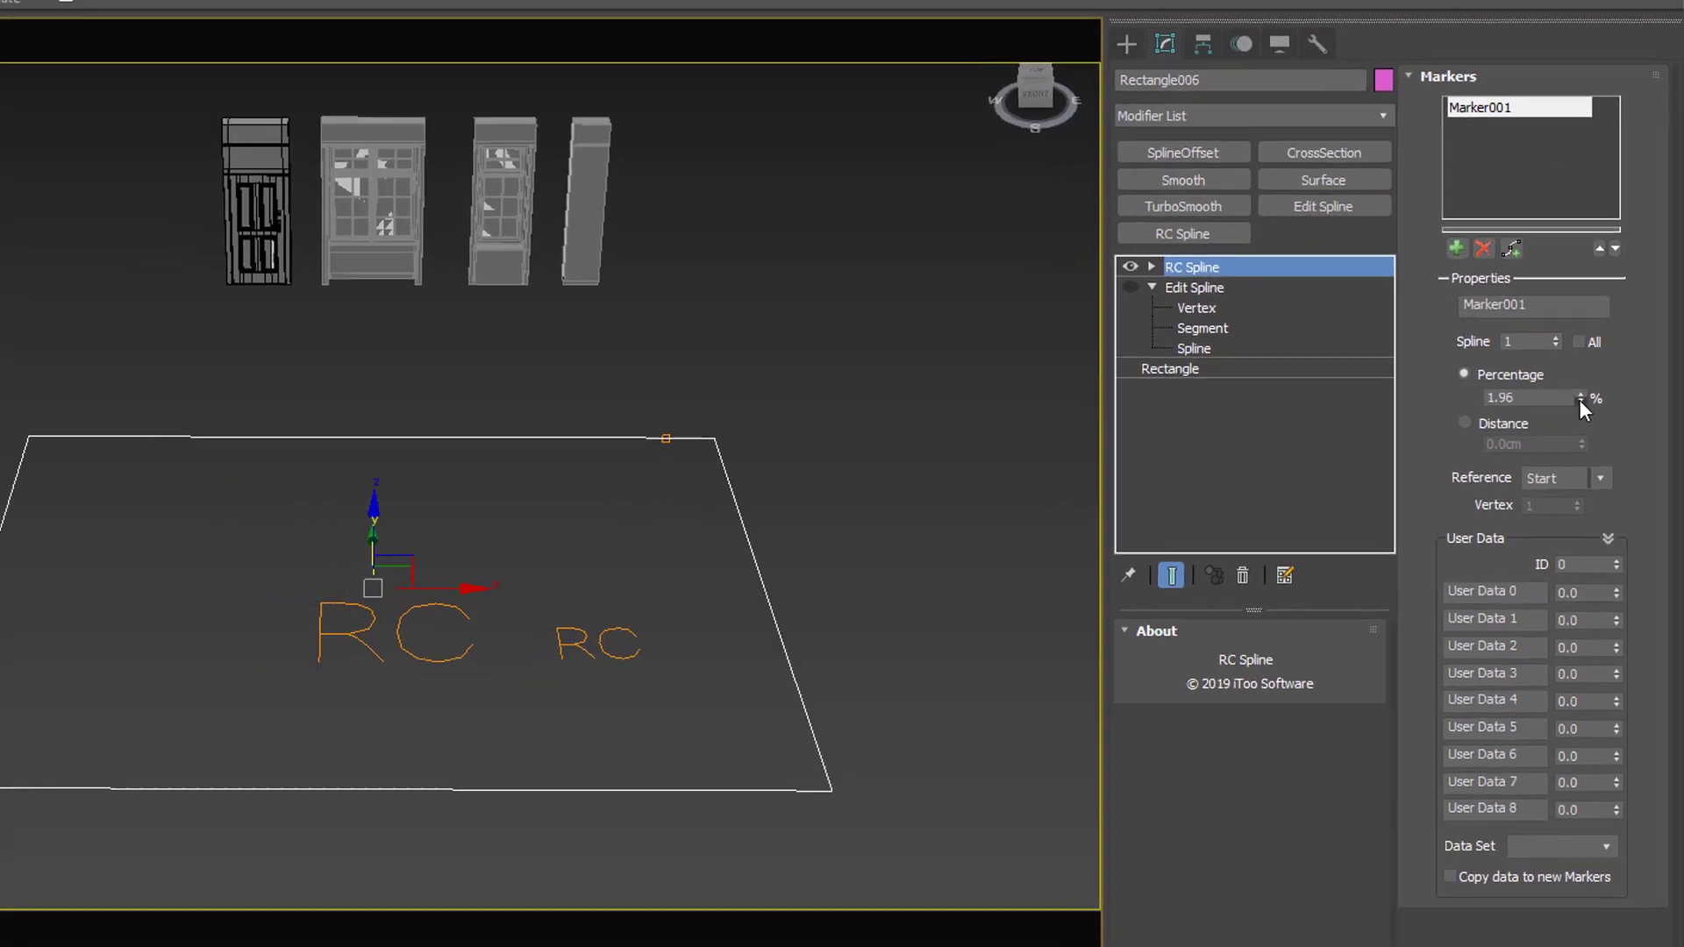
mouse_move(1608, 431)
left_mouse_down()
mouse_move(1590, 338)
mouse_move(1587, 397)
left_mouse_up()
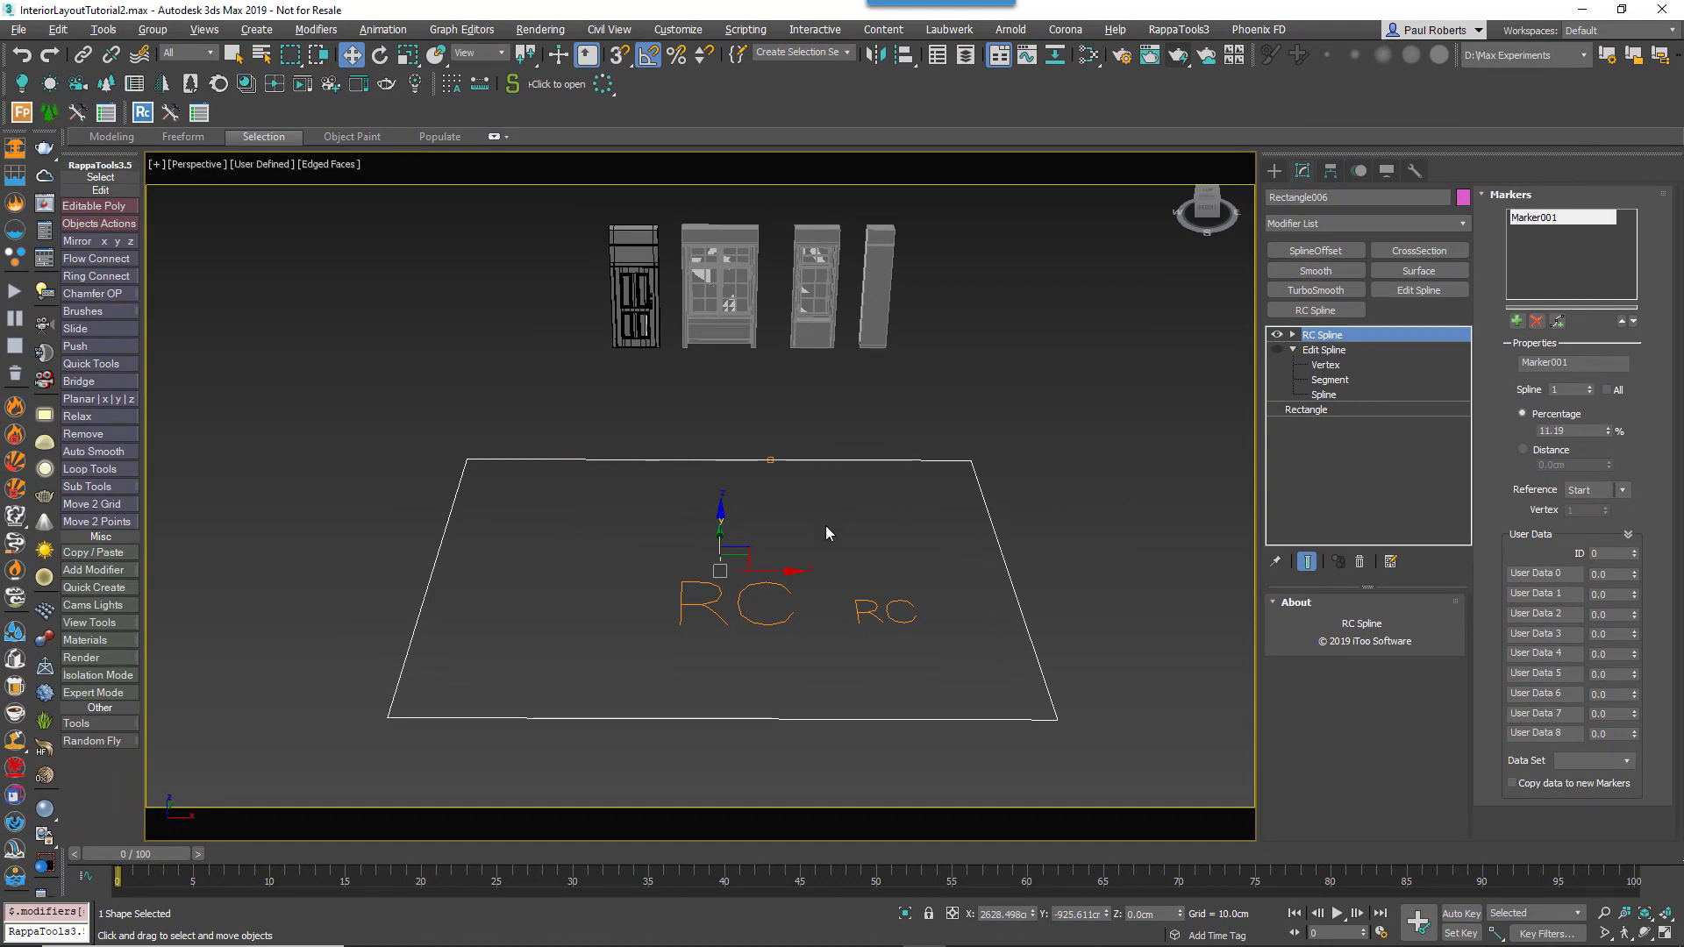
Step: Open the Style Editor and add a Linear 1S generator, discarding a stray Array 2S node
left_click(765, 625)
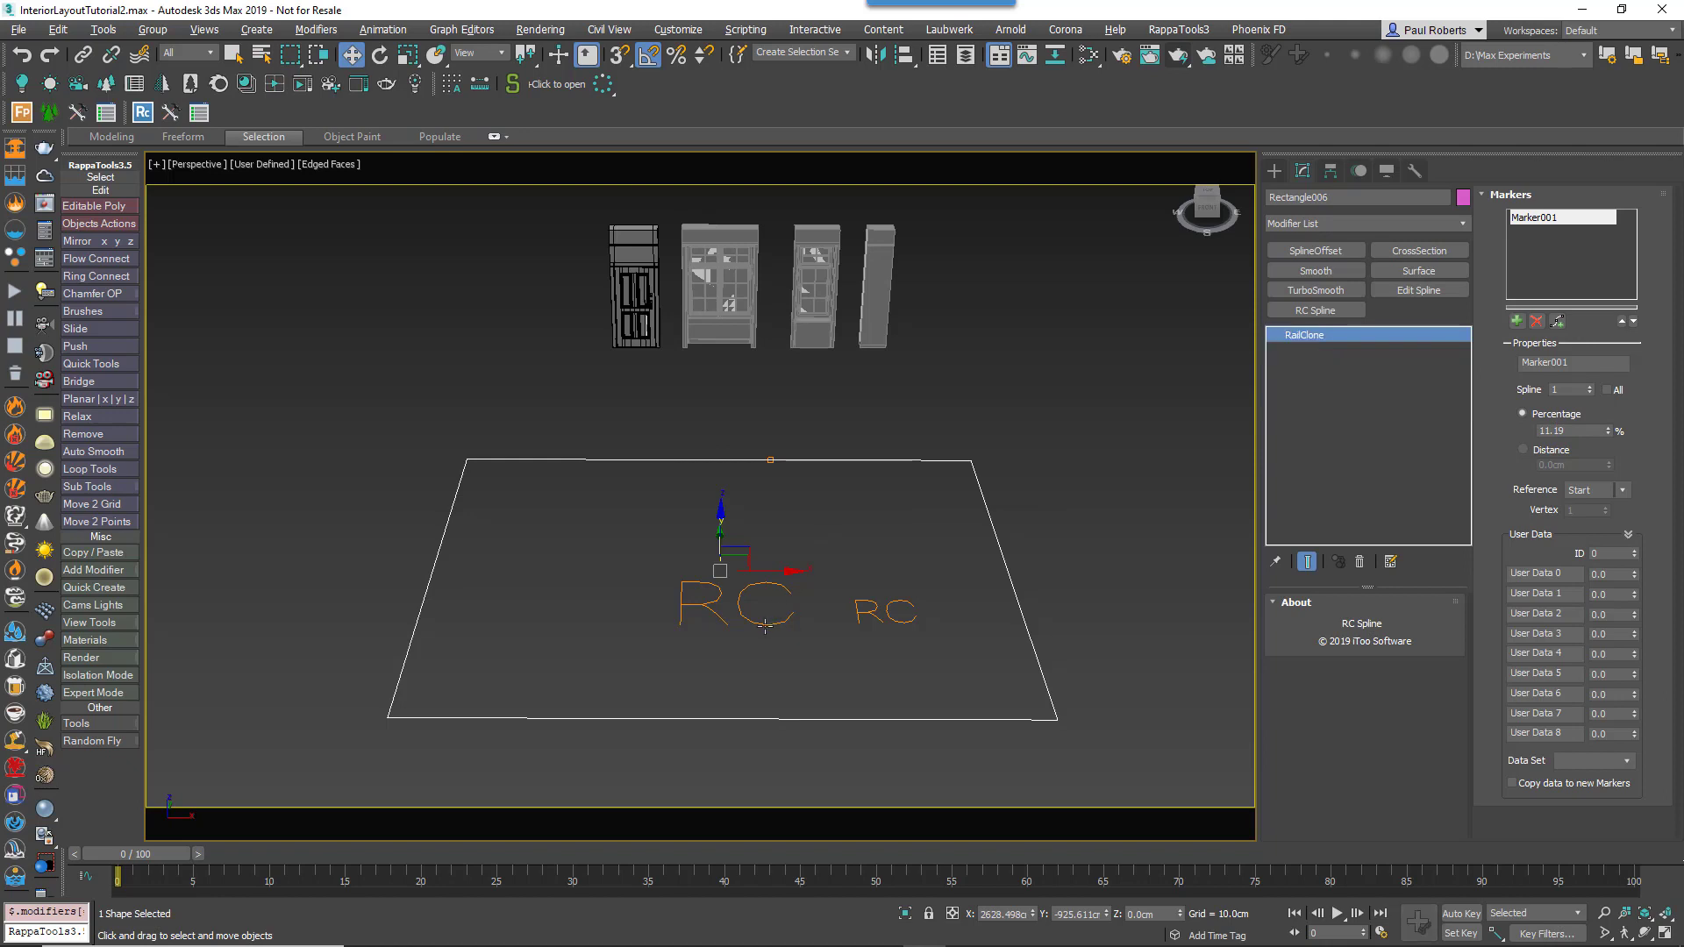
left_click(765, 625)
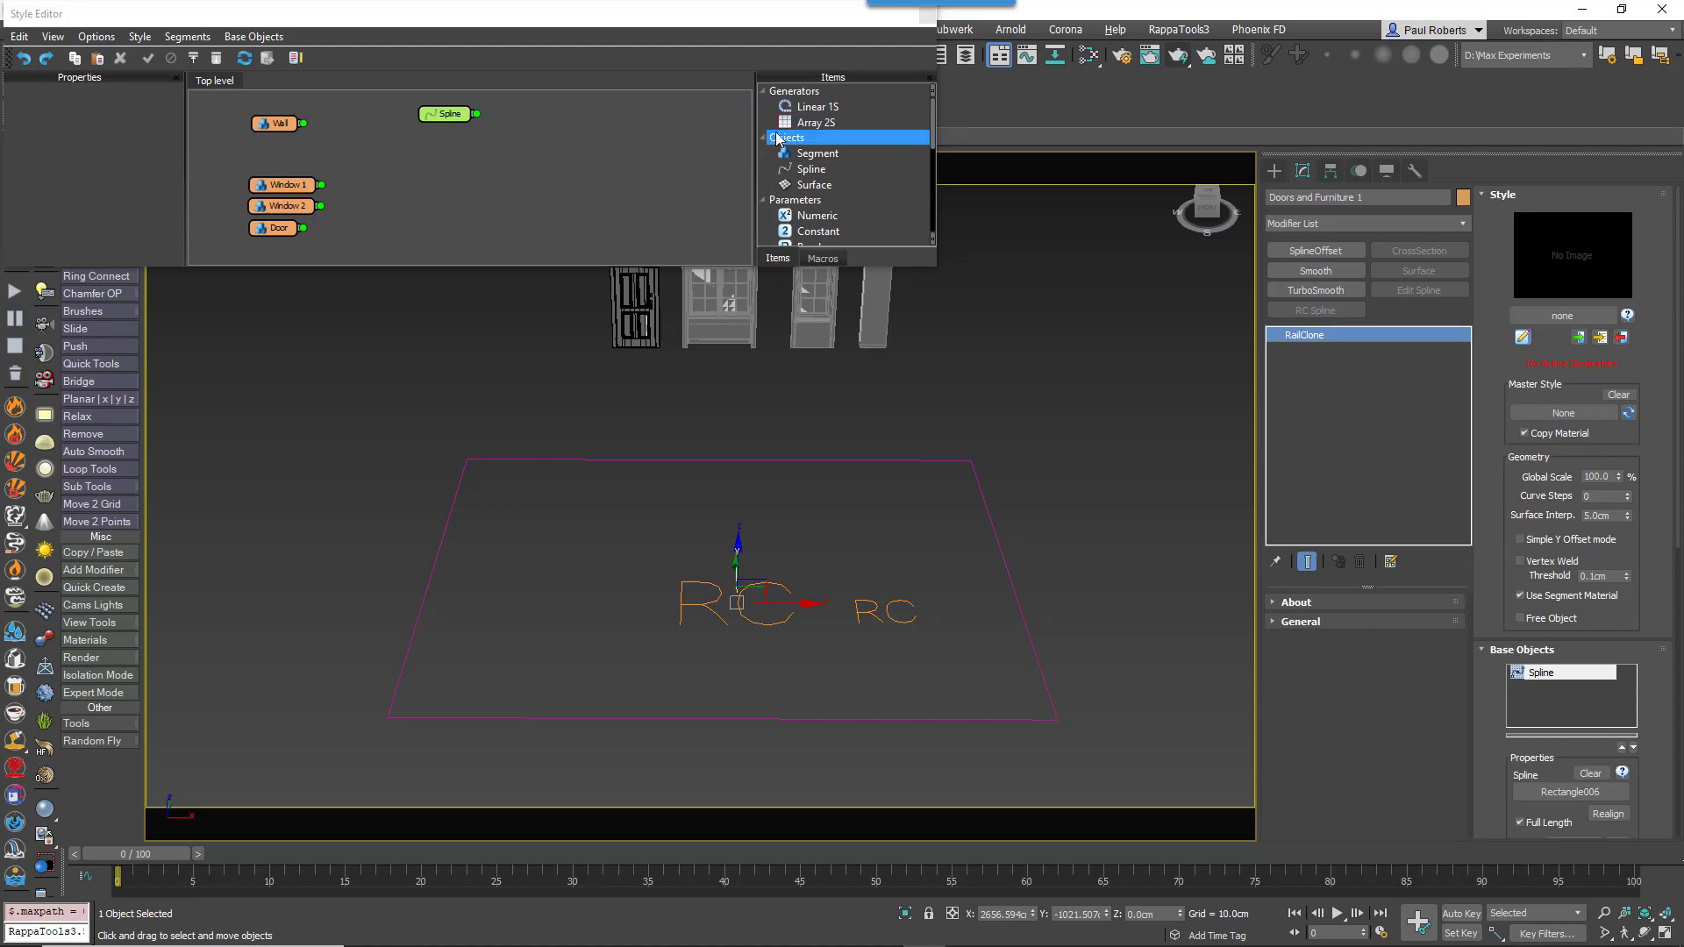
left_click_drag(816, 106, 738, 123)
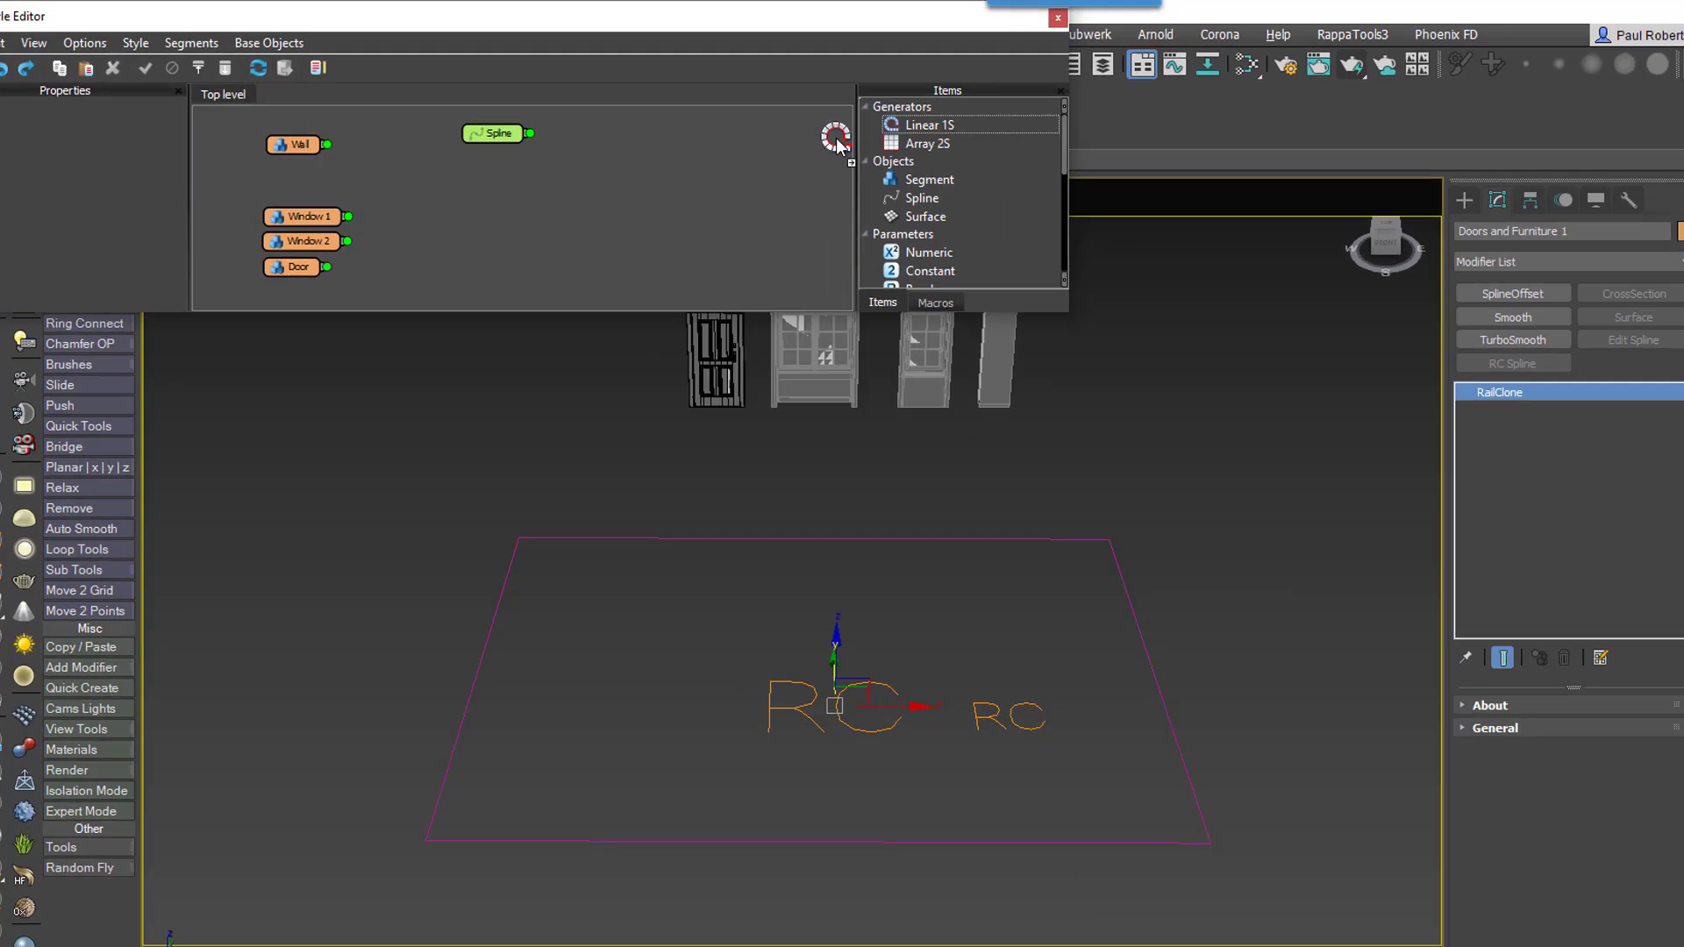
left_click_drag(838, 143, 619, 134)
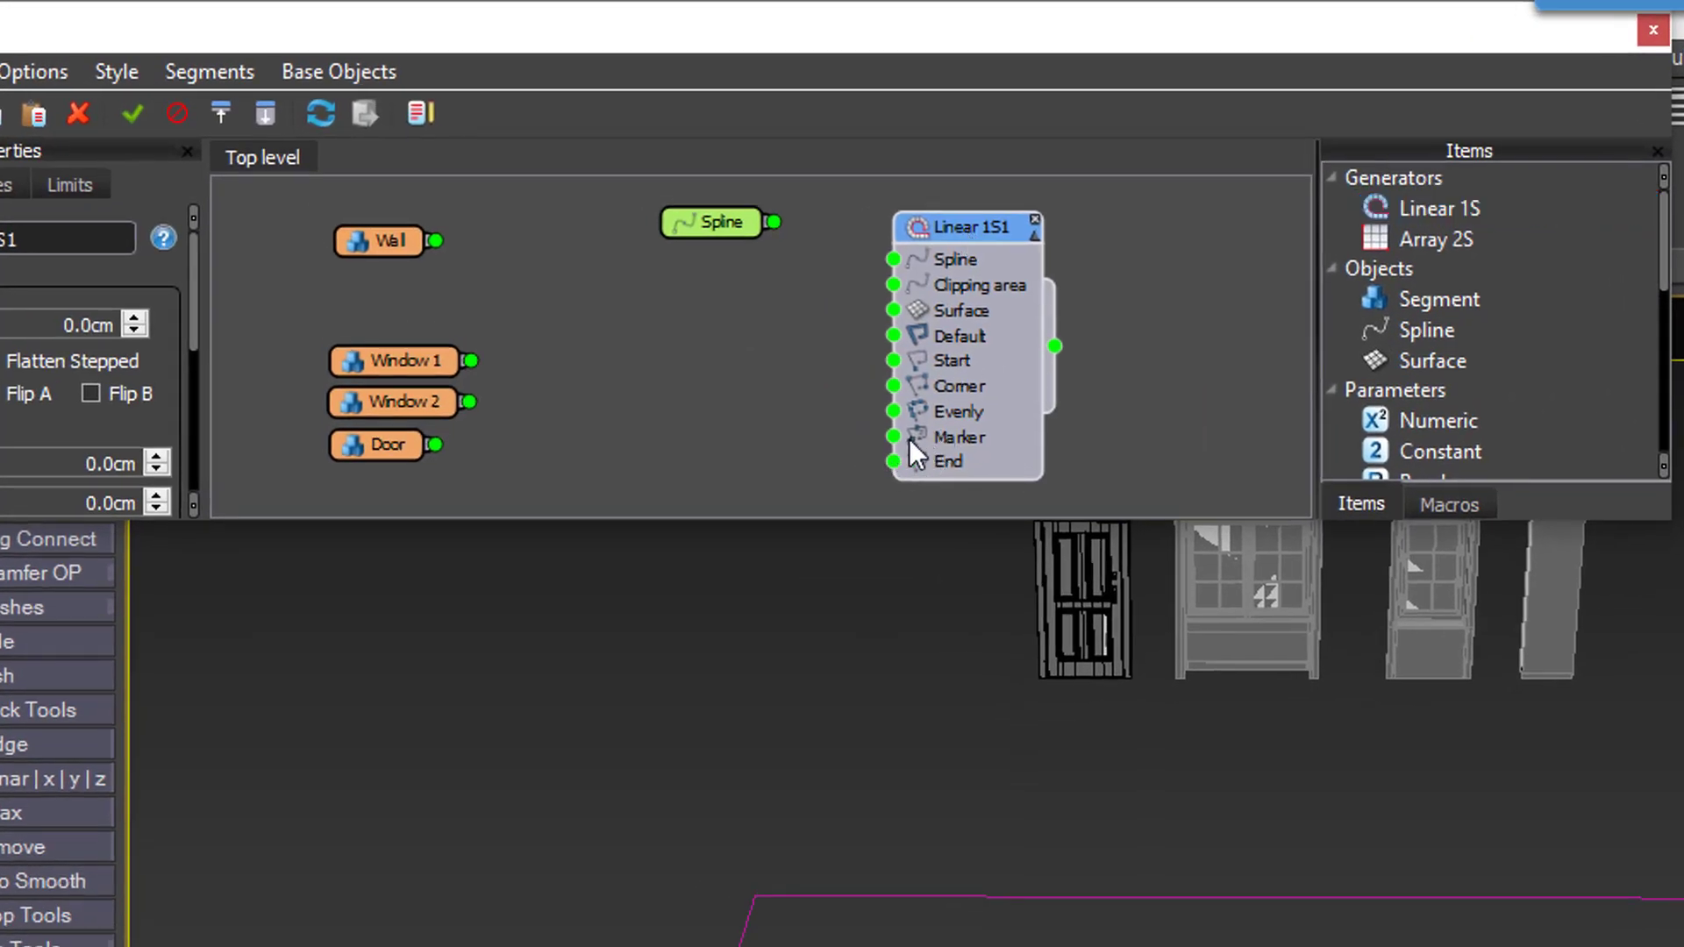
left_click_drag(982, 443, 905, 440)
left_click_drag(1509, 241, 1141, 333)
scroll(1141, 328, "down", 5)
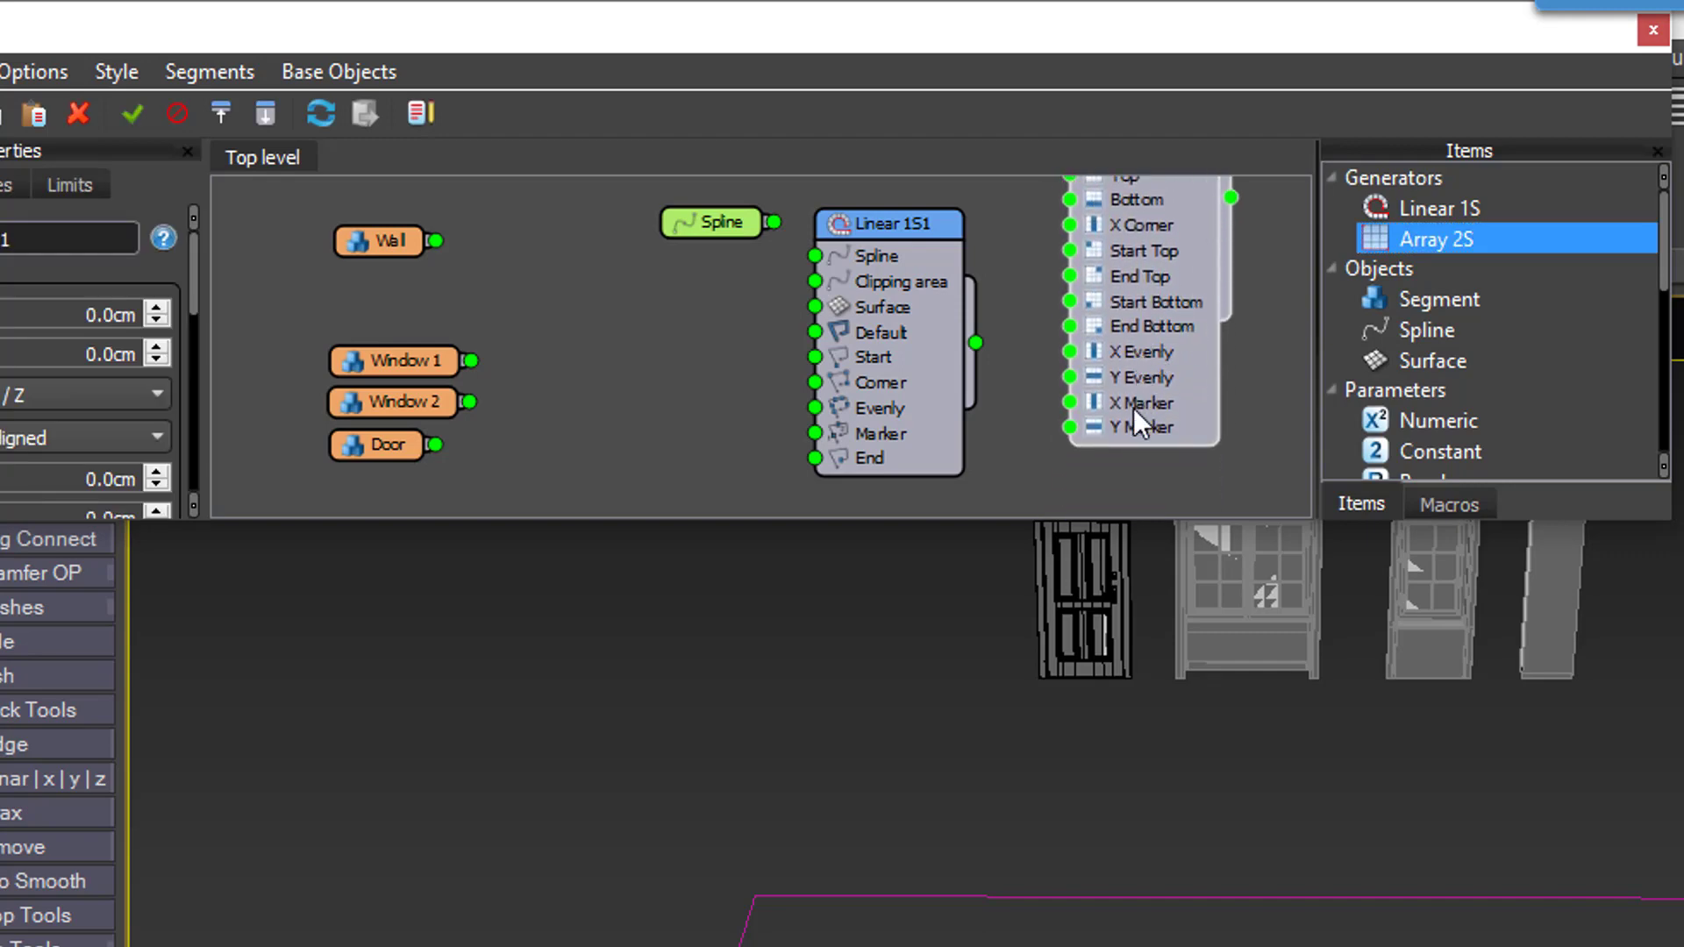
left_click_drag(1161, 403, 1176, 437)
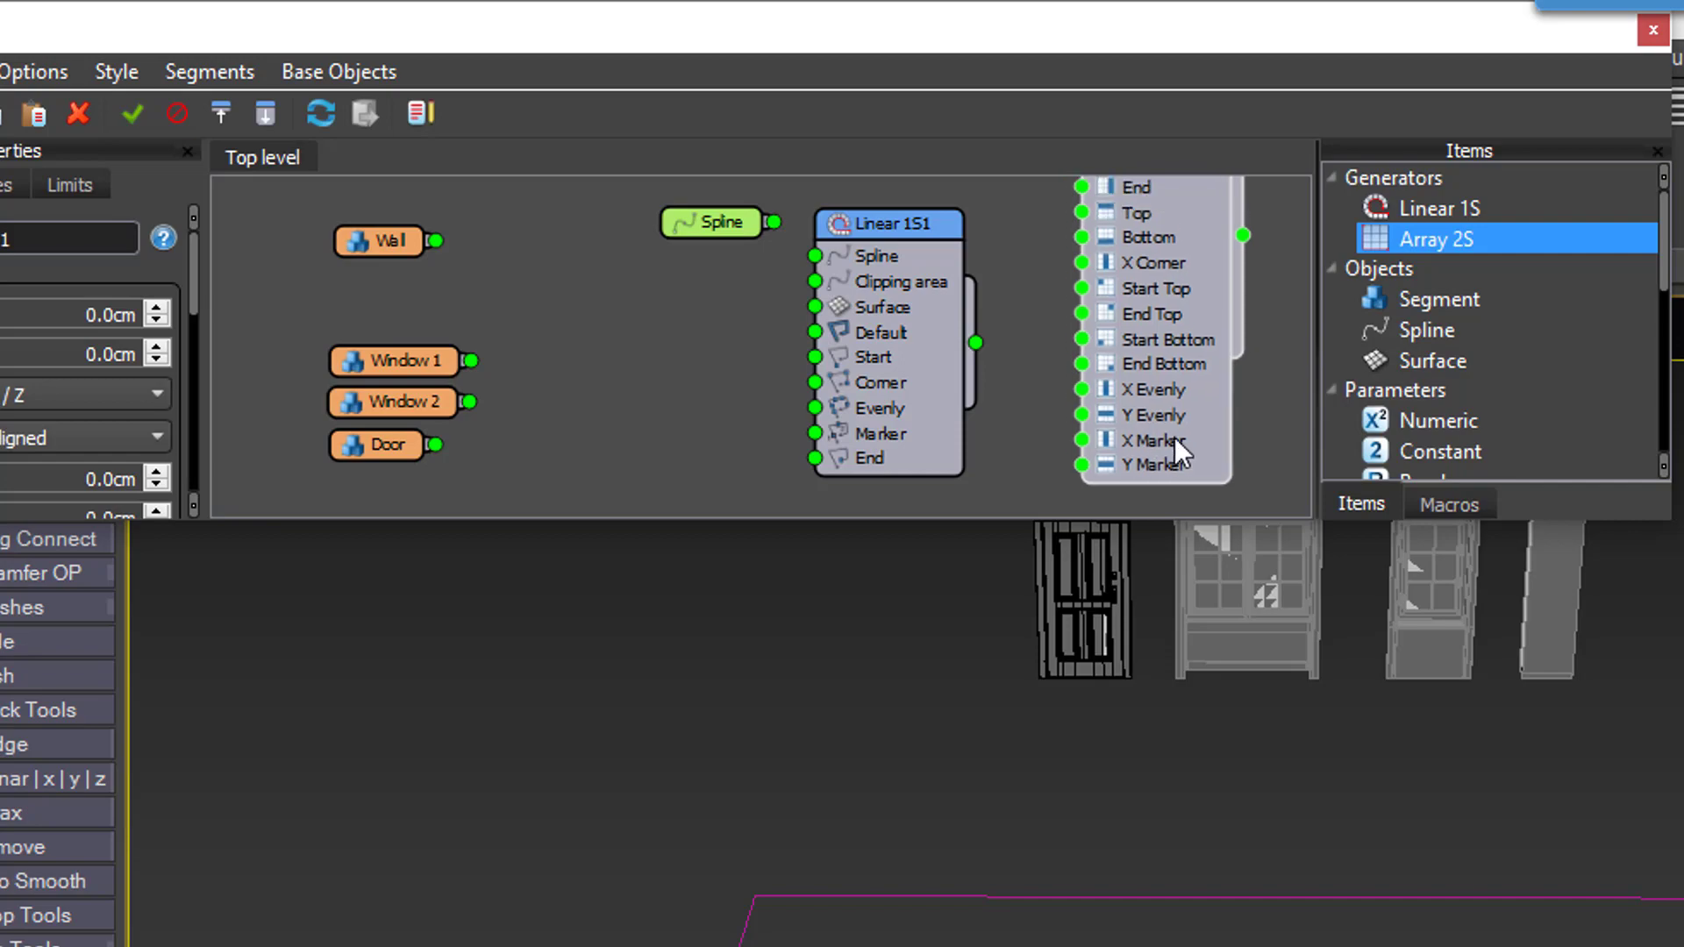
key("Delete")
left_click_drag(878, 315, 1046, 328)
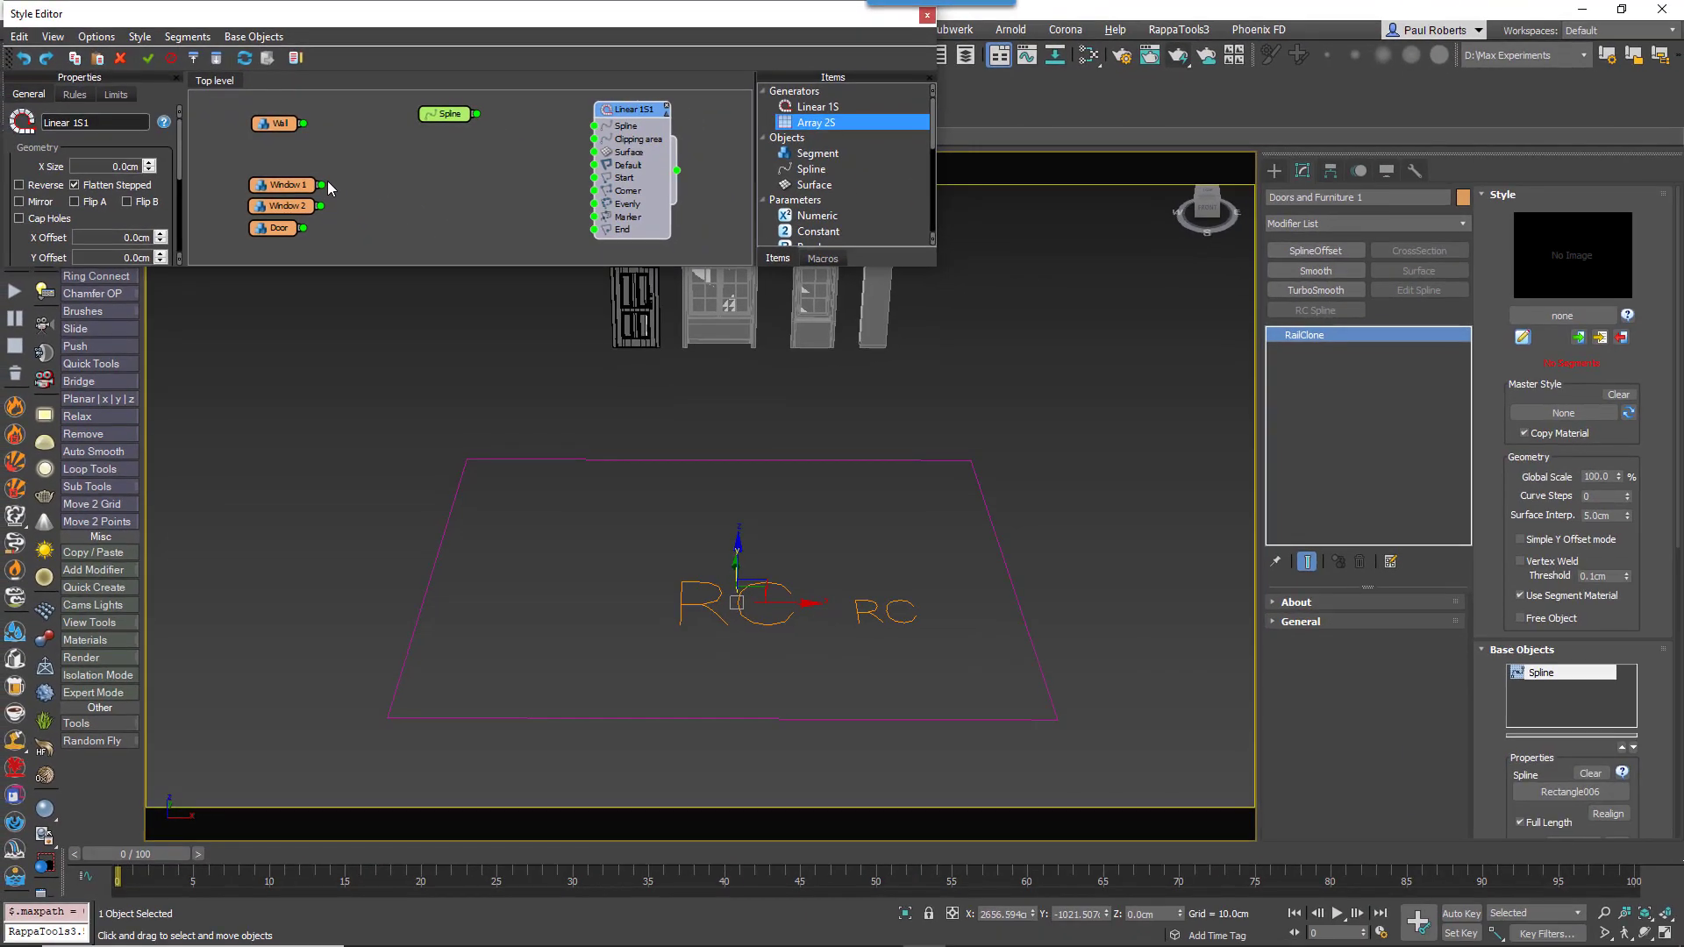
Step: Wire Window 1 to the Marker input, Spline to Spline, and Wall as the Default segment
left_click_drag(470, 361, 691, 359)
left_click_drag(434, 178, 595, 216)
left_click_drag(477, 114, 594, 126)
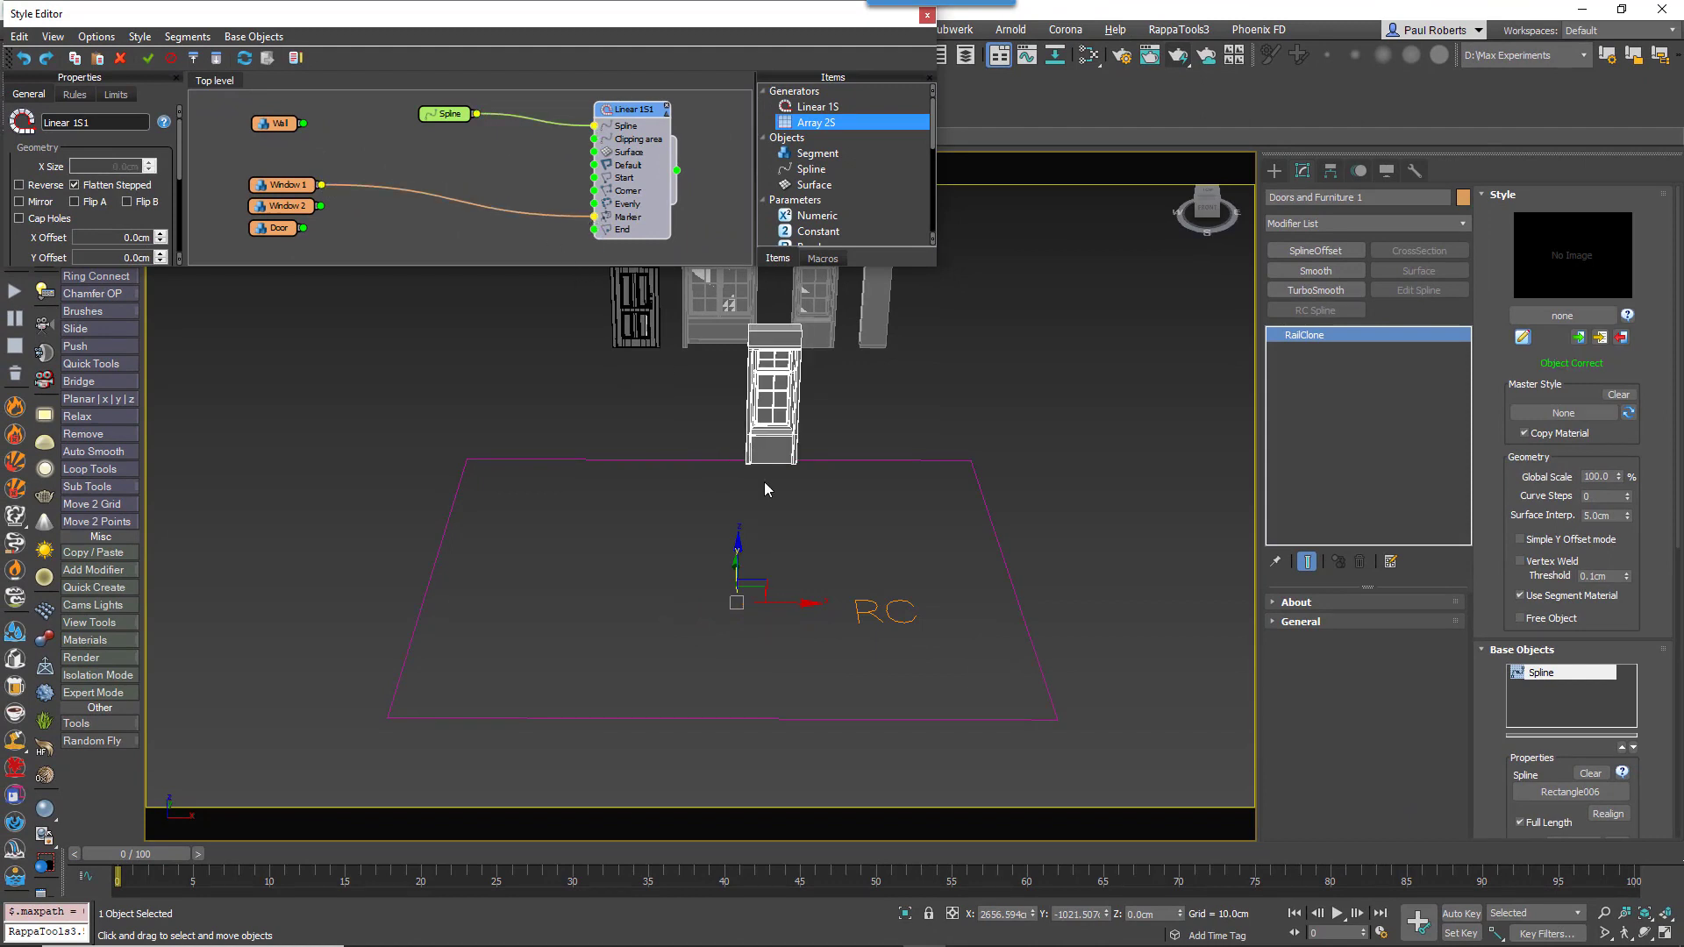
left_click_drag(303, 123, 595, 165)
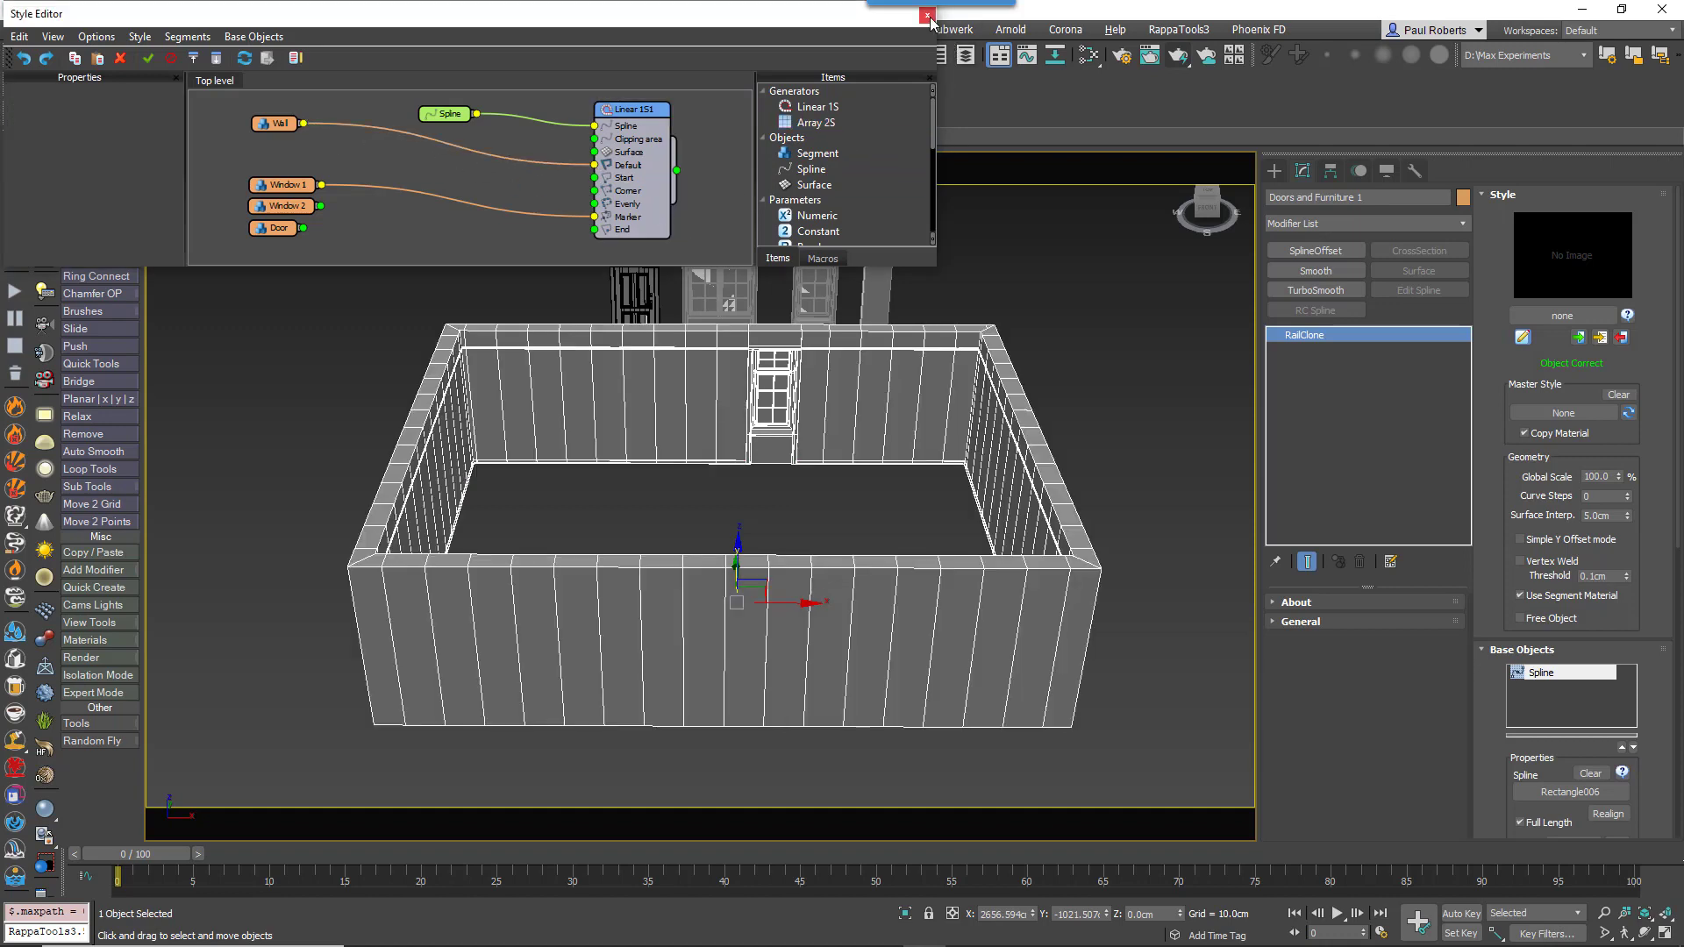
Step: Set the Linear 1S1 segment Rules Mode to Scale and close the Style Editor
left_click(632, 109)
left_click(75, 94)
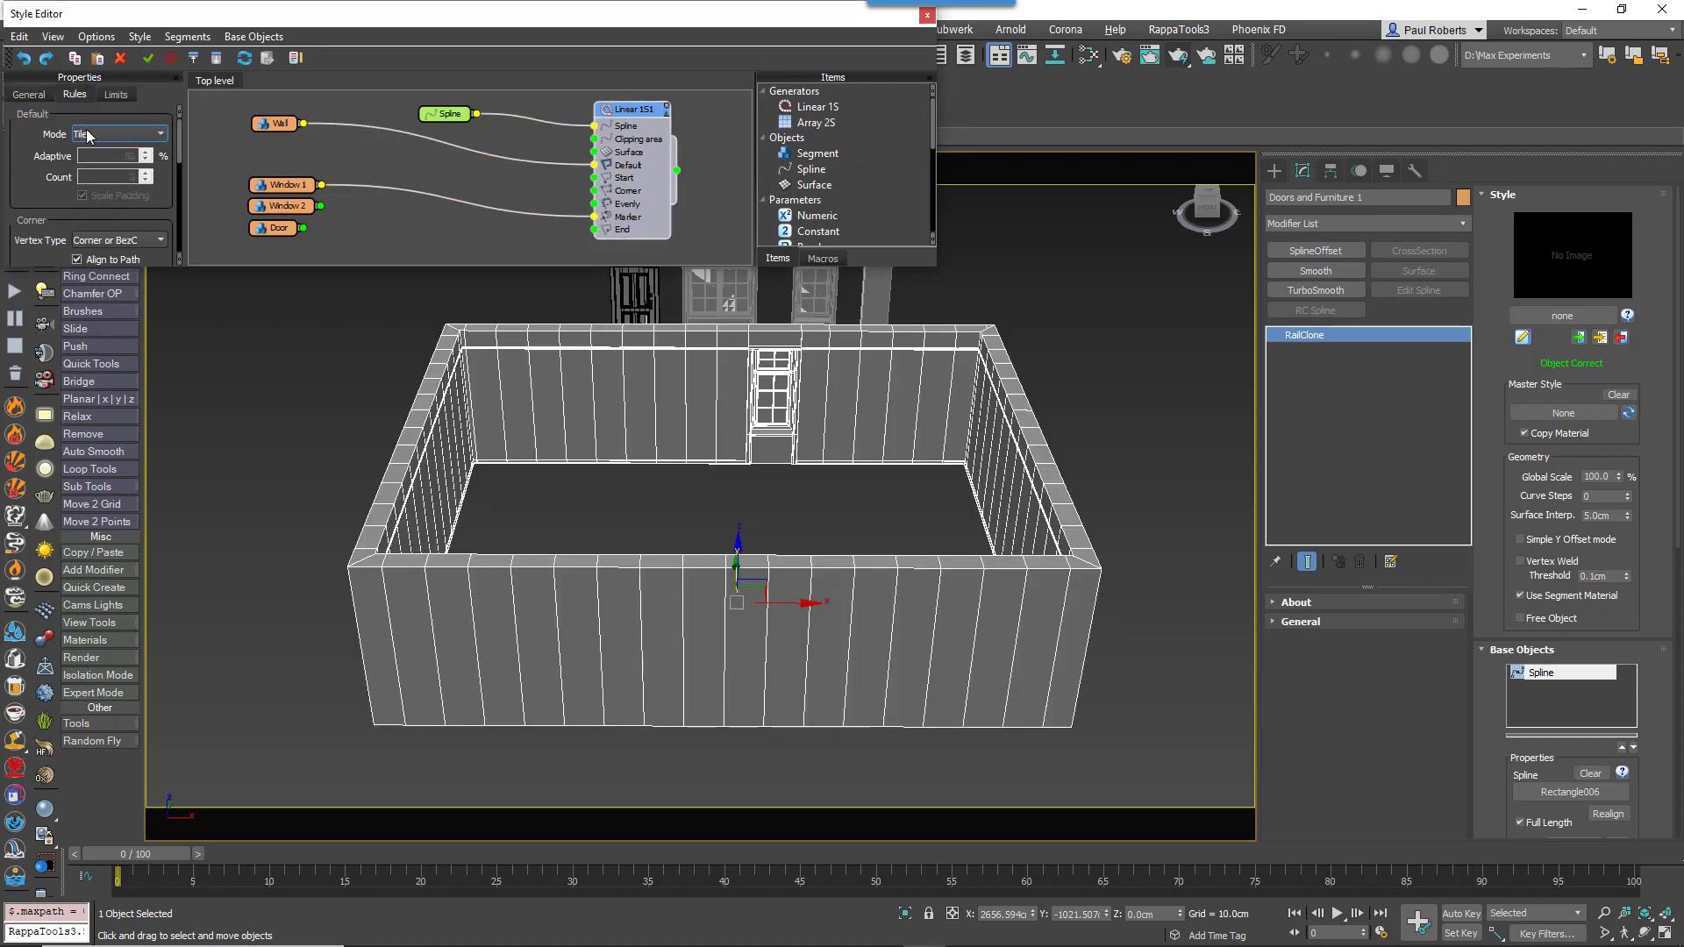
left_click(153, 134)
left_click(98, 162)
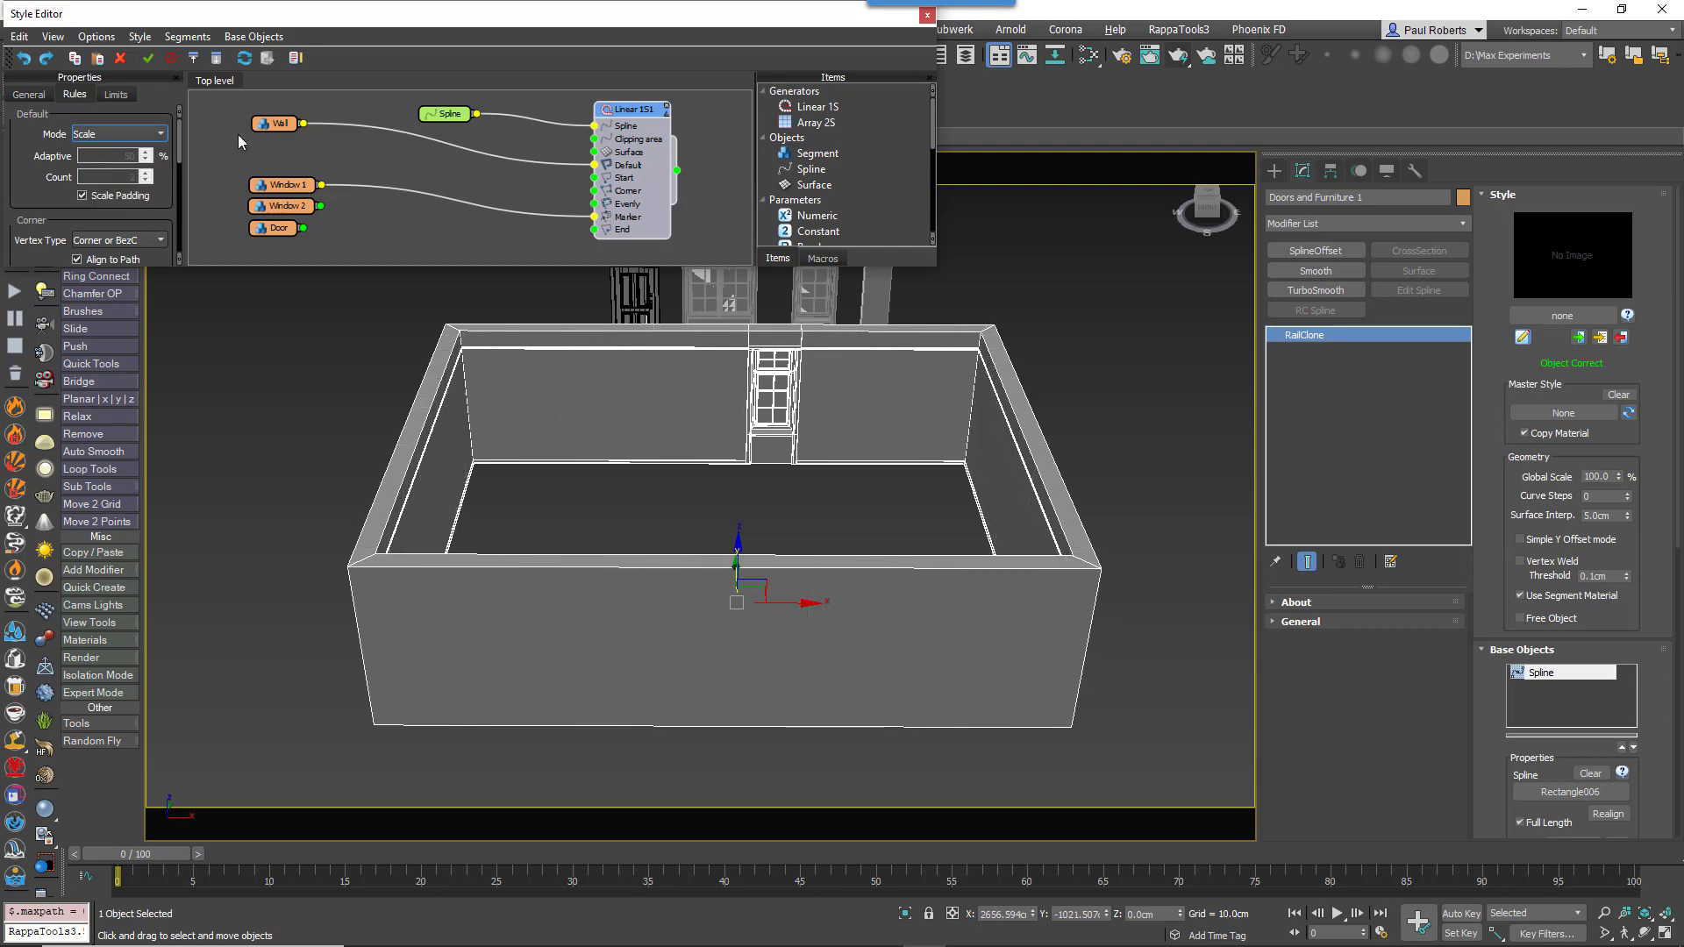
left_click(926, 15)
right_click(877, 381)
Step: Add Marker002, Marker003 and Marker004 and position the windows along the walls
left_click(834, 373)
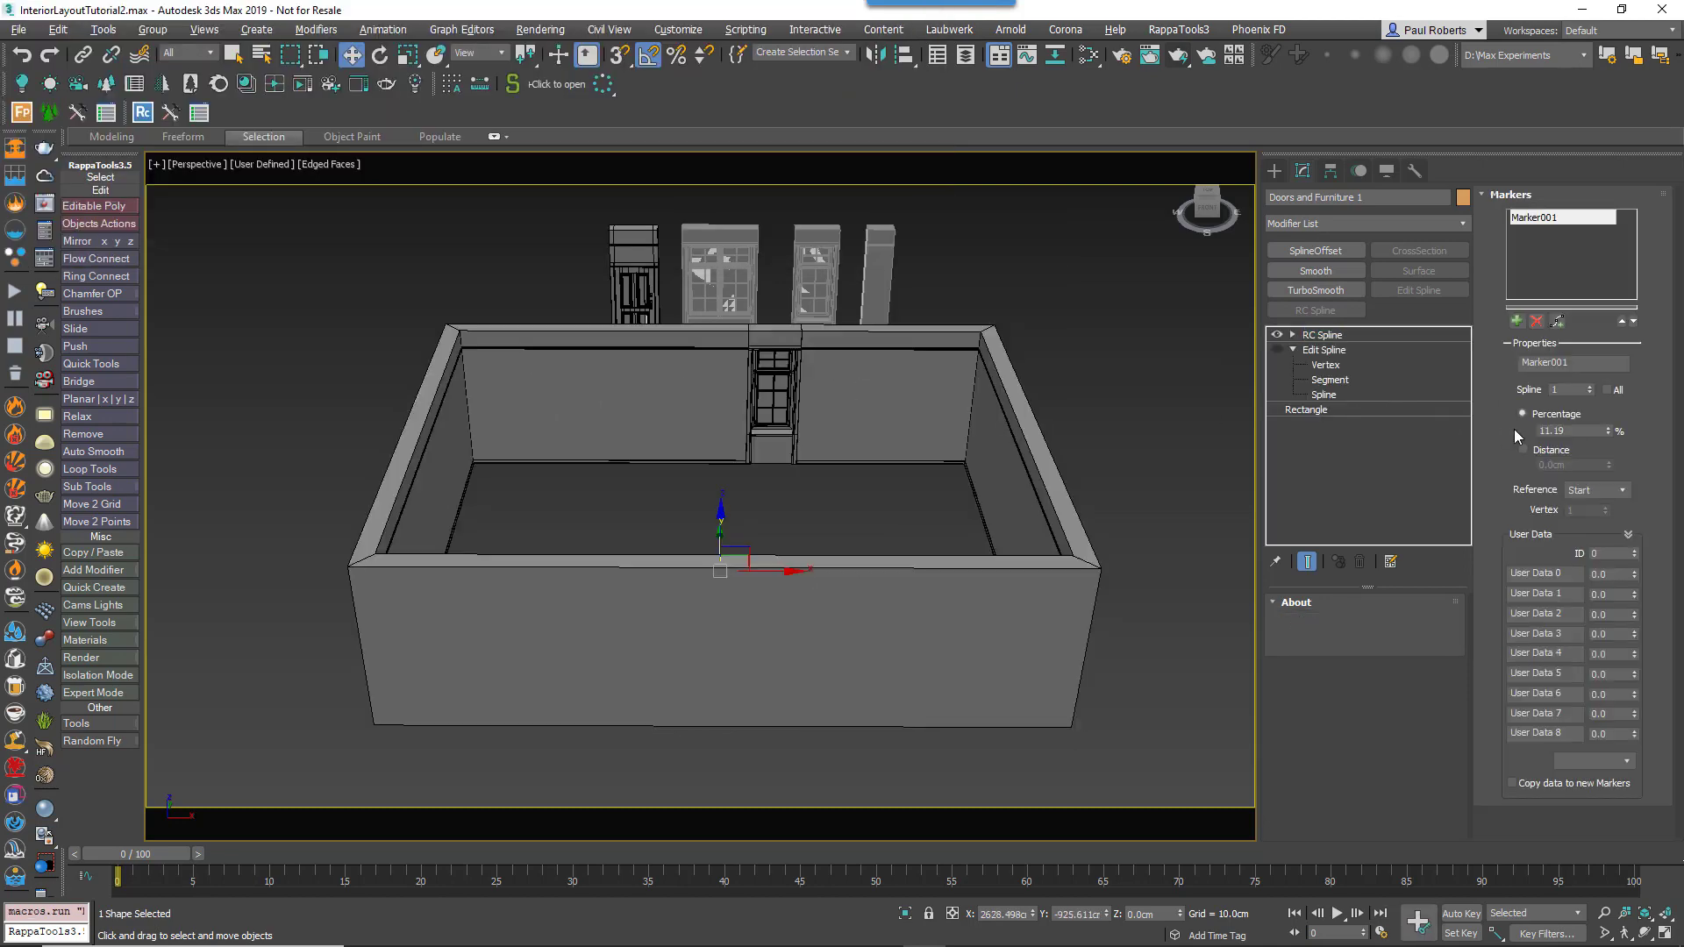
mouse_move(1609, 430)
left_mouse_down()
mouse_move(1588, 412)
mouse_move(1573, 462)
mouse_move(1562, 412)
mouse_move(1548, 448)
mouse_move(1531, 422)
mouse_move(1532, 452)
mouse_move(1517, 321)
mouse_move(1608, 426)
left_mouse_up()
left_click(1517, 322)
middle_click_drag(965, 526, 1008, 605, "alt")
left_click(1517, 321)
left_click_drag(1609, 431, 1610, 409)
left_click(1516, 321)
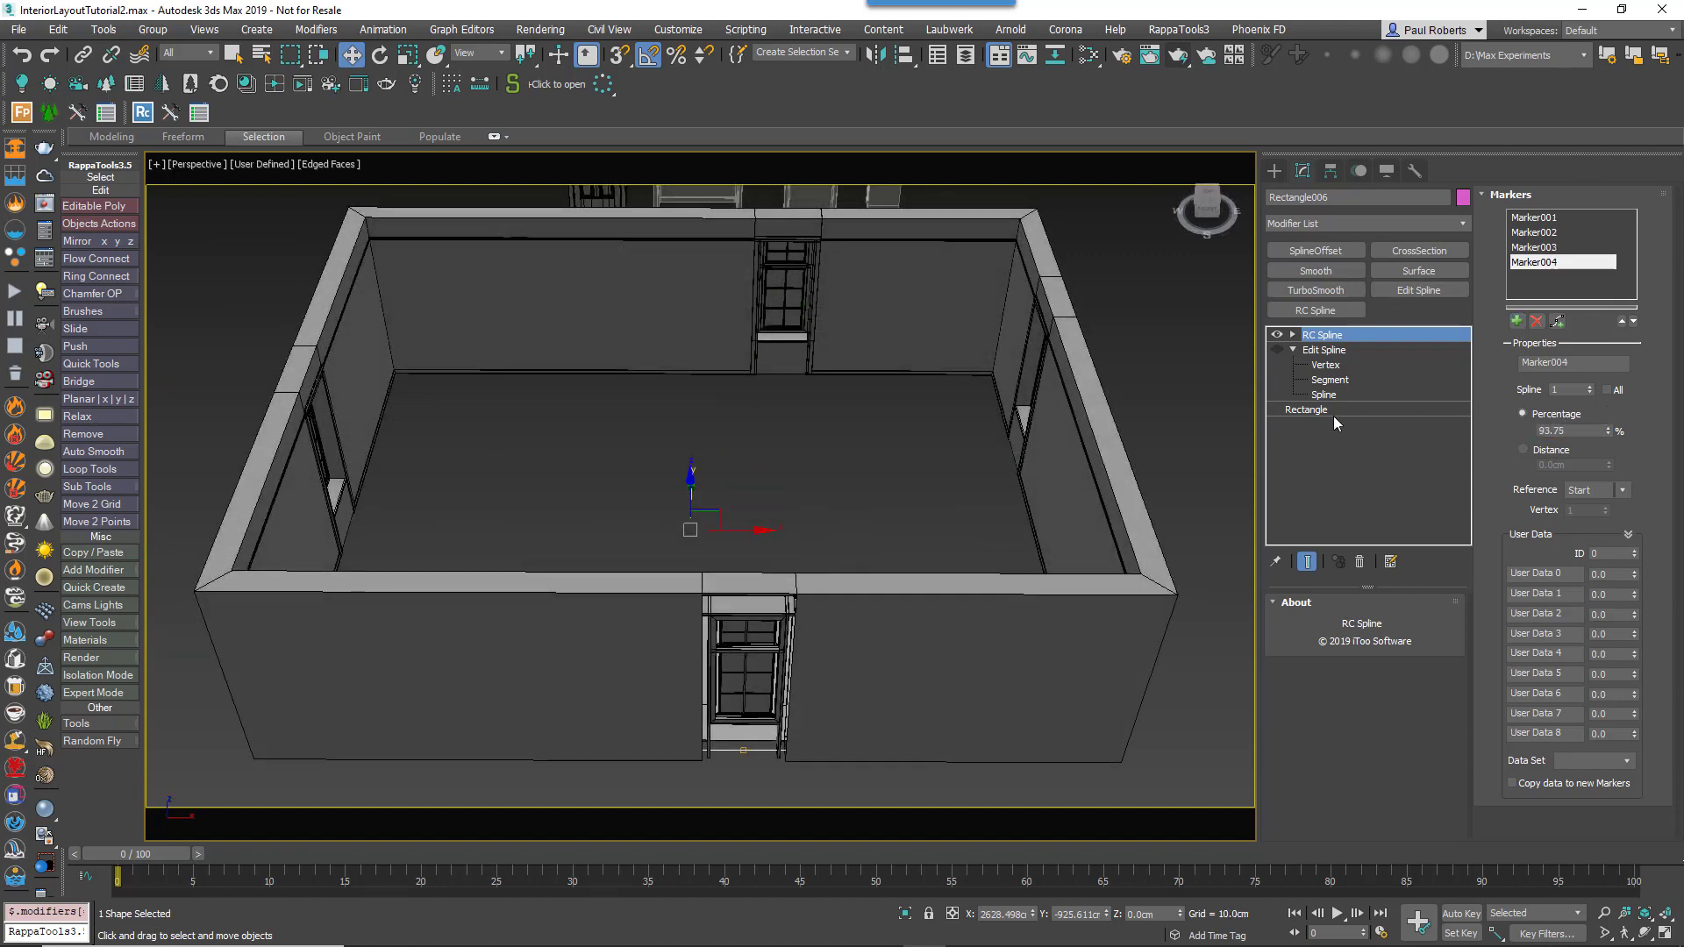
Step: Lengthen the room rectangle to about 849.7 × 1485.8 cm
left_click(1316, 410)
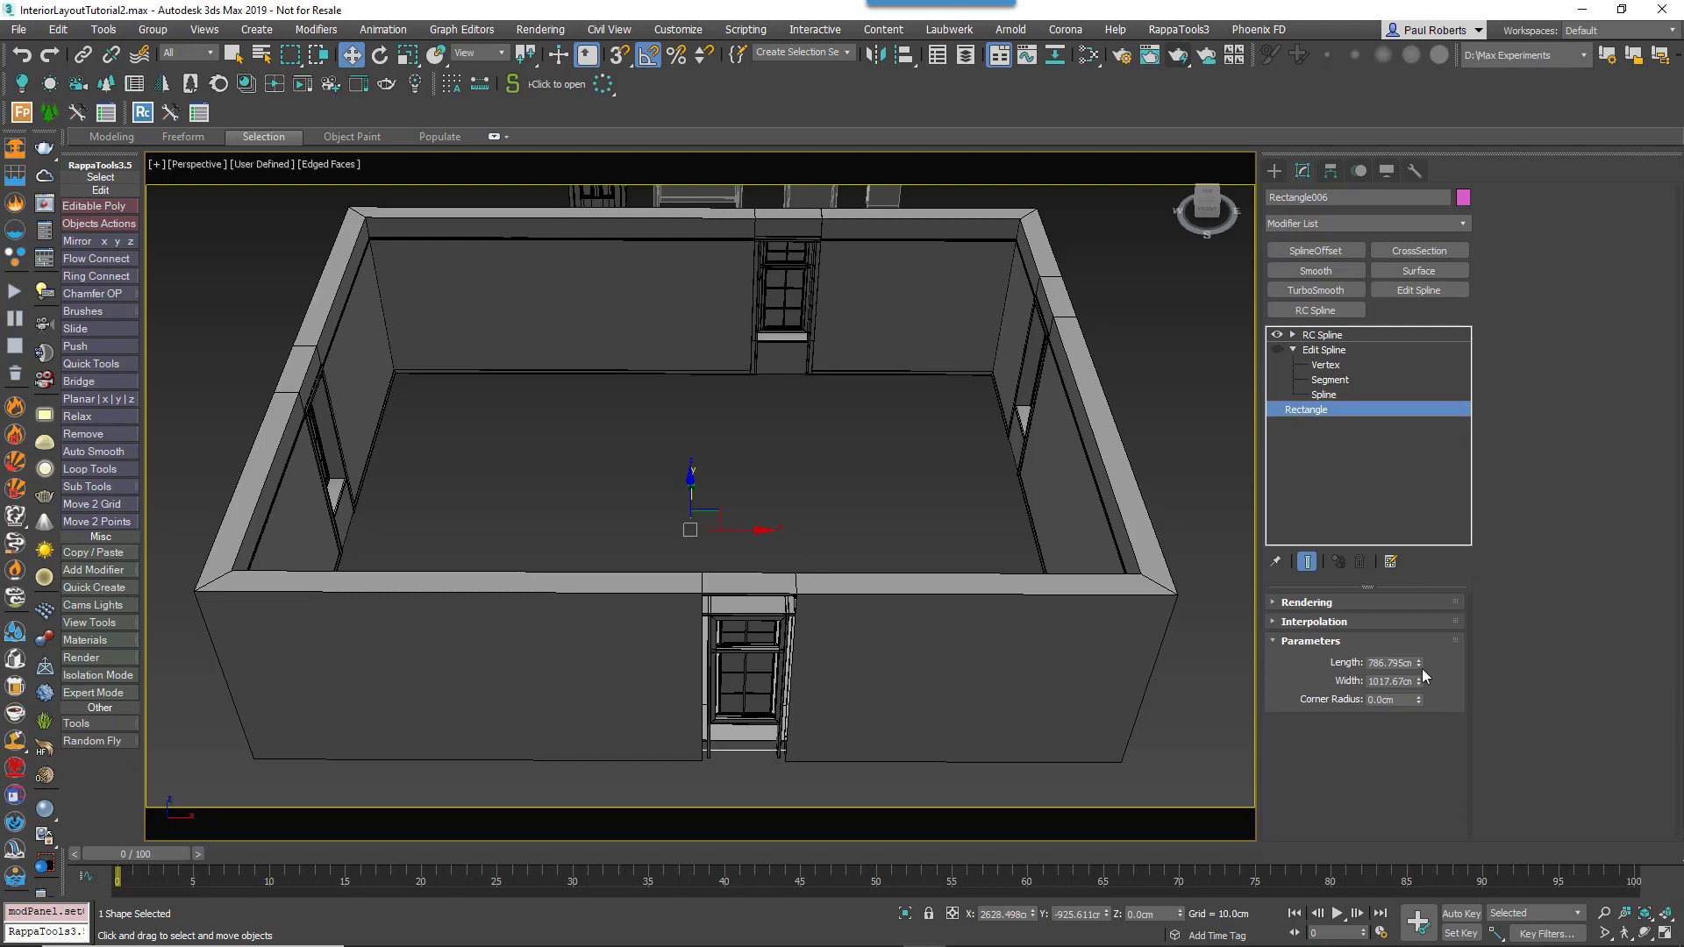
left_click_drag(1419, 664, 1215, 599)
scroll(867, 575, "down", 3)
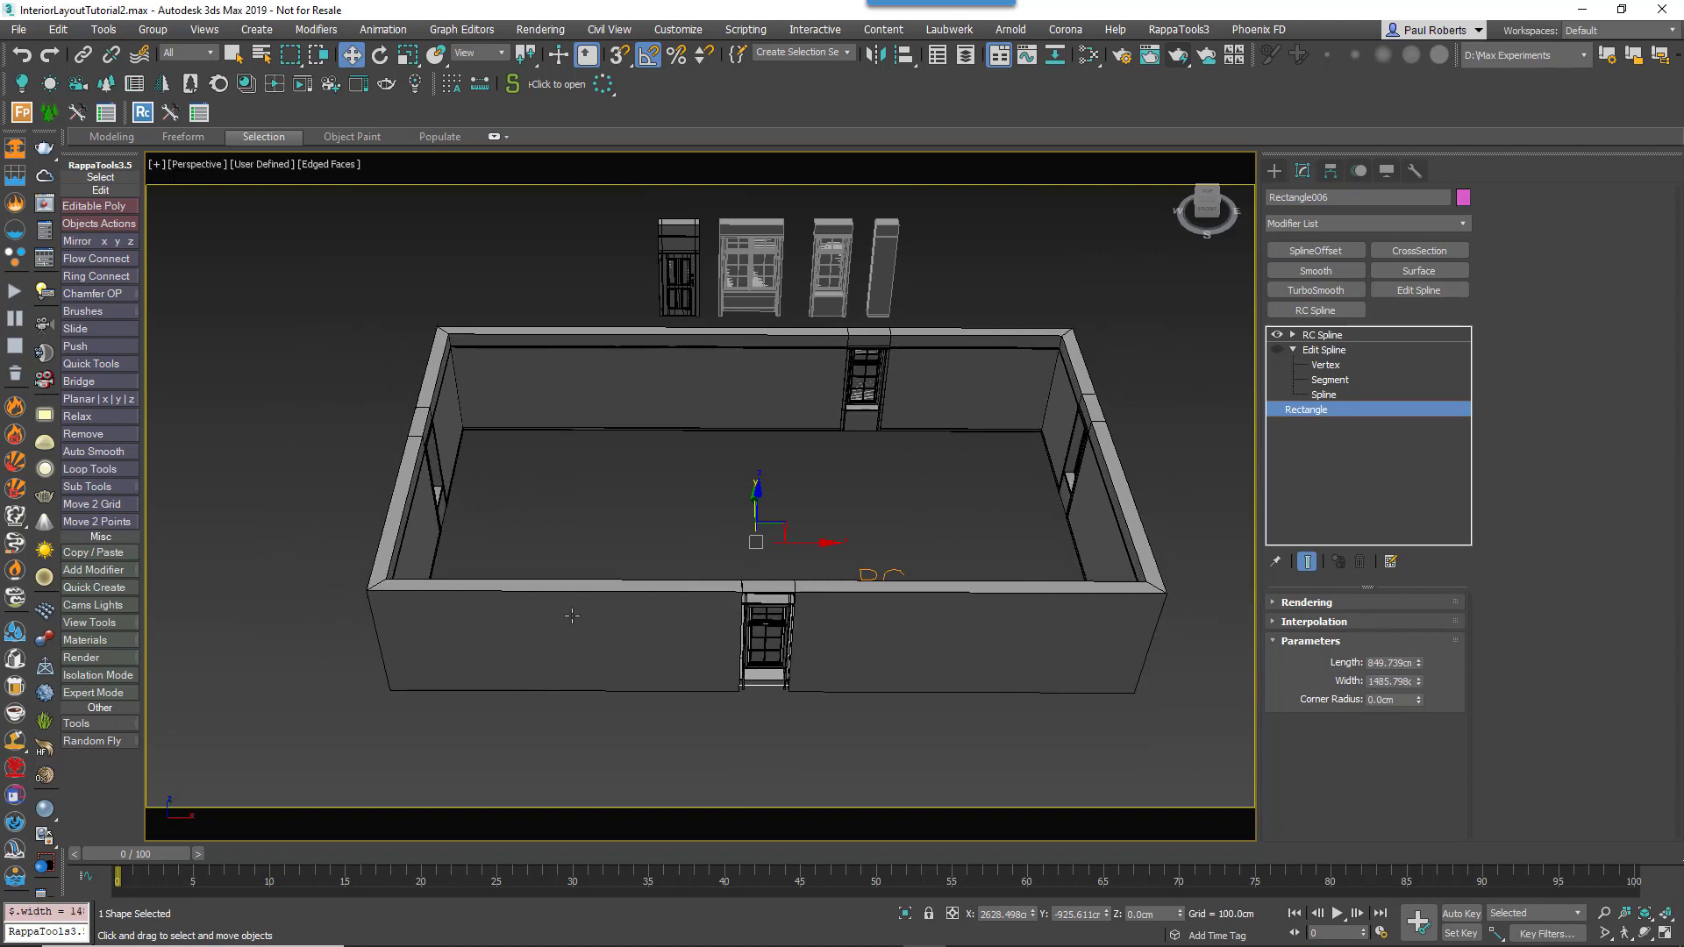
middle_click_drag(663, 620, 827, 496)
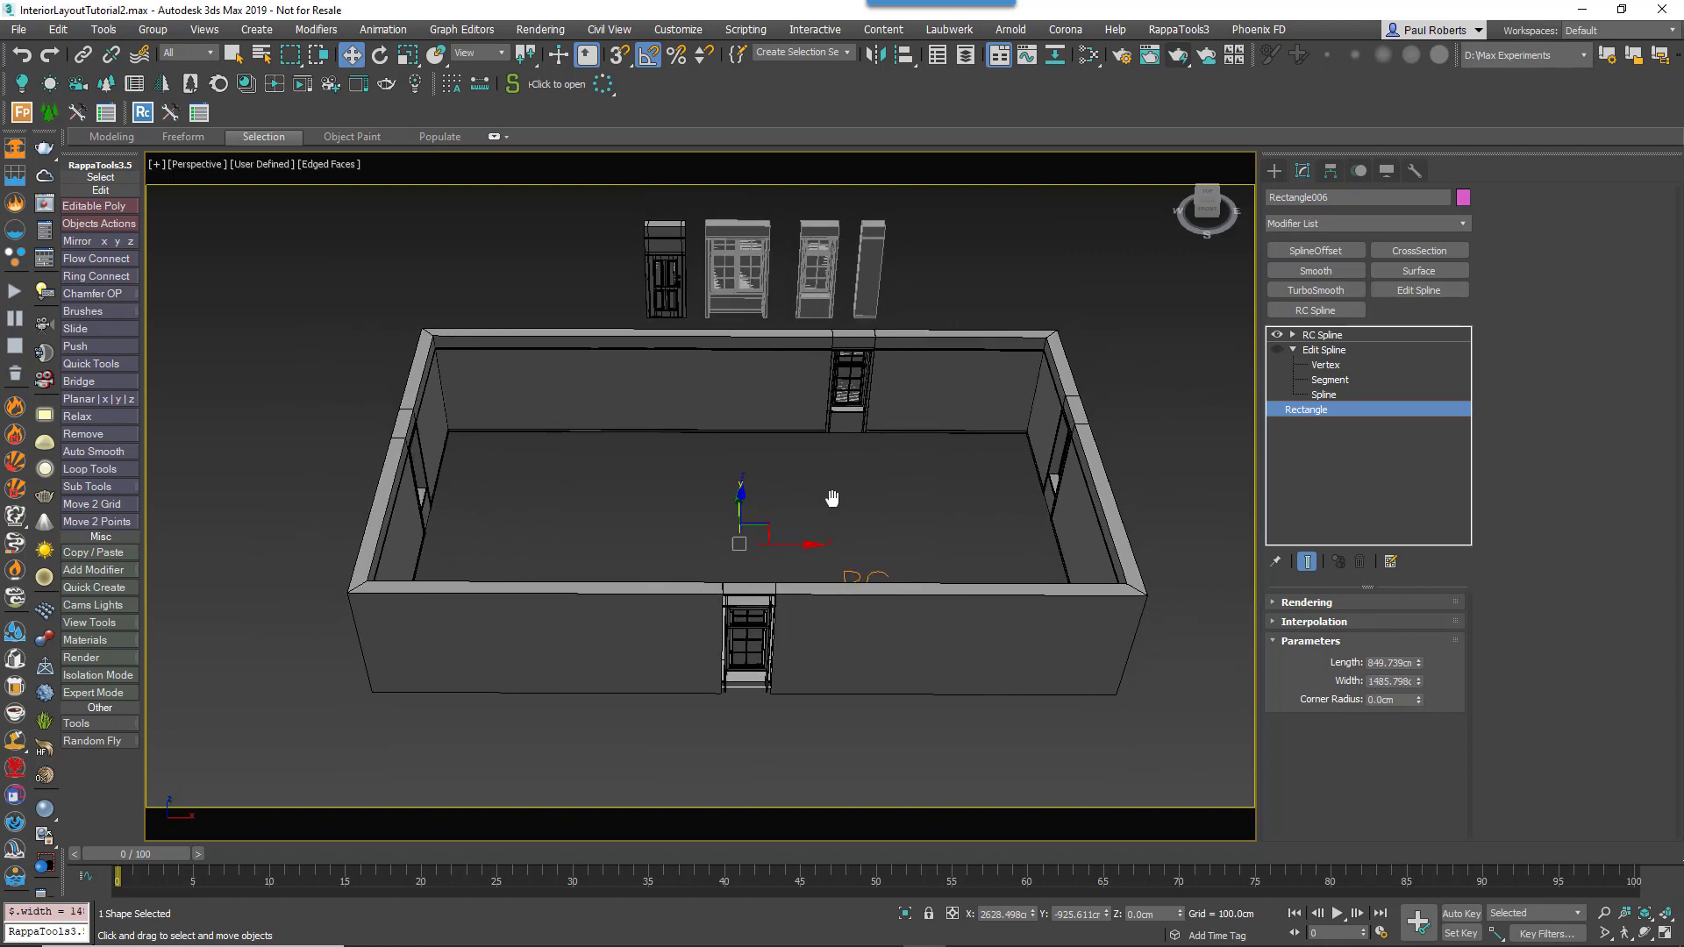
Step: Try Marker001 references, spline end then vertex, sliding its window to 100 percent
left_click(771, 409)
right_click(771, 408)
left_click(727, 387)
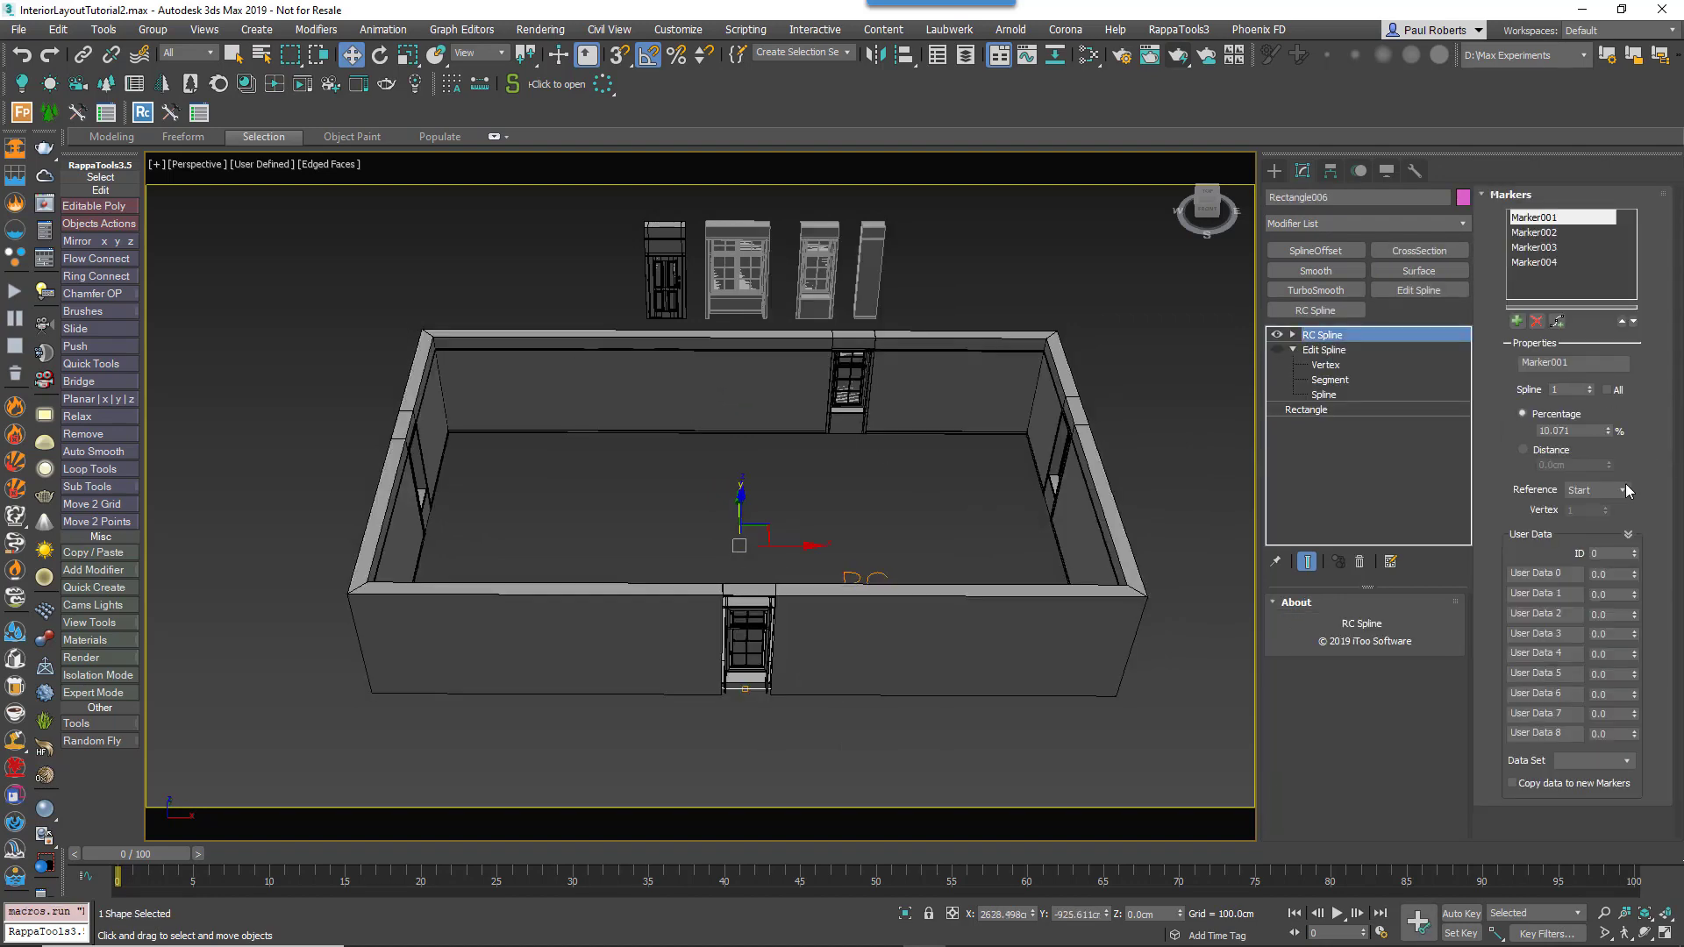
left_click(1621, 493)
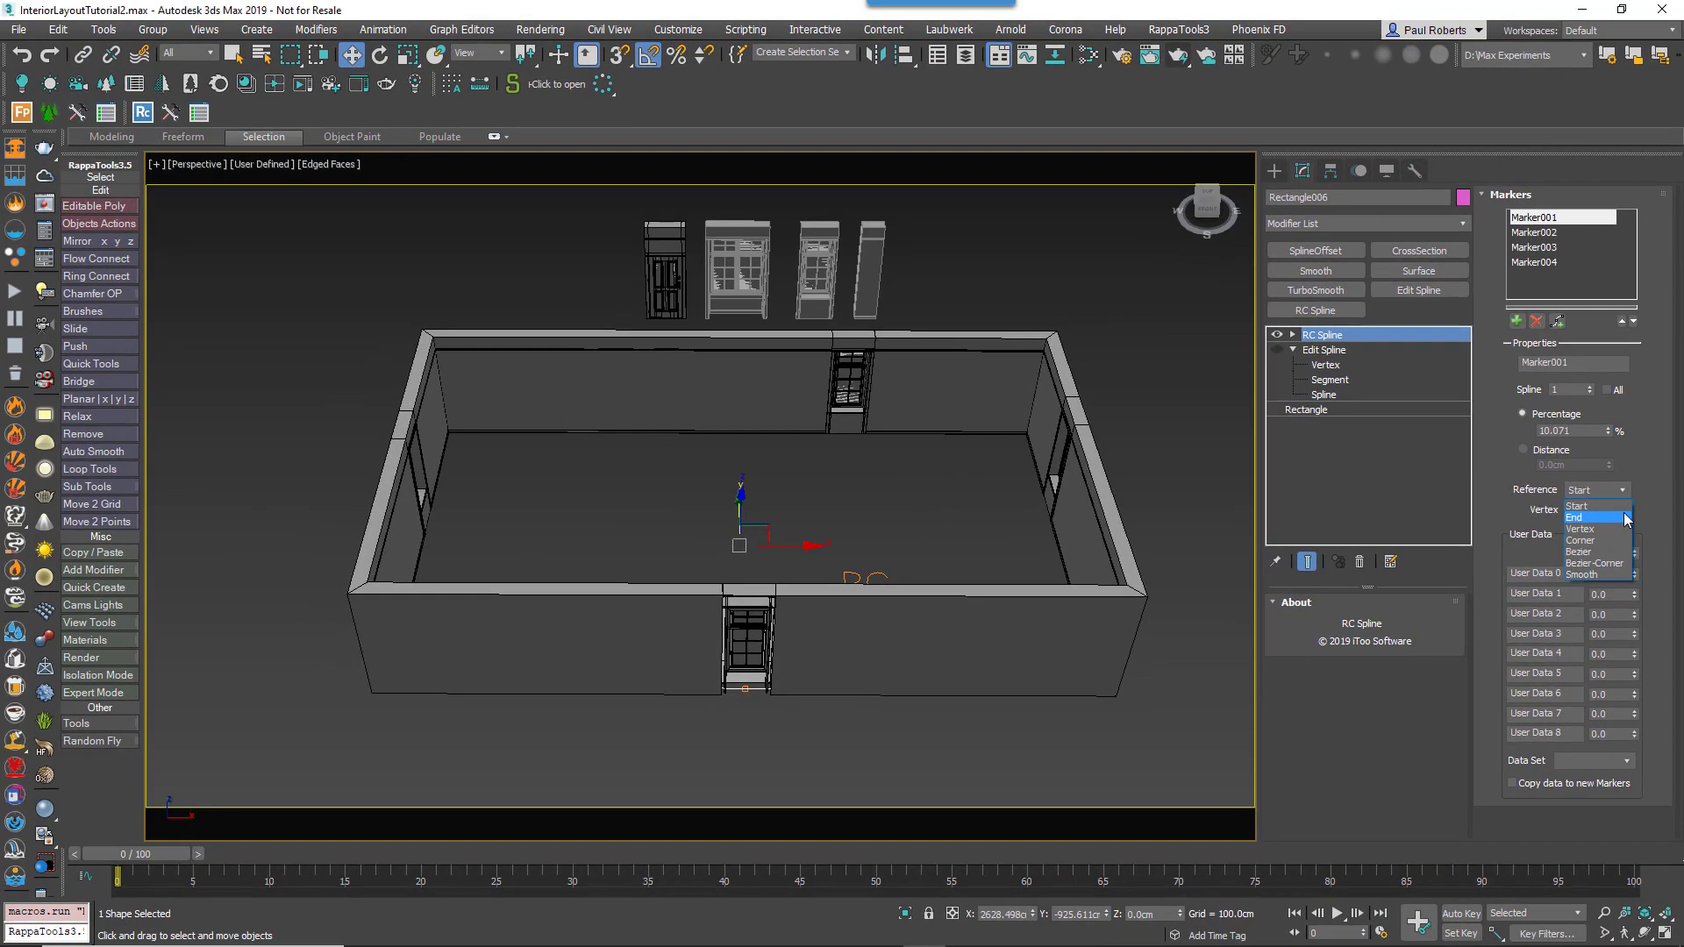
left_click(1539, 475)
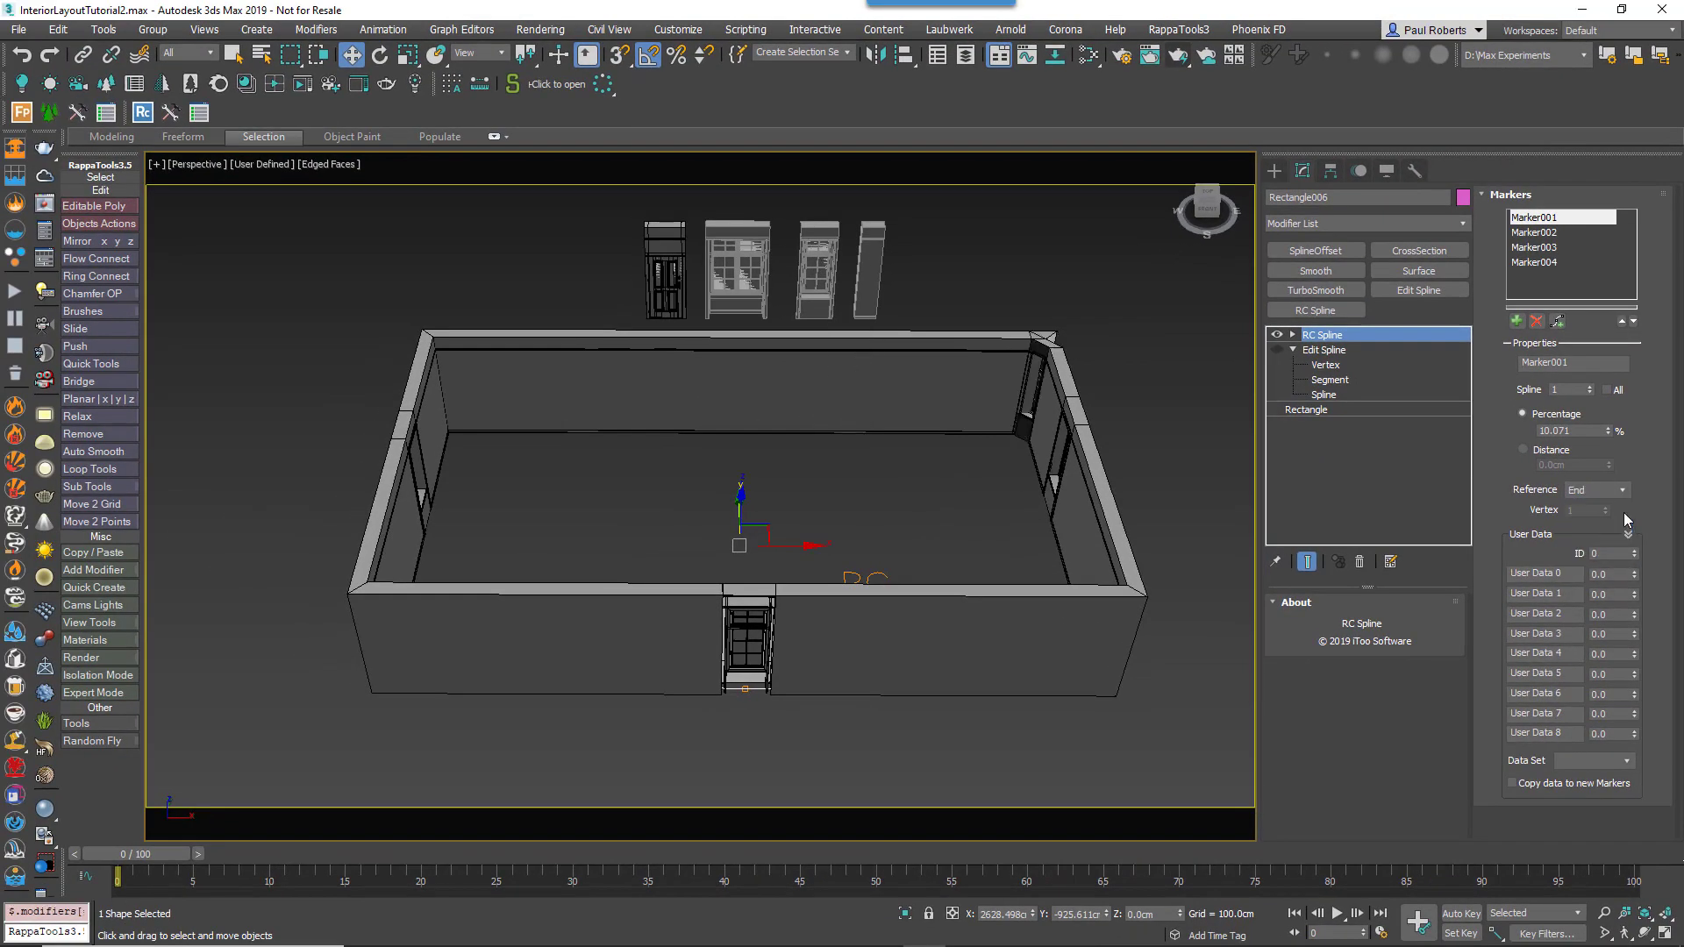
left_click_drag(1612, 436, 1588, 887)
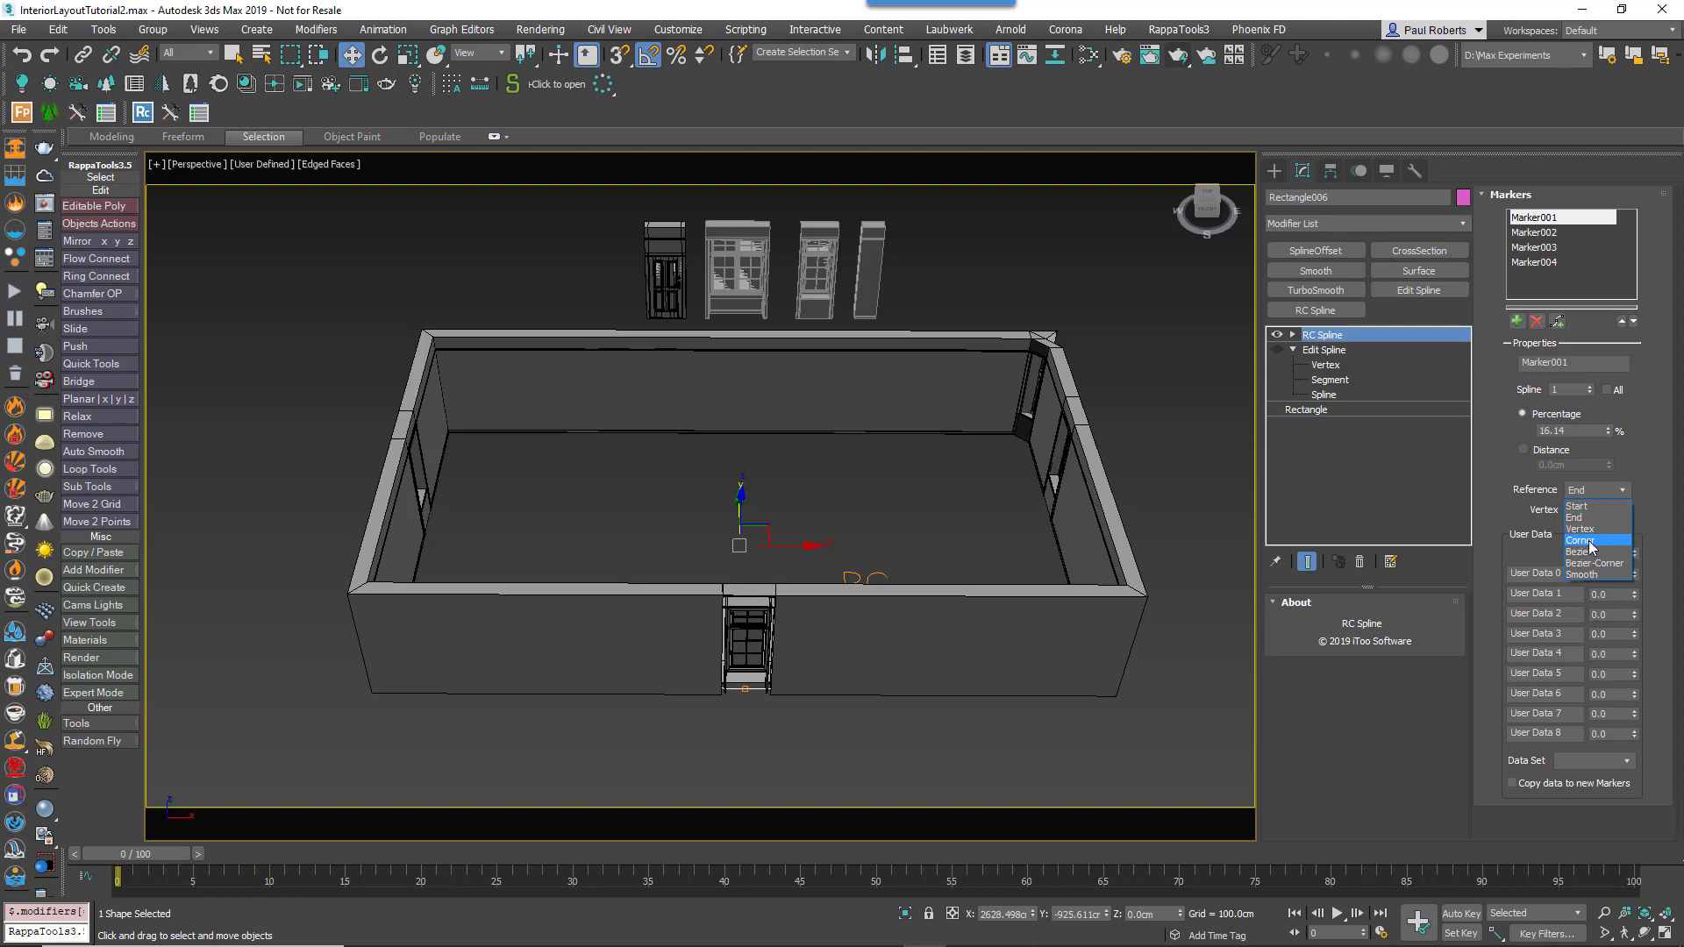
left_click(1581, 529)
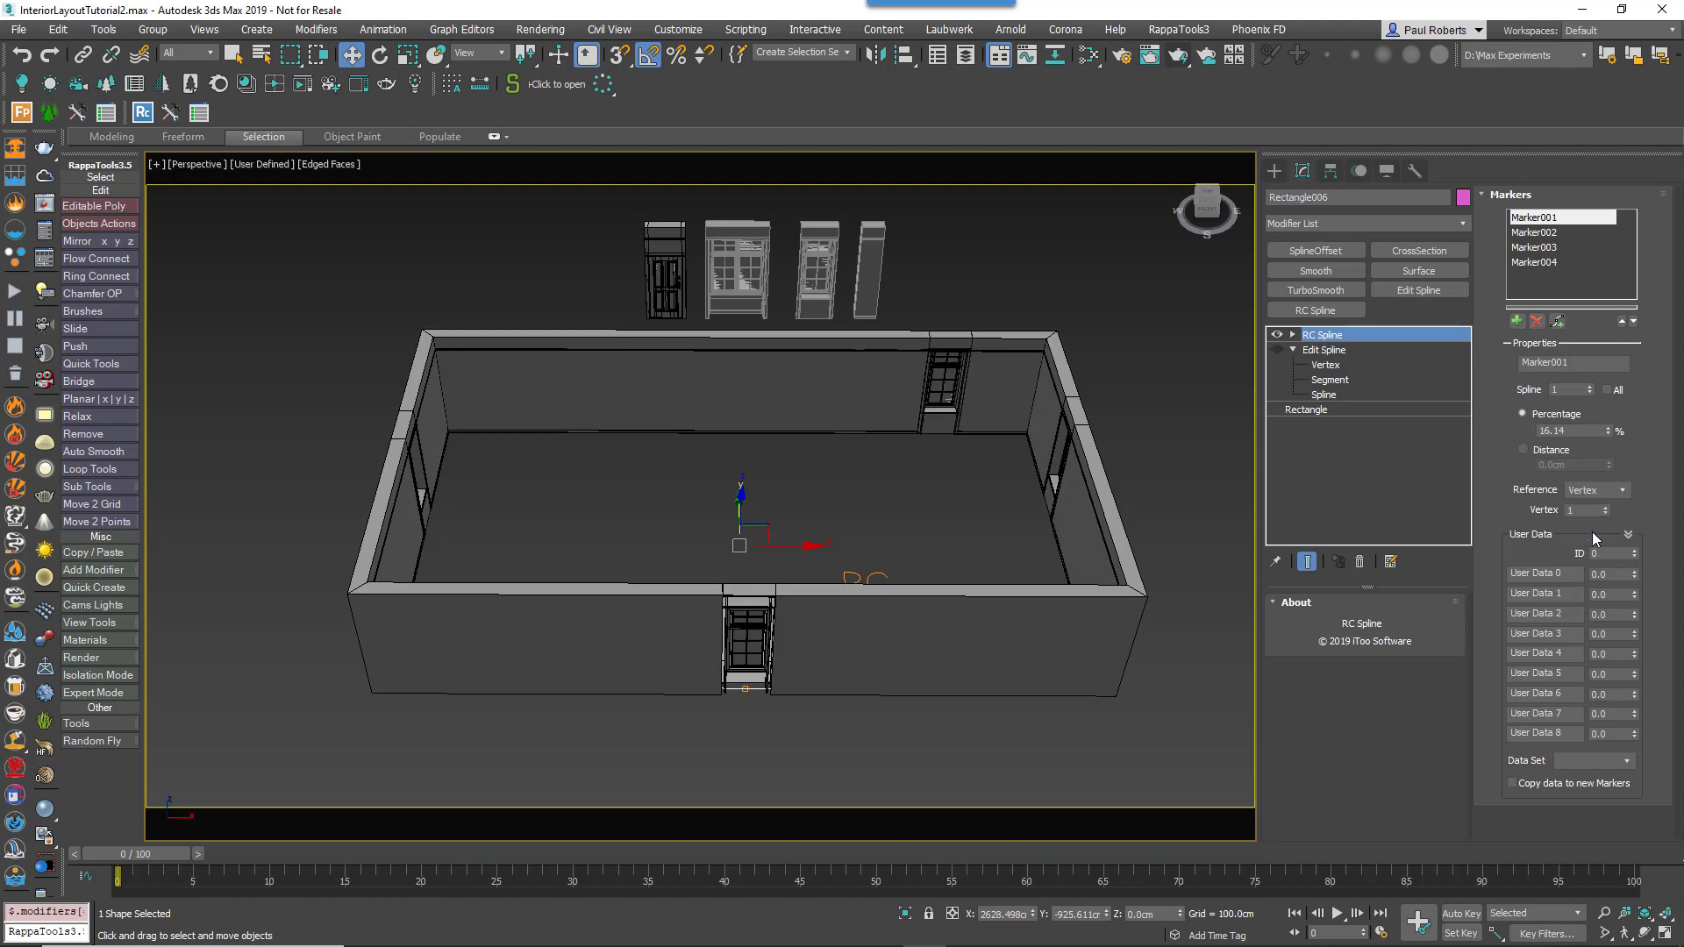
left_click_drag(1609, 431, 1535, 937)
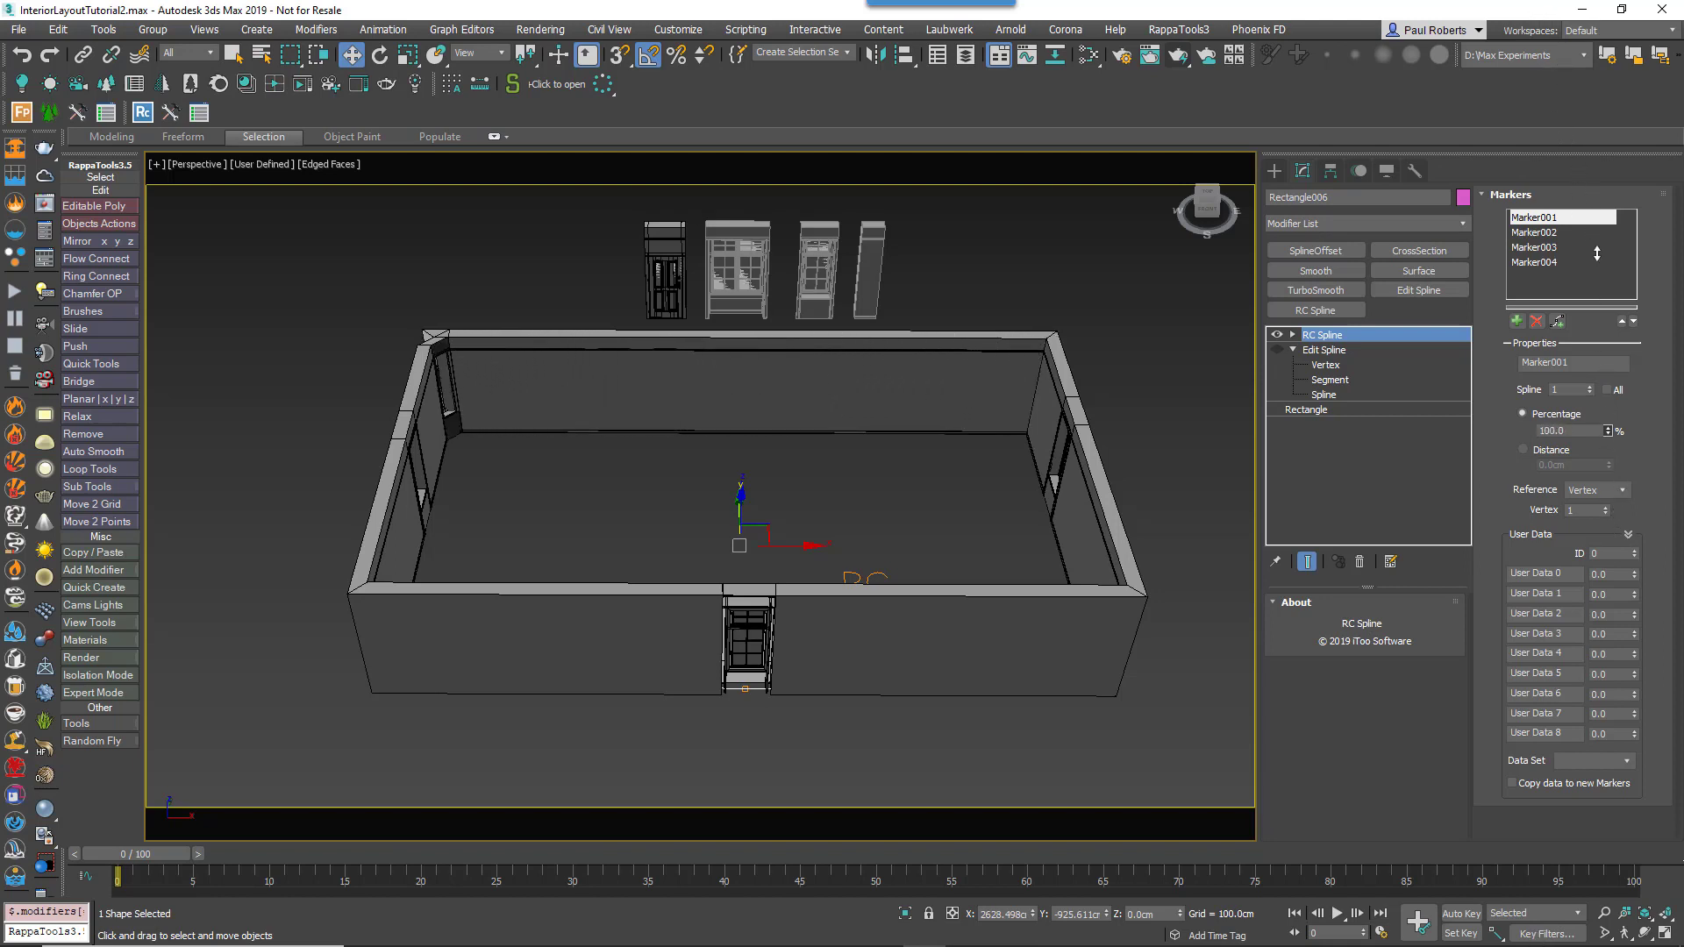
left_click_drag(1608, 279, 1609, 430)
Step: Select all four markers and reference them to spline vertices
left_click(1535, 262)
left_click(1537, 219, "shift")
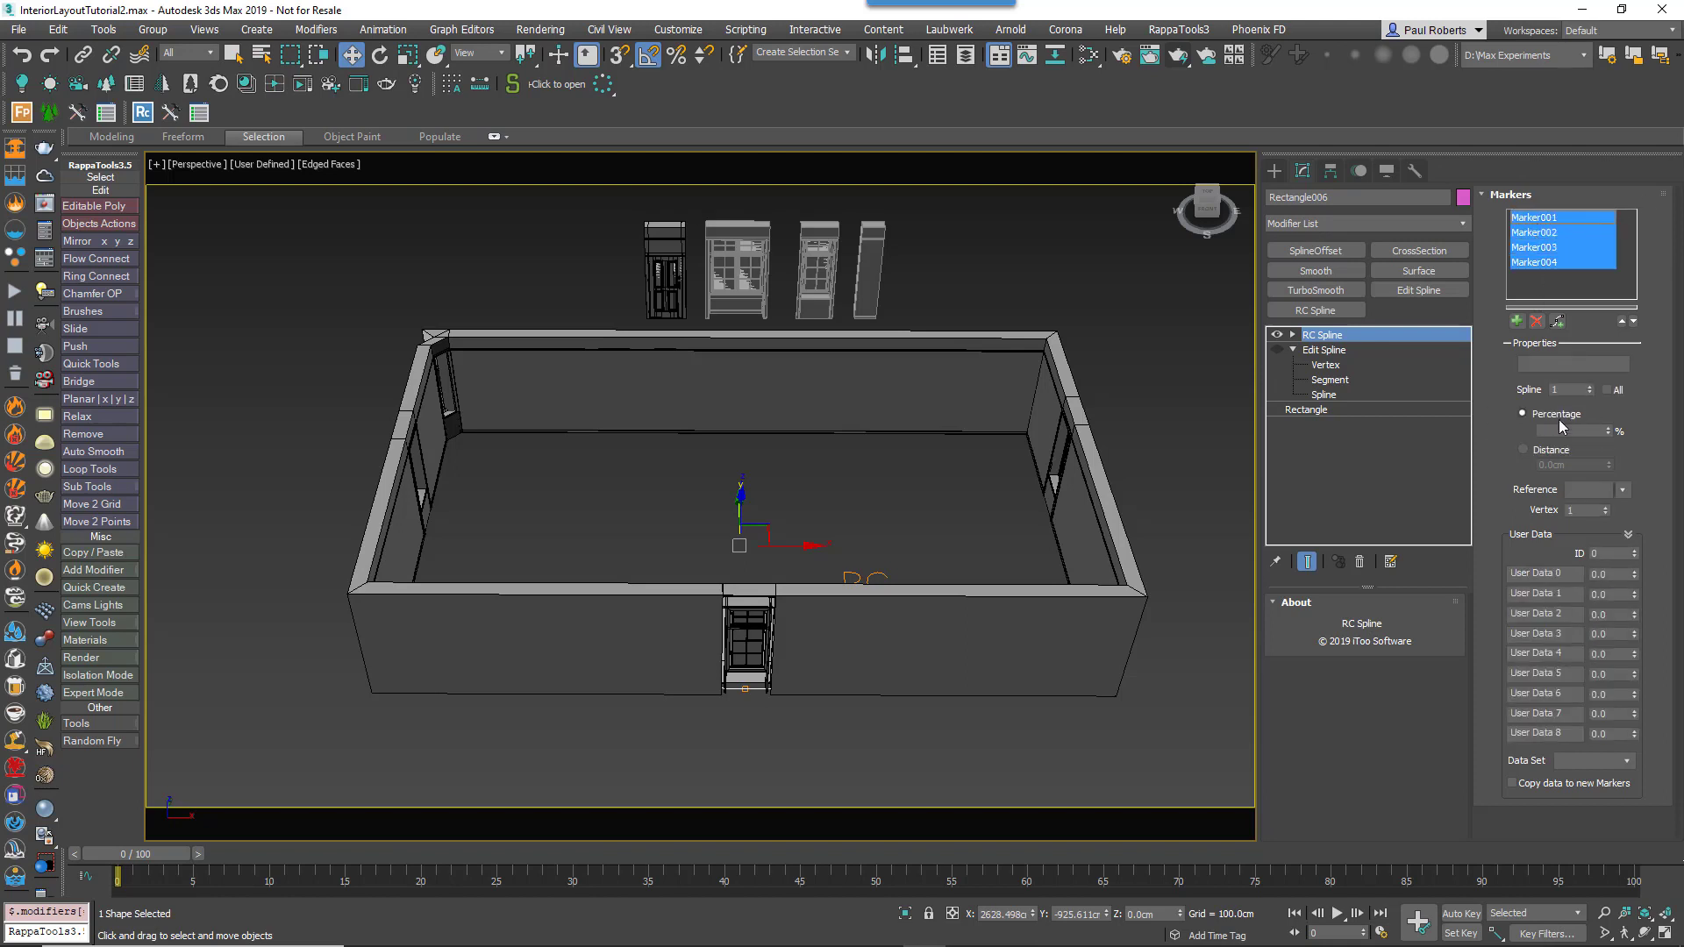
left_click(1591, 489)
left_click(1598, 529)
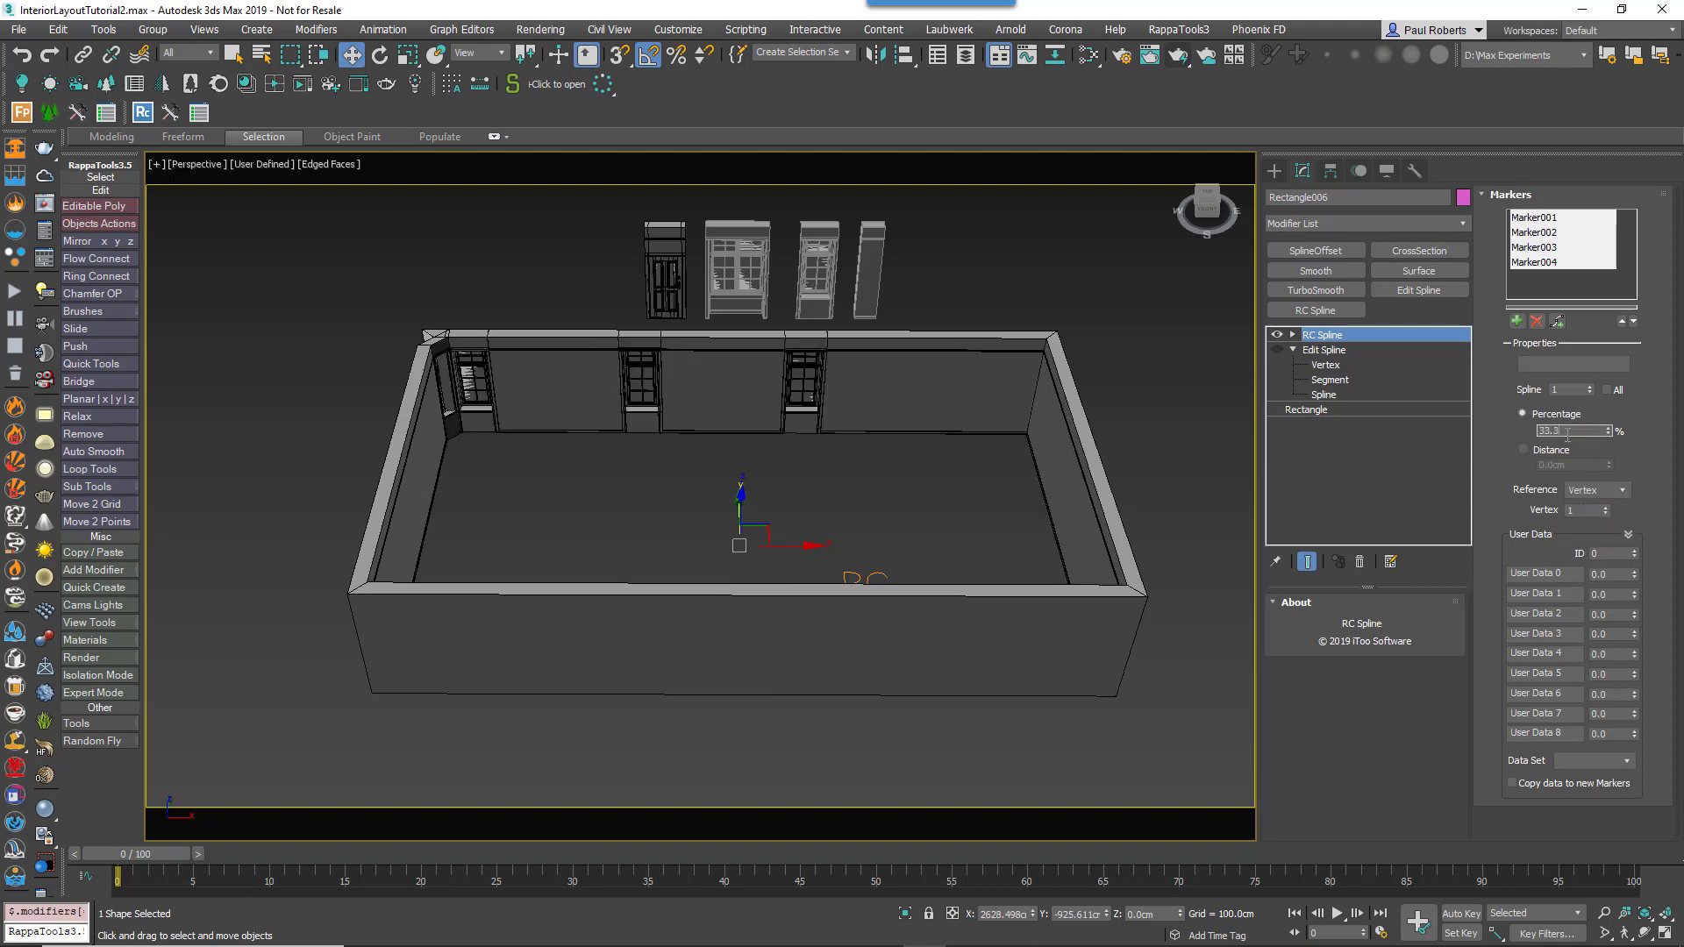
Step: Assign Marker002, Marker003 and Marker004 to vertices 2, 3 and 4
left_click(1544, 233)
left_click(1607, 507)
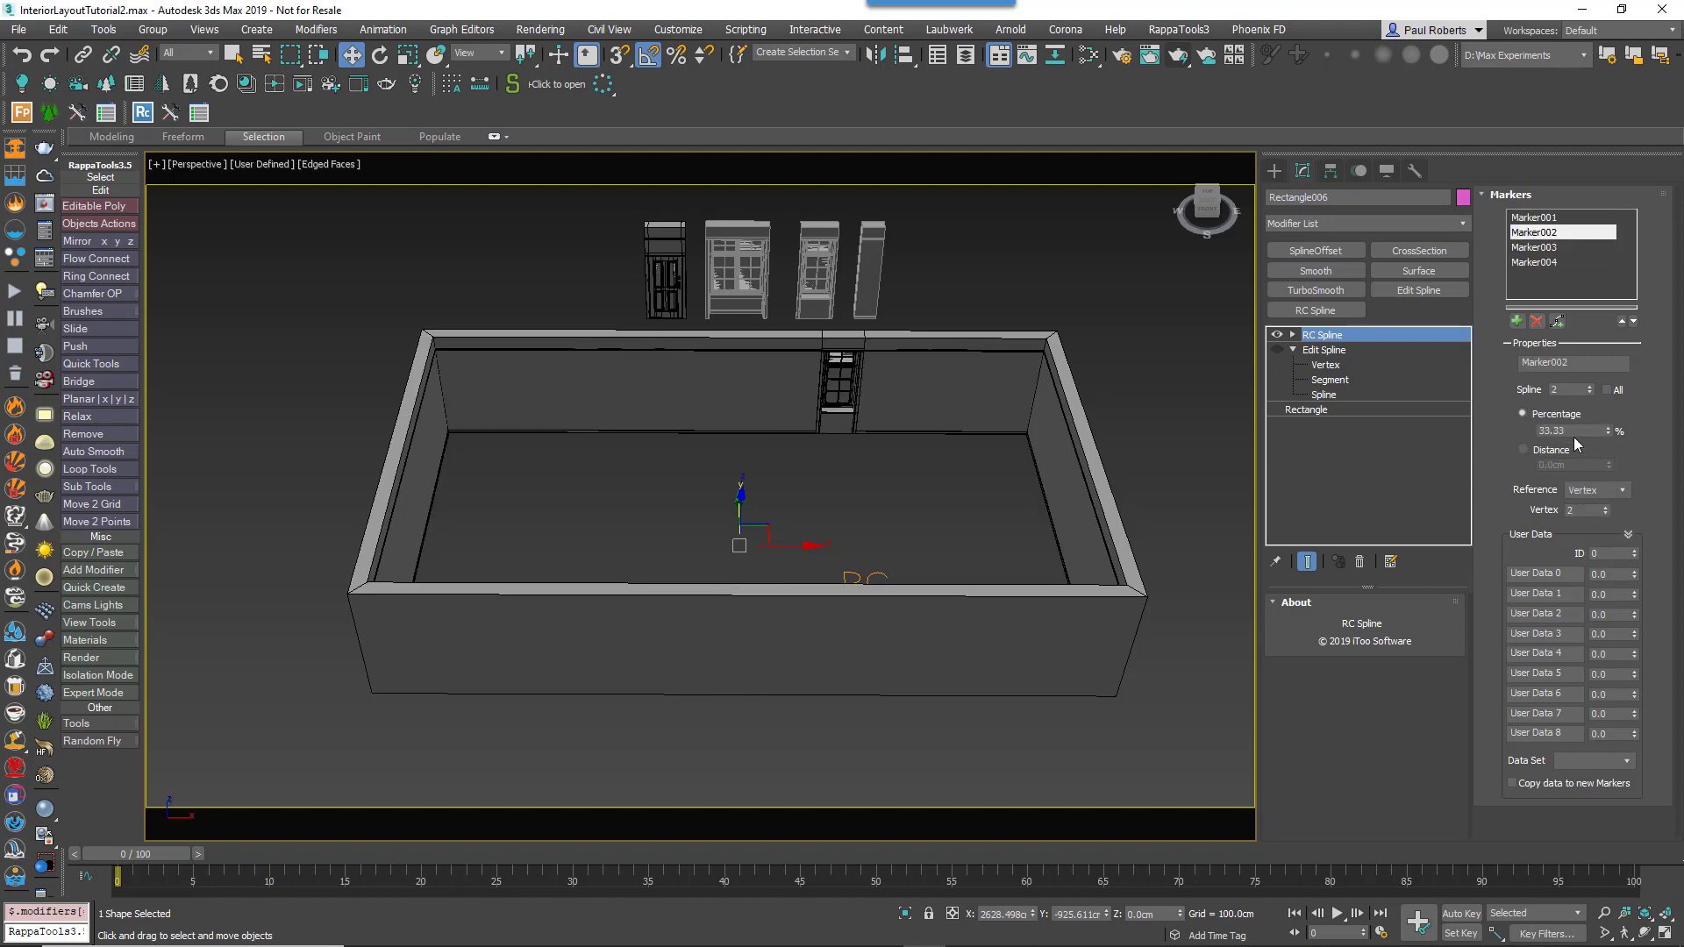
left_click(1534, 249)
left_click(1607, 508)
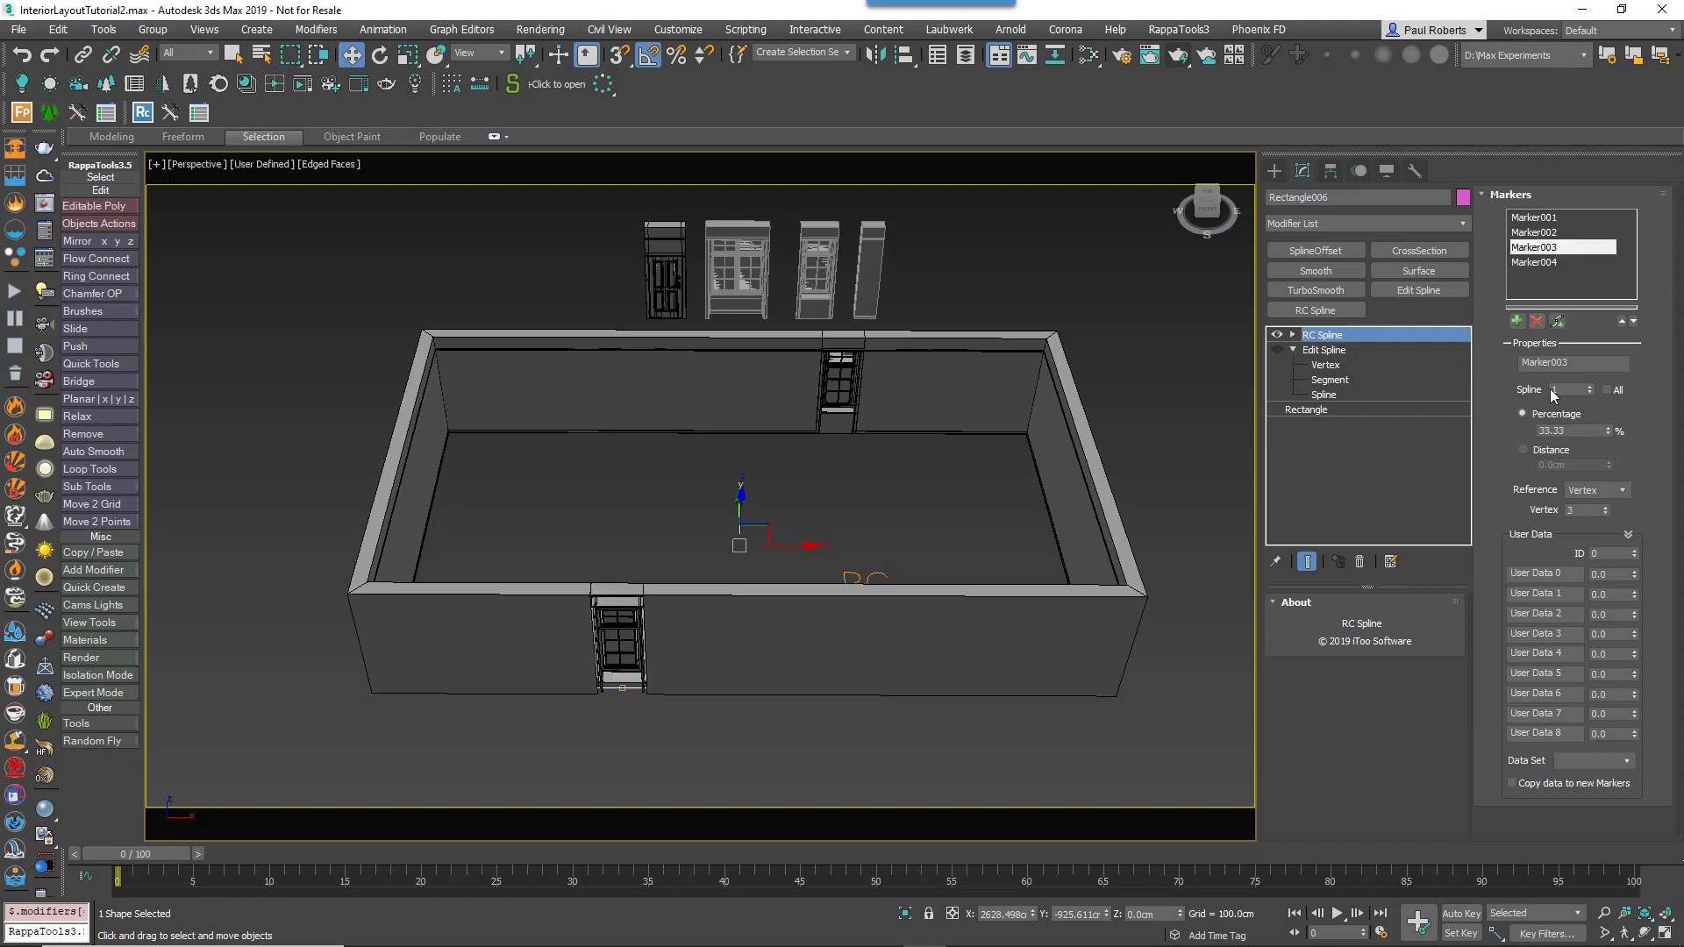
left_click(1550, 264)
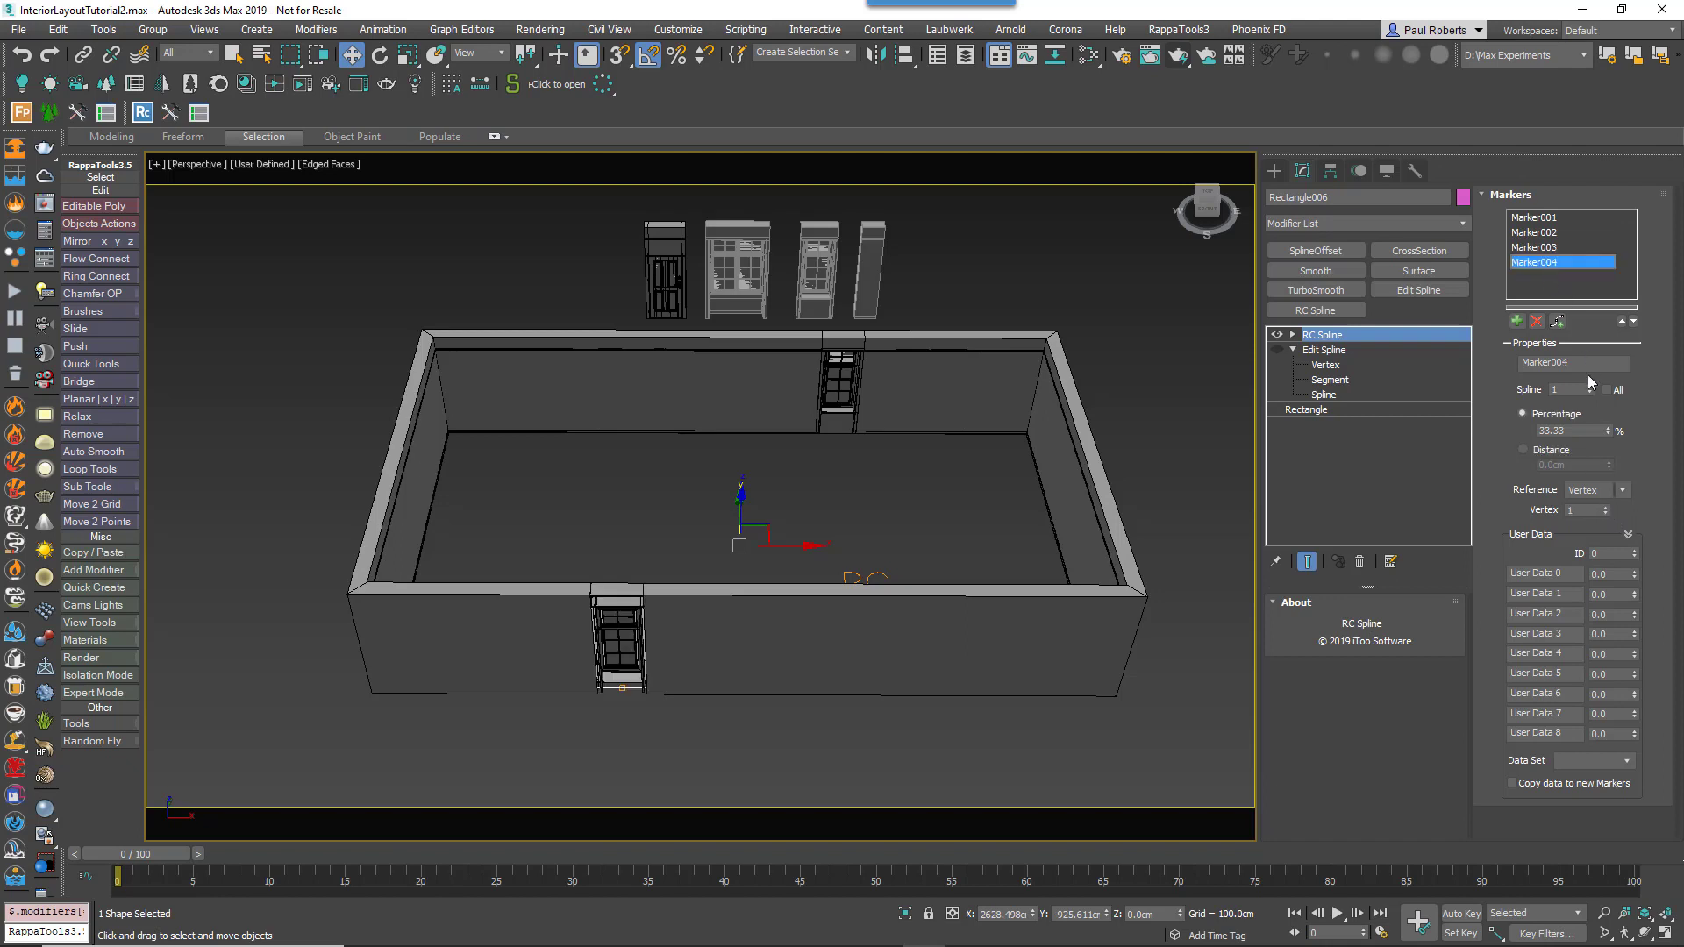
left_click(1608, 507)
left_click(1607, 507)
left_click(1608, 508)
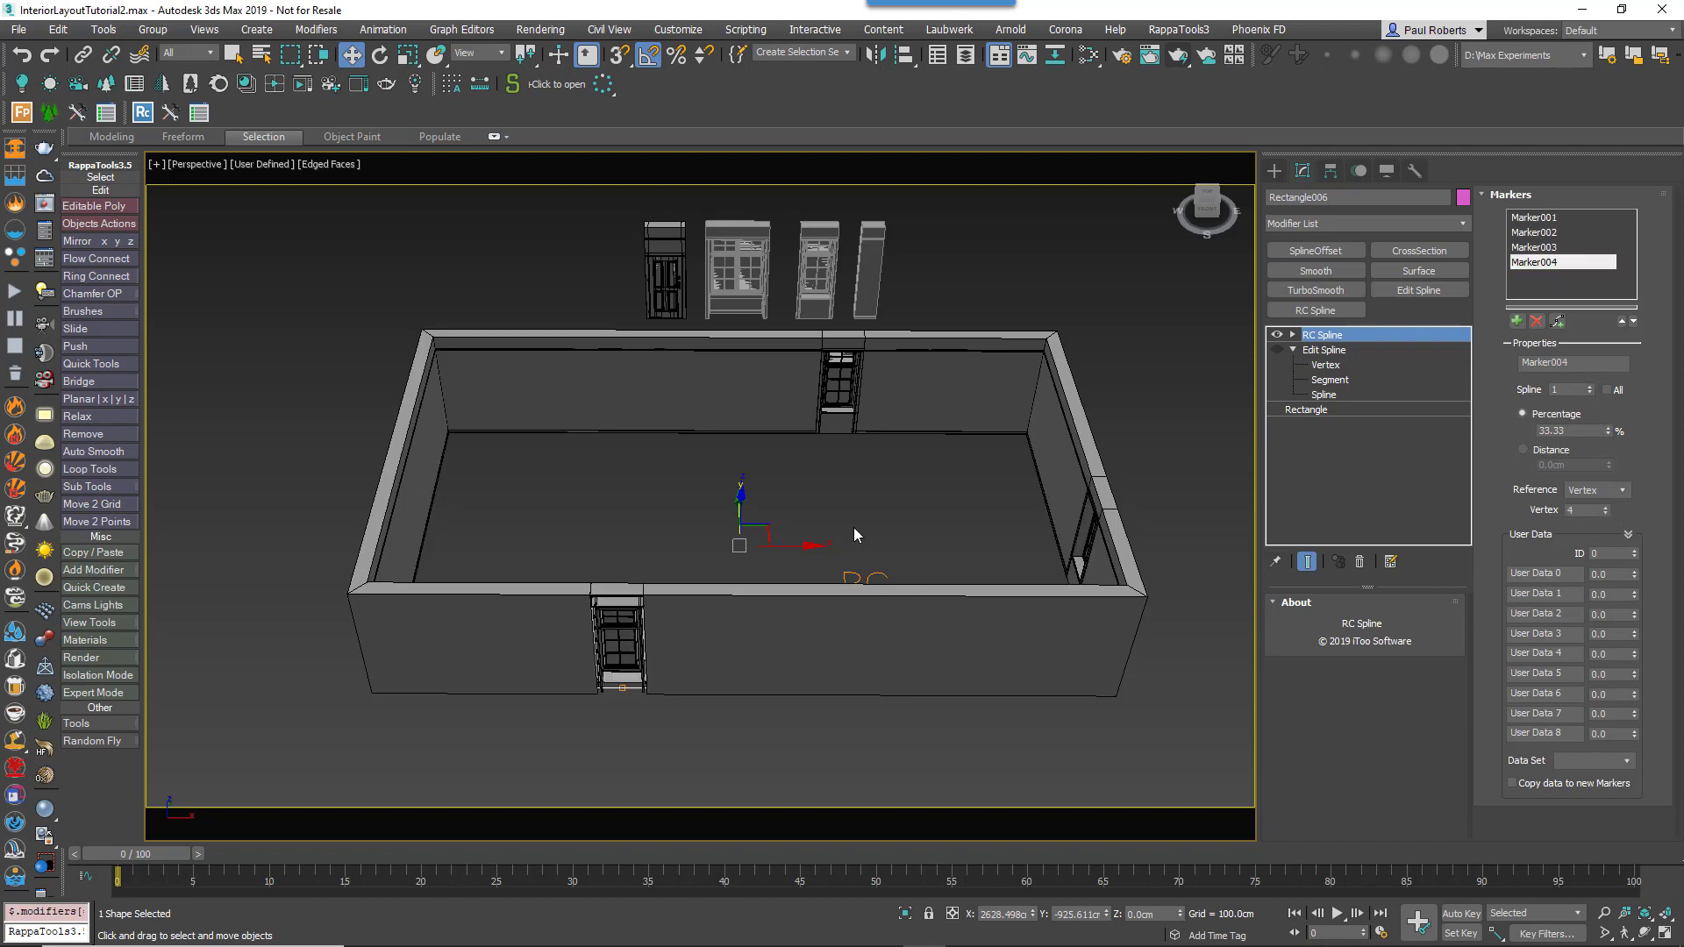
Step: Resize the room rectangle's Length and Width toward about 915 by 865 cm
left_click(1344, 410)
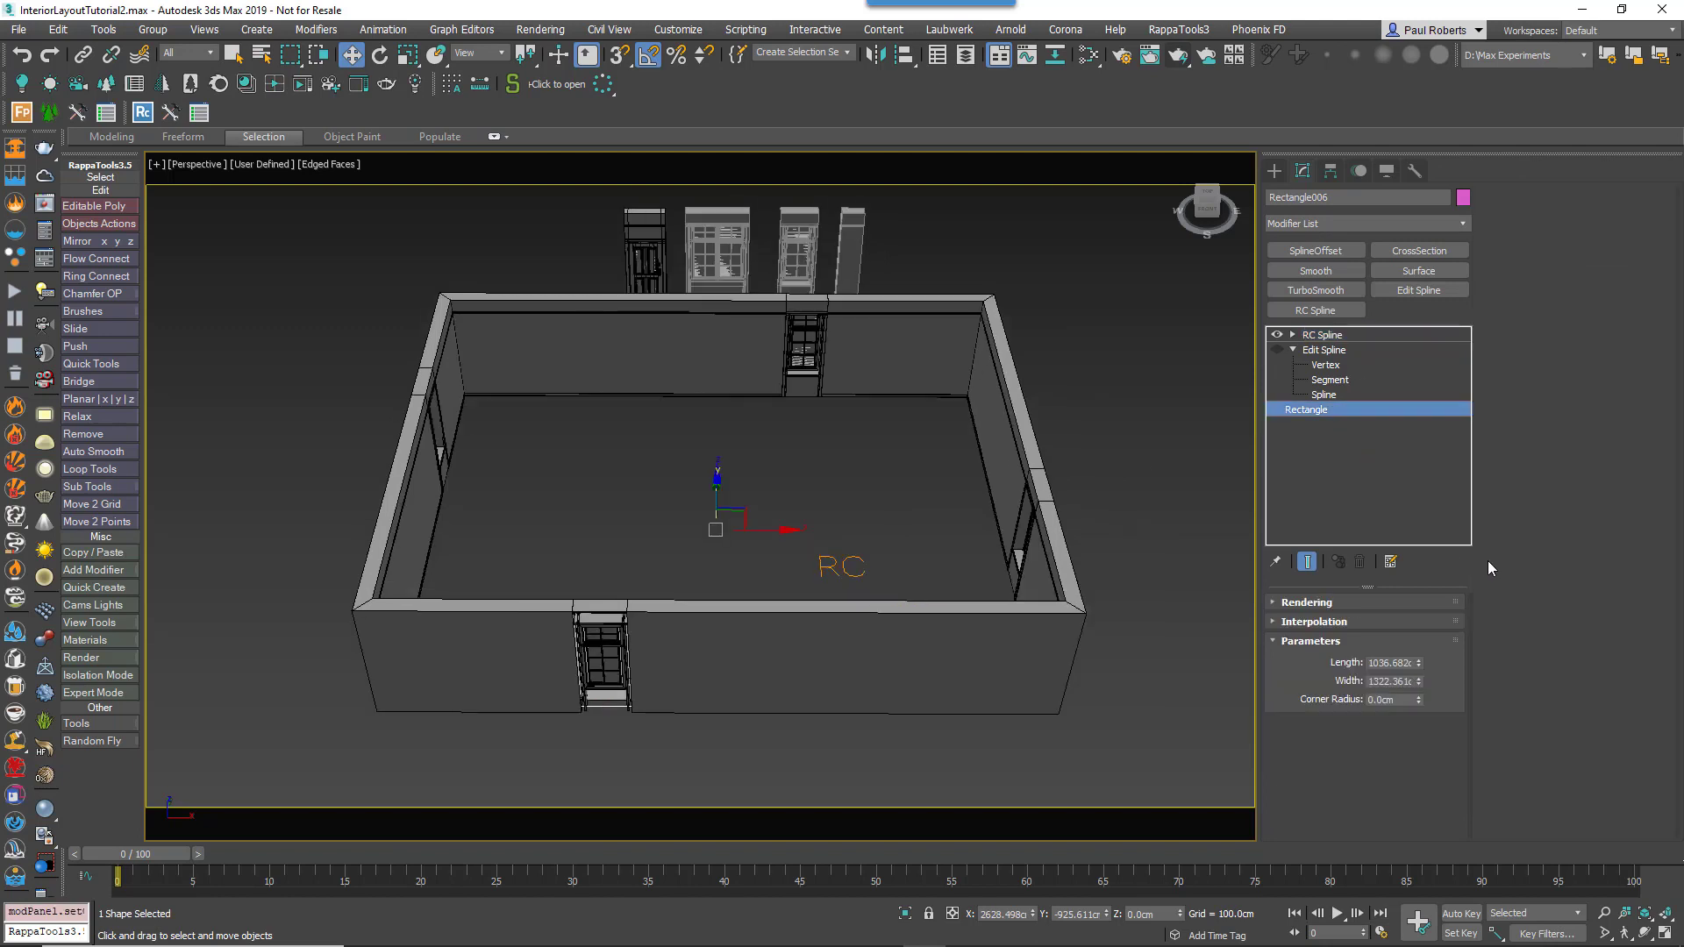
mouse_move(1418, 665)
left_mouse_down()
mouse_move(1421, 703)
mouse_move(1436, 638)
mouse_move(1421, 686)
mouse_move(1415, 667)
left_mouse_up()
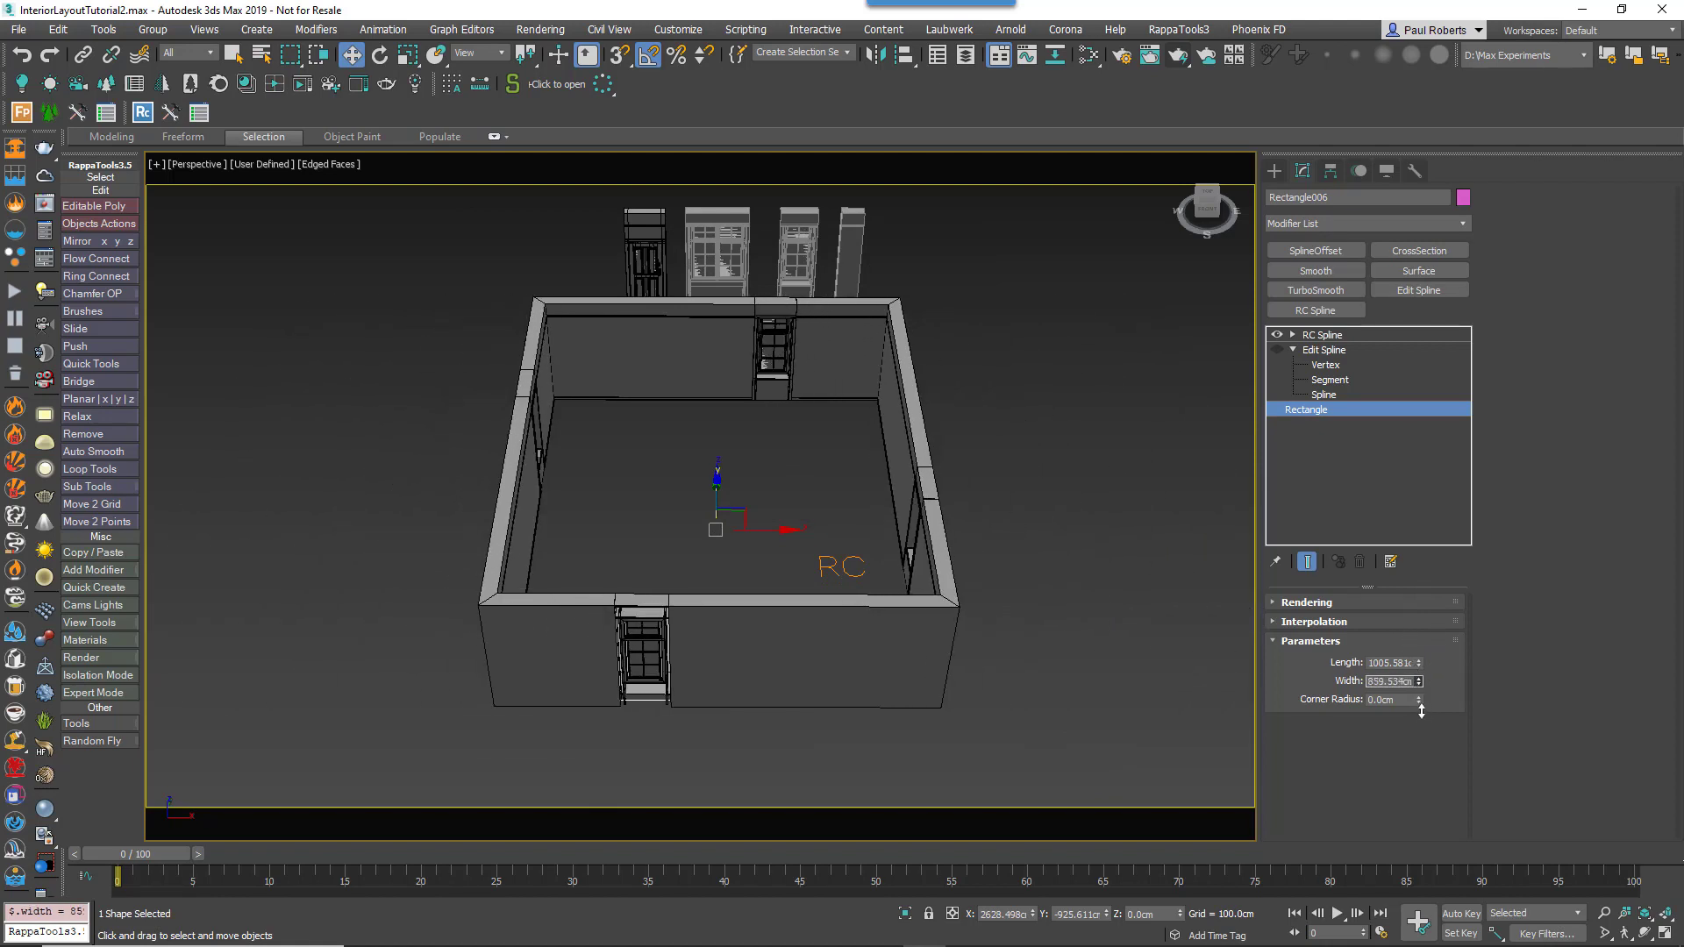
left_click_drag(1422, 700, 1421, 613)
key("ctrl+z")
key("ctrl+z")
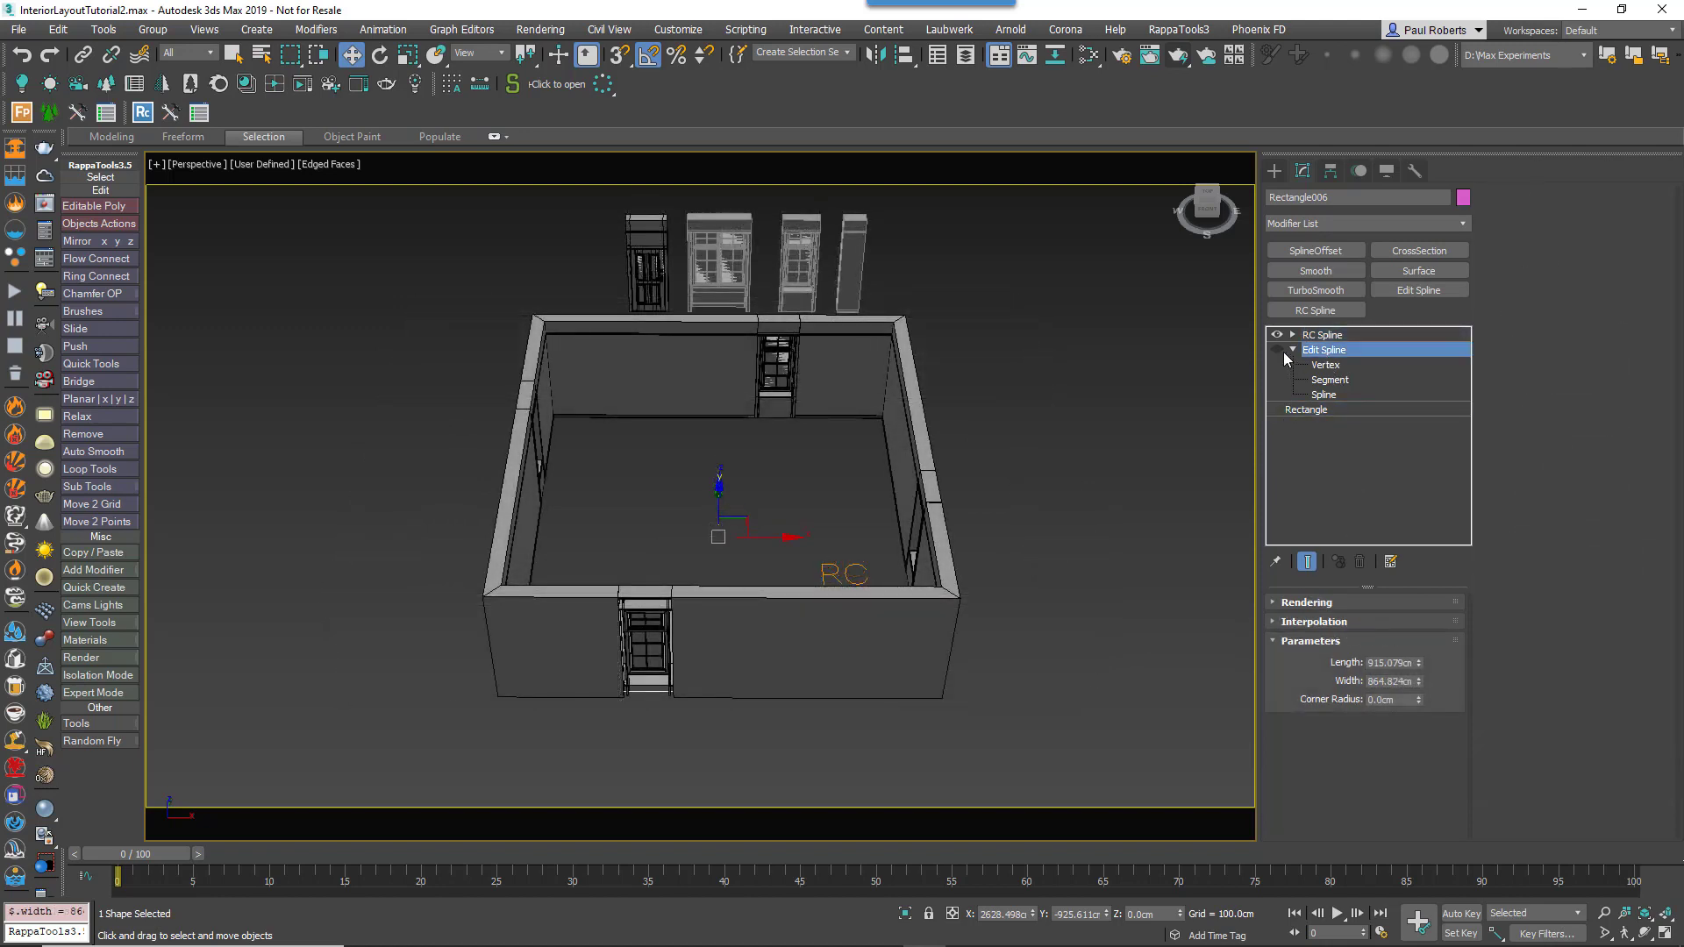
Step: Enable the Edit Spline modifier so its moved vertex bends the back wall
left_click(1323, 350)
left_click(1277, 349)
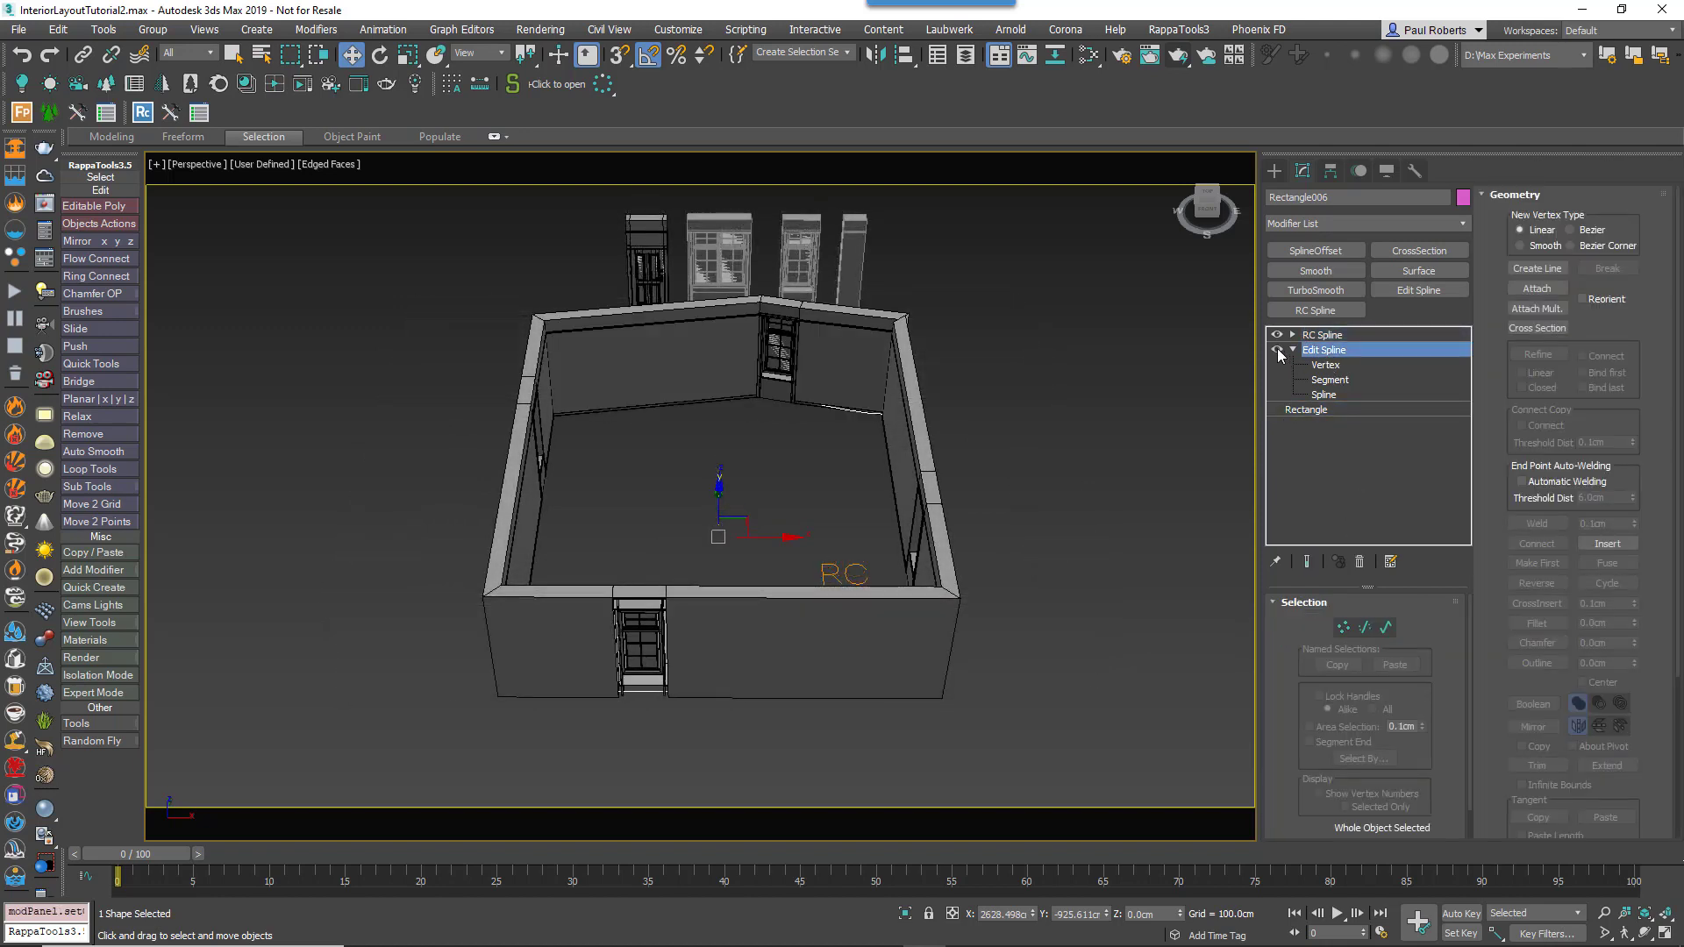
left_click(1326, 365)
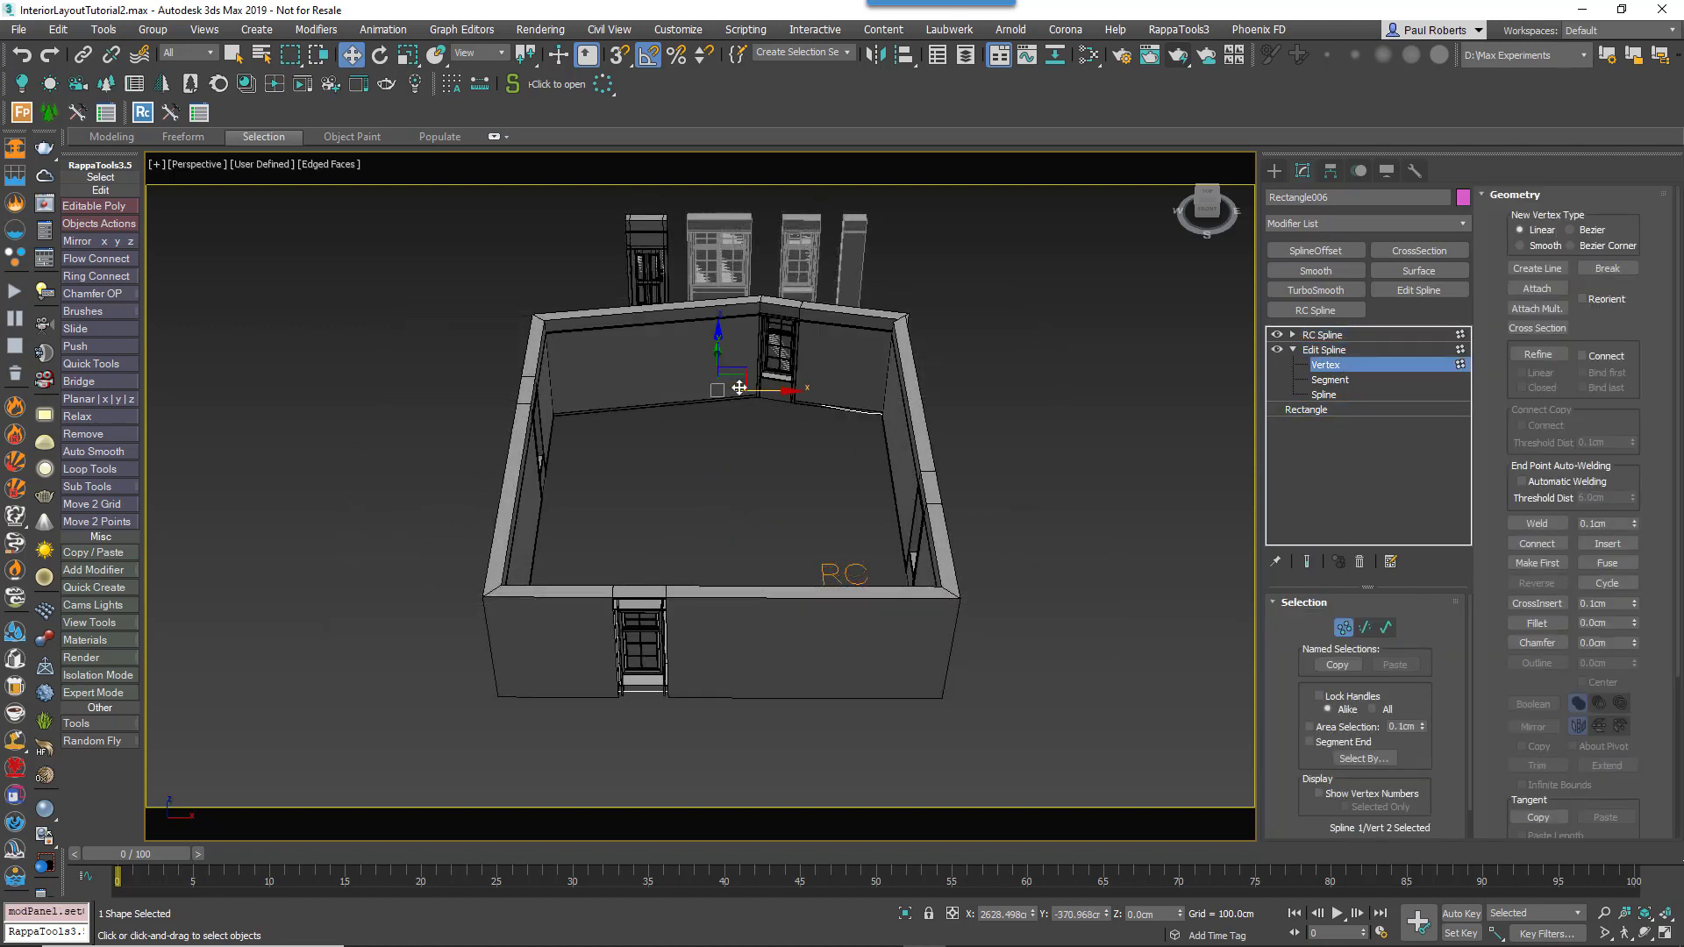
left_click(1328, 353)
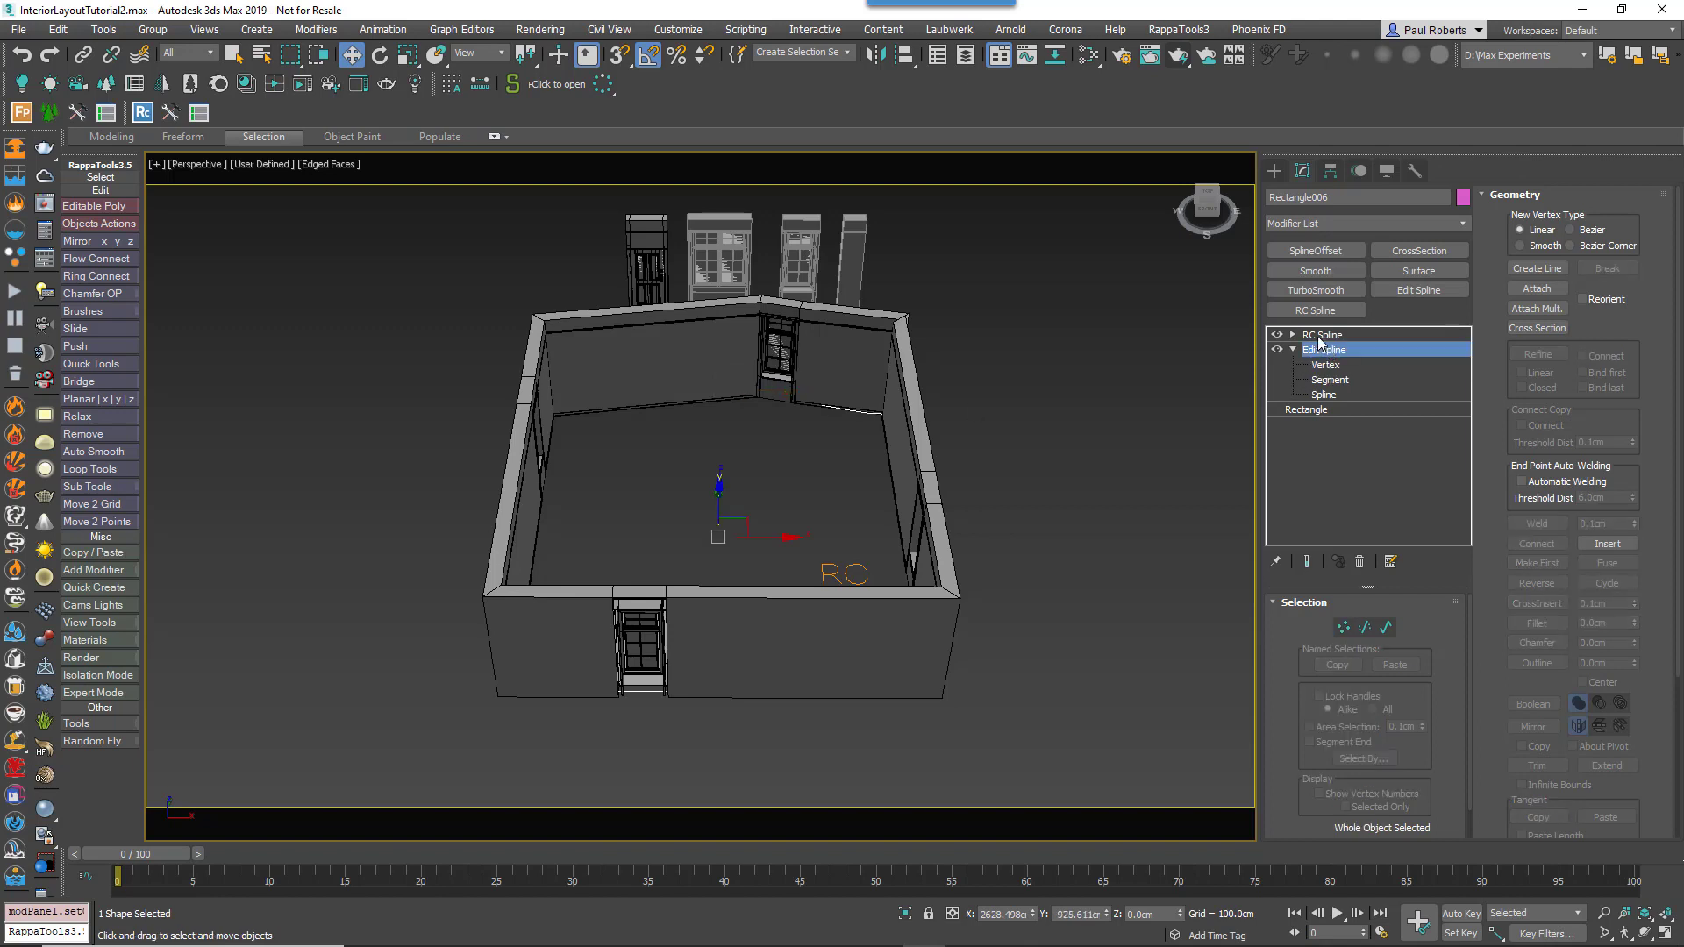
left_click(1316, 335)
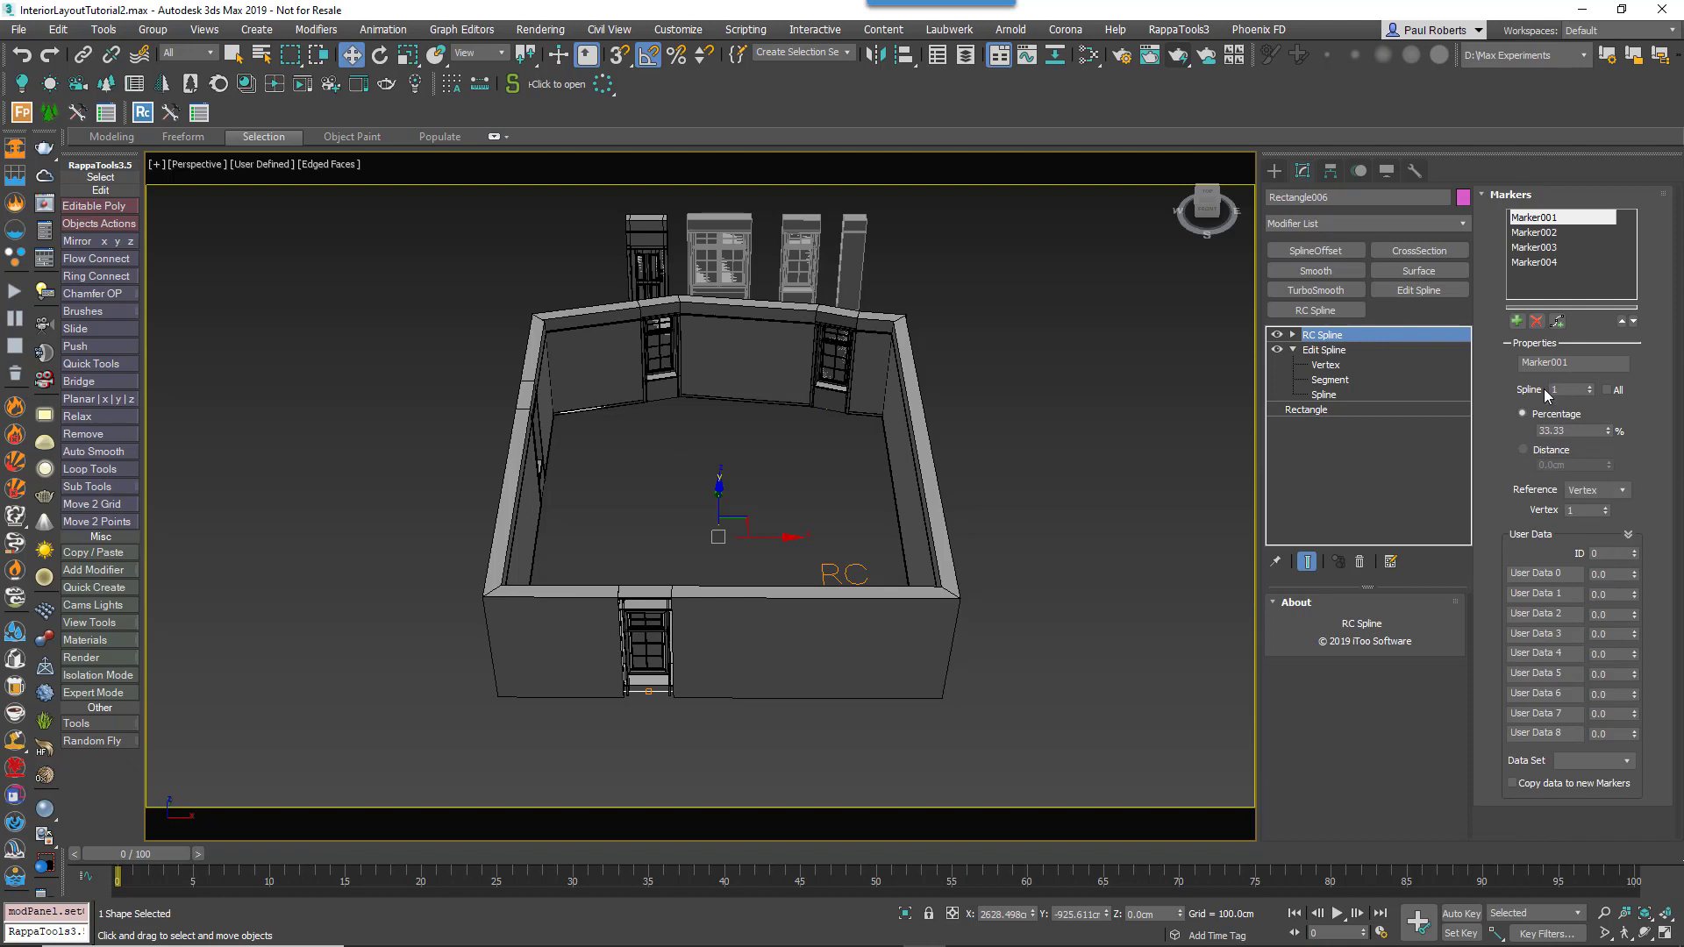
Step: Set all four markers' Reference to Bezier Corner and disable the Edit Spline modifier
left_click(1543, 271, "shift")
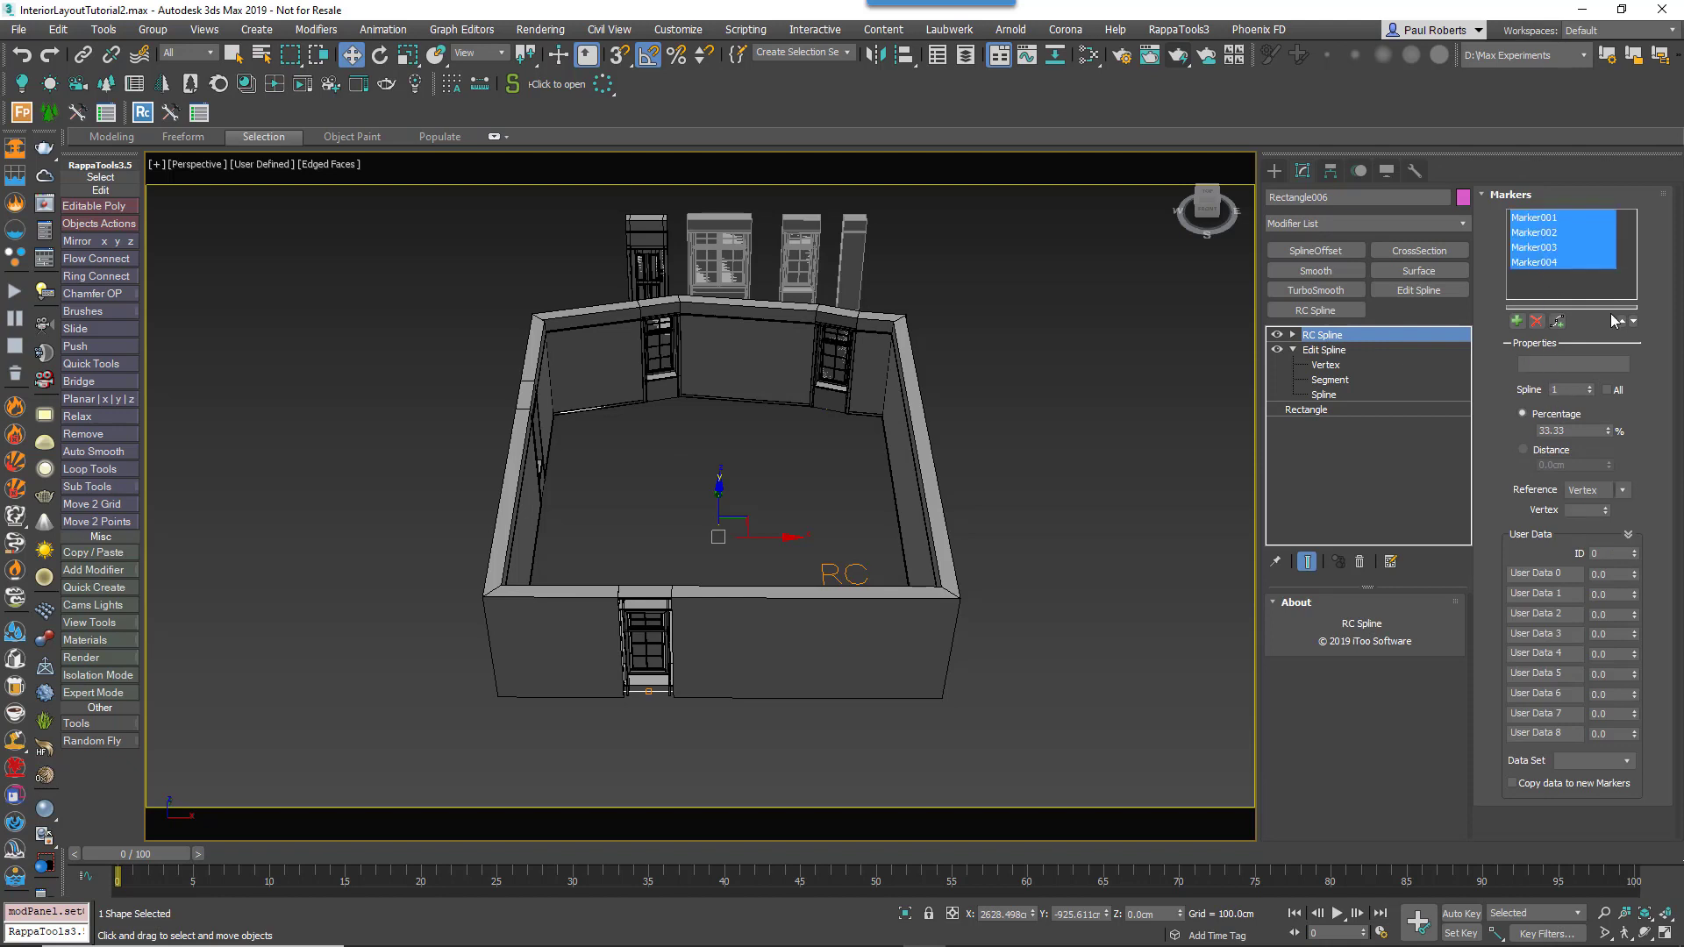
left_click(1598, 493)
left_click(1598, 565)
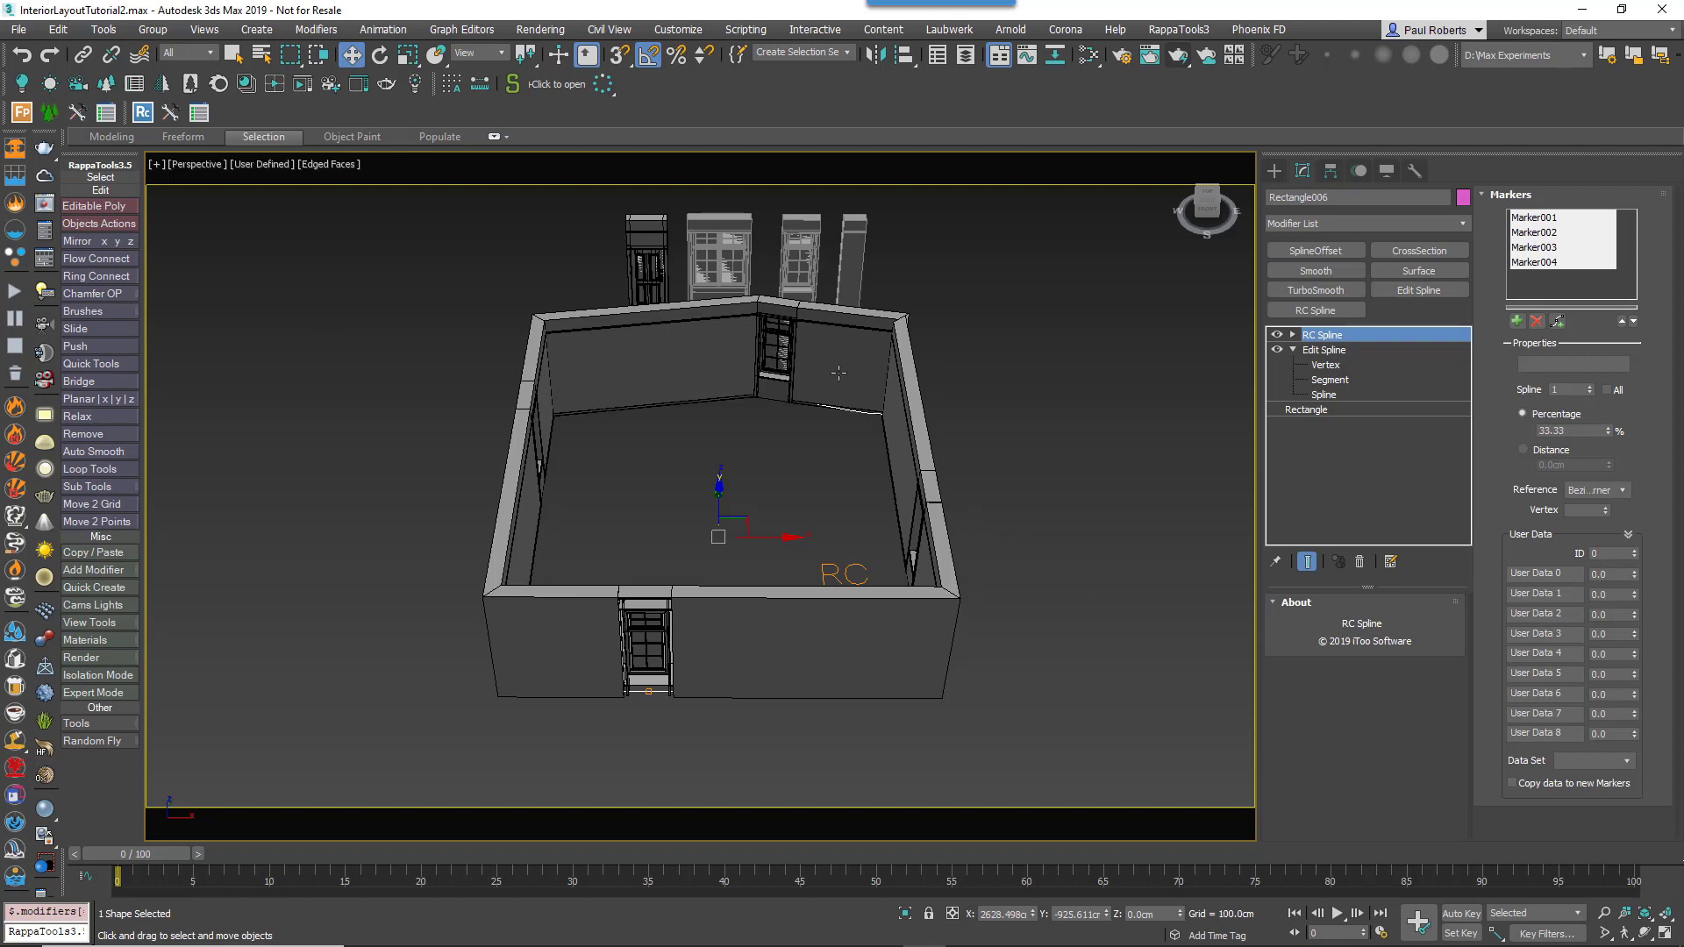
left_click(1278, 350)
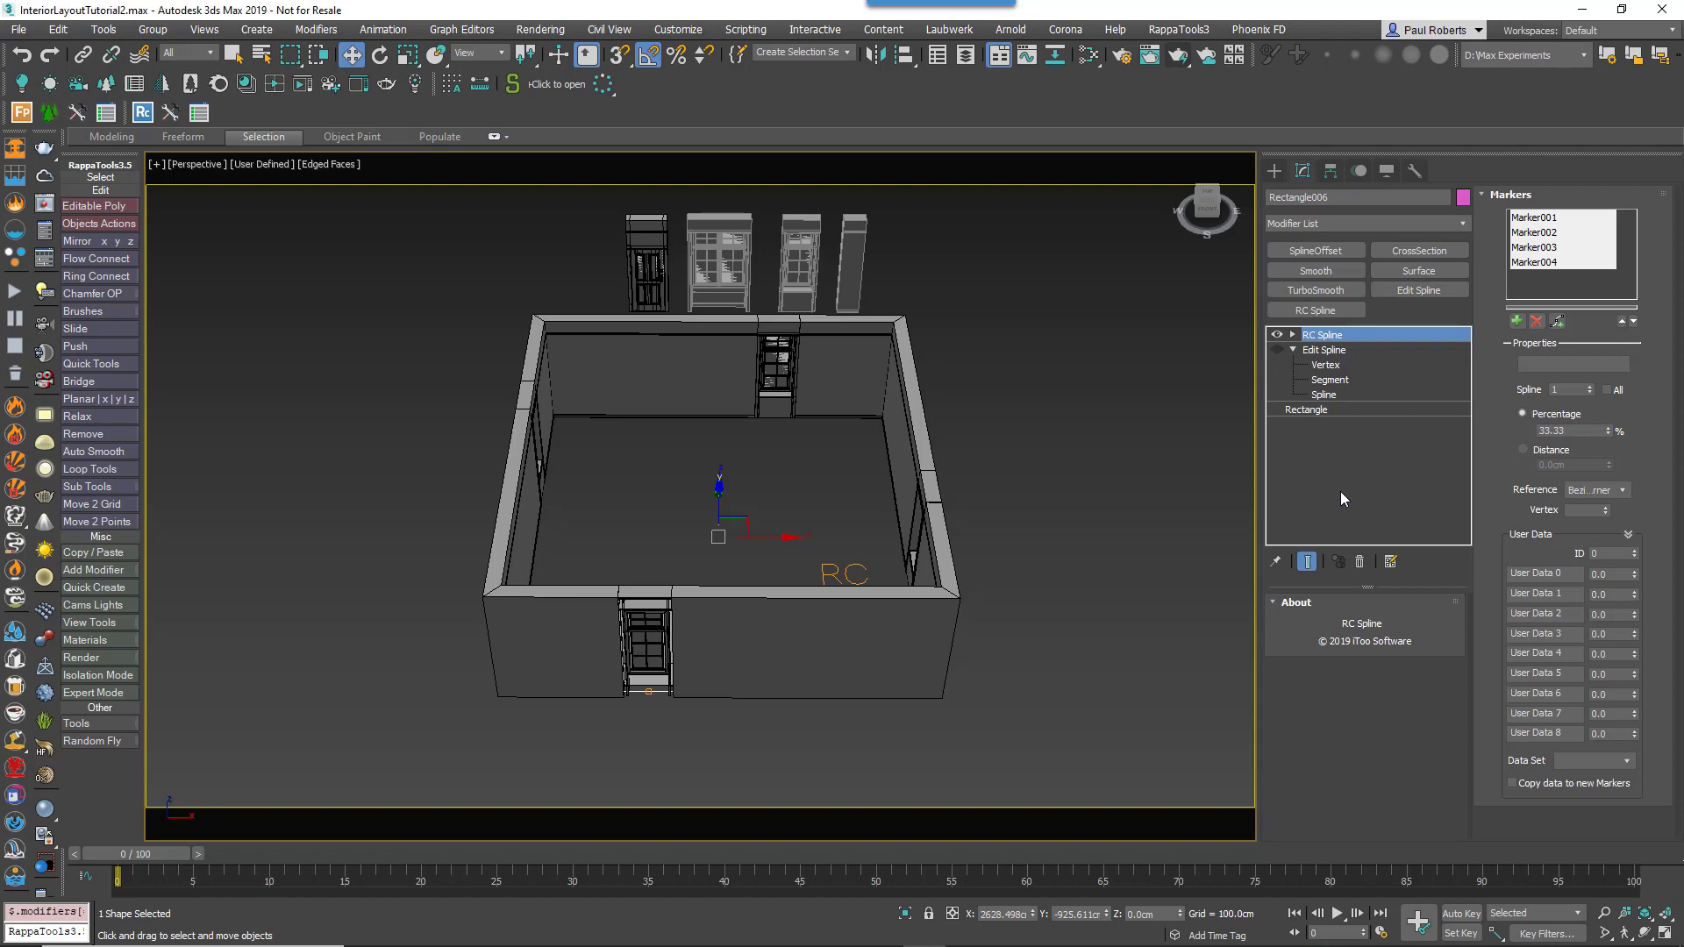
Step: Position all markers by Distance, 150 cm from their corner
left_click(1551, 450)
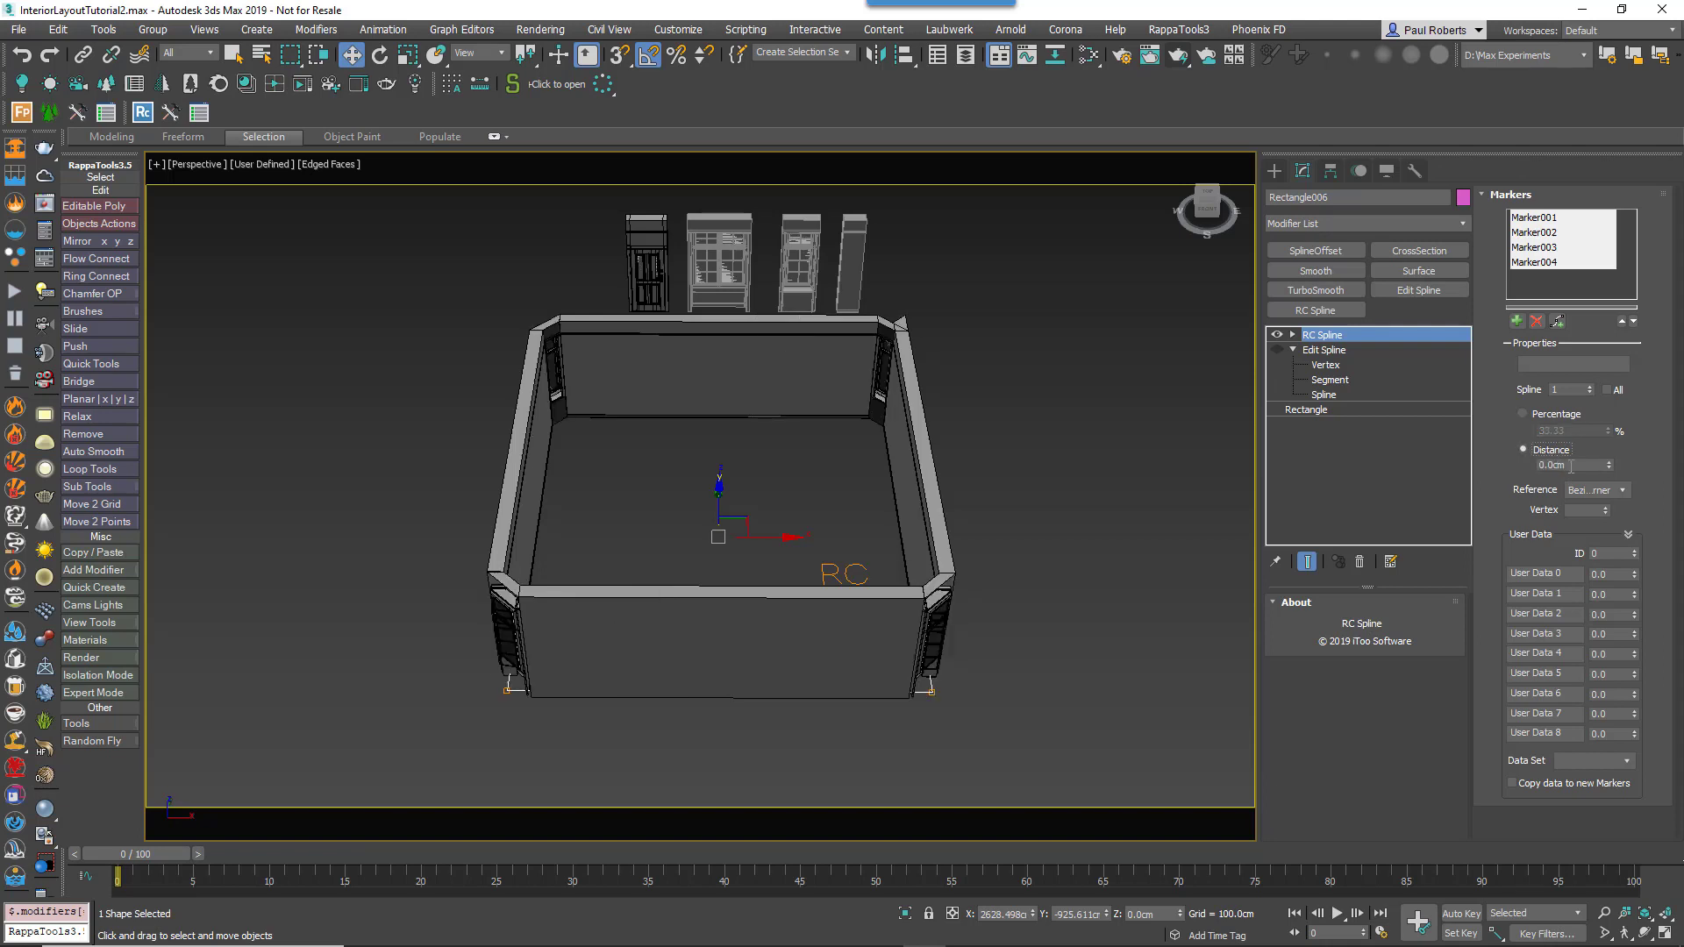
left_click(1572, 466)
key("Return")
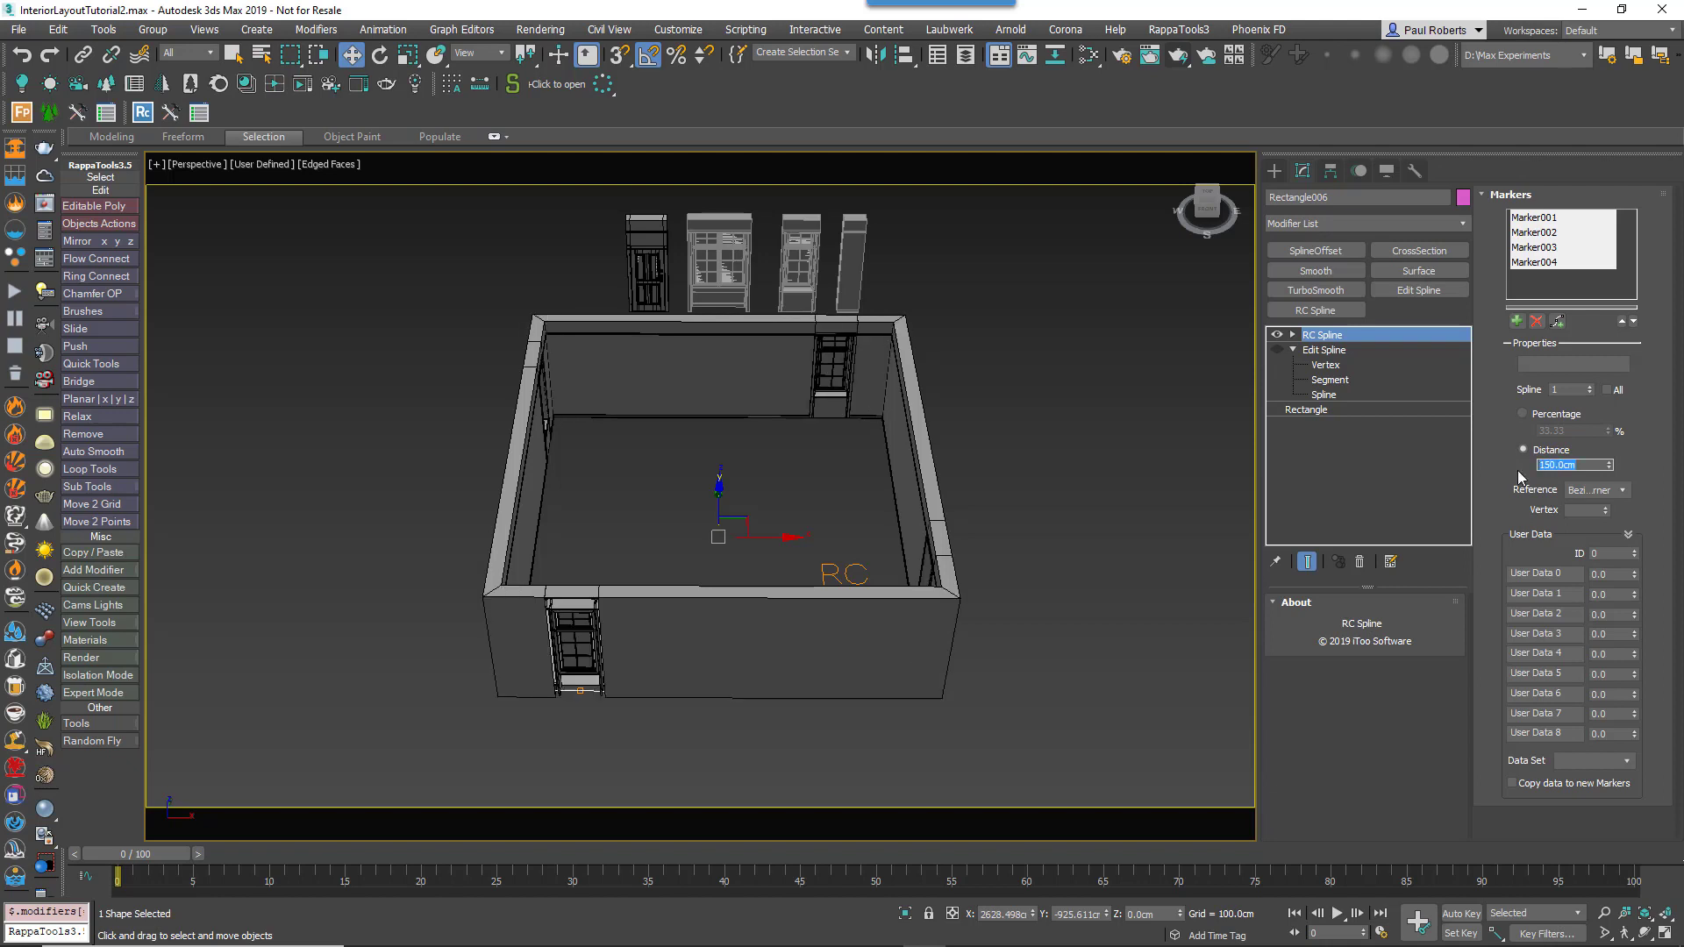
Step: Adjust the room rectangle's Length to about 905.4 × 940.0 cm
left_click(1356, 407)
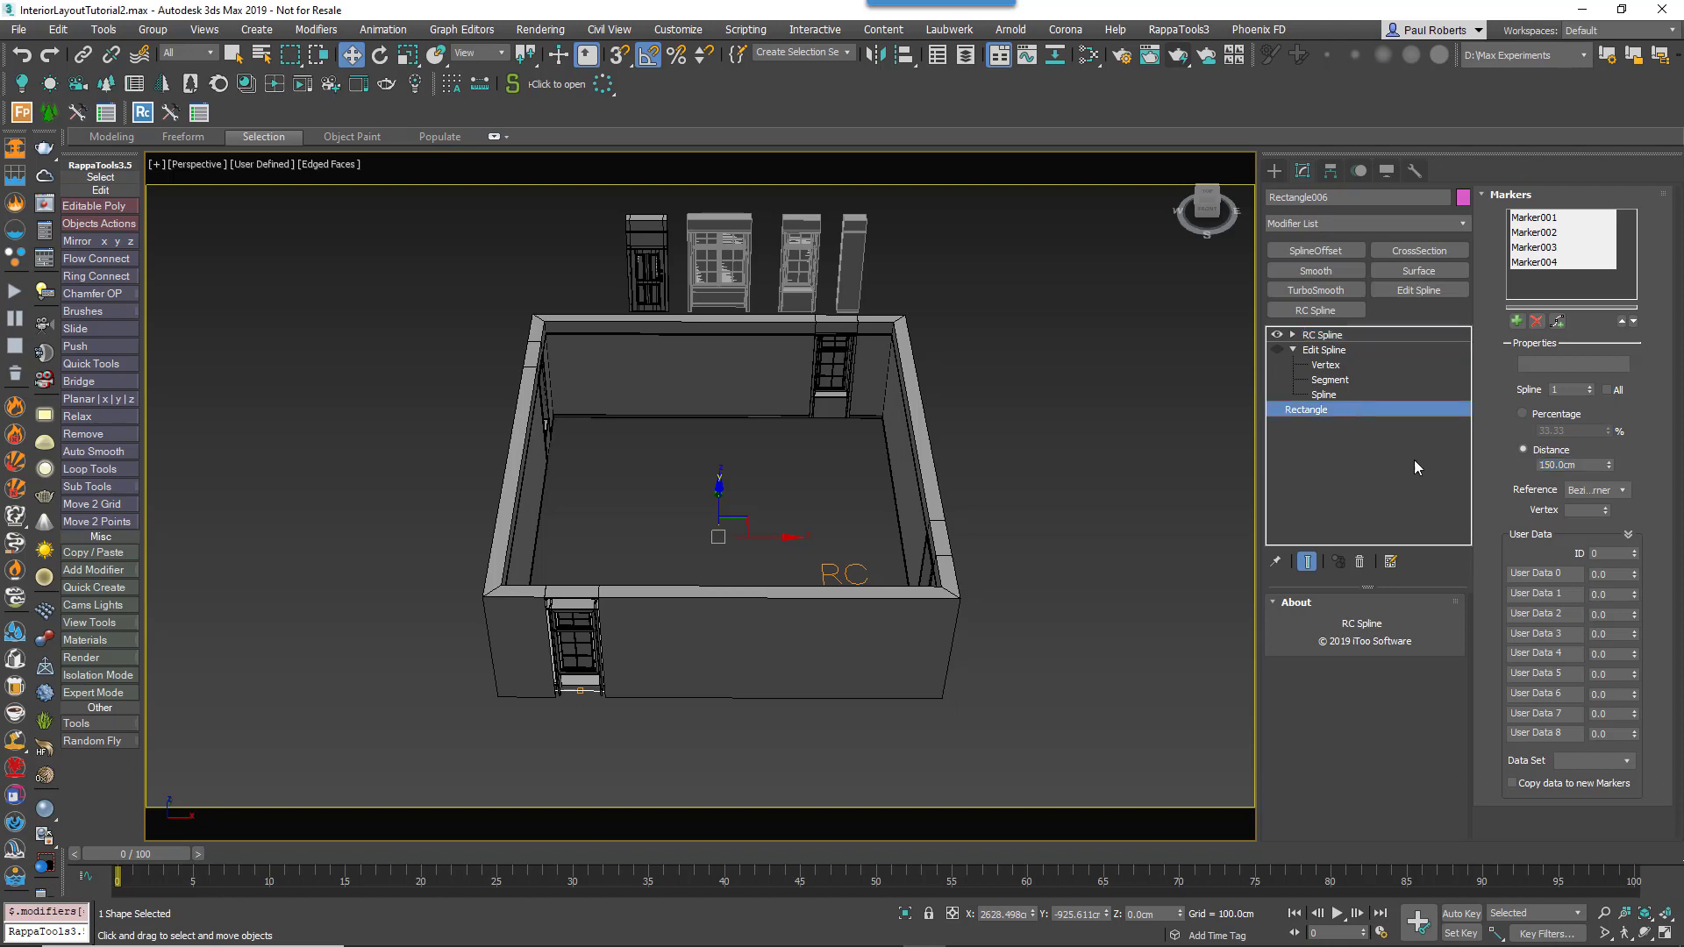
mouse_move(1419, 660)
left_mouse_down()
mouse_move(1426, 682)
mouse_move(1430, 614)
mouse_move(1446, 678)
mouse_move(1423, 636)
mouse_move(1424, 680)
mouse_move(1427, 658)
left_mouse_up()
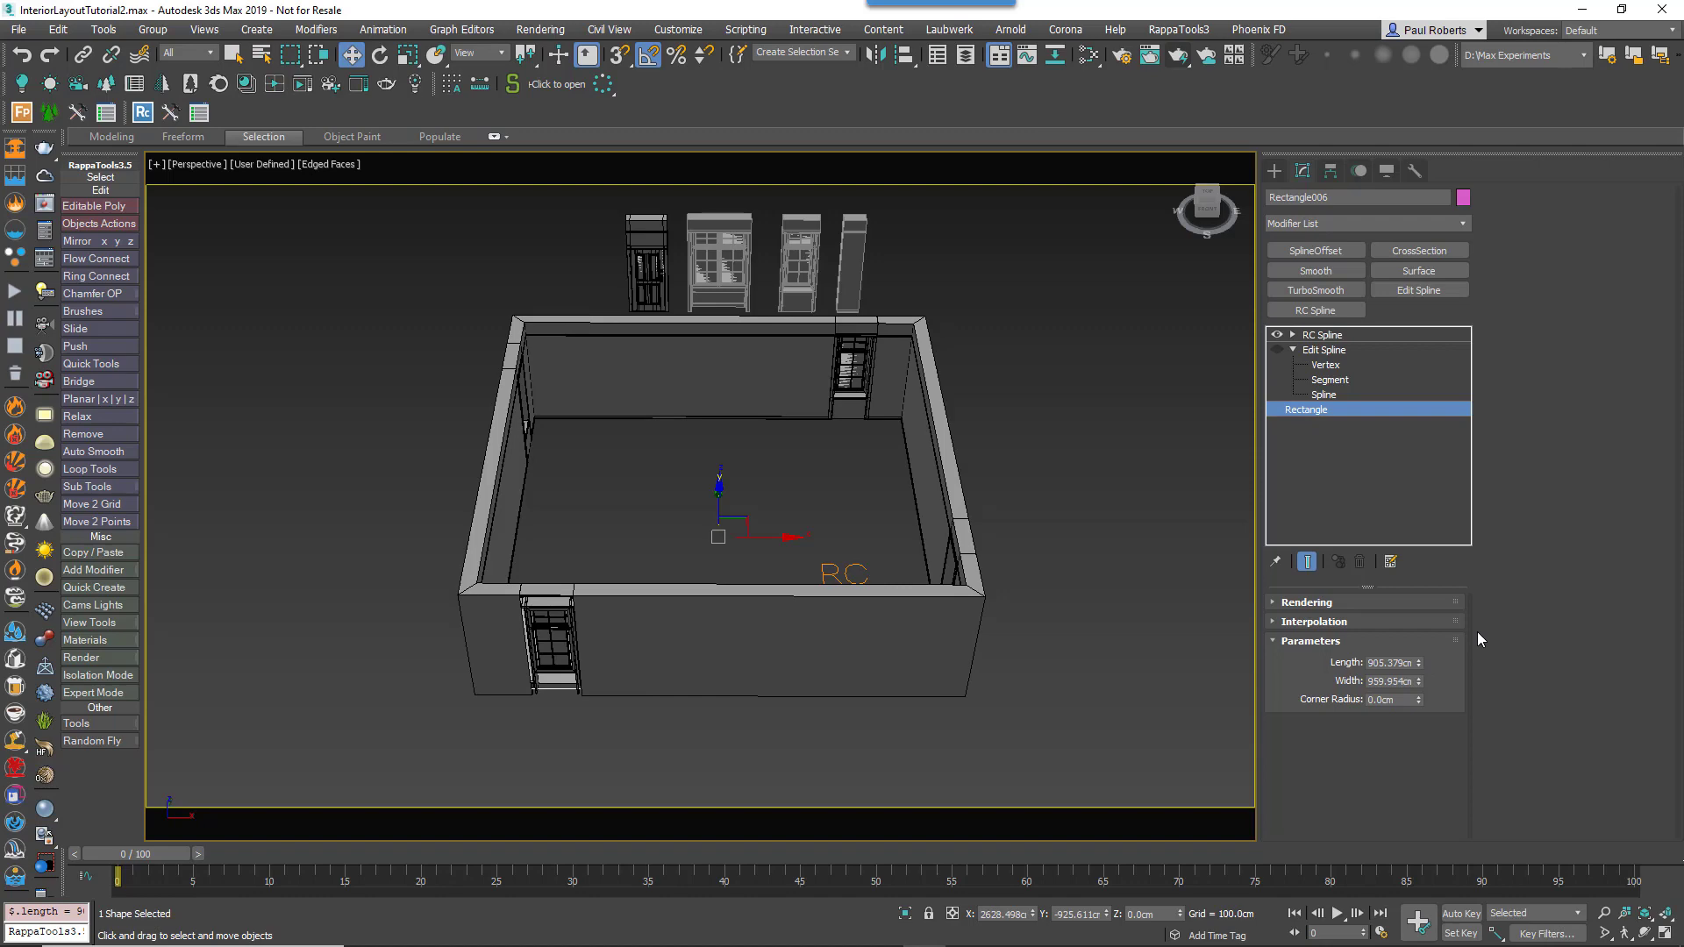
left_click(1369, 334)
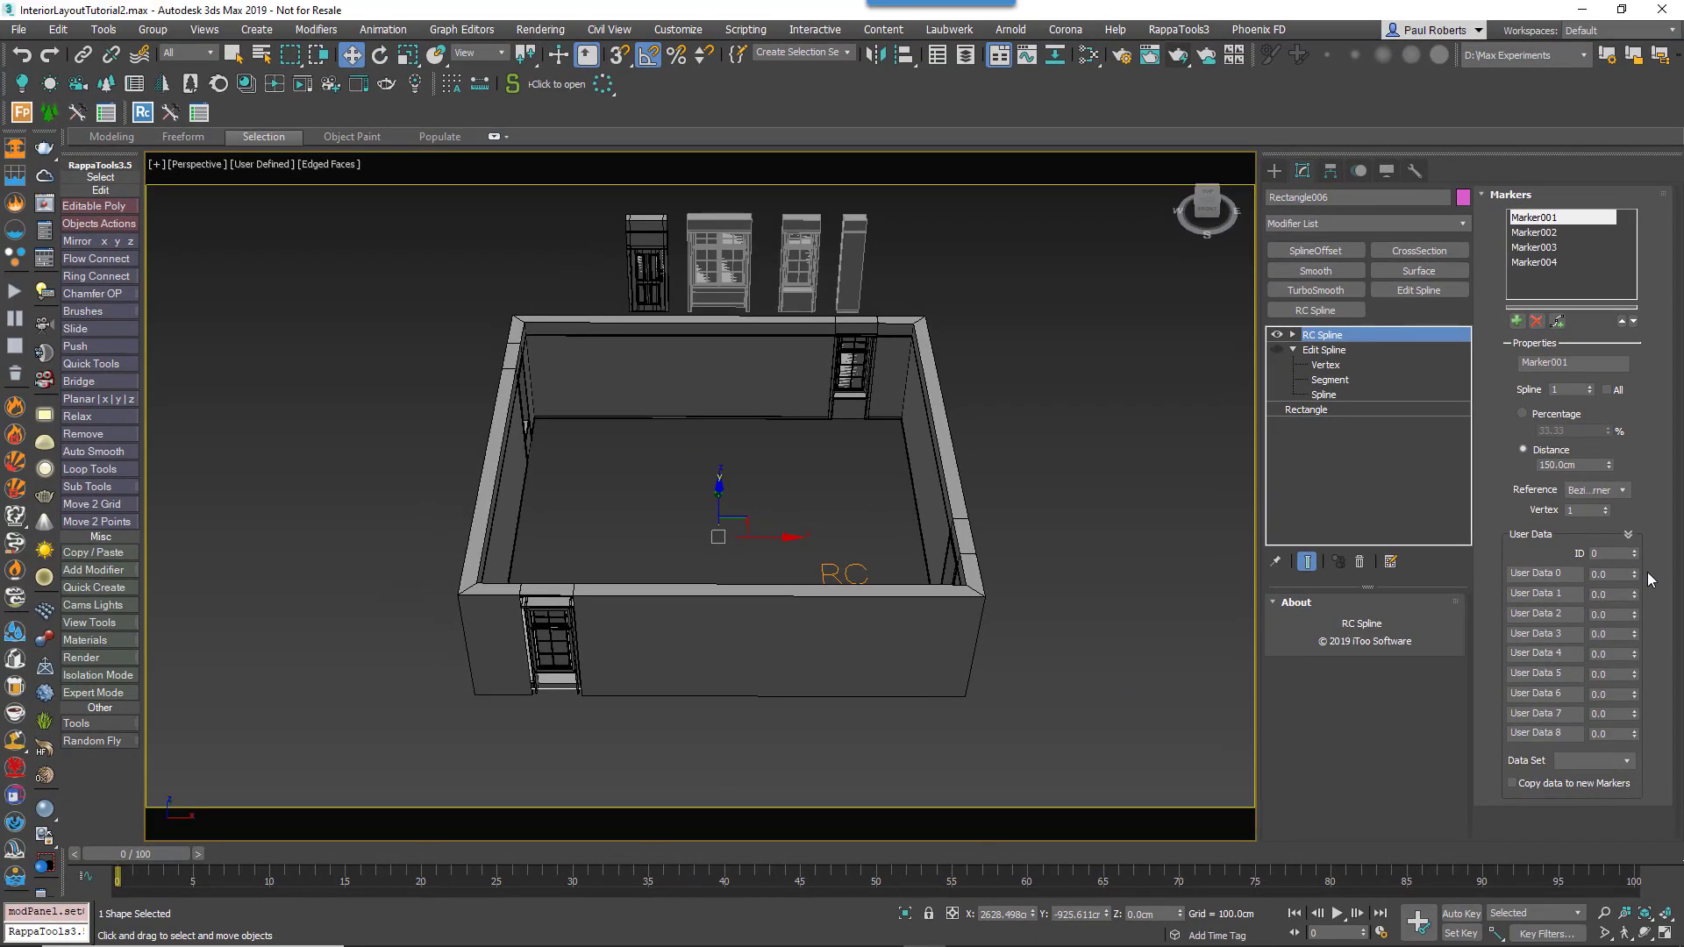
Step: Add a Selector to the Doors and Furniture 1 style and wire Window 1, Window 2 and Door into it
left_click(818, 397)
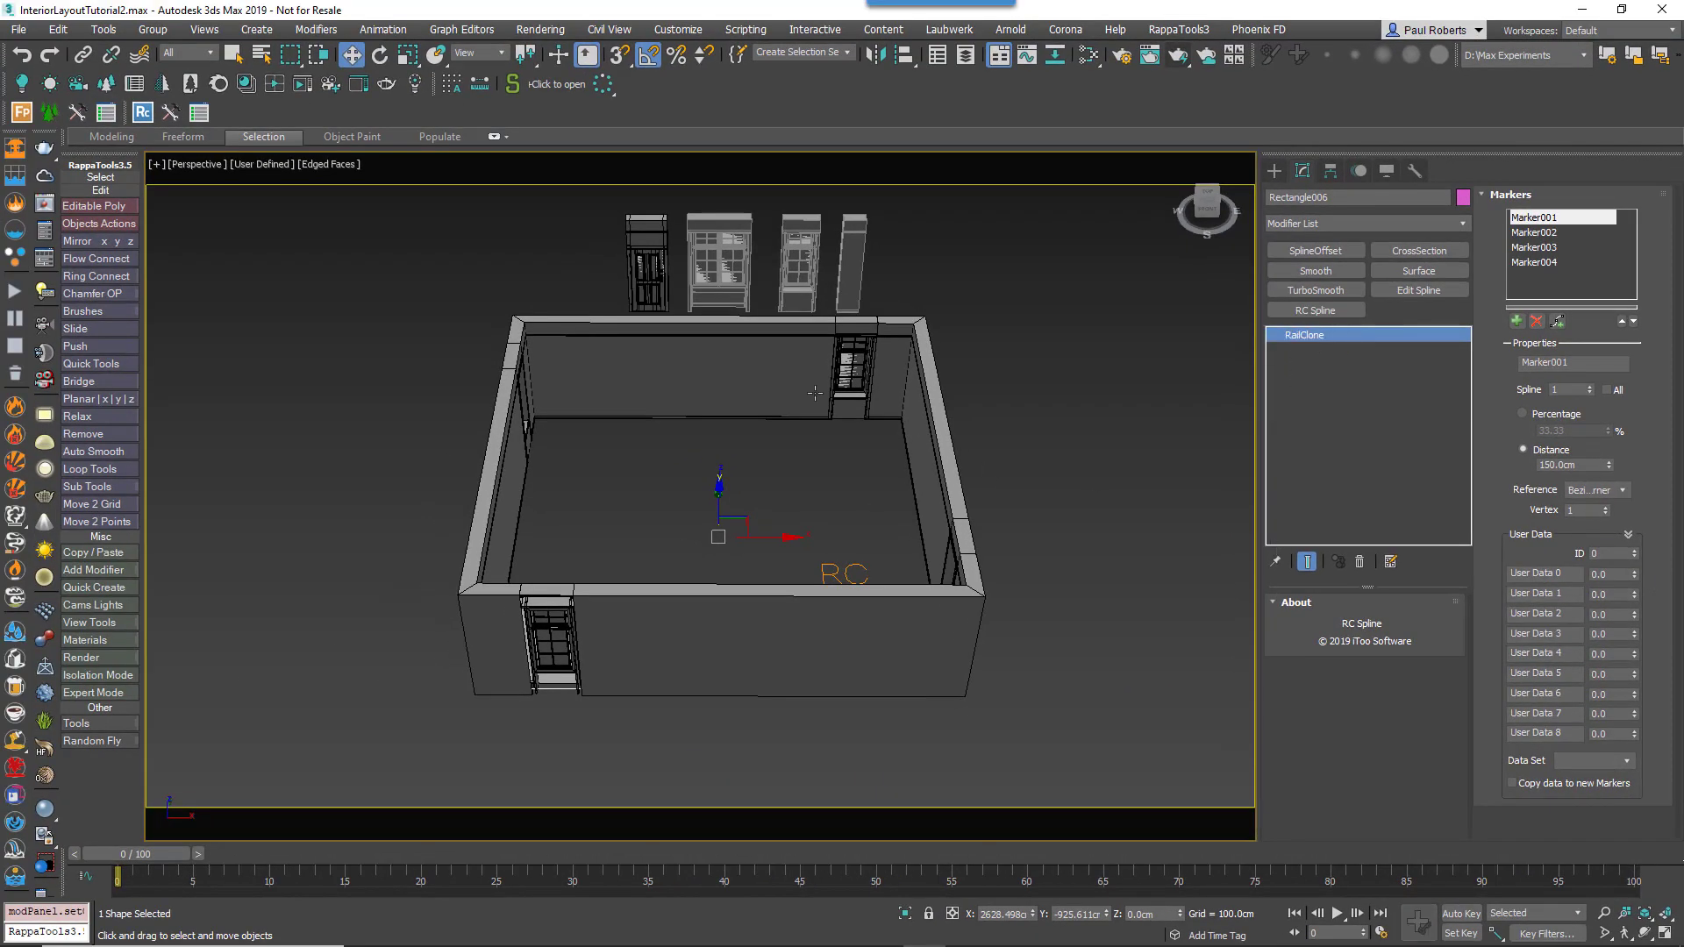
left_click(1522, 337)
scroll(861, 213, "down", 2)
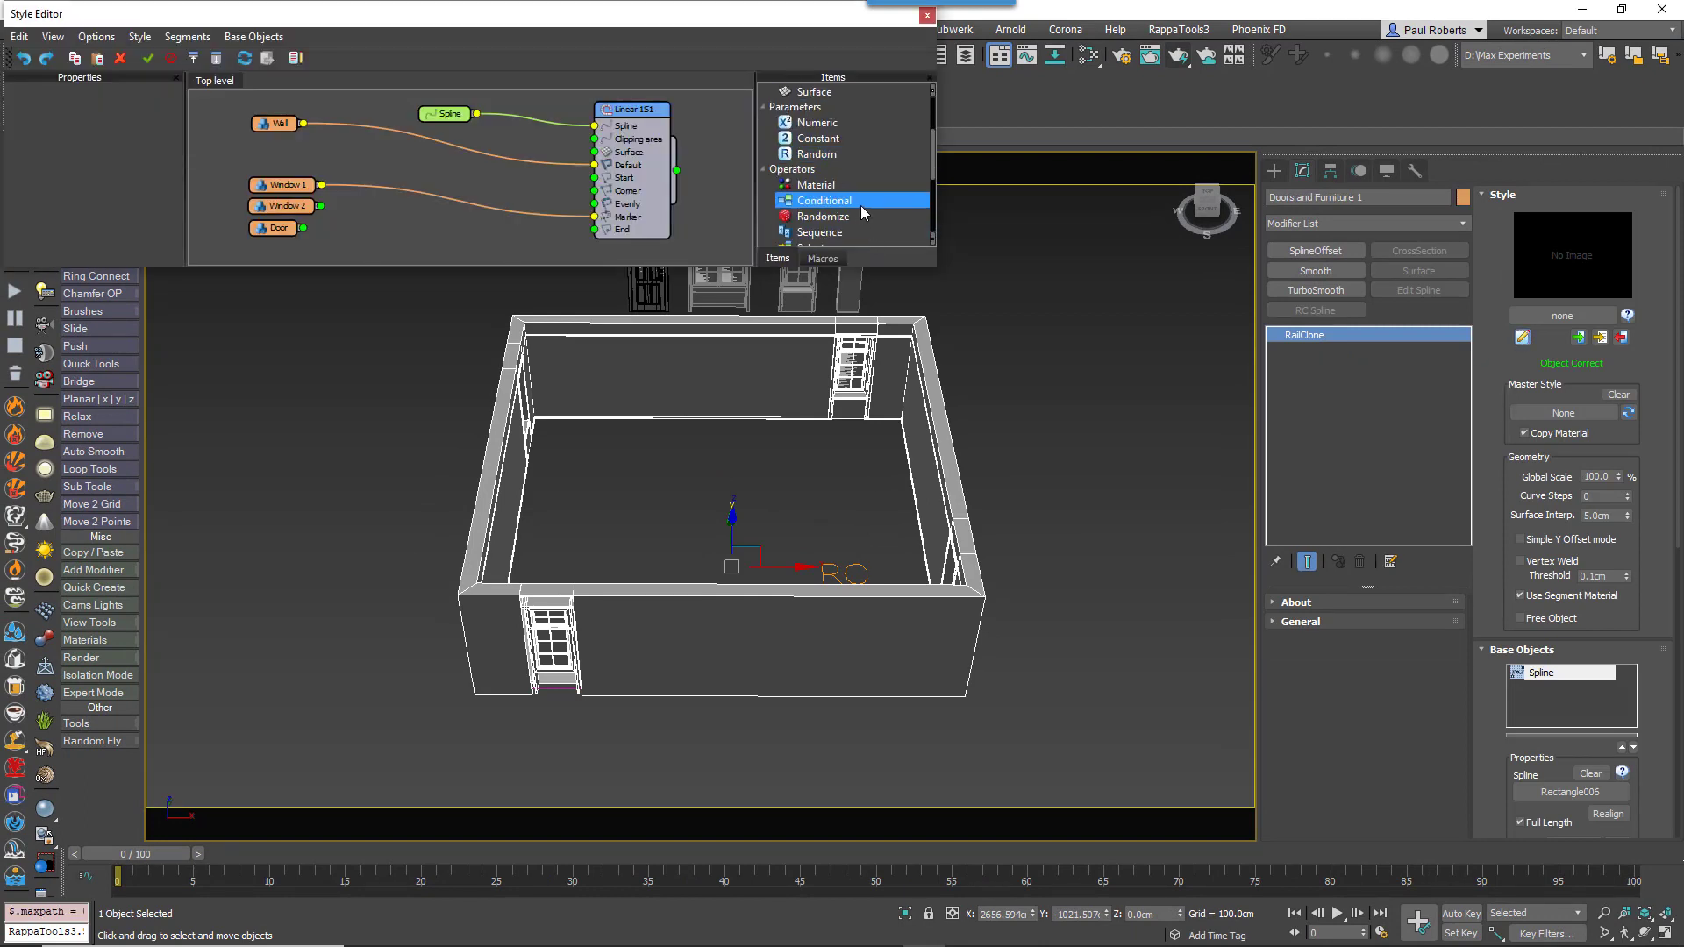
scroll(849, 193, "down", 2)
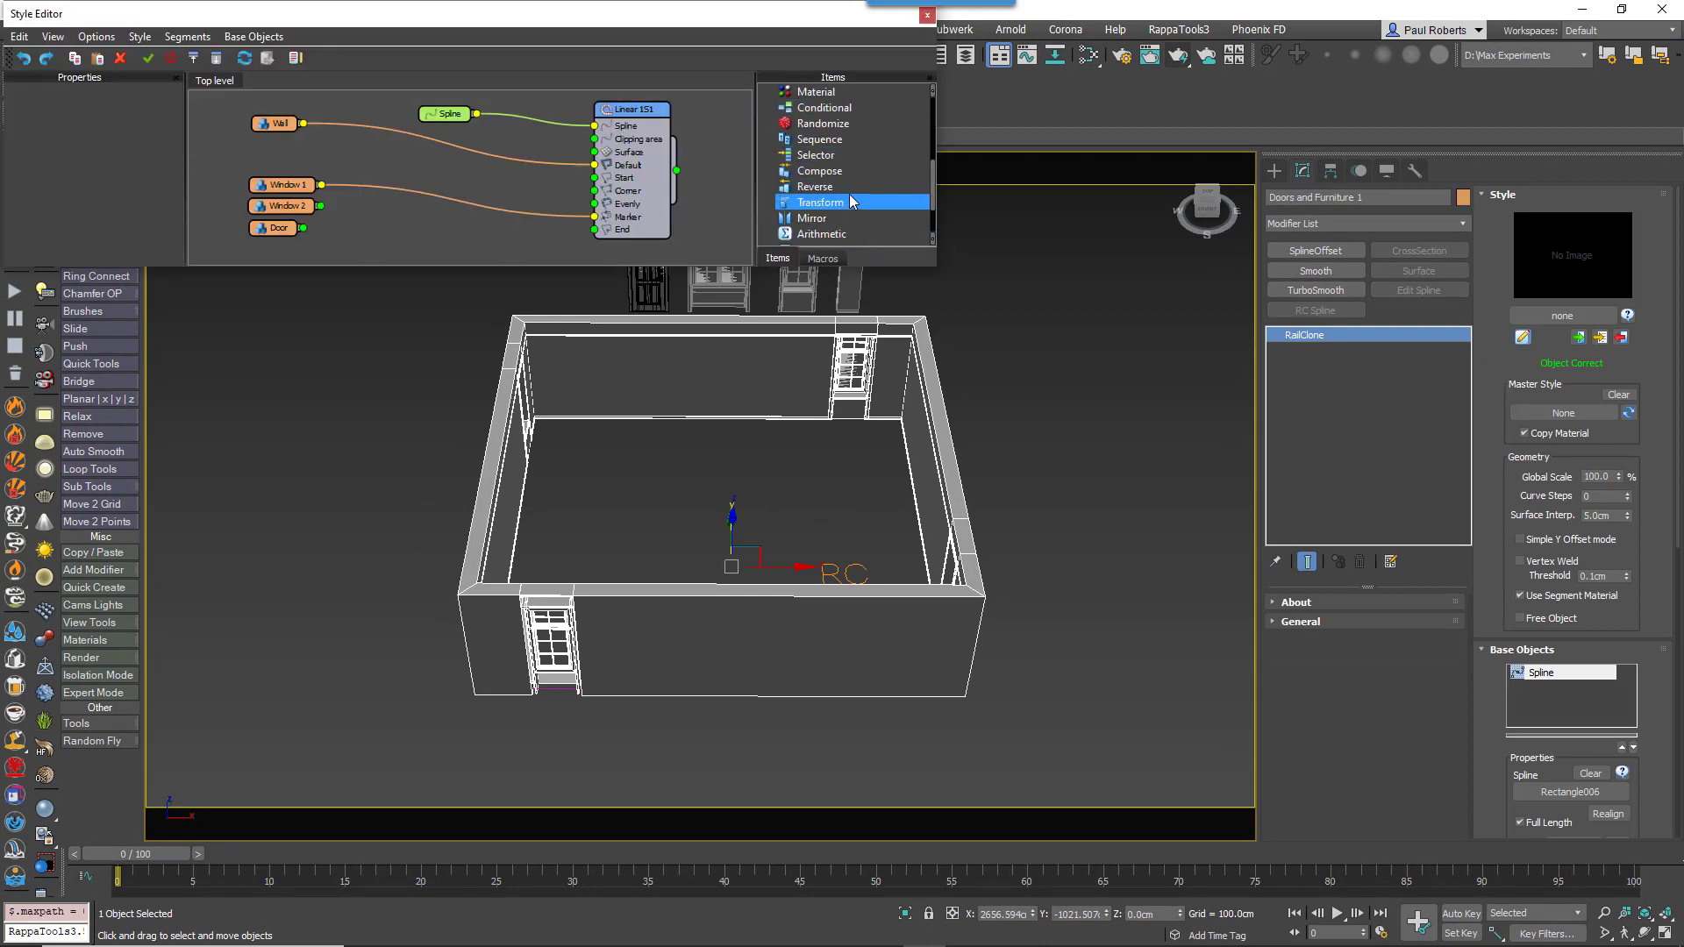
left_click_drag(840, 155, 456, 207)
left_click_drag(321, 206, 416, 210)
left_click_drag(303, 227, 416, 223)
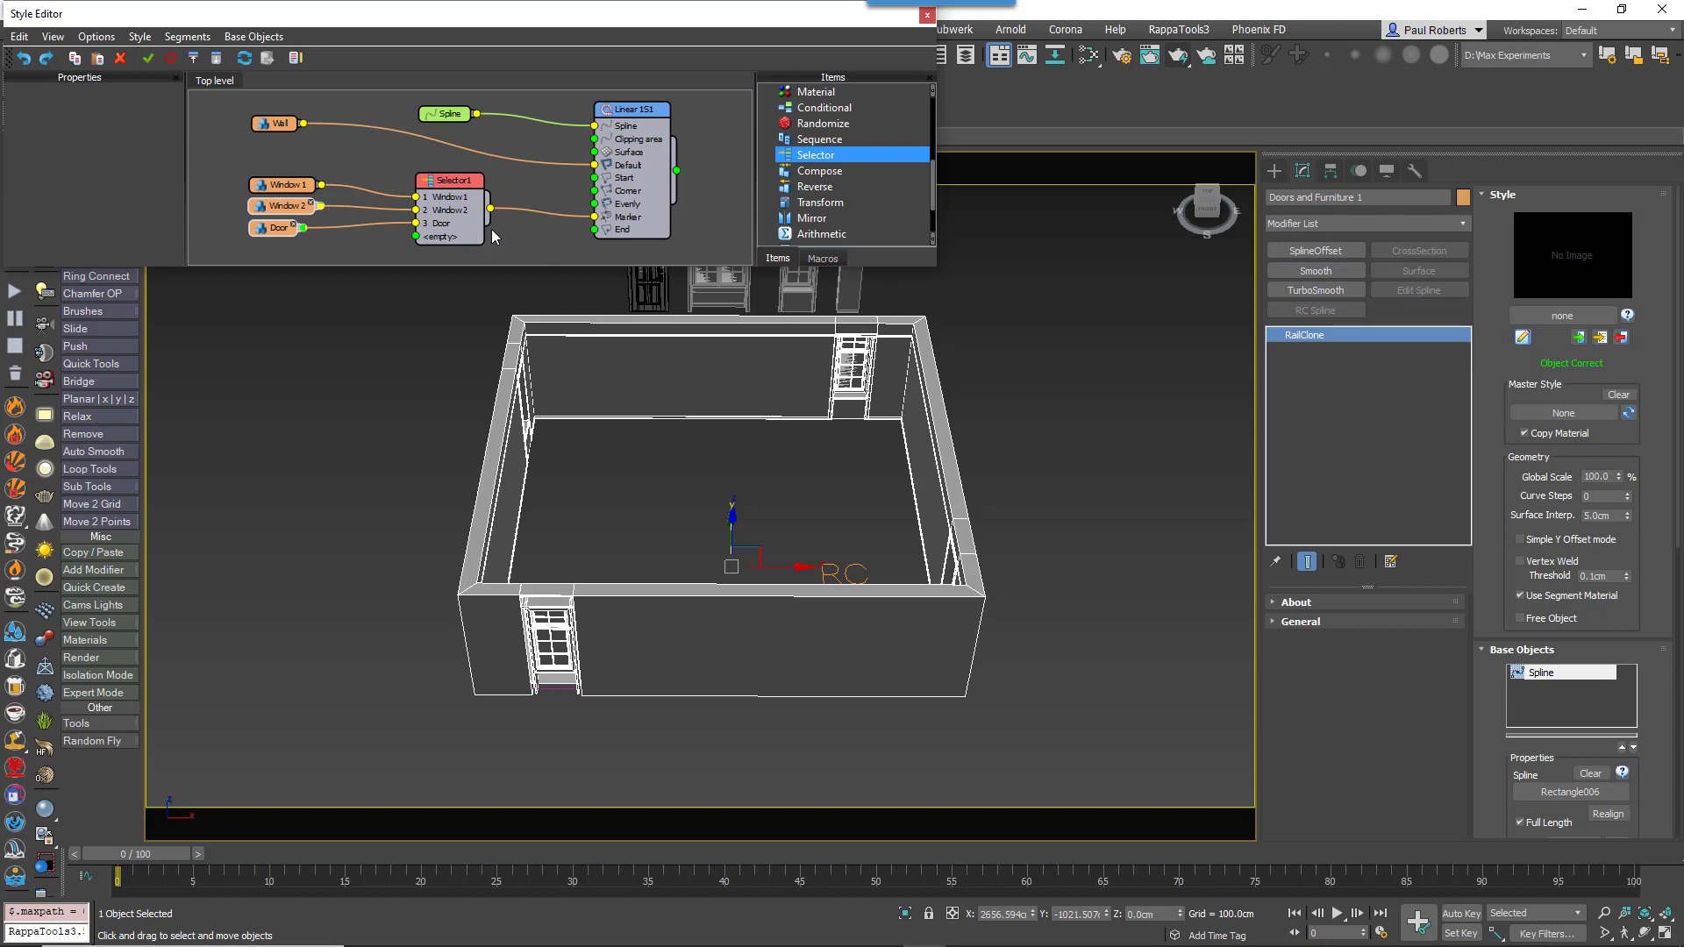
Step: Set Selector1's mode to X Spline Marker ID
left_click(458, 195)
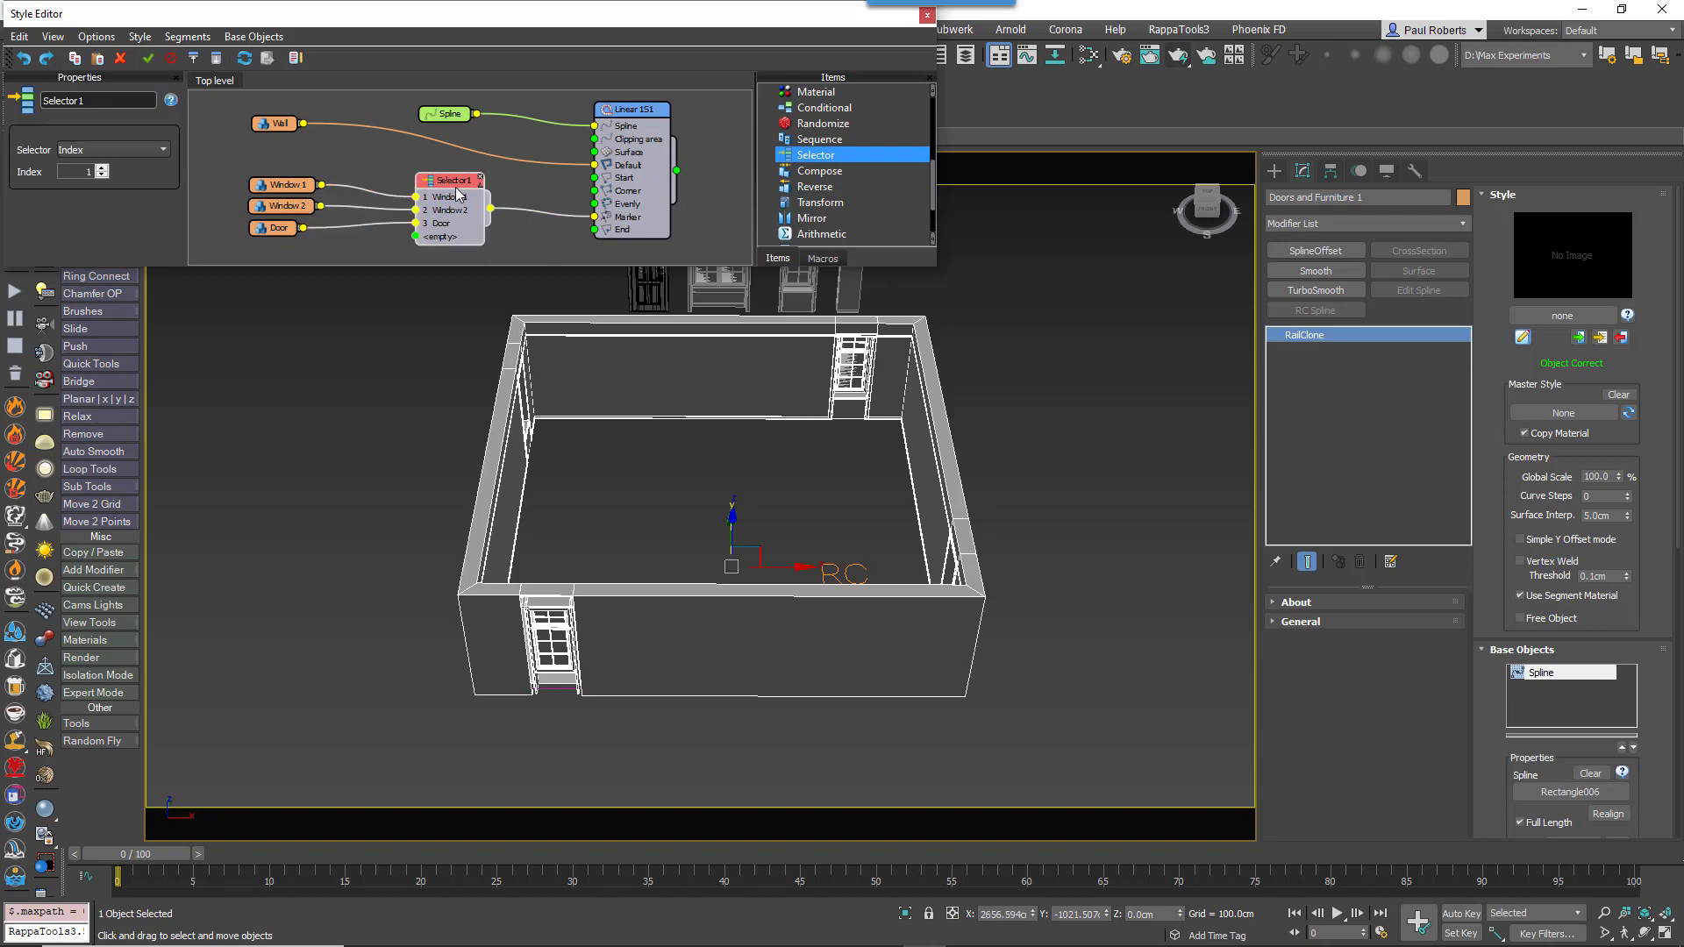
left_click(115, 157)
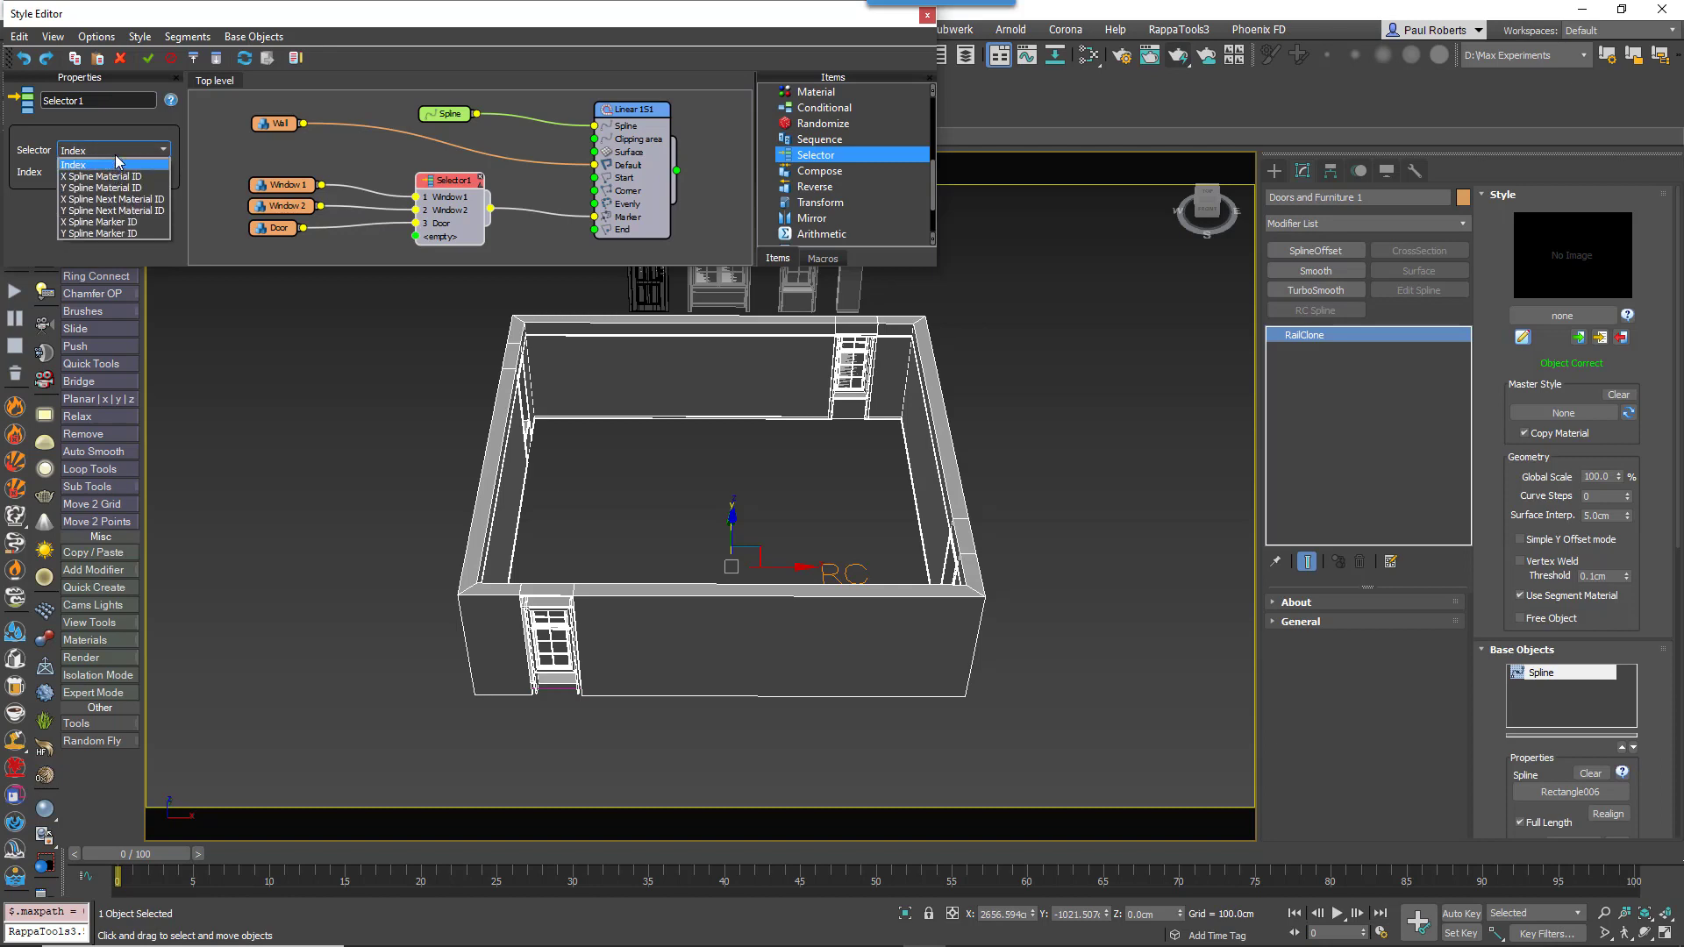
left_click(147, 223)
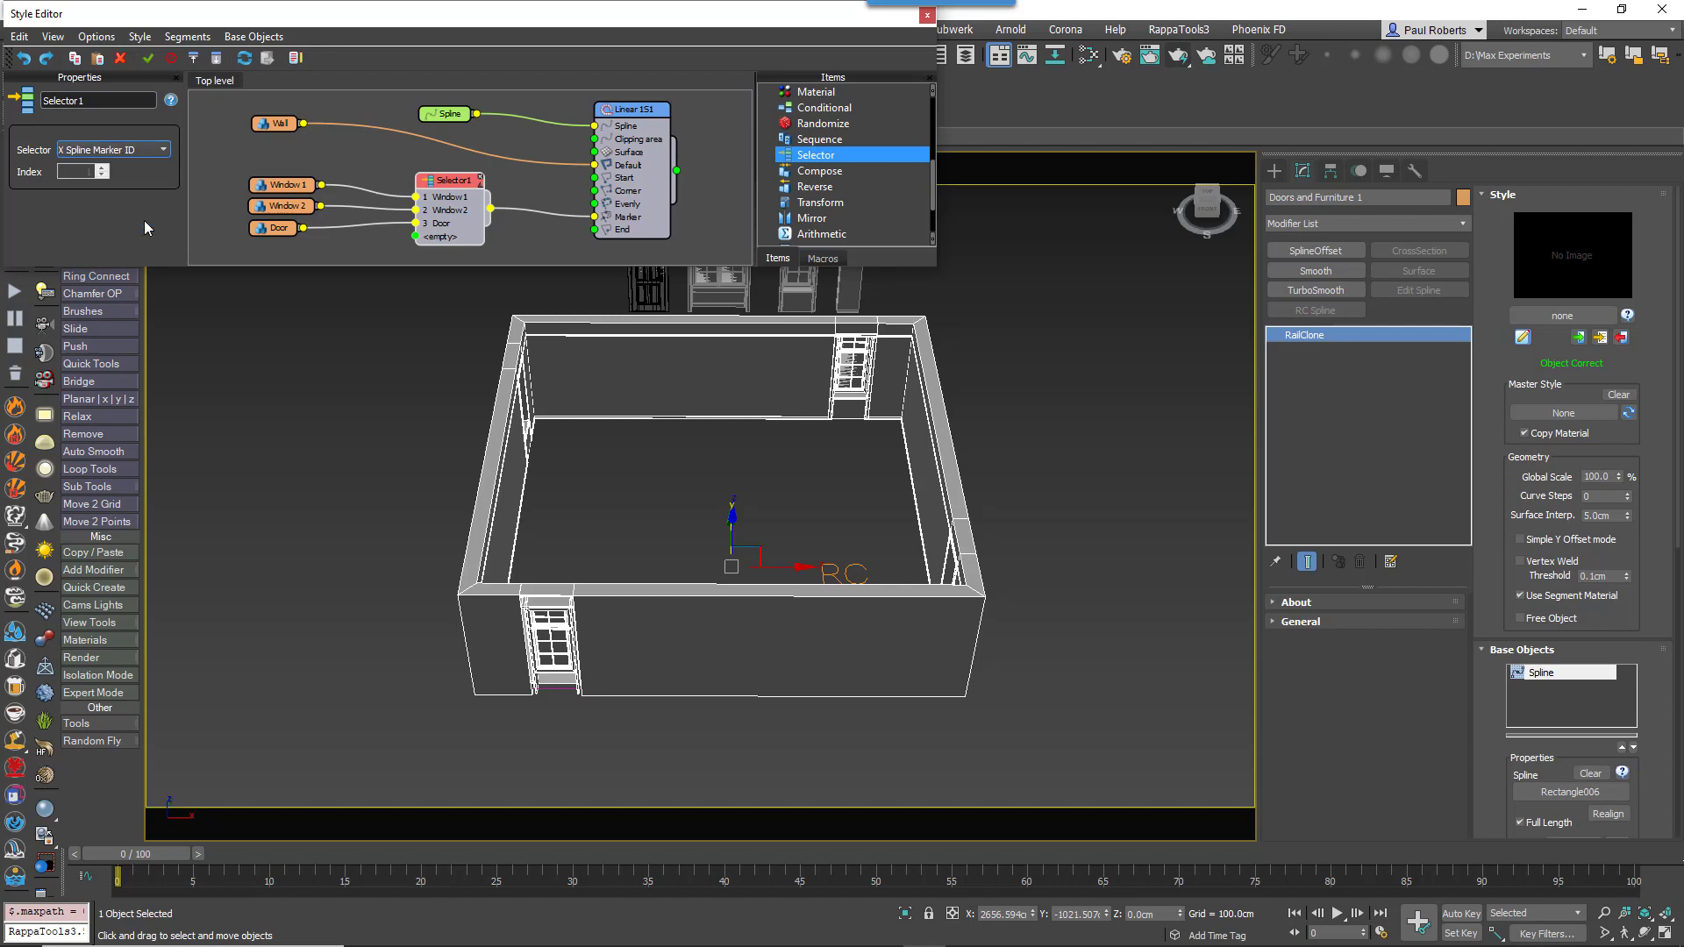
right_click(878, 402)
Step: Raise the User Data ID of Marker001 and Marker003 to 2 to make them doors
left_click(825, 386)
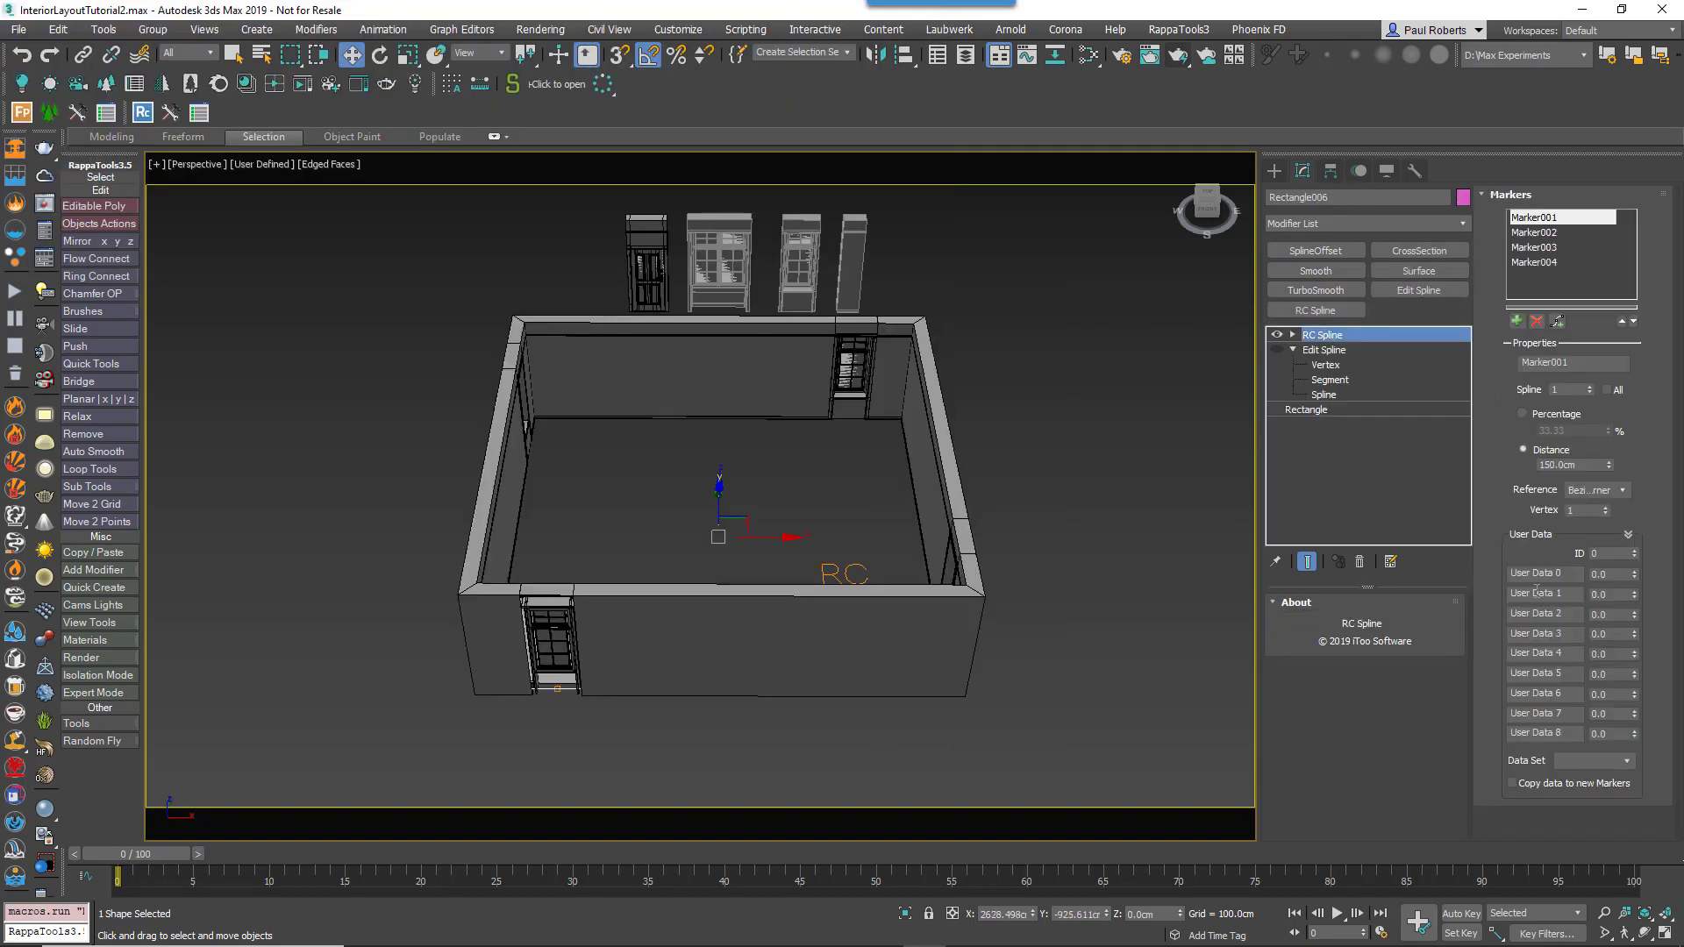
left_click(1634, 550)
left_click(1634, 550)
left_click(1534, 248)
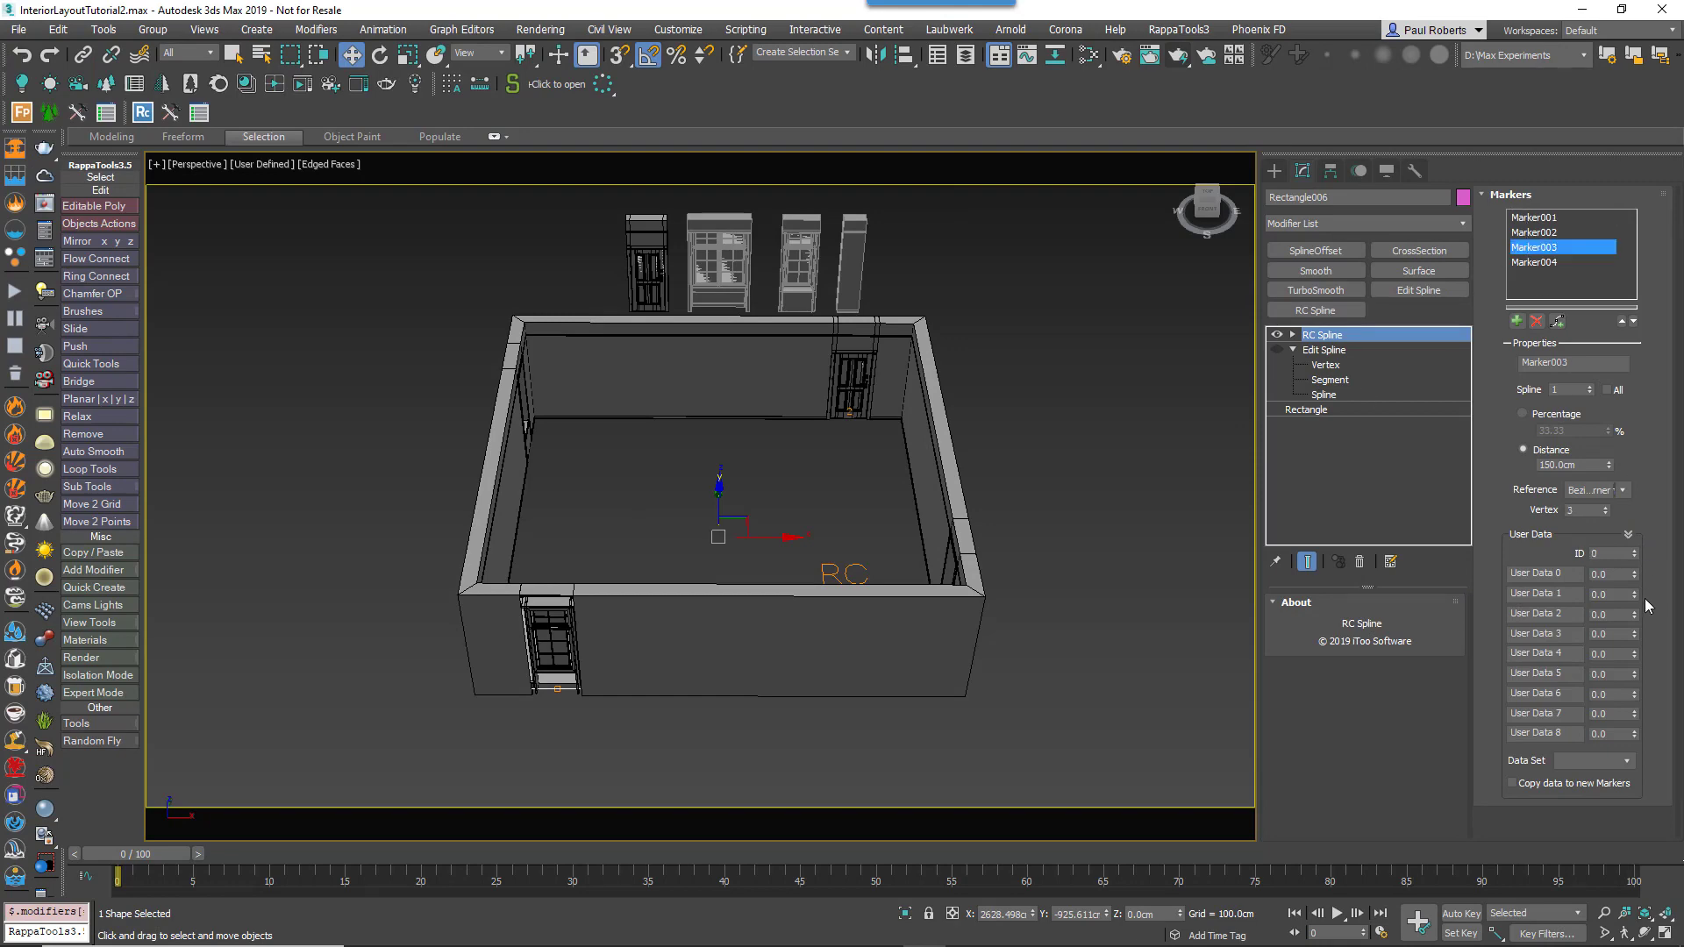
left_click(1635, 550)
left_click(1635, 550)
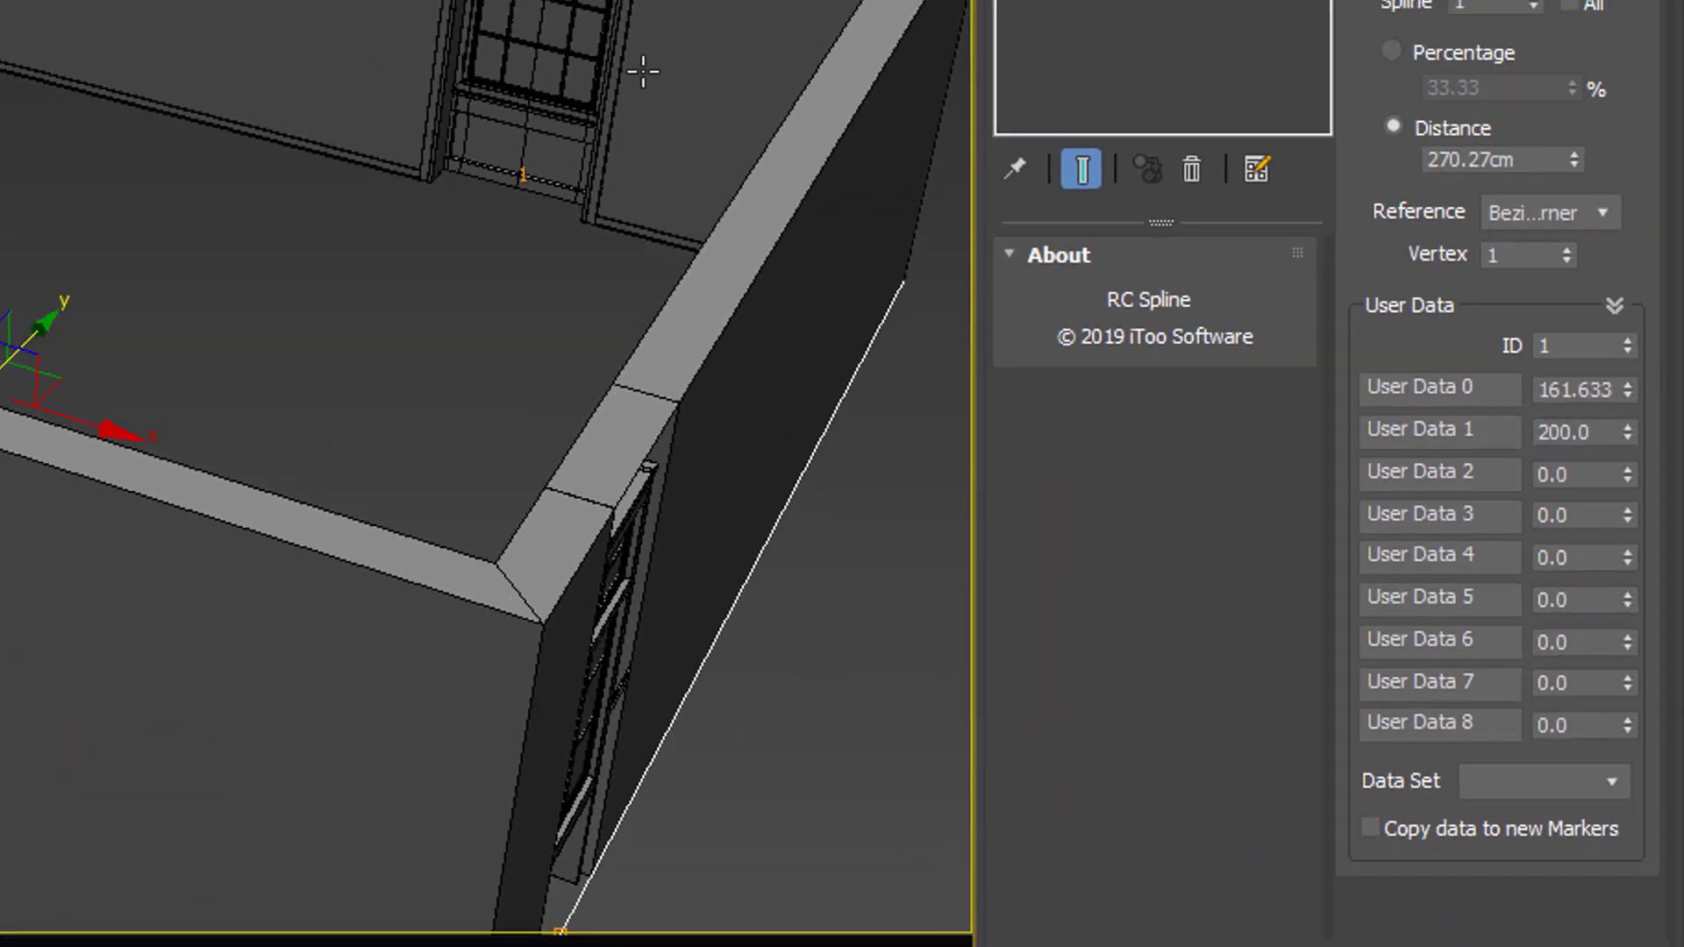
Step: Show the Doors and Furniture 2 style graph, framed on the Window1, XEvenly and Linear 1S2 nodes
left_click(1174, 412)
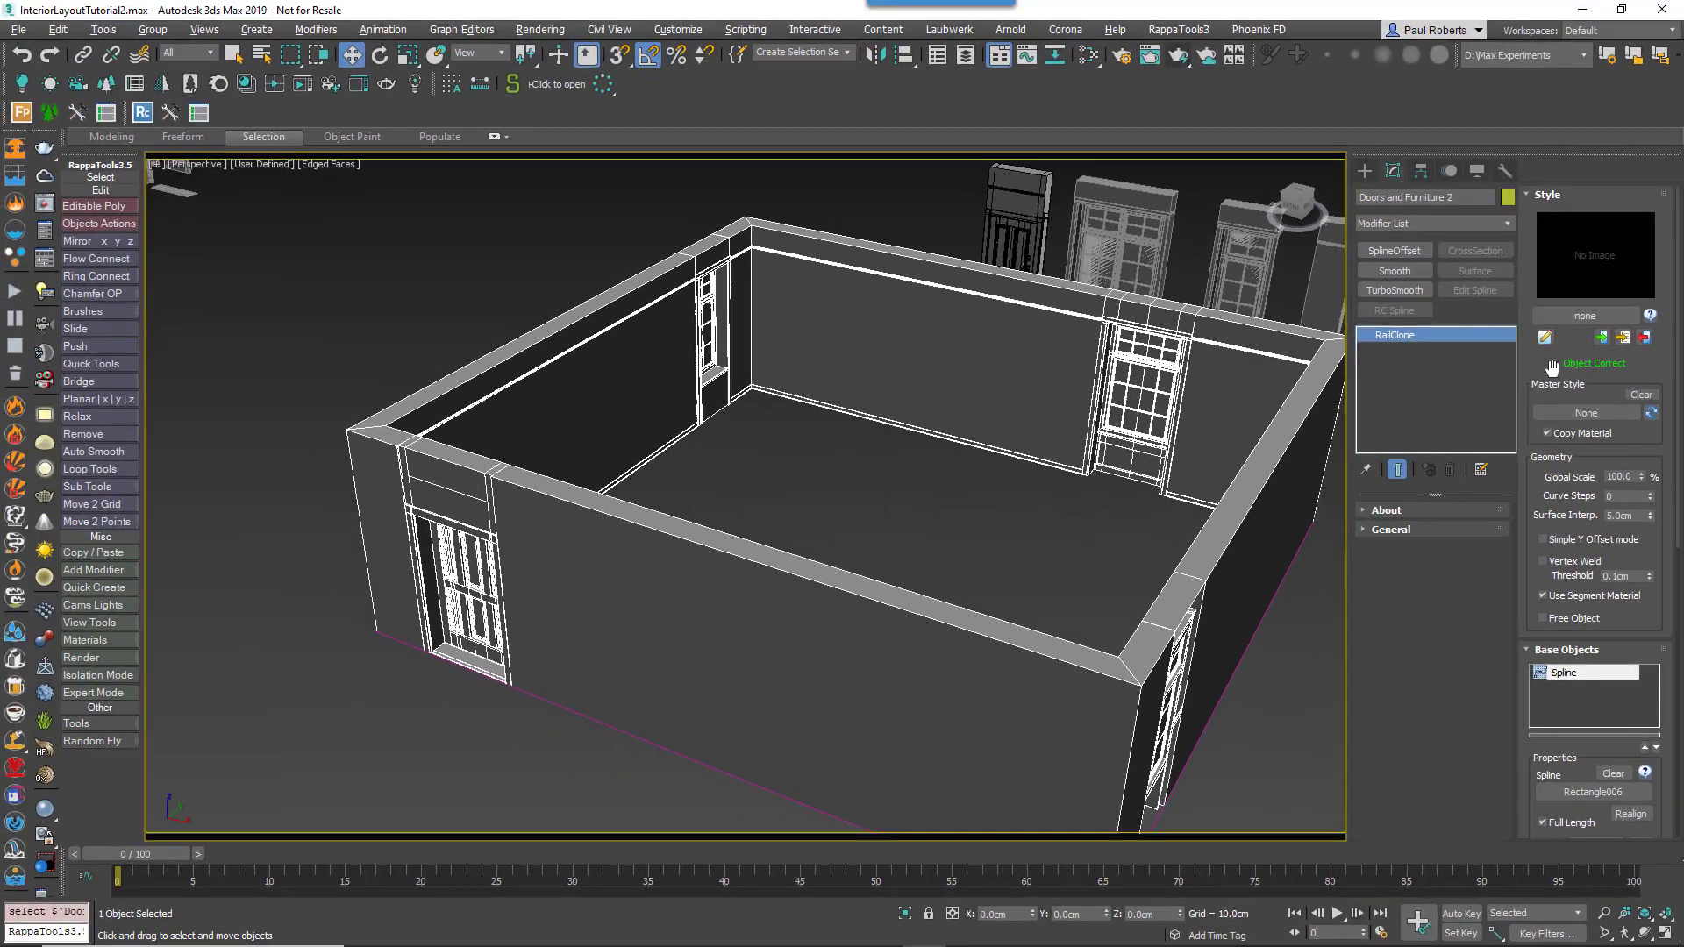
left_click(1540, 324)
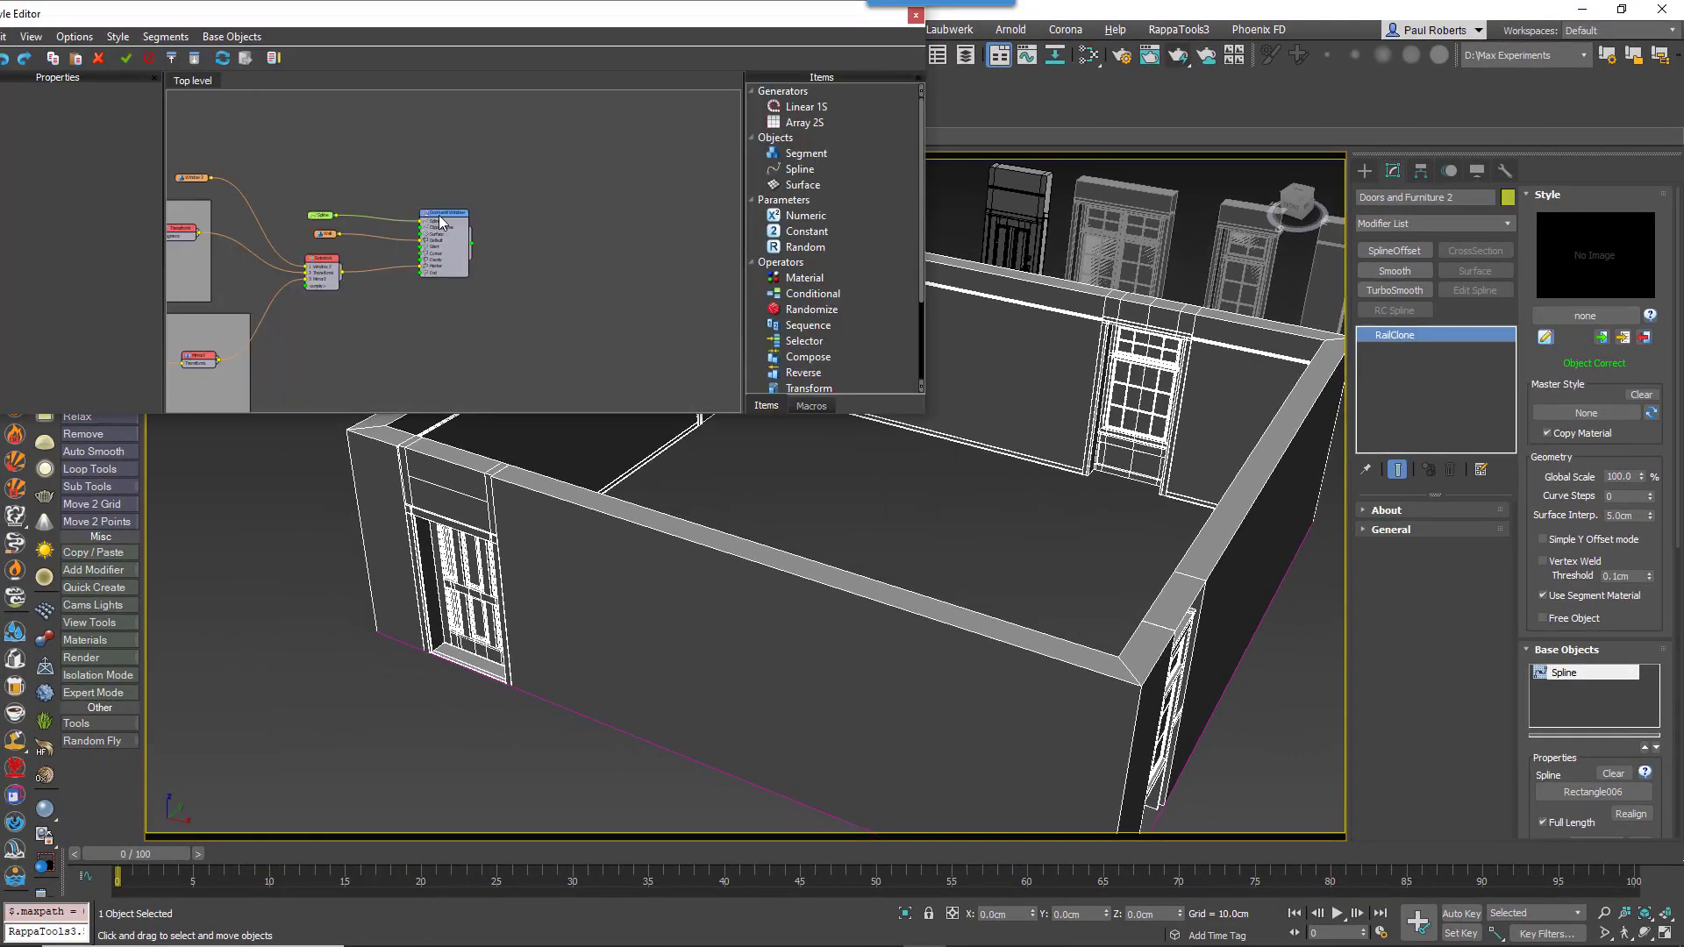
middle_click_drag(441, 222, 515, 290)
scroll(515, 290, "up", 3)
scroll(508, 206, "down", 2)
scroll(505, 211, "up", 2)
middle_click_drag(503, 213, 512, 225)
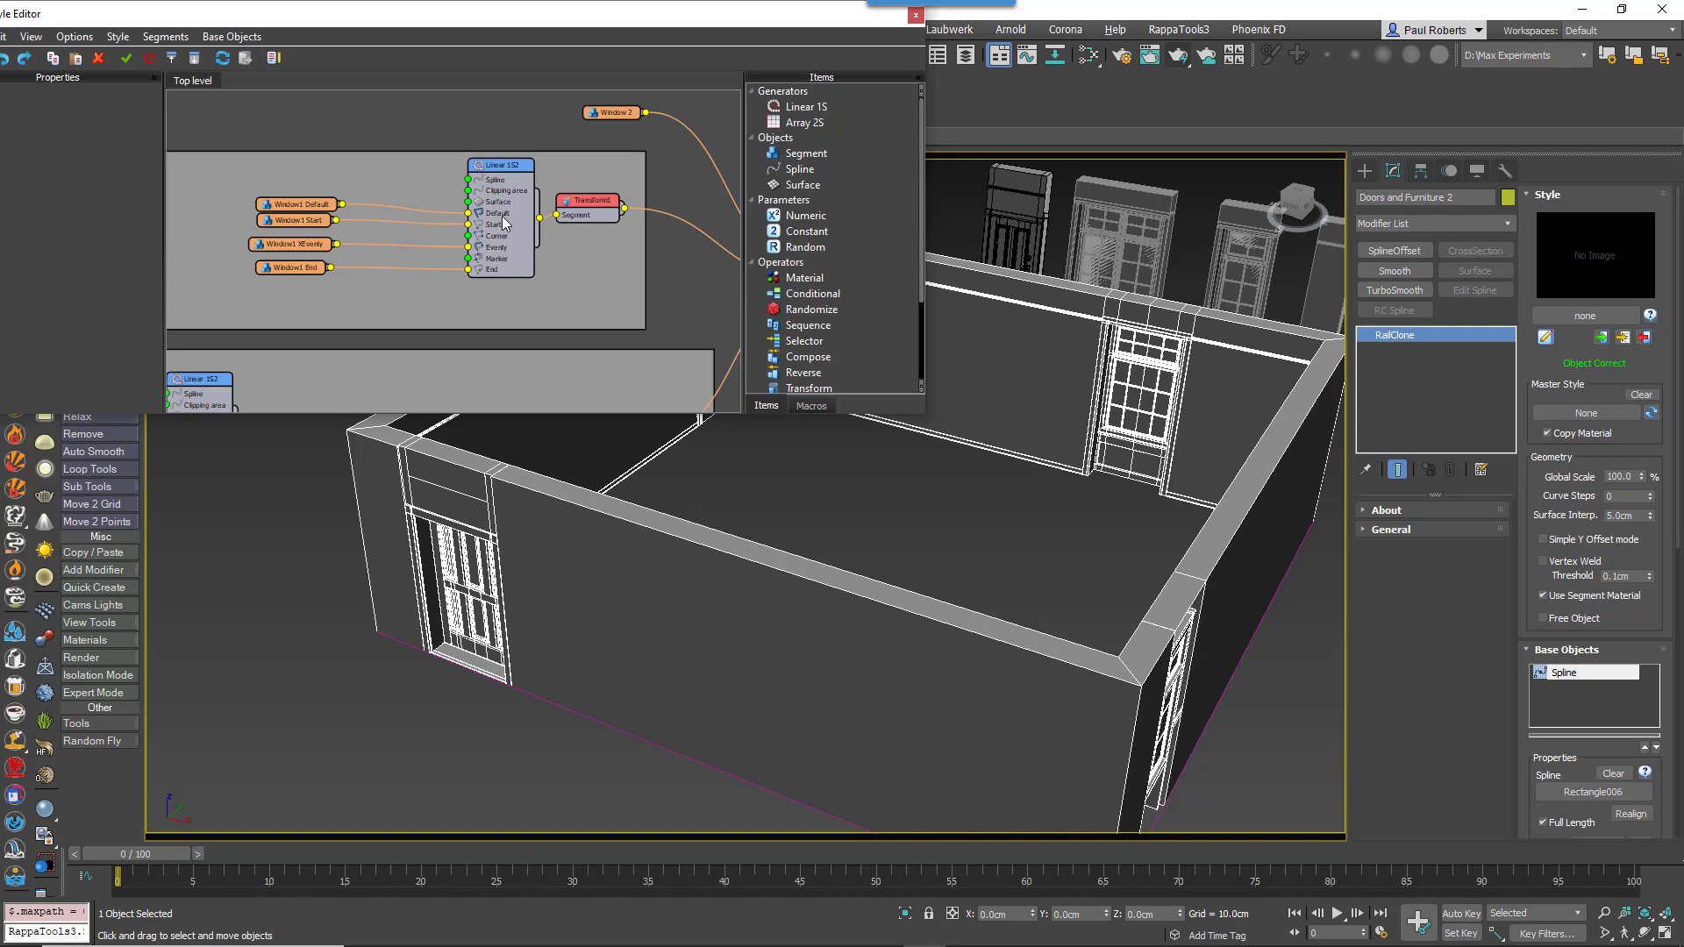
scroll(505, 222, "up", 1)
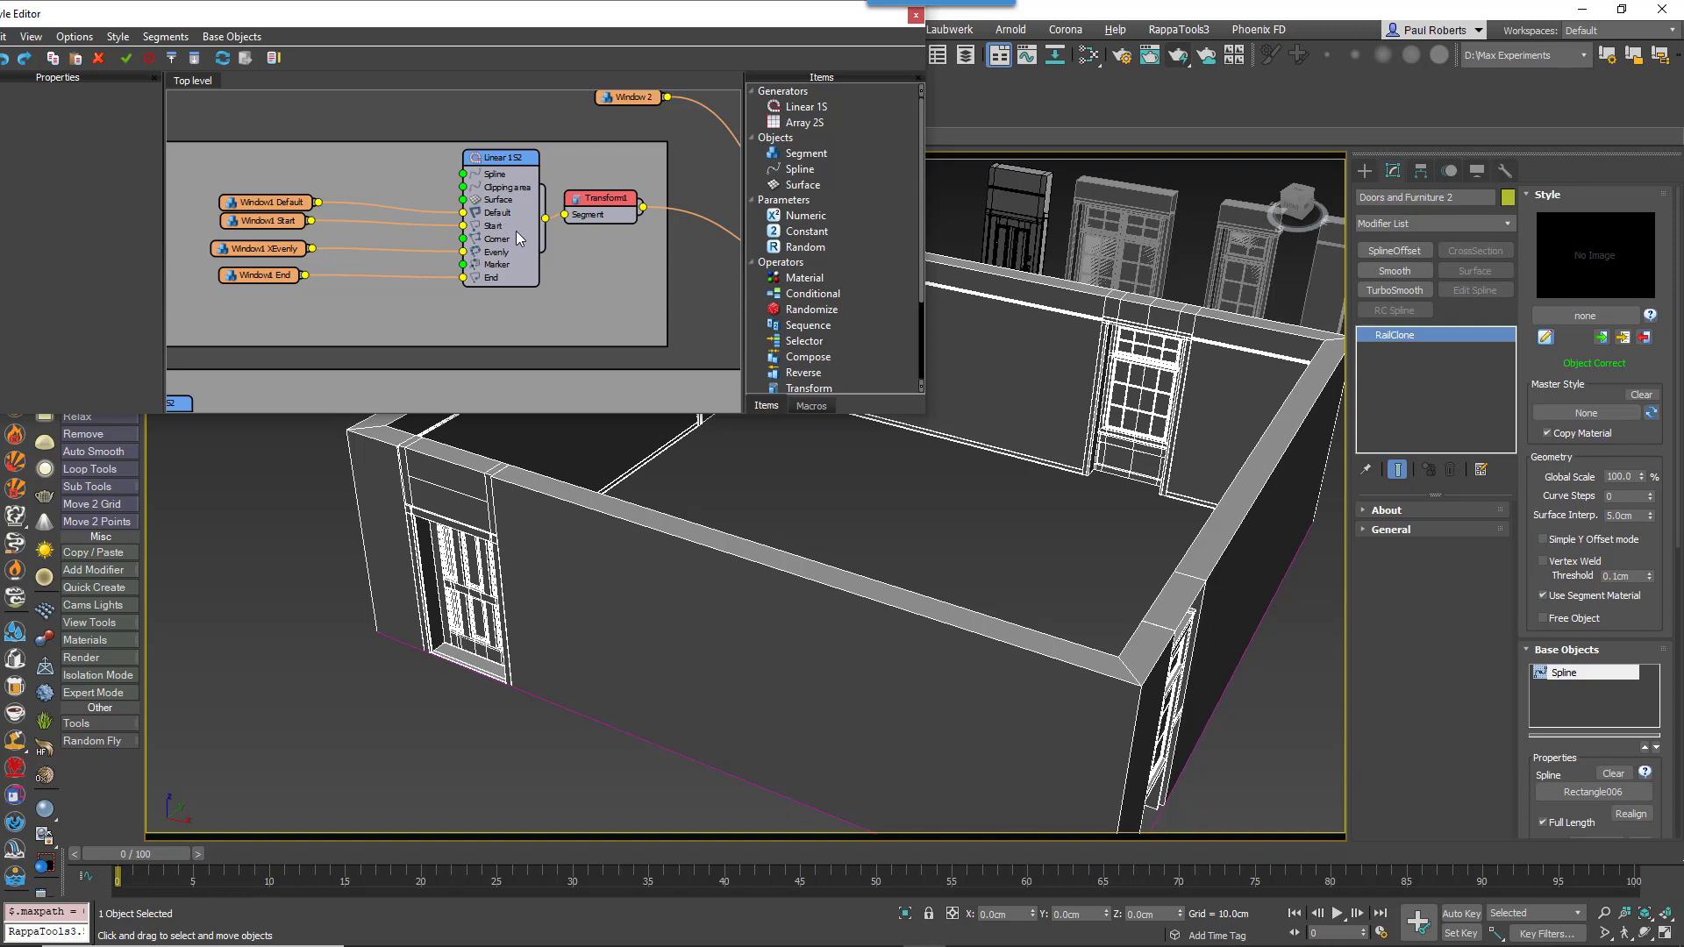
Step: Export the Geometry X Size parameter of the Linear 1S2 node as a node input
left_click(515, 168)
right_click(512, 164)
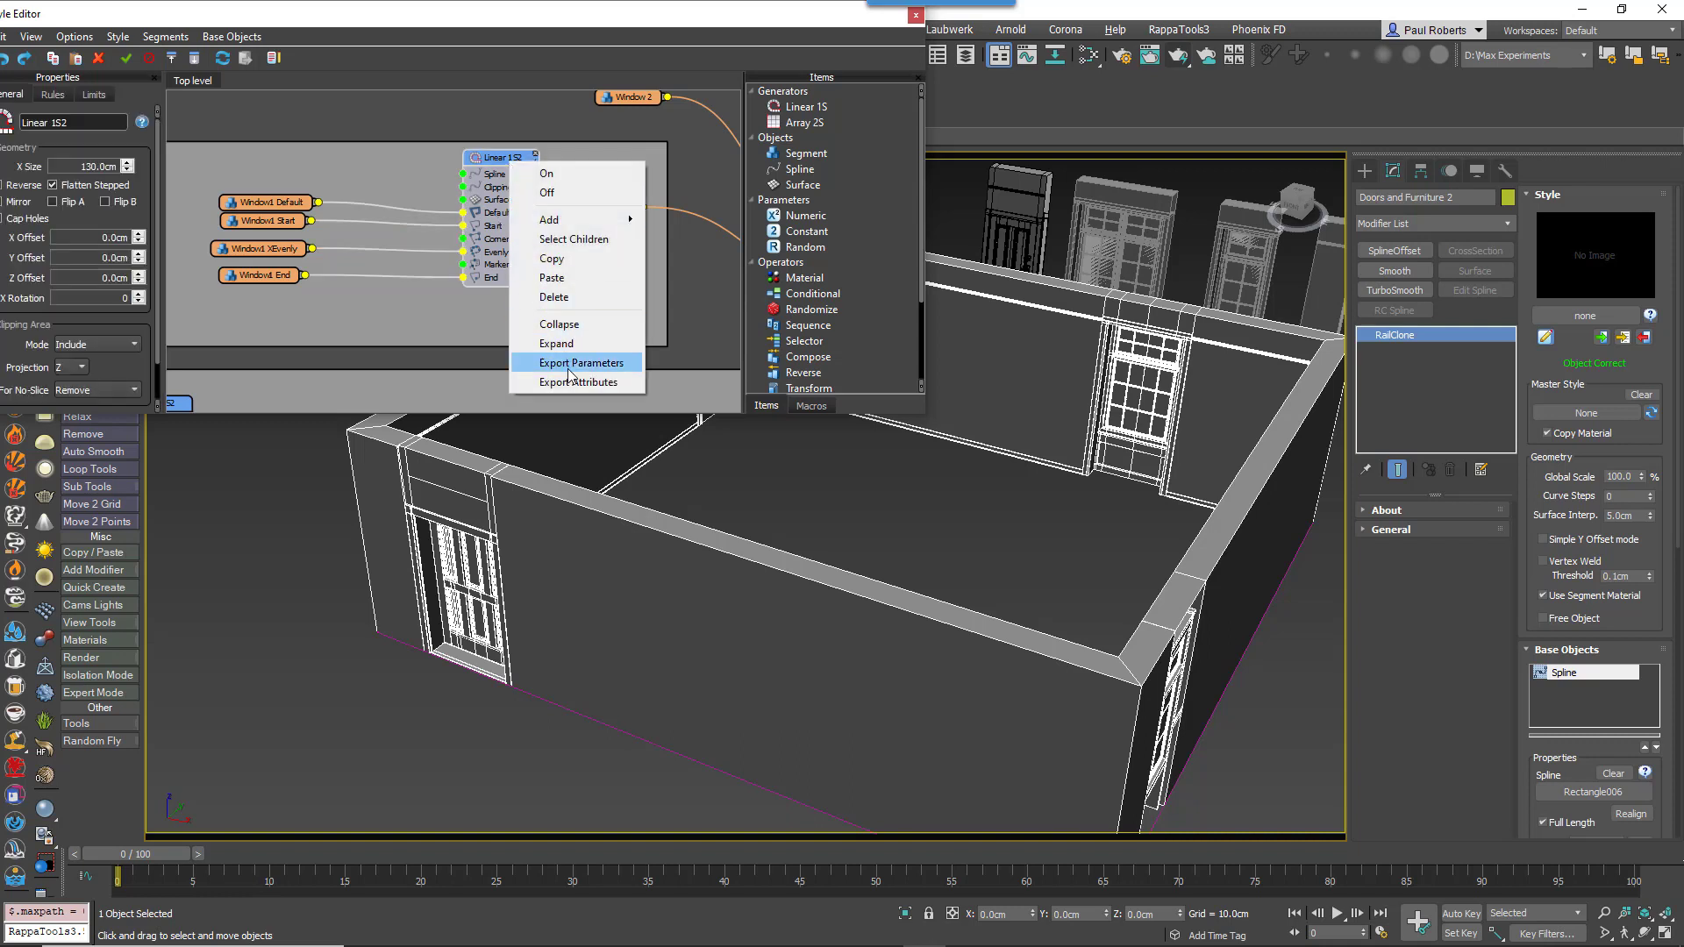
left_click(579, 362)
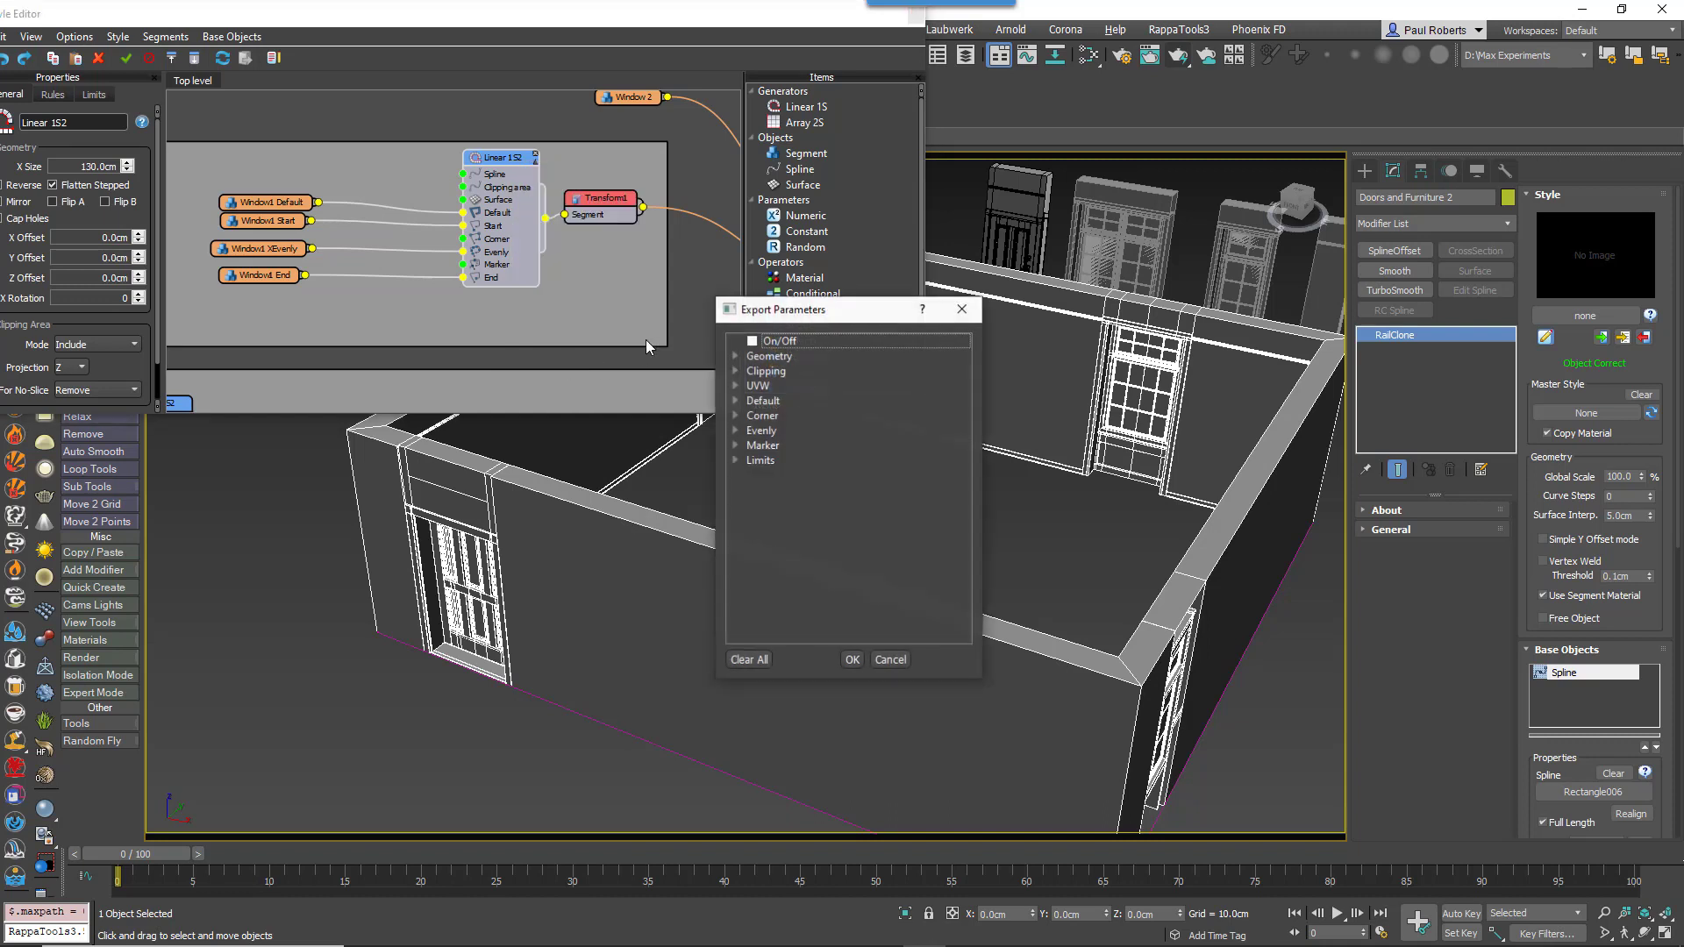
left_click(736, 356)
left_click(770, 371)
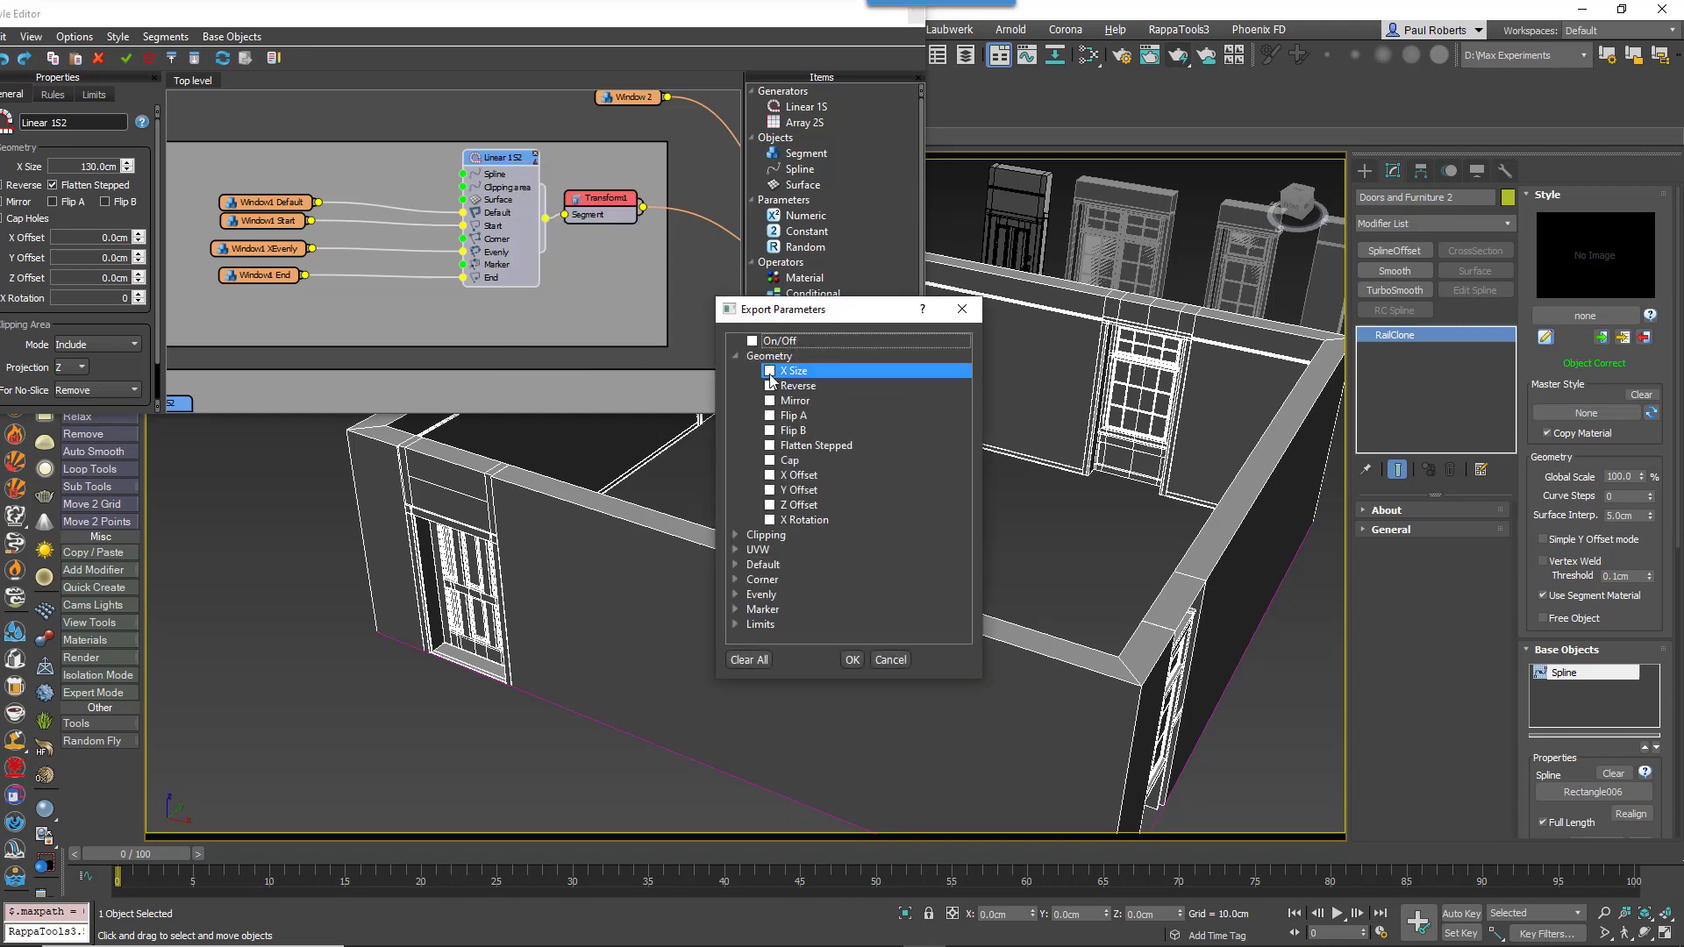
left_click(852, 660)
scroll(849, 325, "down", 2)
Step: Add an Arithmetic5 node in Expression mode for X Size and bring up its Expression Editor
left_click_drag(845, 328, 463, 295)
left_click(107, 145)
left_click(98, 235)
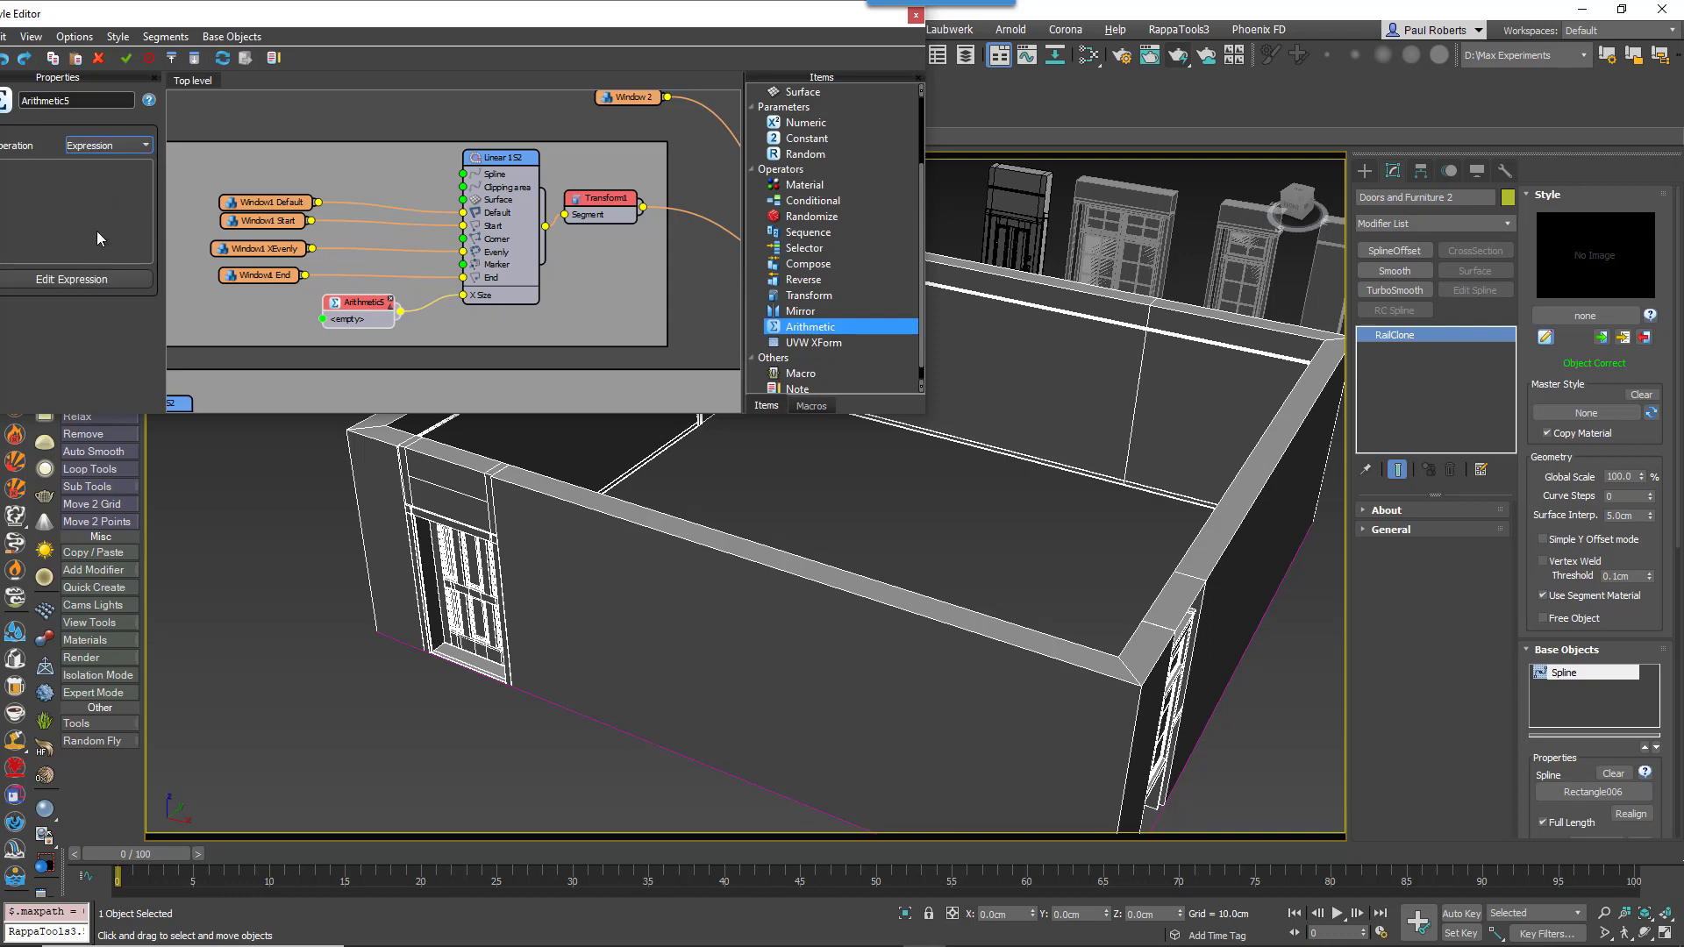
left_click(127, 280)
left_click_drag(741, 298, 330, 302)
Step: Begin the expression with 'return' and insert Doors_and_Windows.XMarkerData from the attribute list
left_click(333, 385)
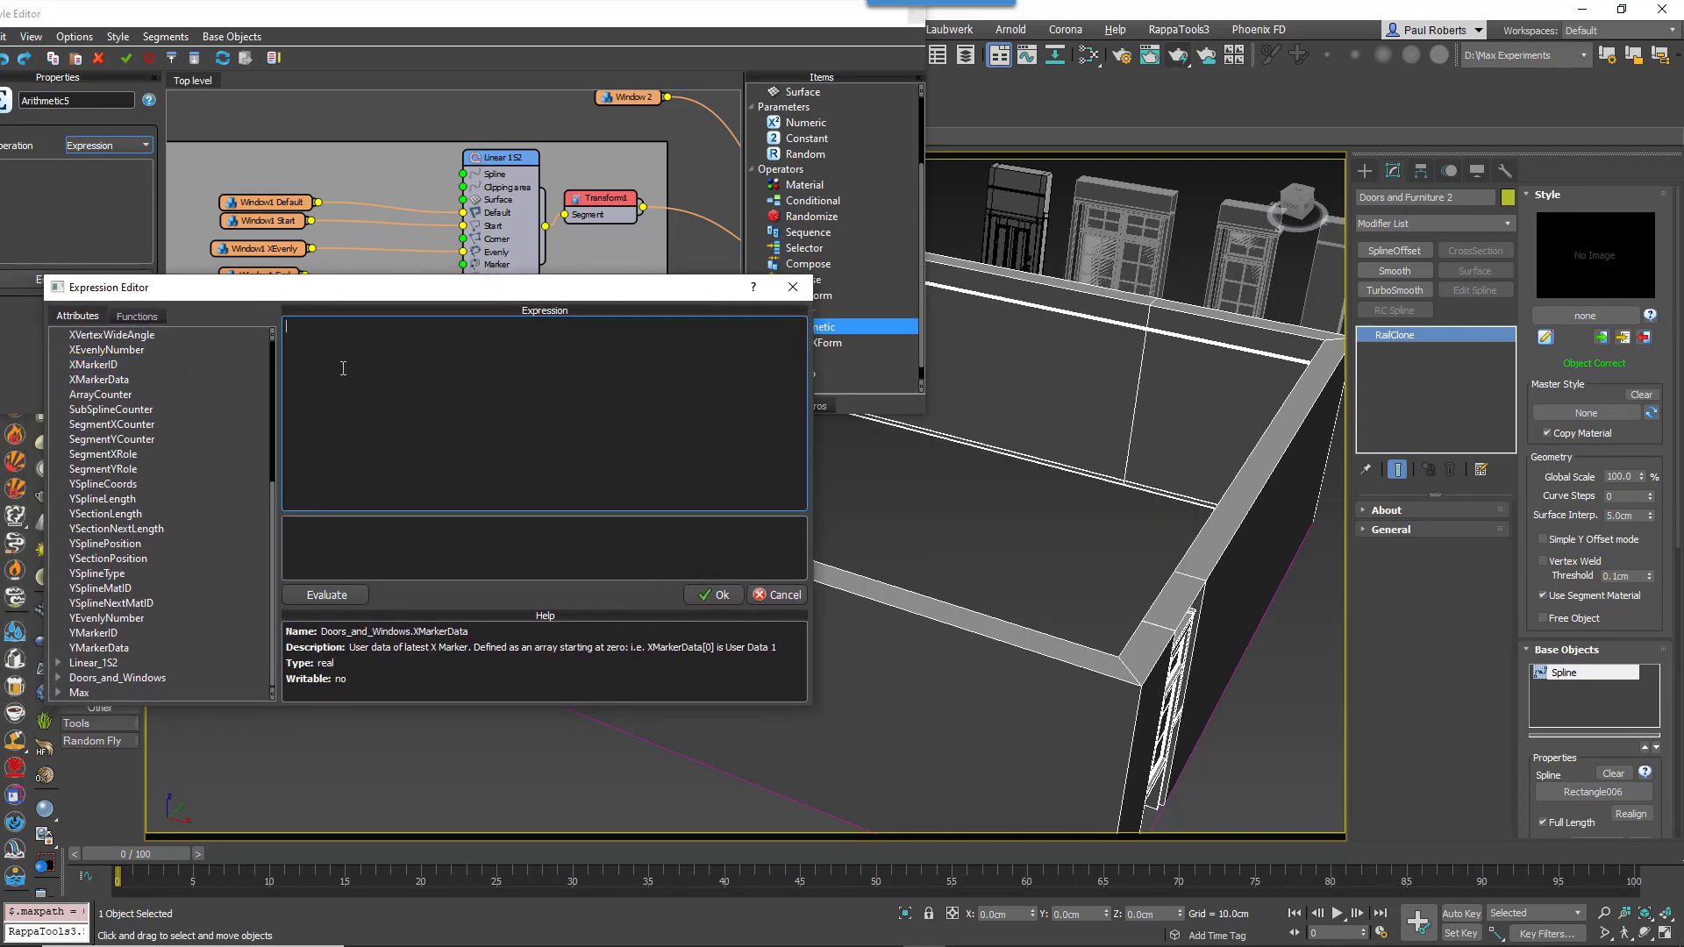
type("return")
left_click(272, 416)
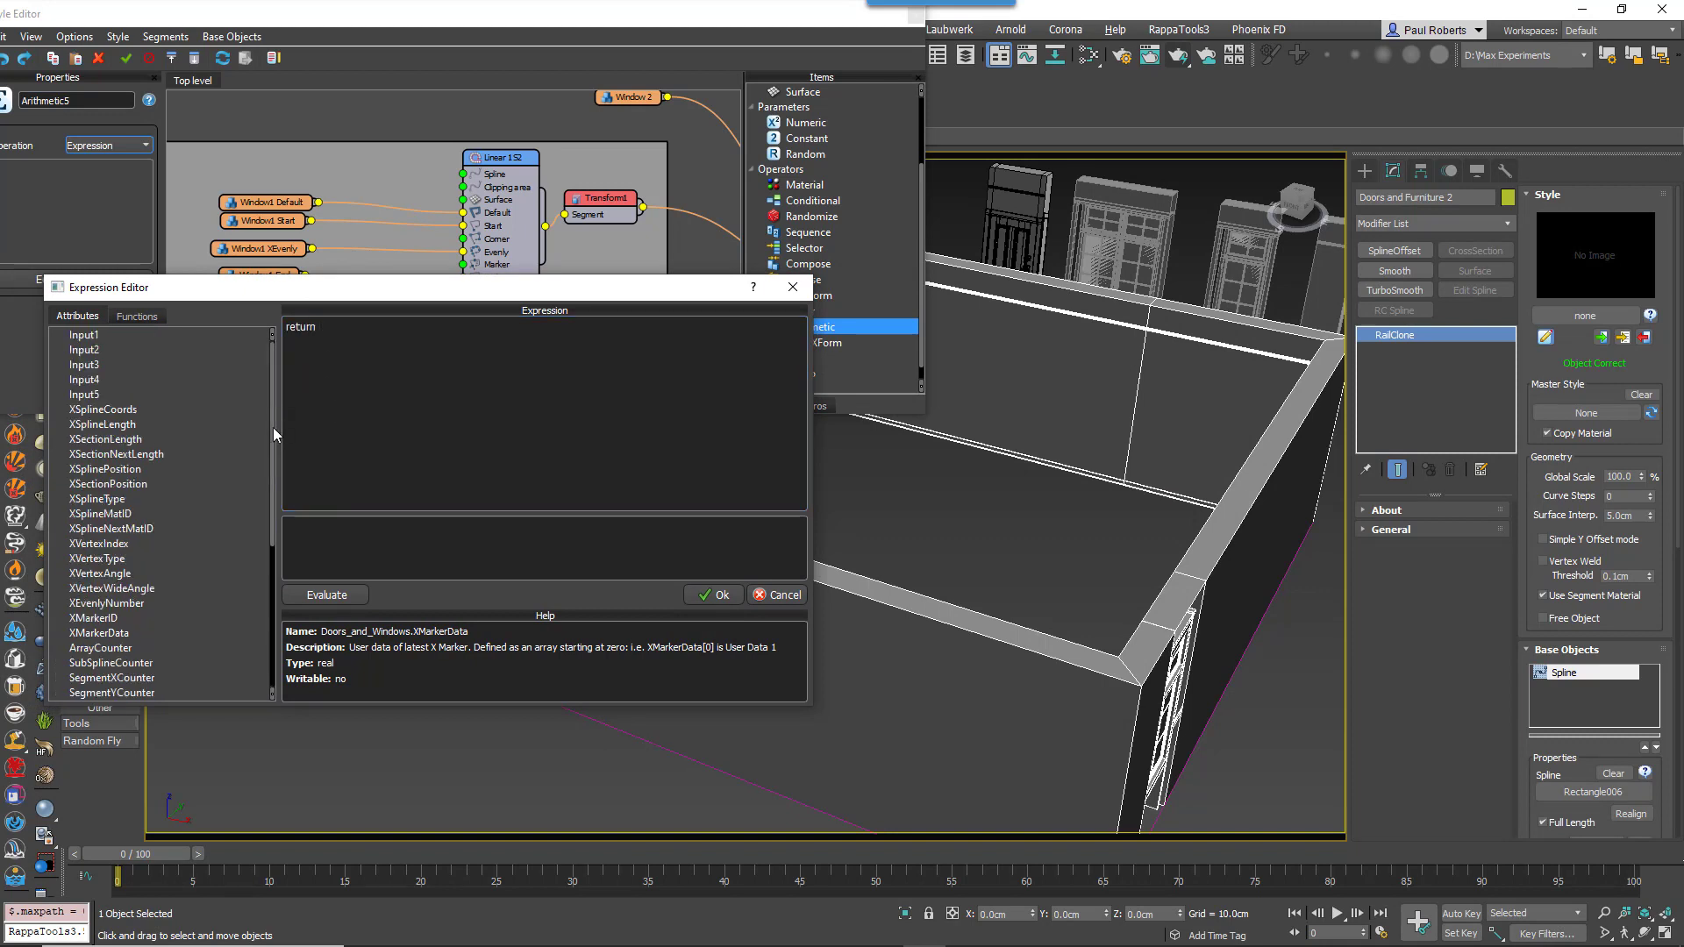
scroll(277, 491, "down", 6)
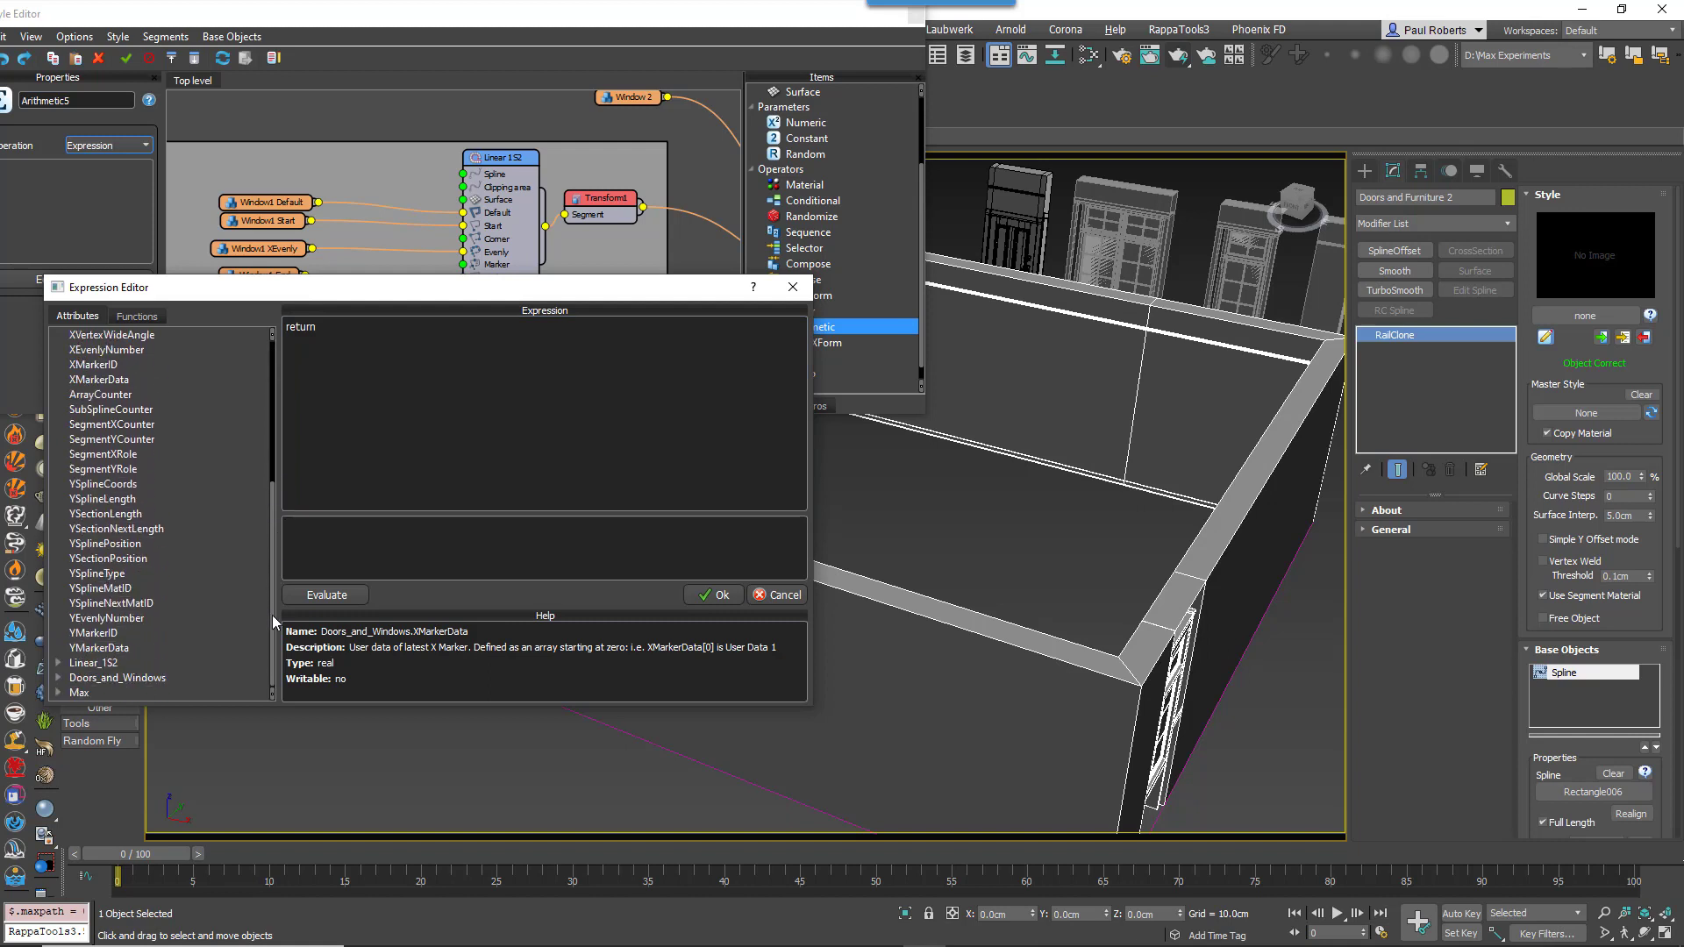
left_click(56, 678)
scroll(132, 650, "down", 6)
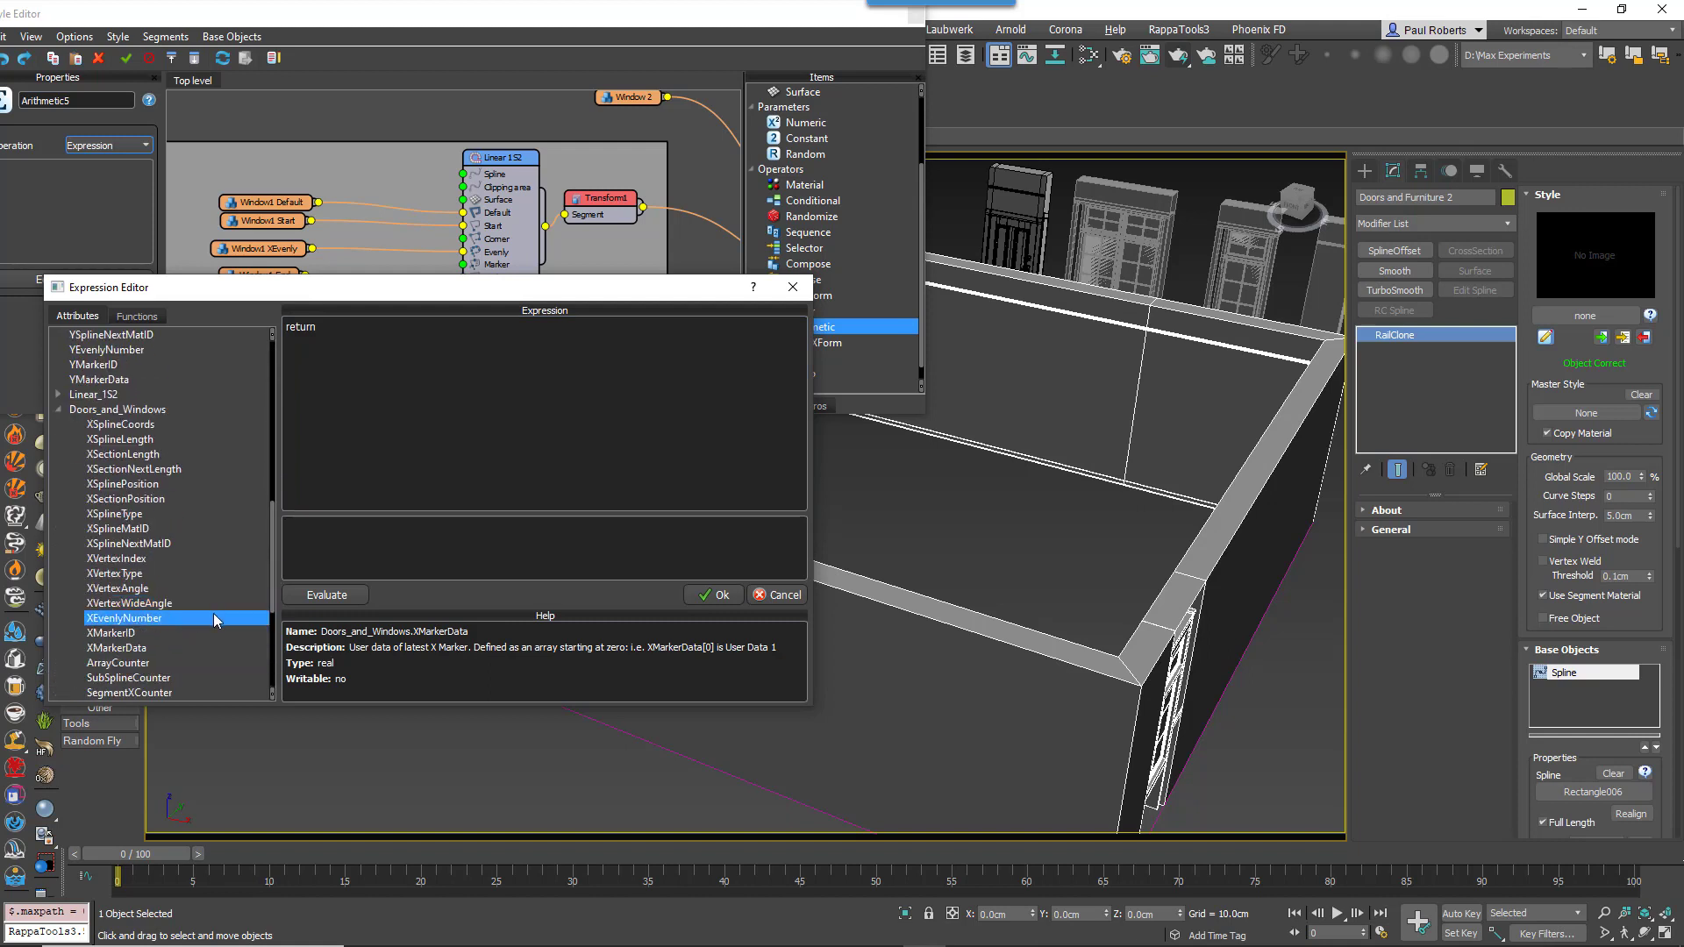
double_click(122, 652)
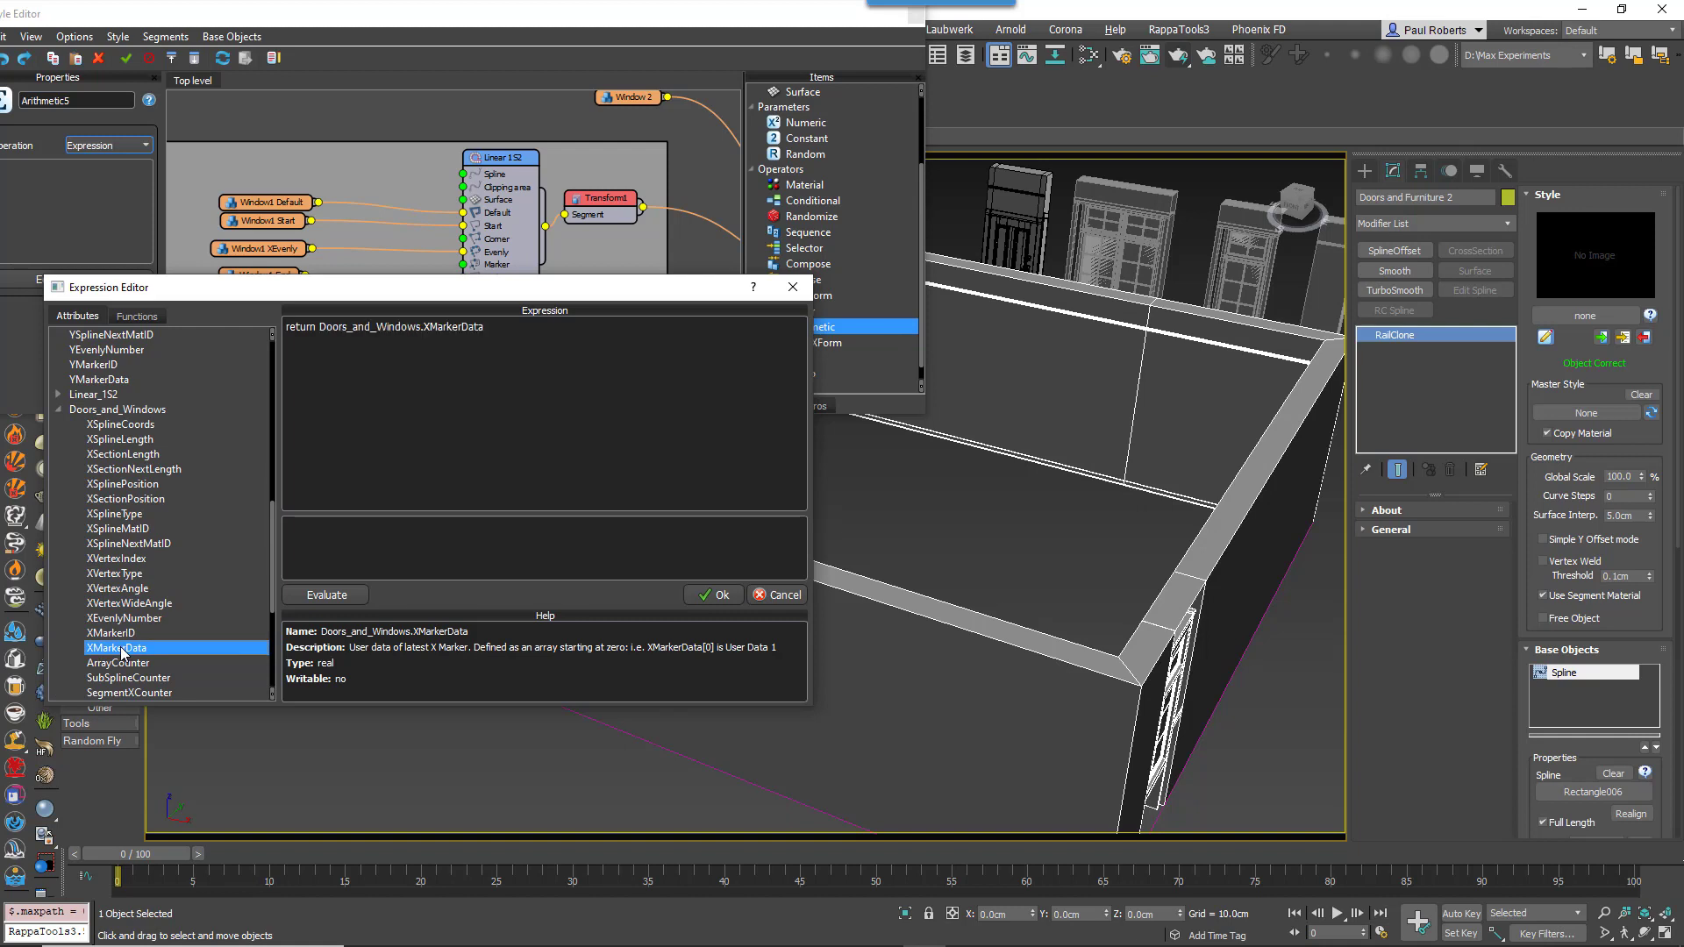
Step: Complete it as 'return Doors_and_Windows.XMarkerData[0];', evaluate and accept the expression
left_click(545, 478)
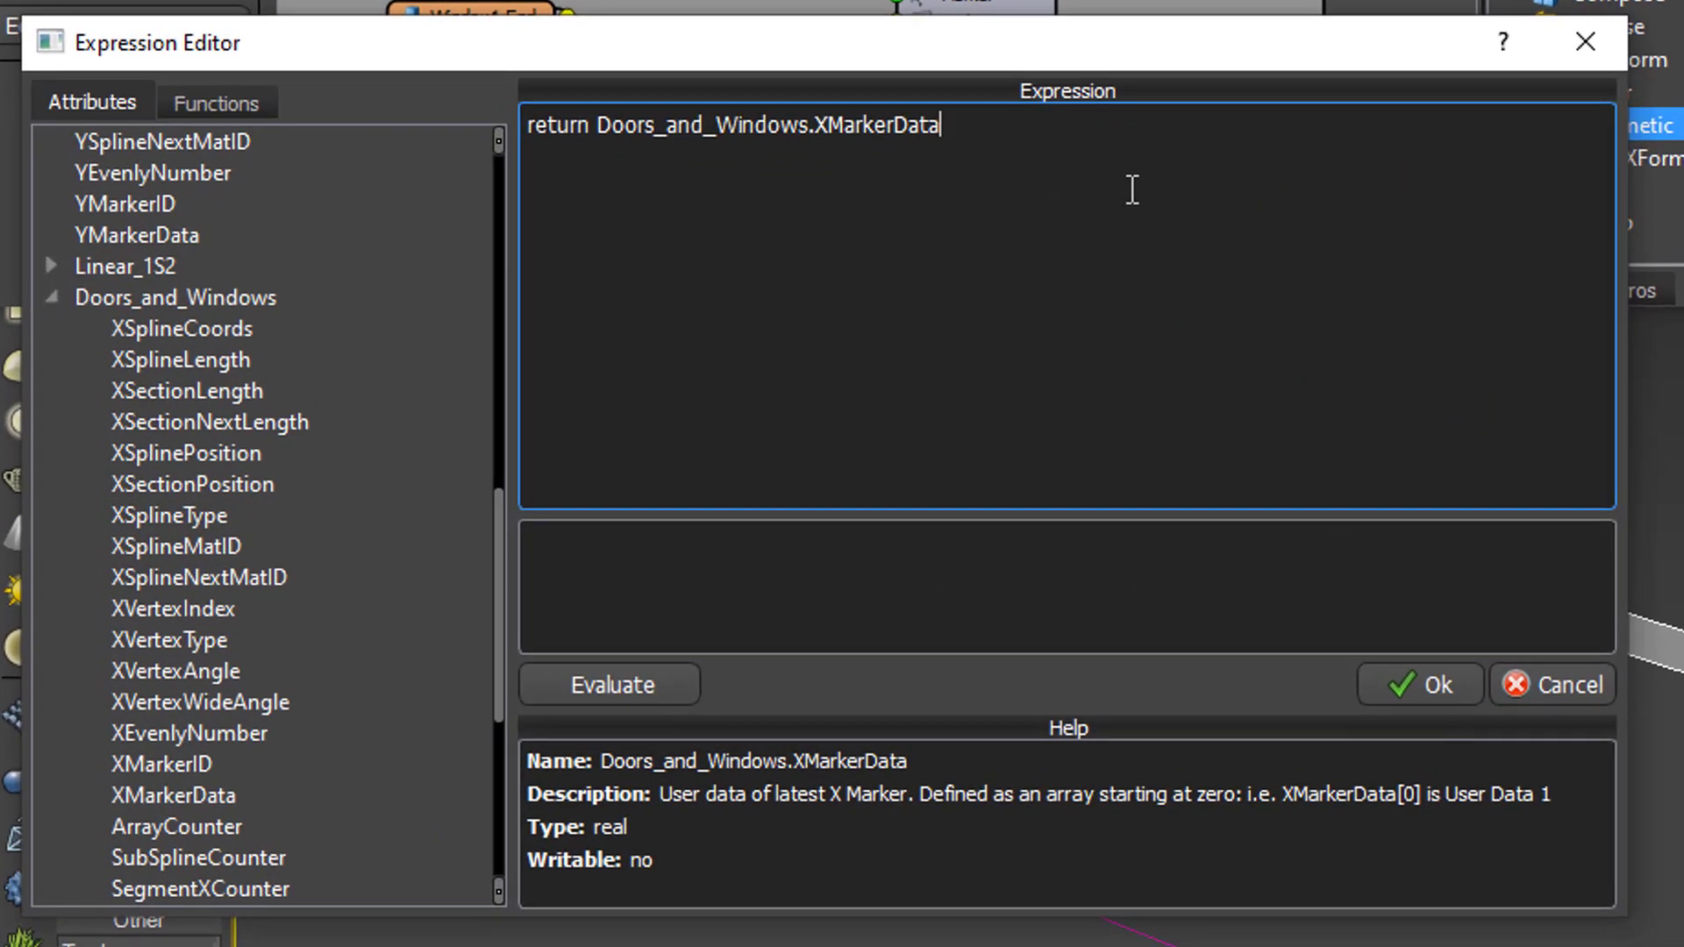
type("[]")
key("Left")
type("0")
key("End")
type(";")
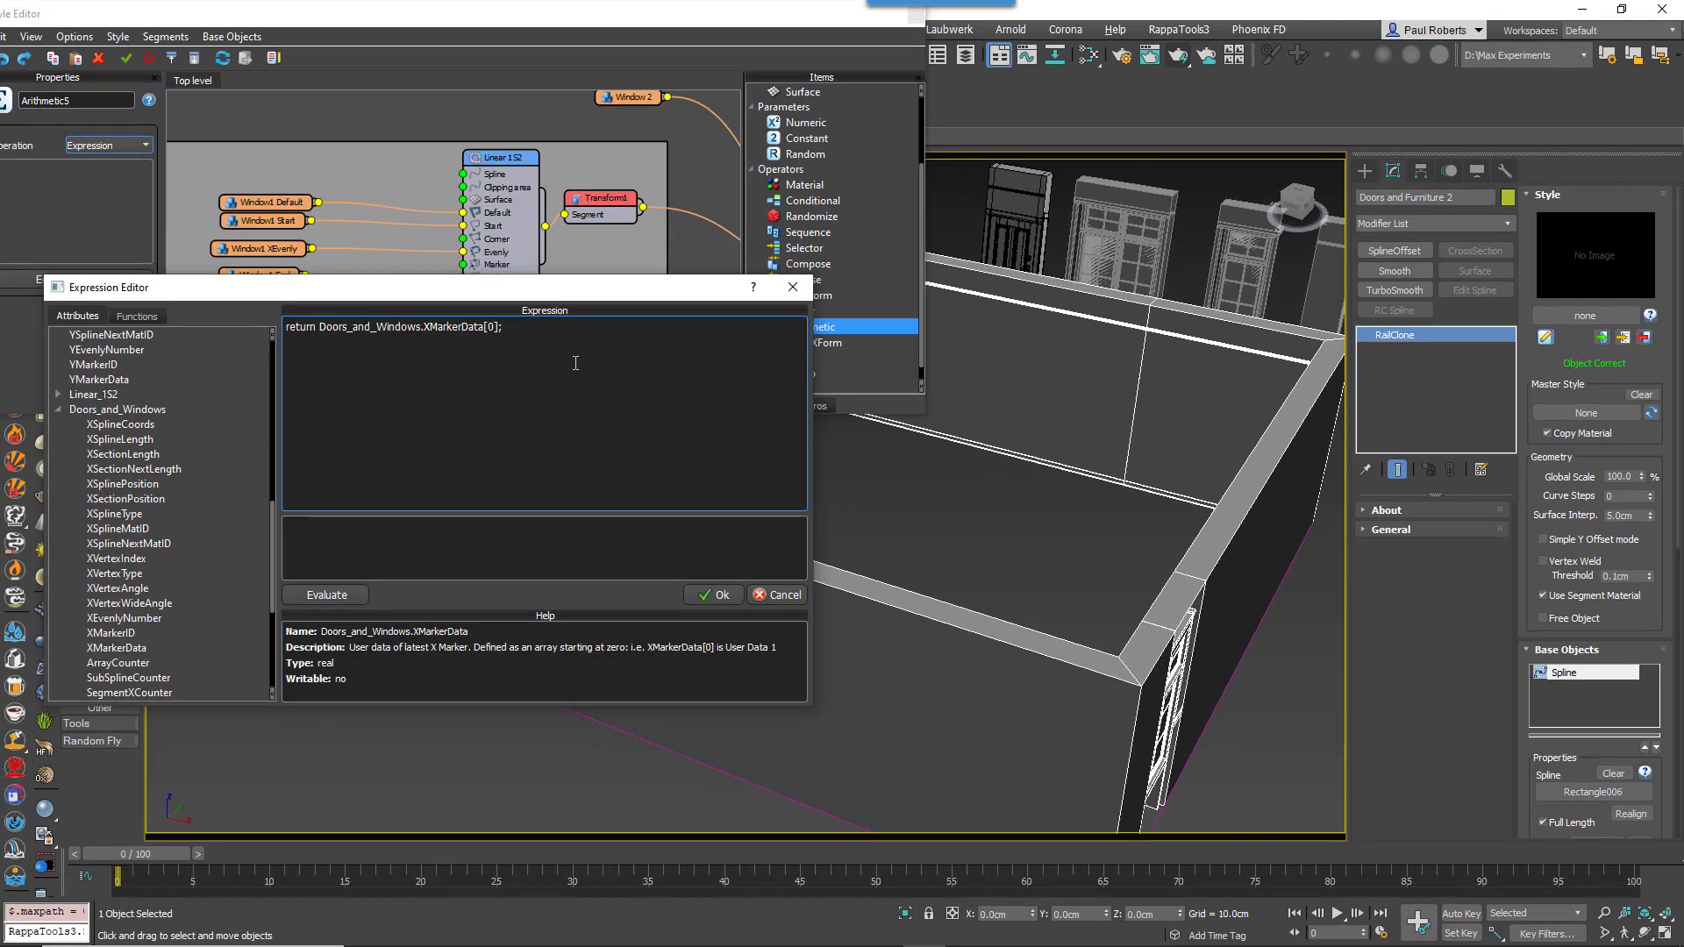
left_click(334, 595)
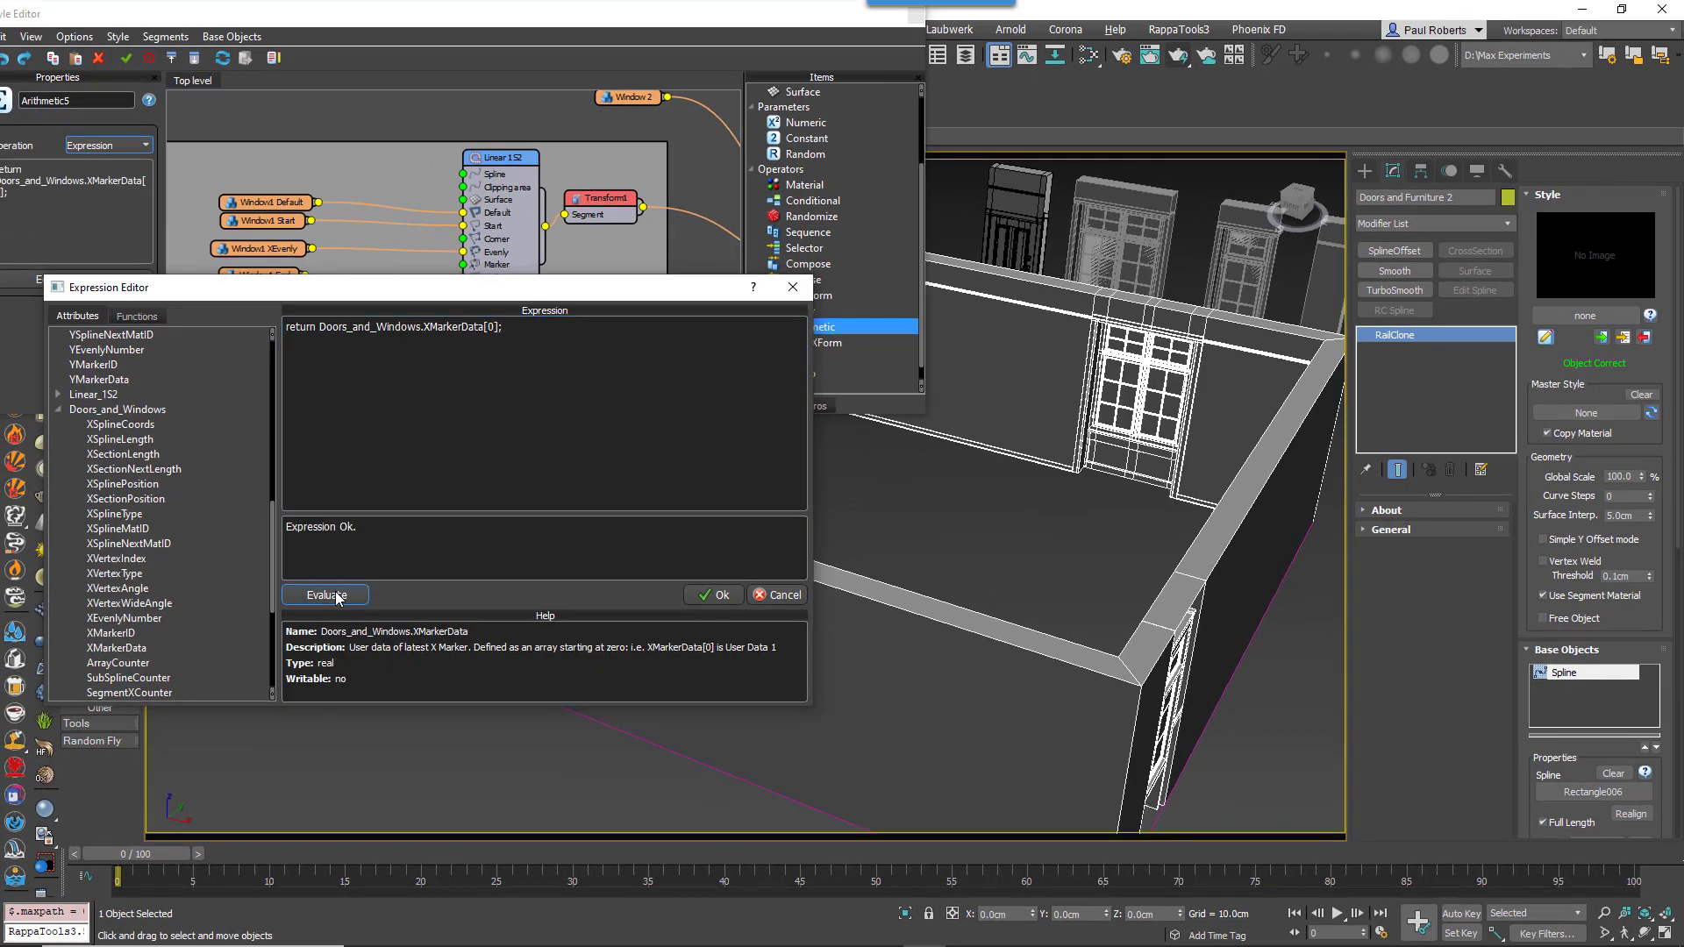
left_click(720, 596)
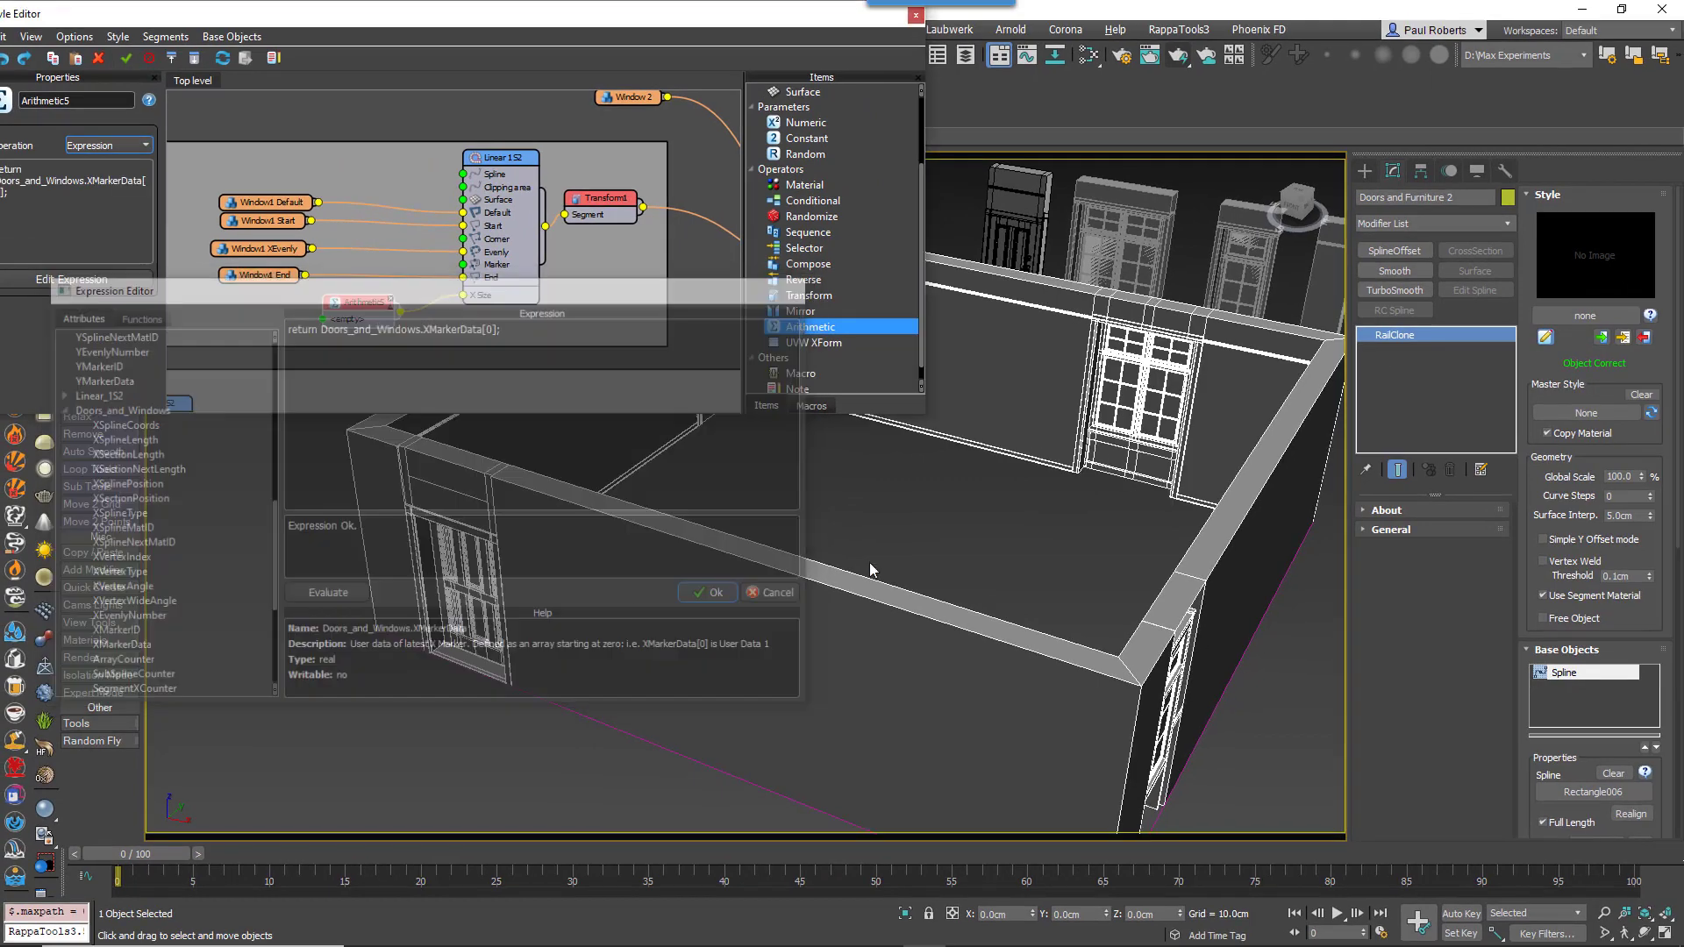
right_click(1075, 432)
Step: On Rectangle006, set User Data 0 to 218.204 and label the fields Width and Door Open
left_click(1009, 414)
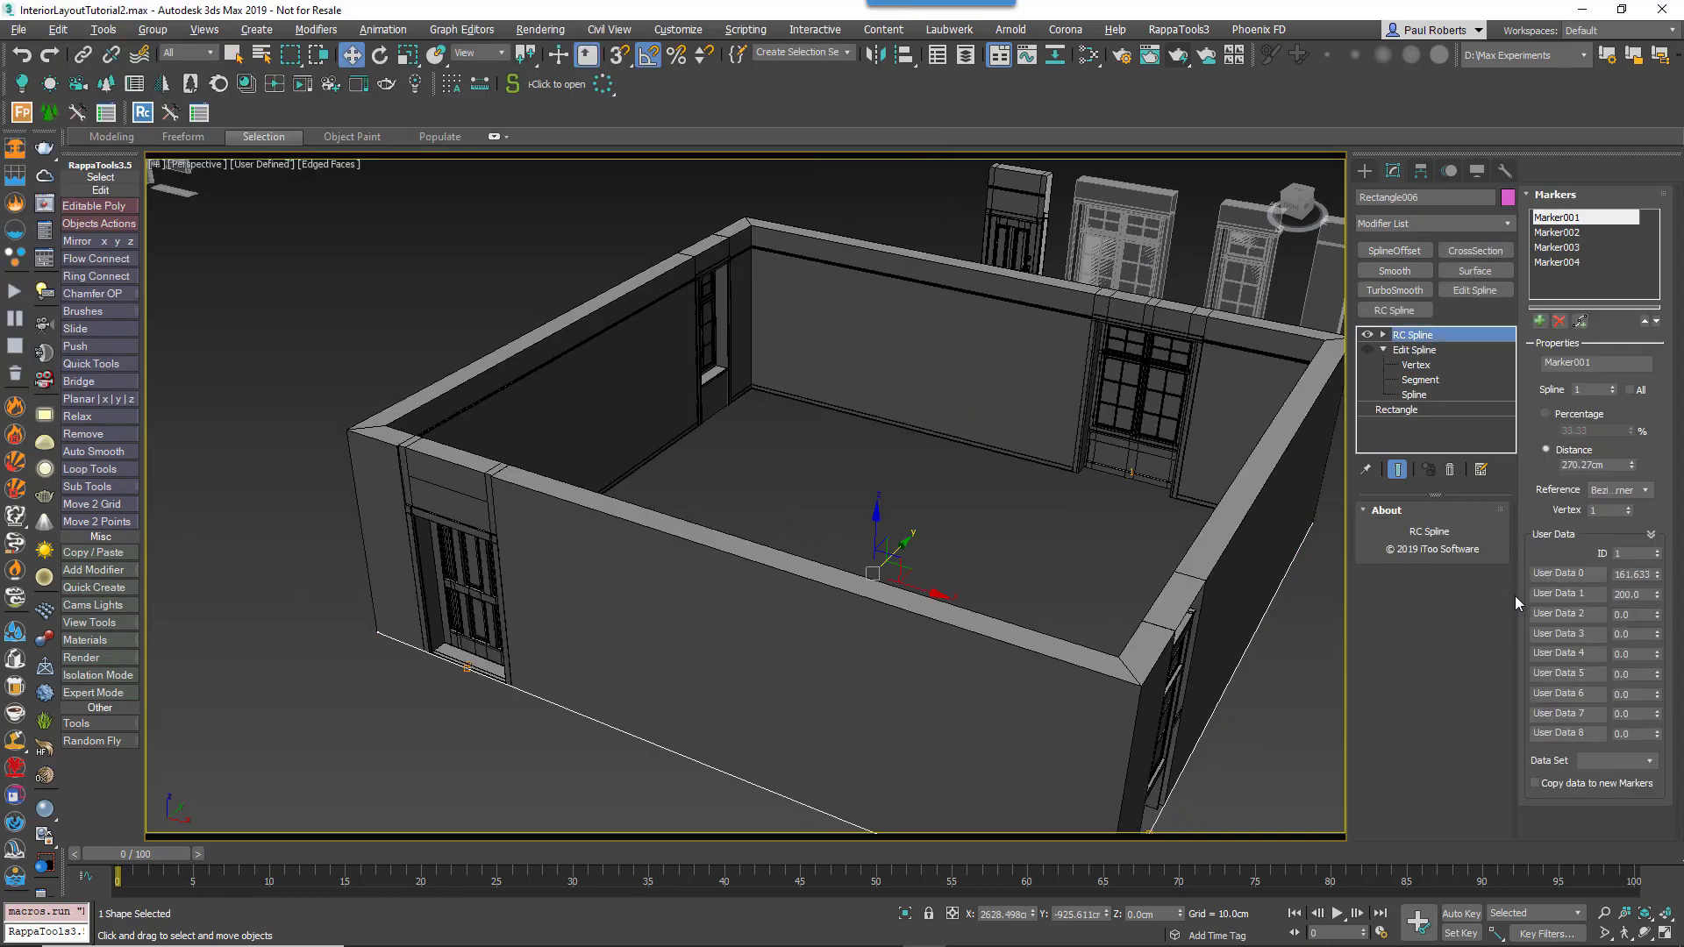
left_click_drag(1657, 577, 1533, 574)
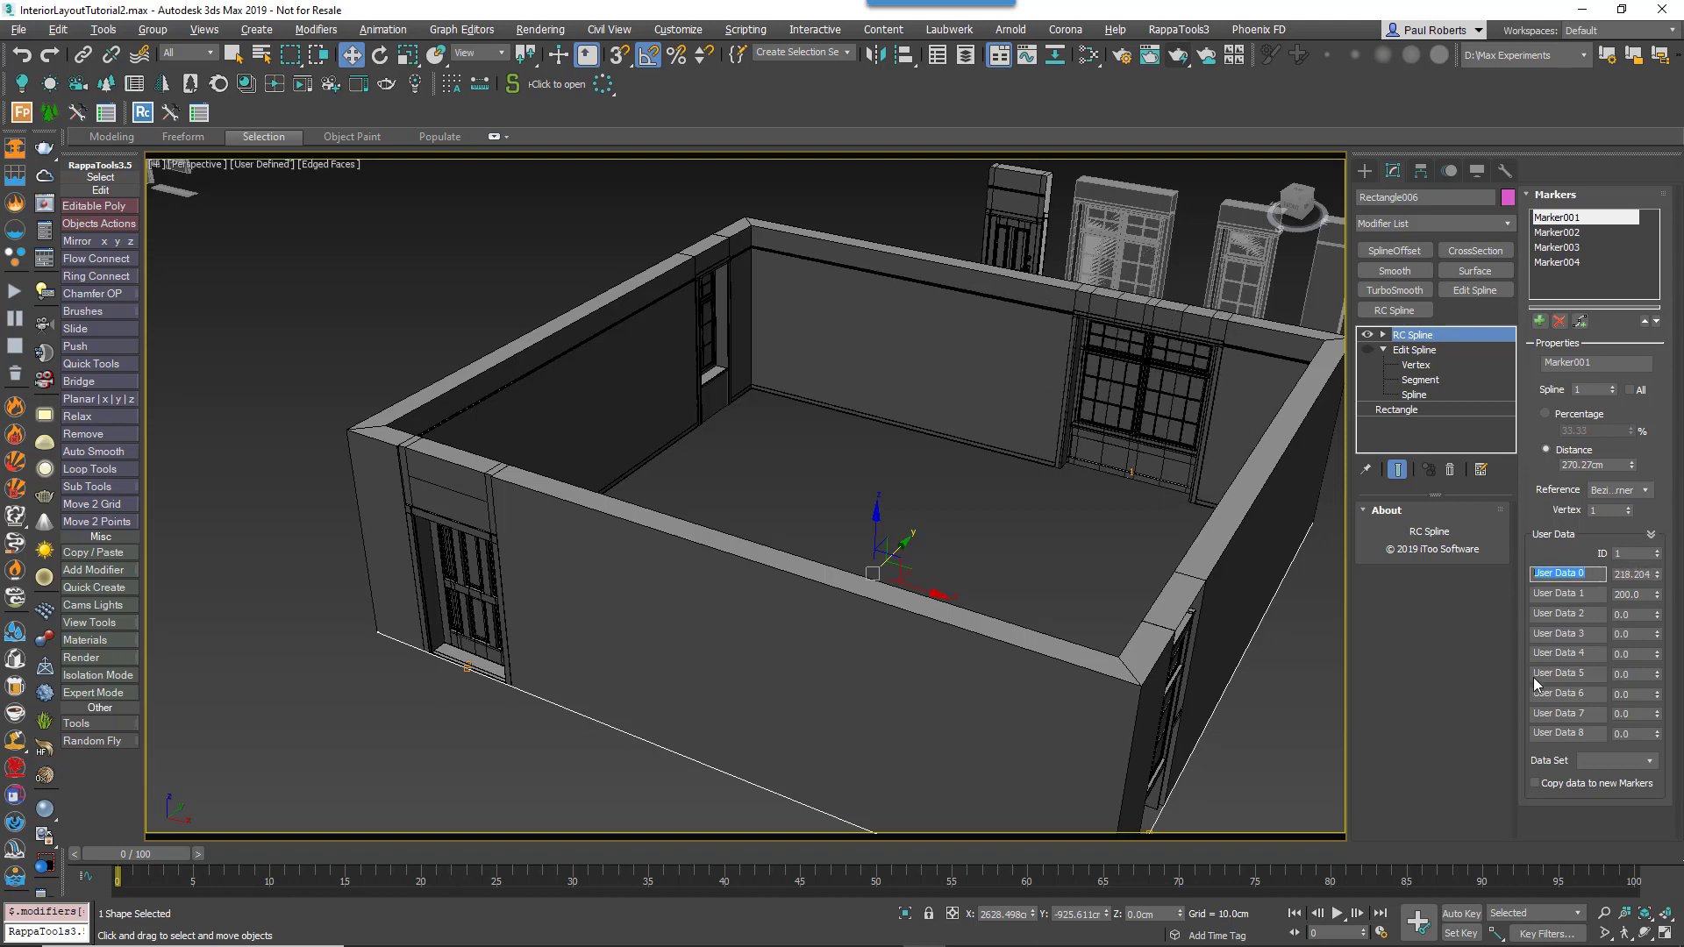
type("Width")
left_click(1573, 594)
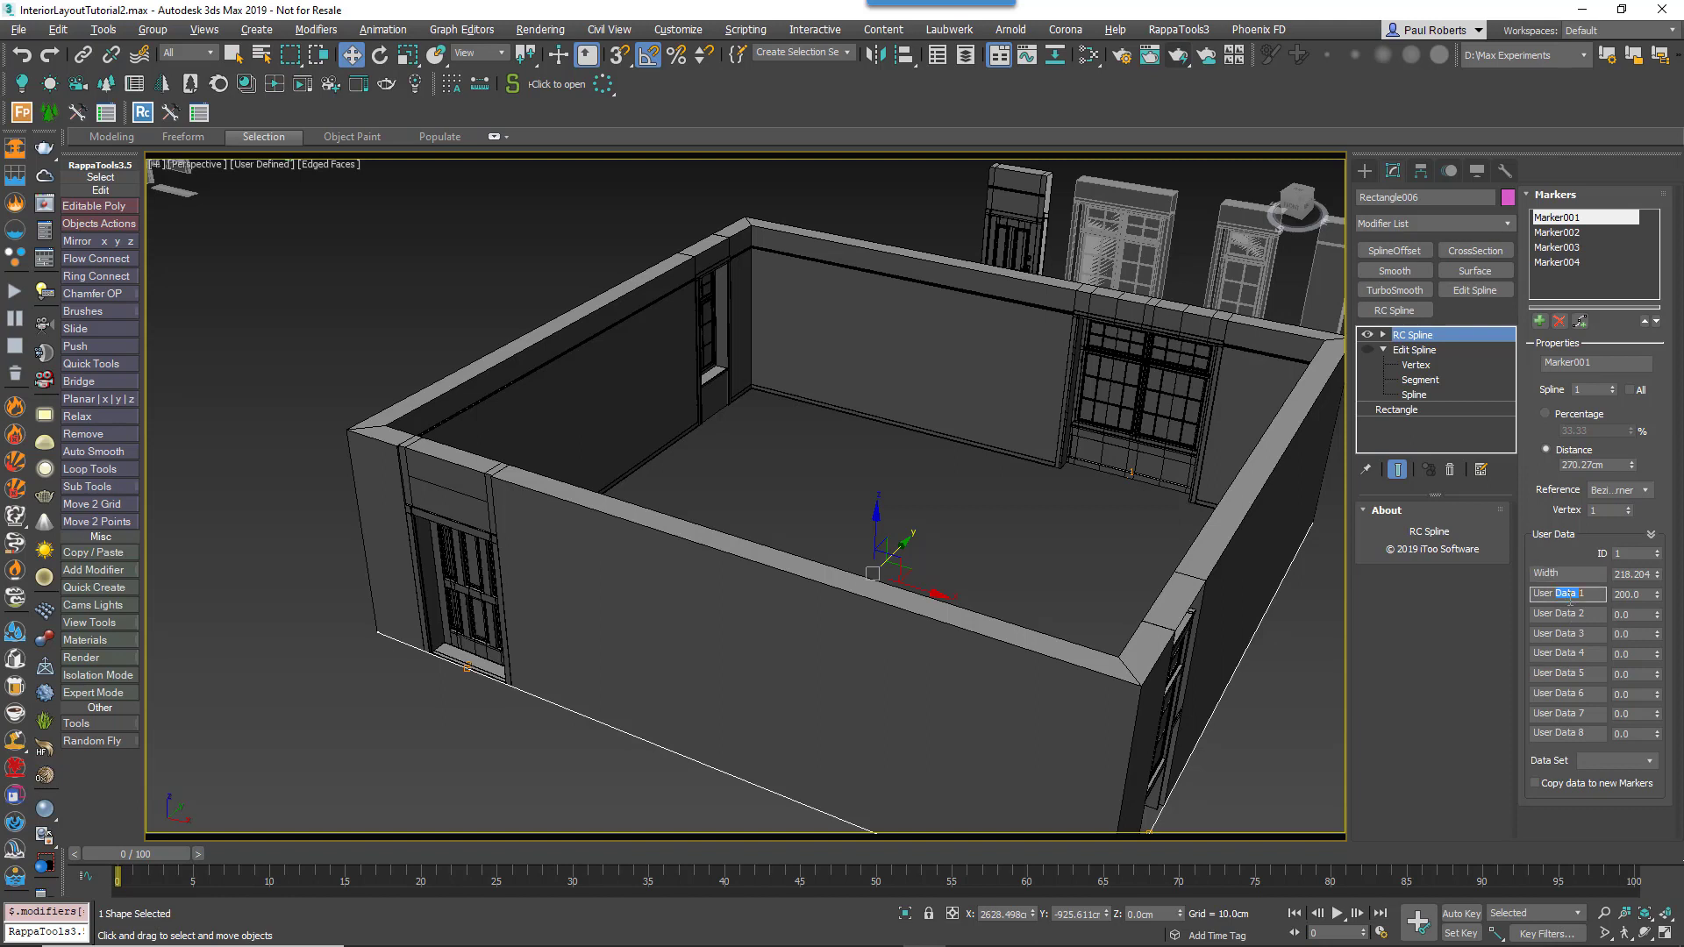
left_click_drag(1587, 595, 1525, 600)
type("Door Open")
middle_click_drag(1298, 386, 913, 450, "alt")
Step: Place four window markers on the back and right walls of the spline
left_click(1581, 322)
left_click(709, 421)
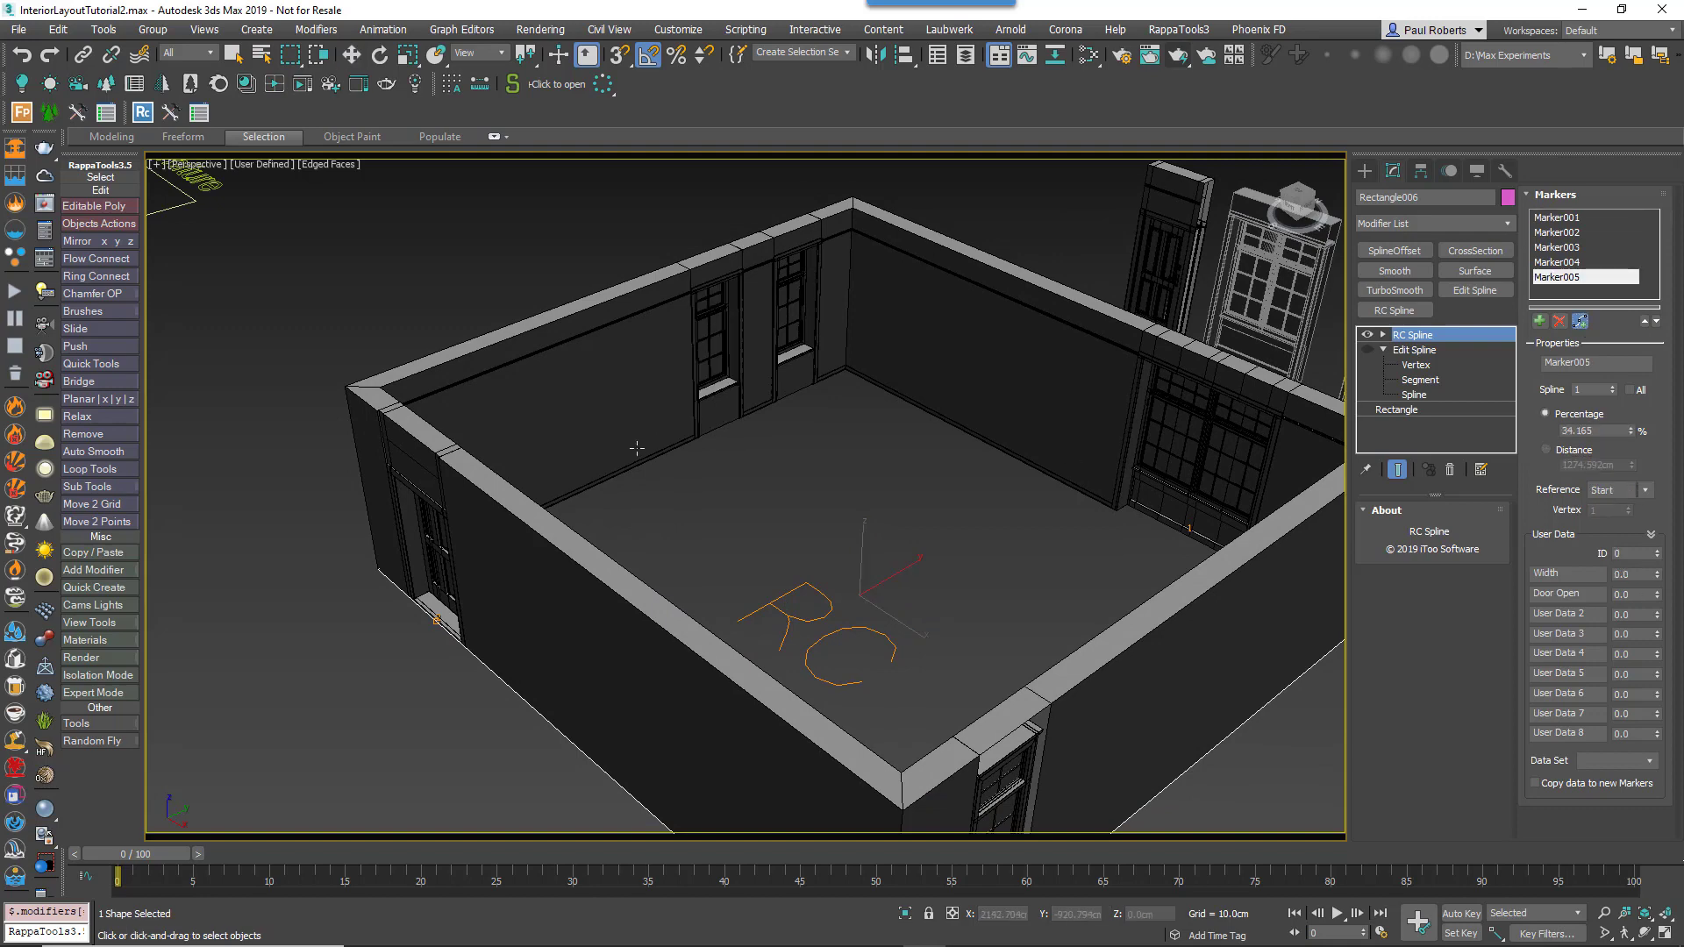
left_click(624, 456)
left_click(1032, 583)
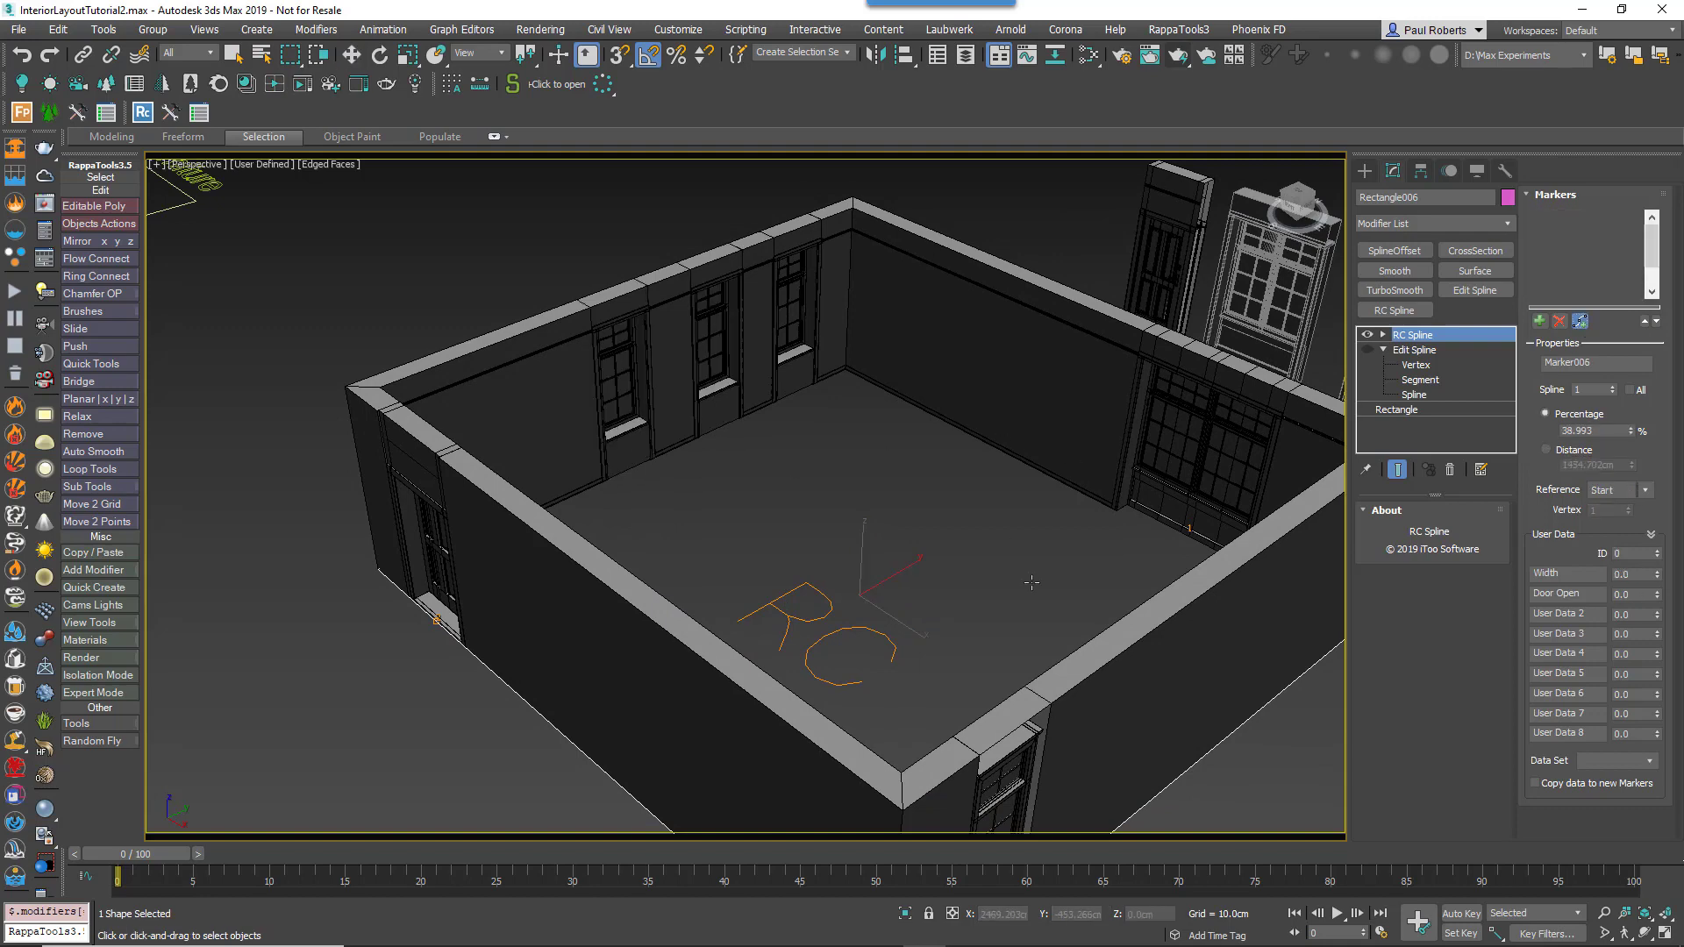
left_click(894, 375)
middle_click_drag(895, 541, 1048, 499, "alt")
Step: Delete the extra markers Marker003 to Marker006 and reselect Marker001
left_click(1577, 218)
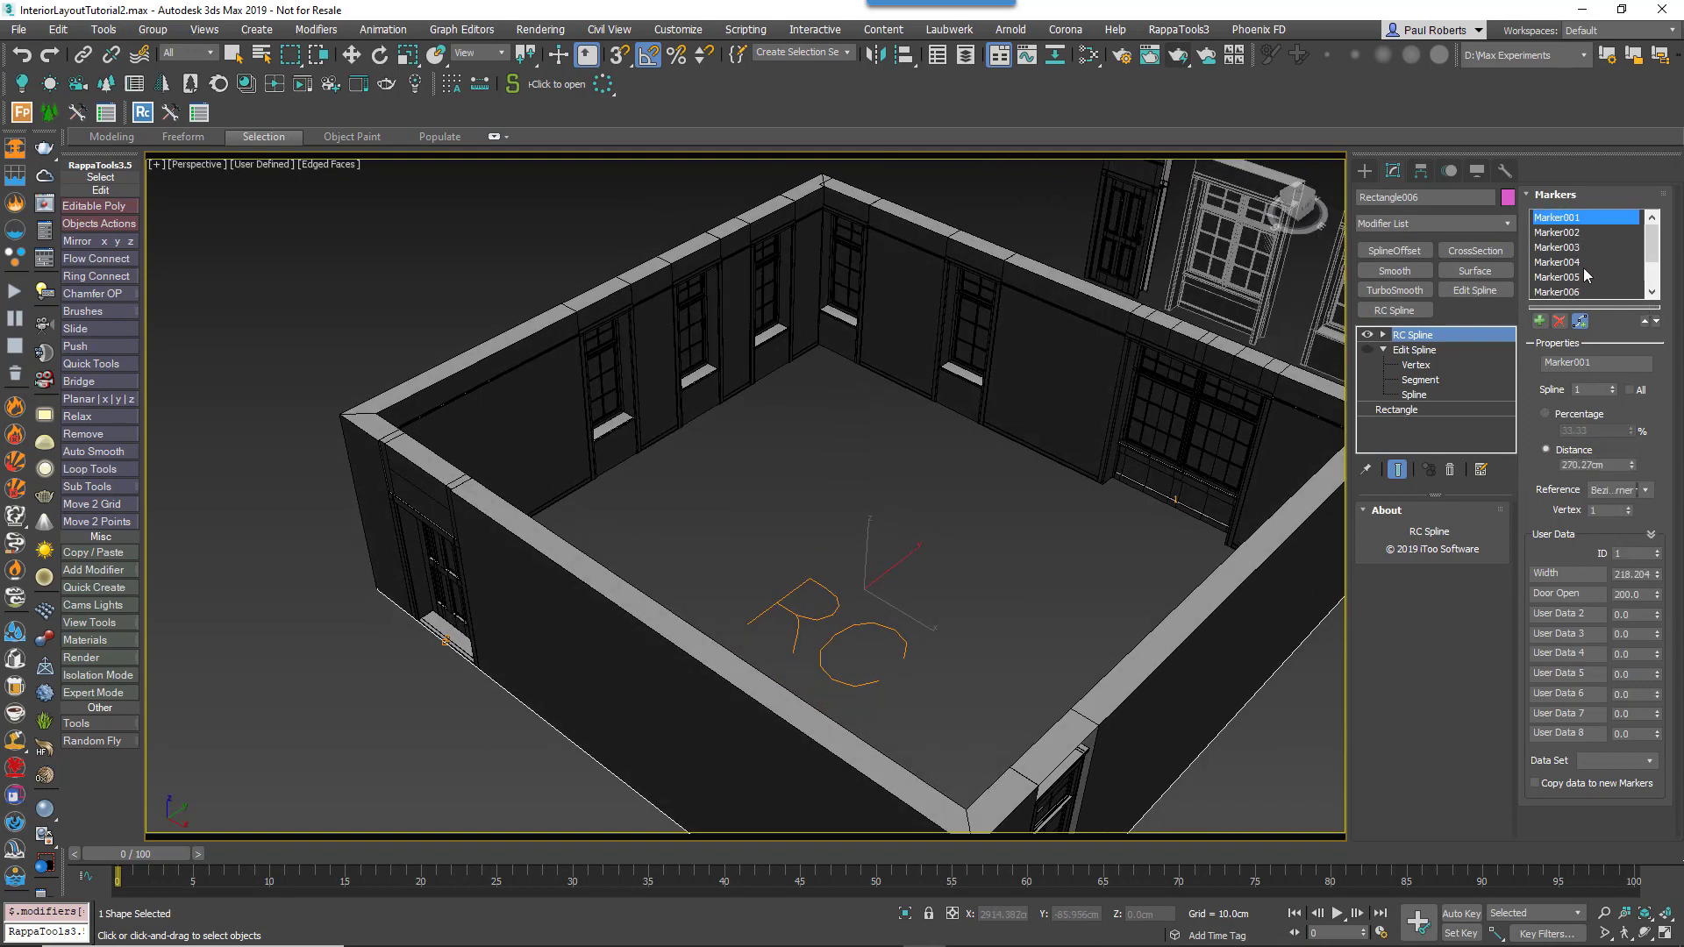
scroll(1587, 274, "down", 1)
scroll(1583, 259, "up", 1)
left_click_drag(1580, 245, 1579, 293)
left_click(1560, 322)
left_click(1566, 219)
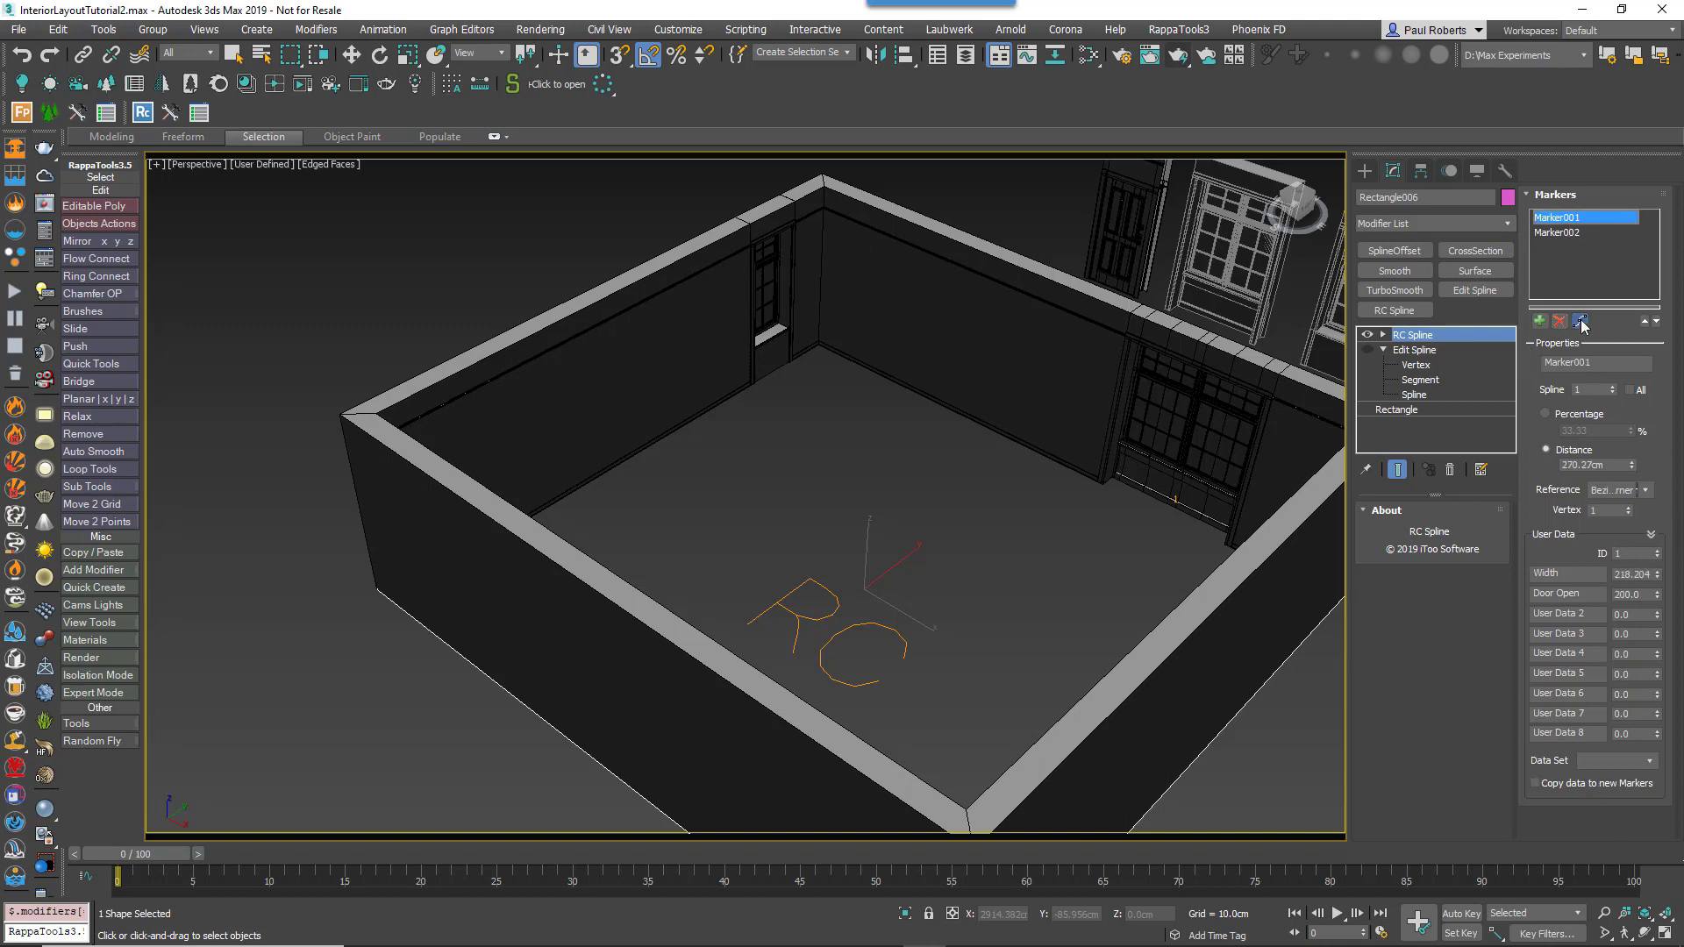
key("w")
Step: Enable Copy data to new Markers and add three window markers on the left and back walls
left_click(1606, 784)
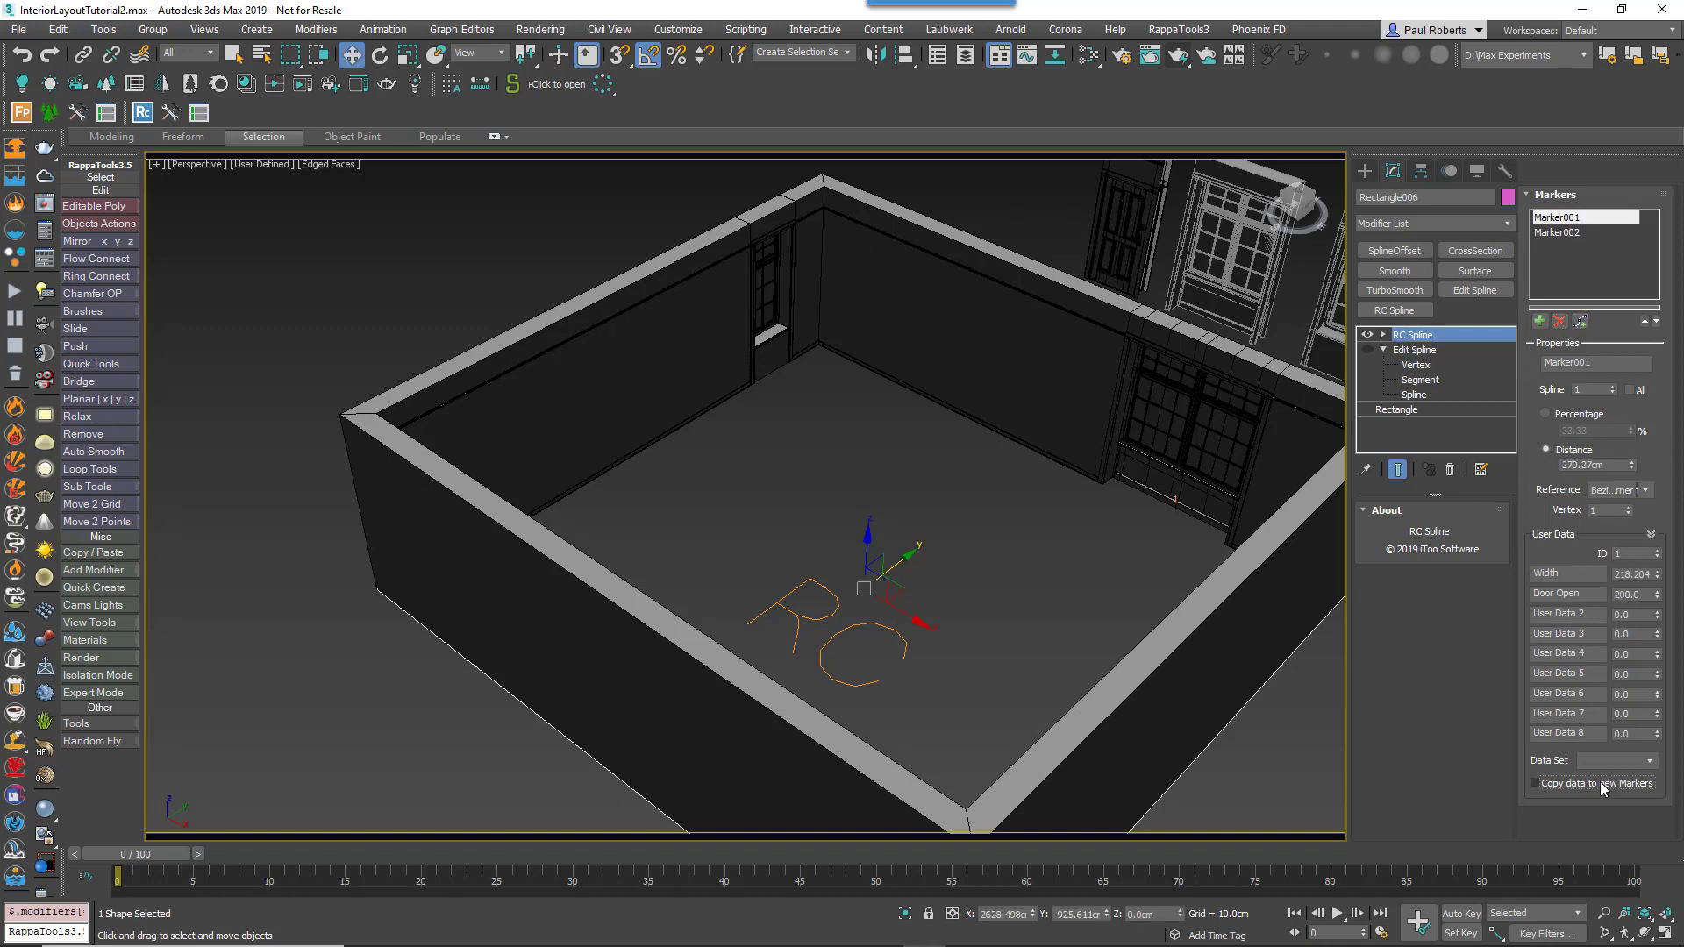
left_click(1579, 323)
left_click(606, 457)
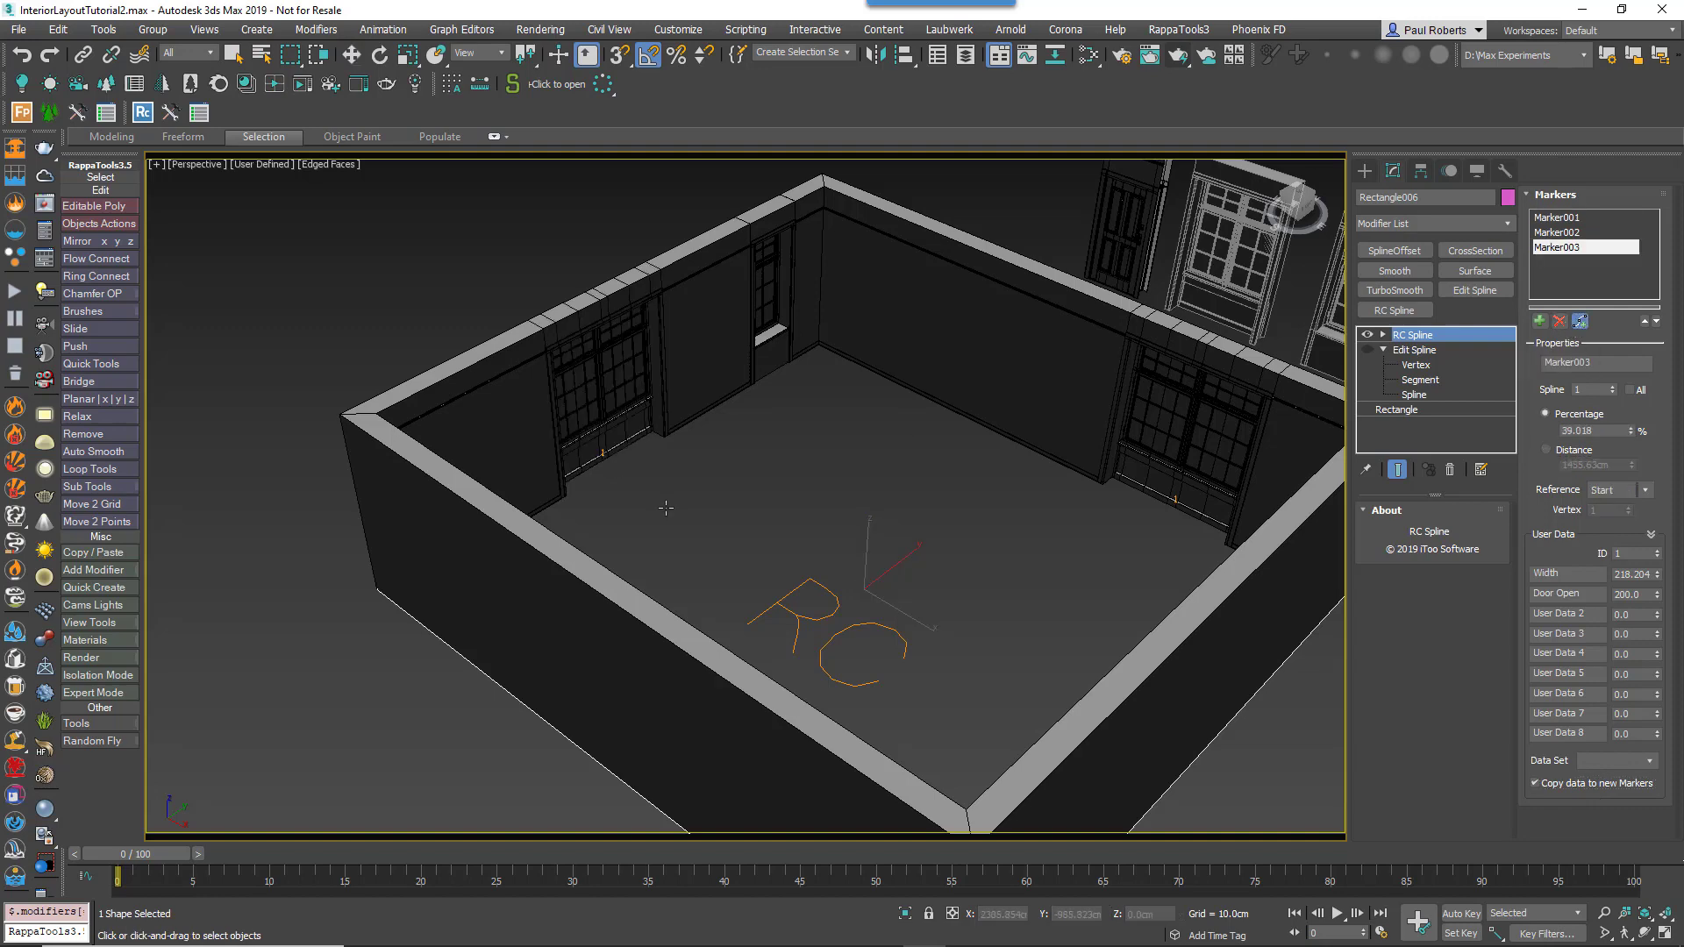
left_click(960, 385)
middle_click_drag(959, 385, 965, 525, "alt")
left_click(971, 351)
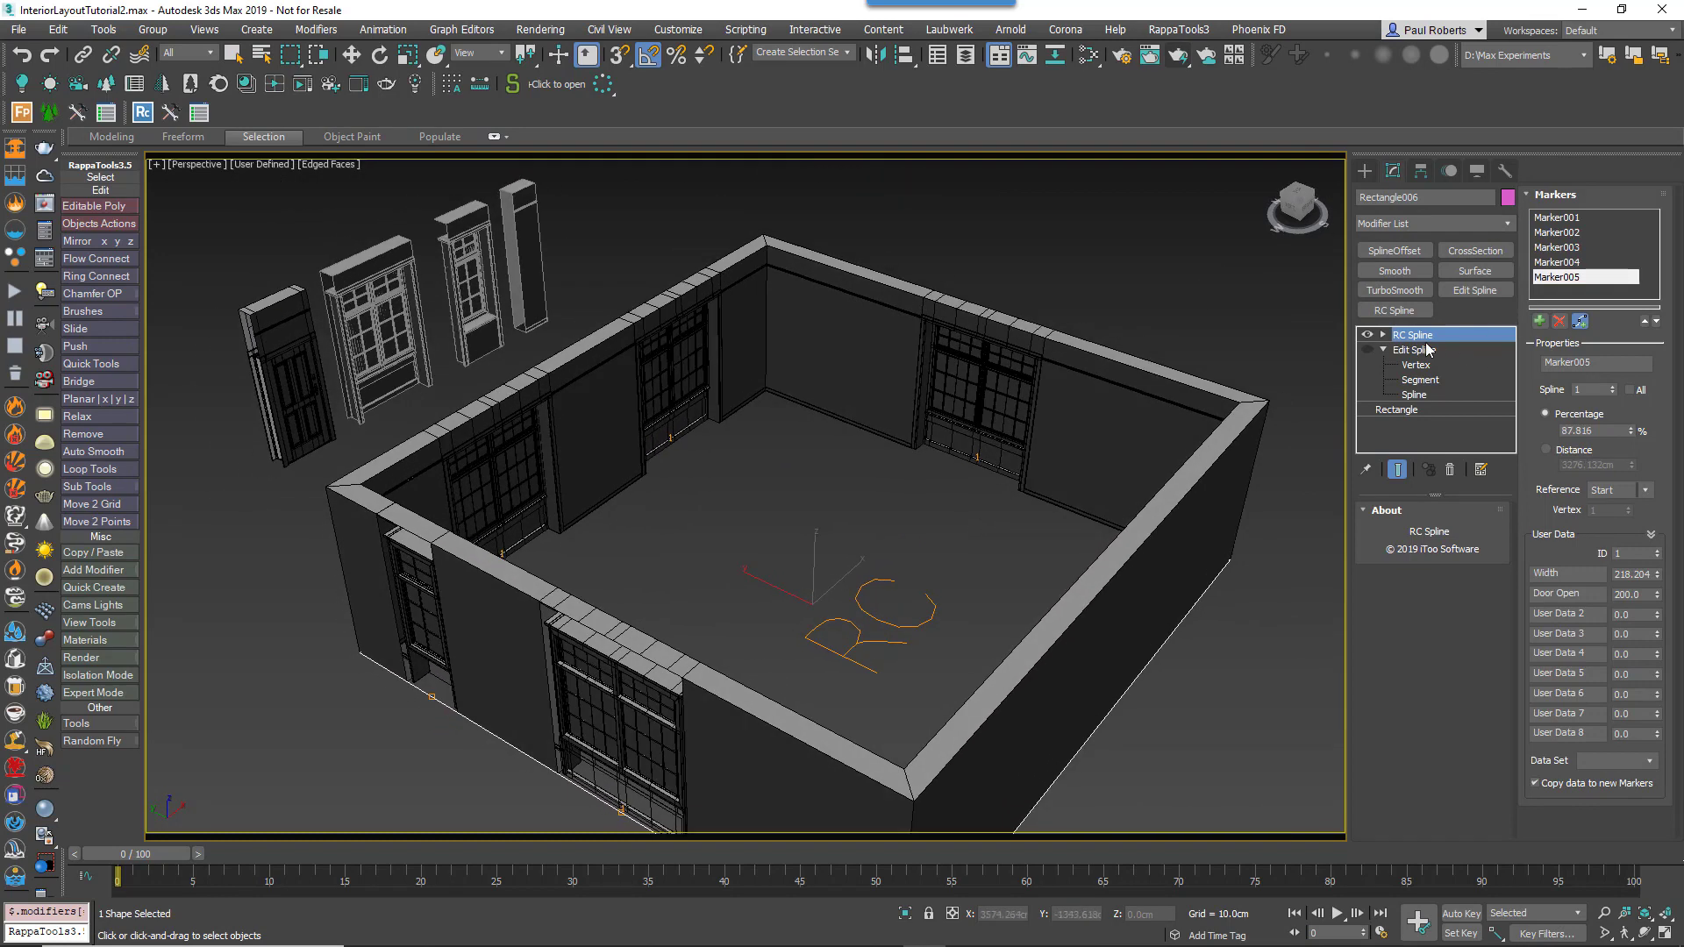
Step: At the Markers sub-object level, slide Marker005 along the back wall and move Marker002 to its right end
left_click(1385, 335)
left_click(1418, 350)
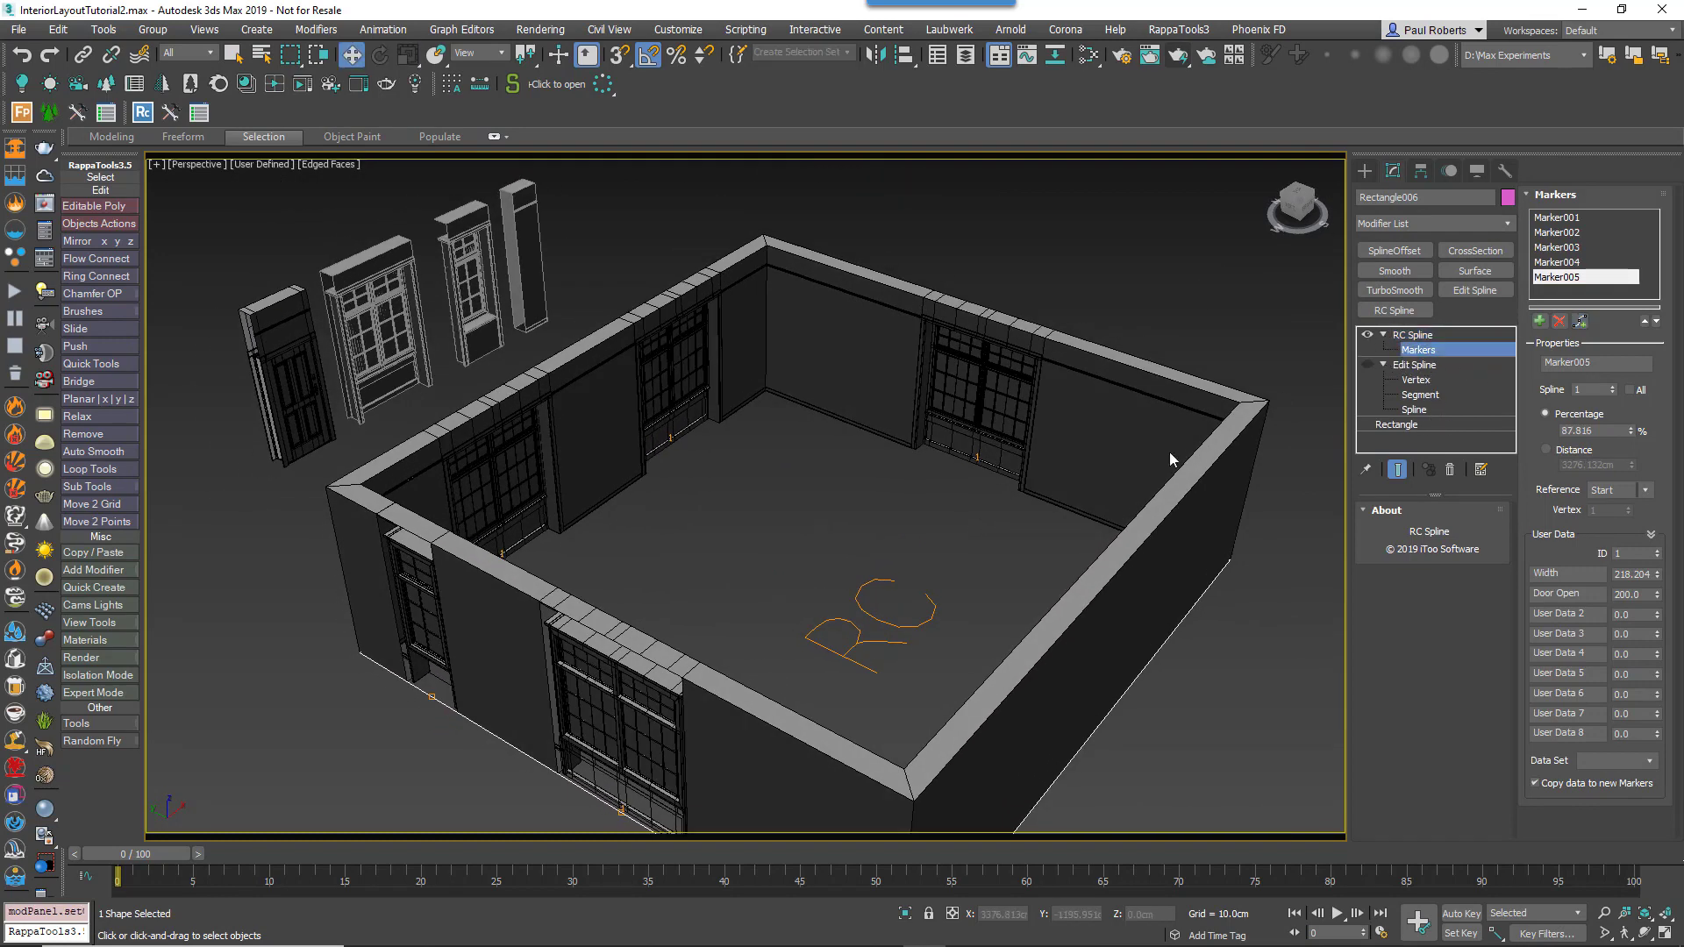
mouse_move(965, 463)
left_mouse_down()
mouse_move(917, 448)
mouse_move(1026, 461)
mouse_move(789, 386)
mouse_move(571, 459)
mouse_move(625, 326)
mouse_move(947, 400)
mouse_move(953, 474)
left_mouse_up()
middle_click_drag(953, 474, 851, 417, "alt")
left_click(738, 343)
middle_click_drag(739, 344, 678, 358, "alt")
mouse_move(627, 375)
left_mouse_down()
mouse_move(884, 372)
mouse_move(934, 467)
left_mouse_up()
middle_click_drag(935, 468, 674, 449, "alt")
Step: Leave the Markers level, deselect all, and reopen the walls' RailClone Style Editor at its Base Objects menu
left_click(1448, 334)
left_click(969, 551)
double_click(925, 487)
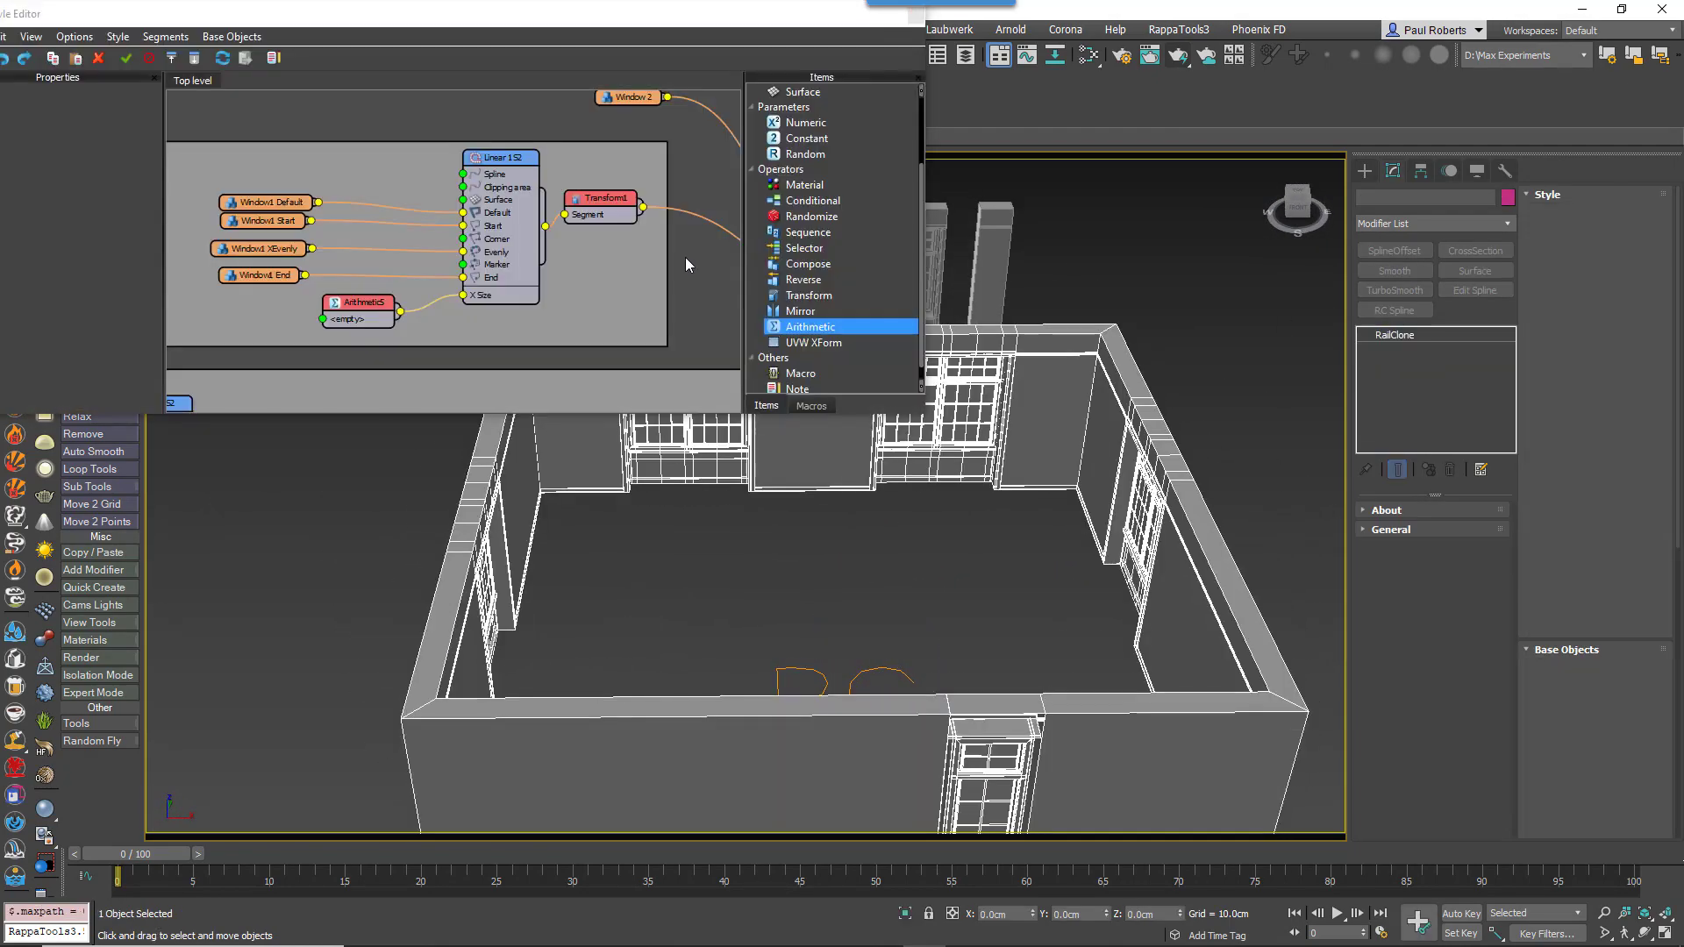
scroll(492, 289, "down", 4)
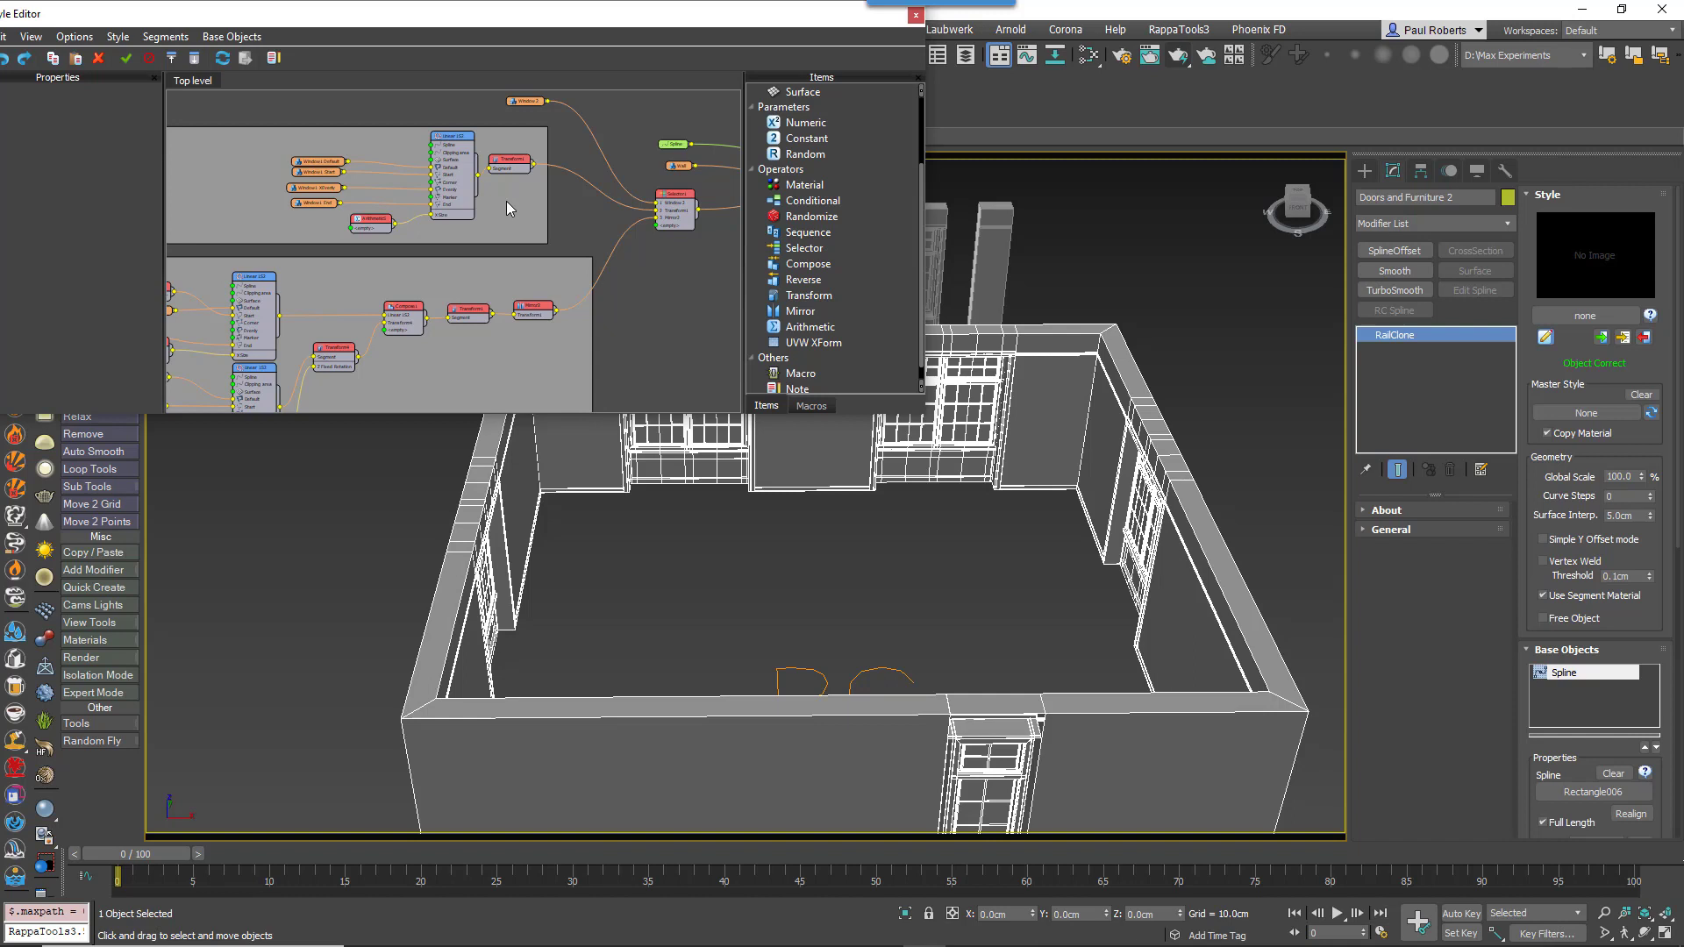
left_click(233, 37)
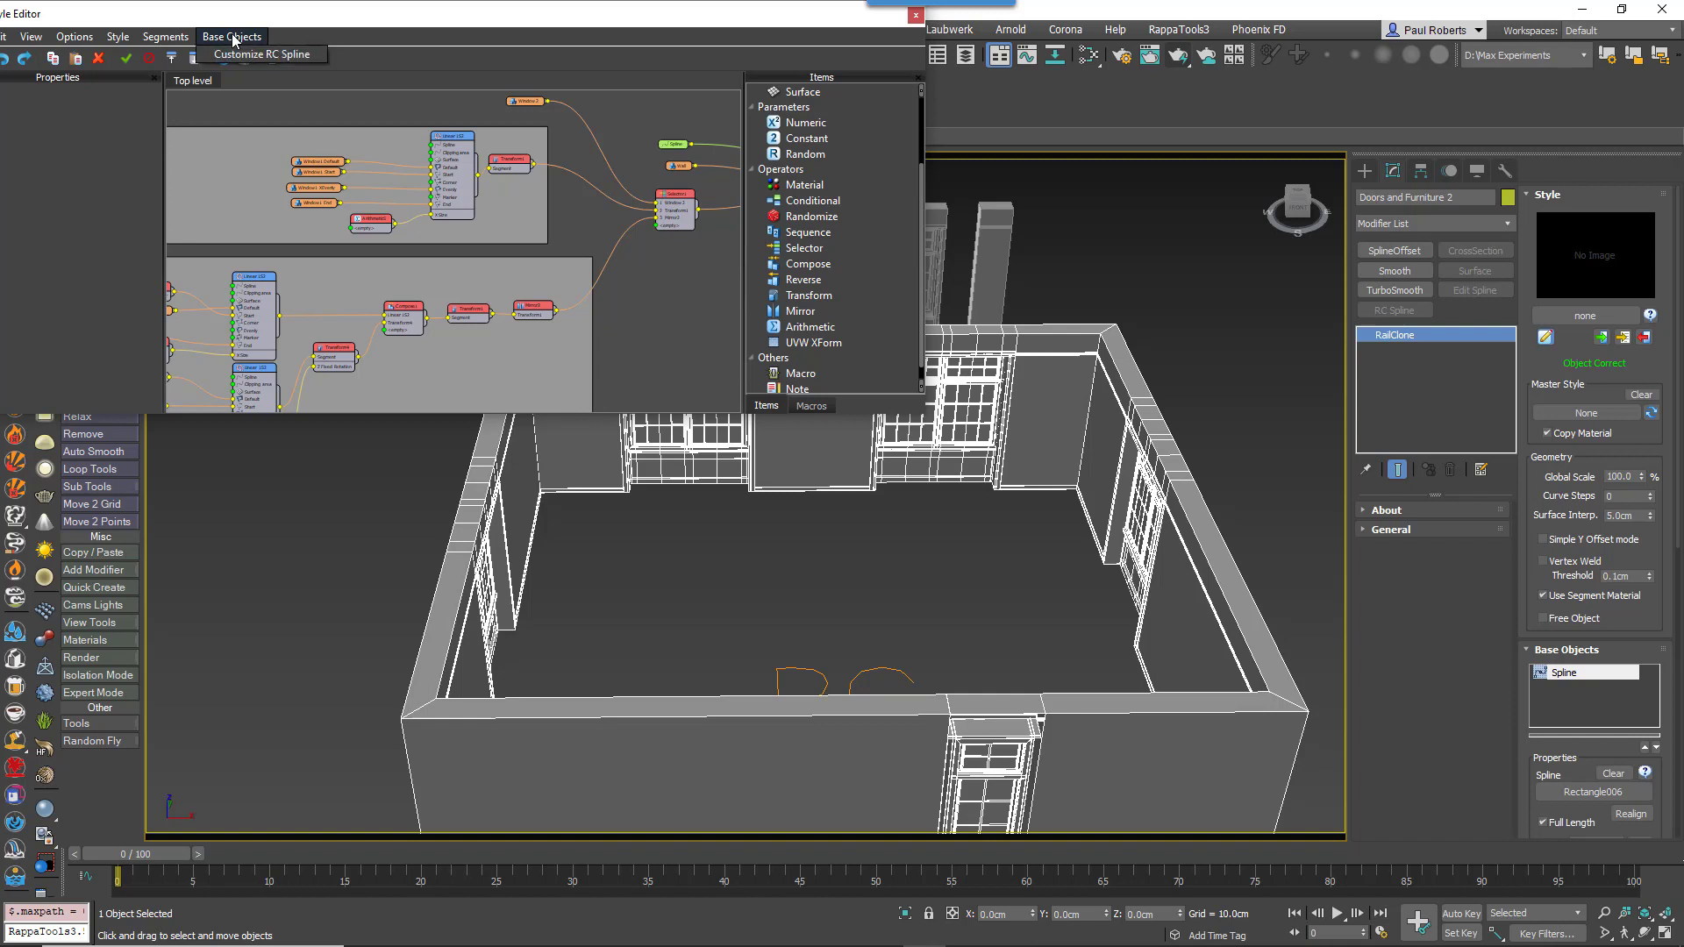
Step: In Customize RC Spline, relabel the existing fields Width, Hegh (Units) and Curtain (Integer)
left_click(305, 55)
left_click_drag(800, 327, 621, 190)
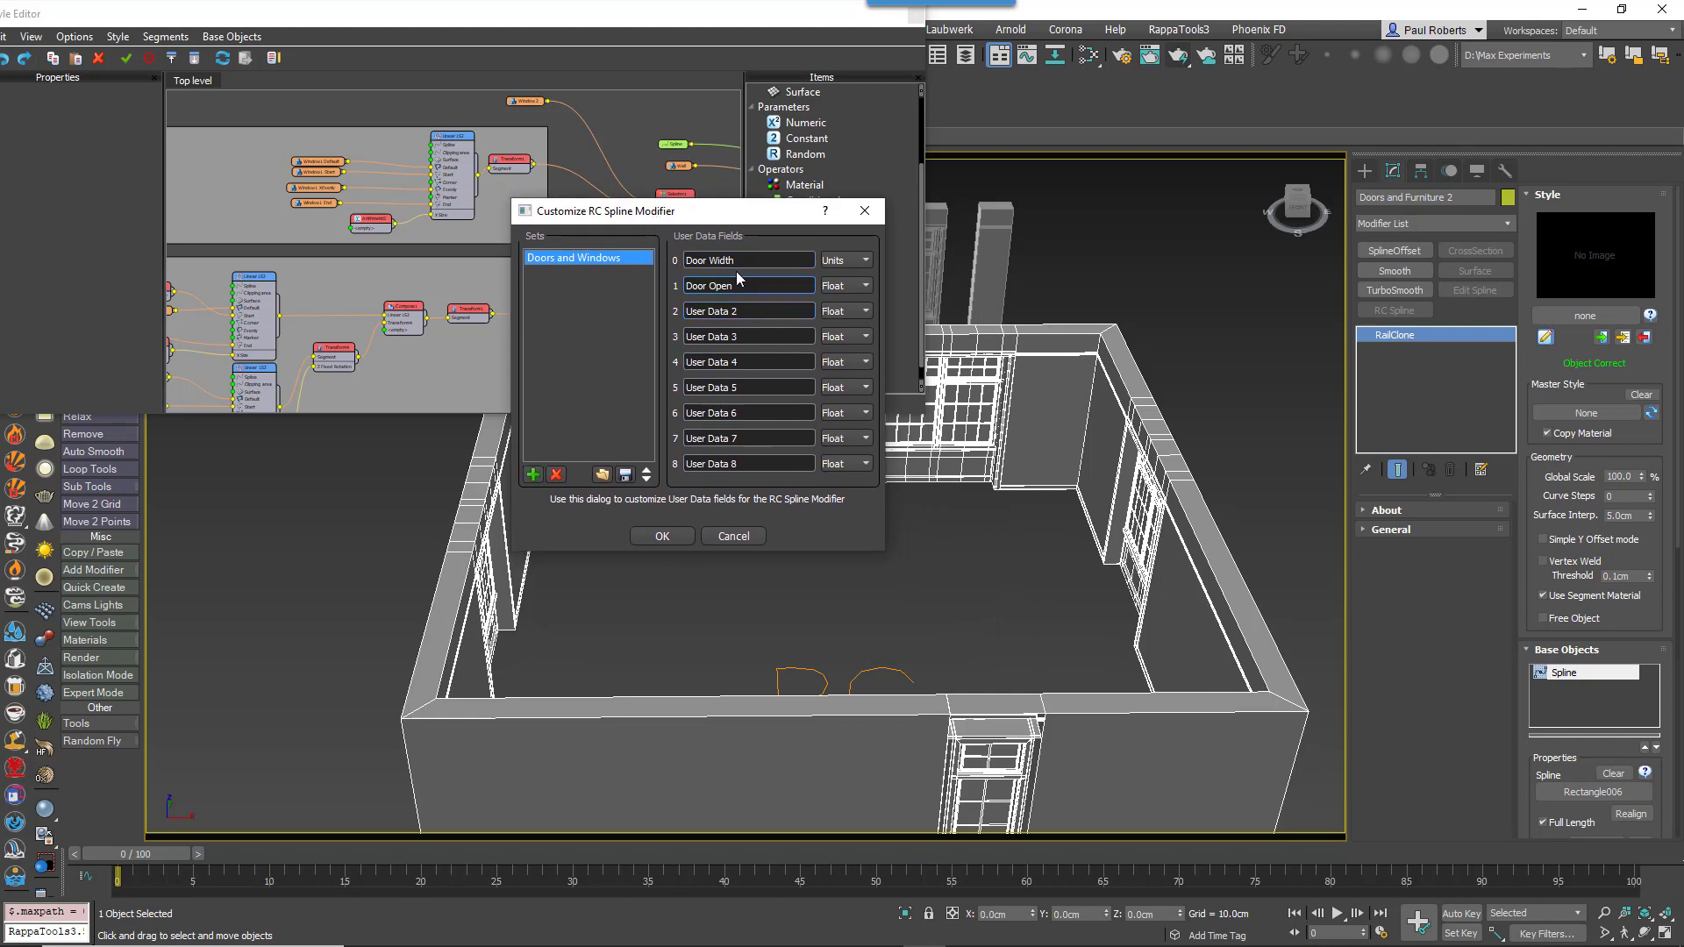
double_click(698, 261)
key("Delete")
left_click_drag(739, 311, 660, 316)
type("Hegh")
left_click_drag(771, 340, 575, 339)
type("Curtain")
left_click(846, 337)
left_click(838, 366)
left_click(838, 313)
left_click(836, 352)
Step: Add a Furniture data set with Position and Random Offset fields, Random Offset in Units
left_click(532, 475)
type("Furniture")
key("Tab")
type("Pos")
left_click(847, 286)
left_click(840, 304)
key("shift+Tab")
type("Random Offset")
Step: Add Random Rotation and Material ID (Integer) fields and set Position to Units
key("Tab")
key("Tab")
type("Random Rotation")
key("Tab")
key("Tab")
type("Material ID")
left_click(846, 337)
left_click(840, 351)
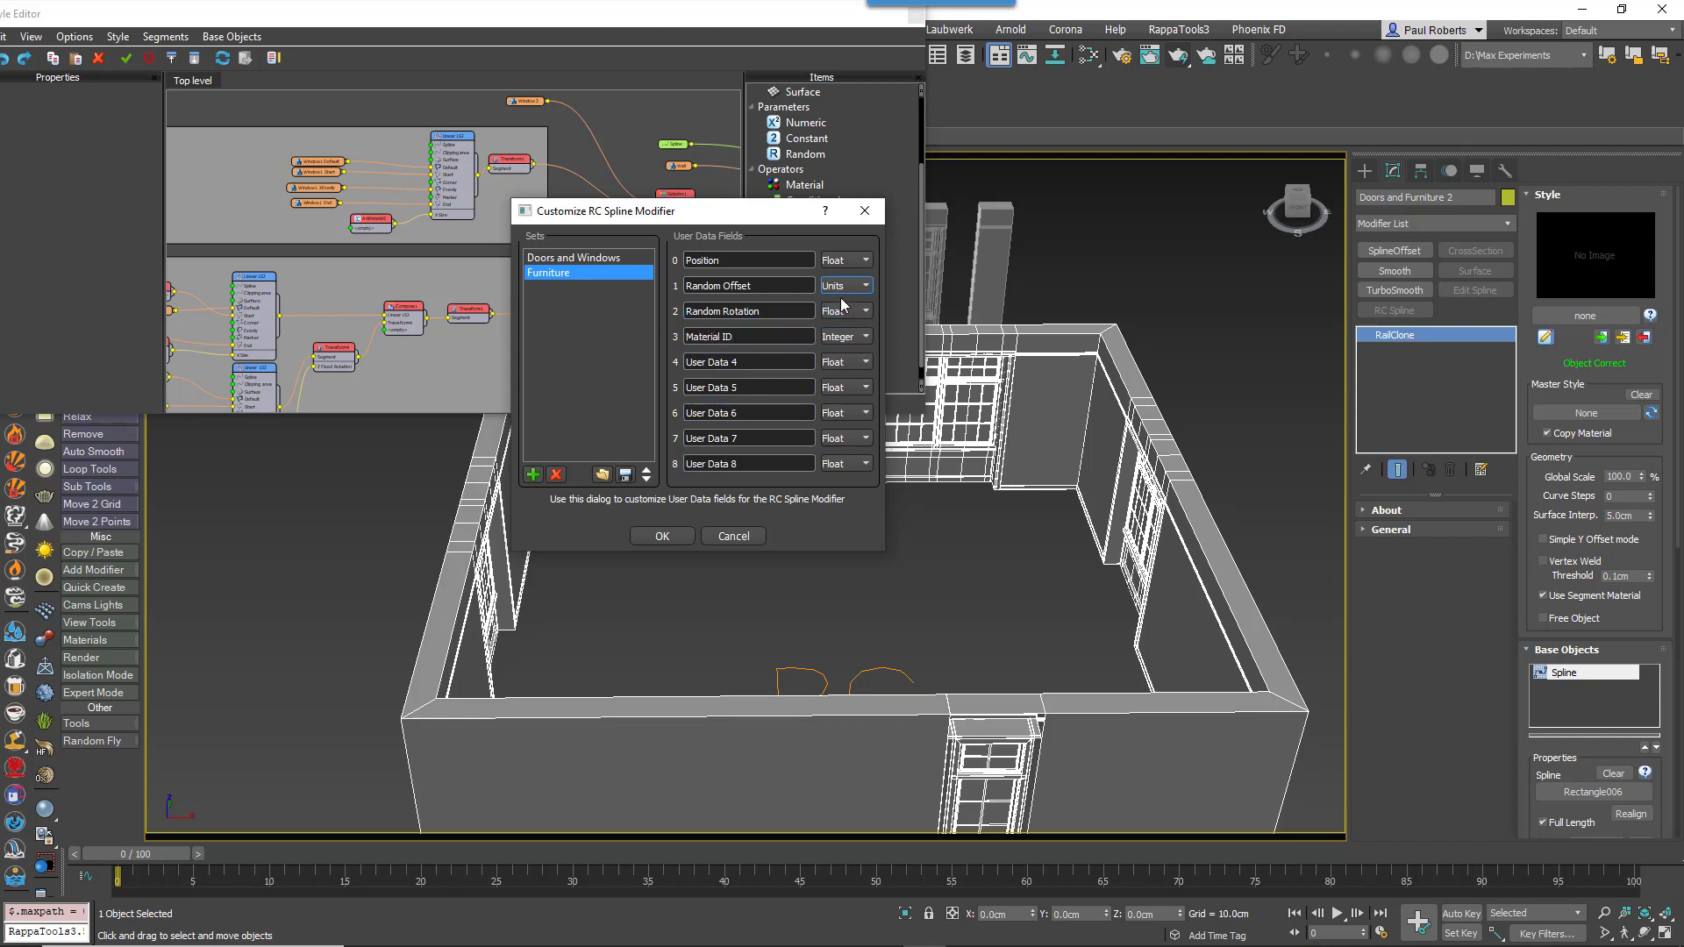
left_click(846, 260)
left_click(834, 298)
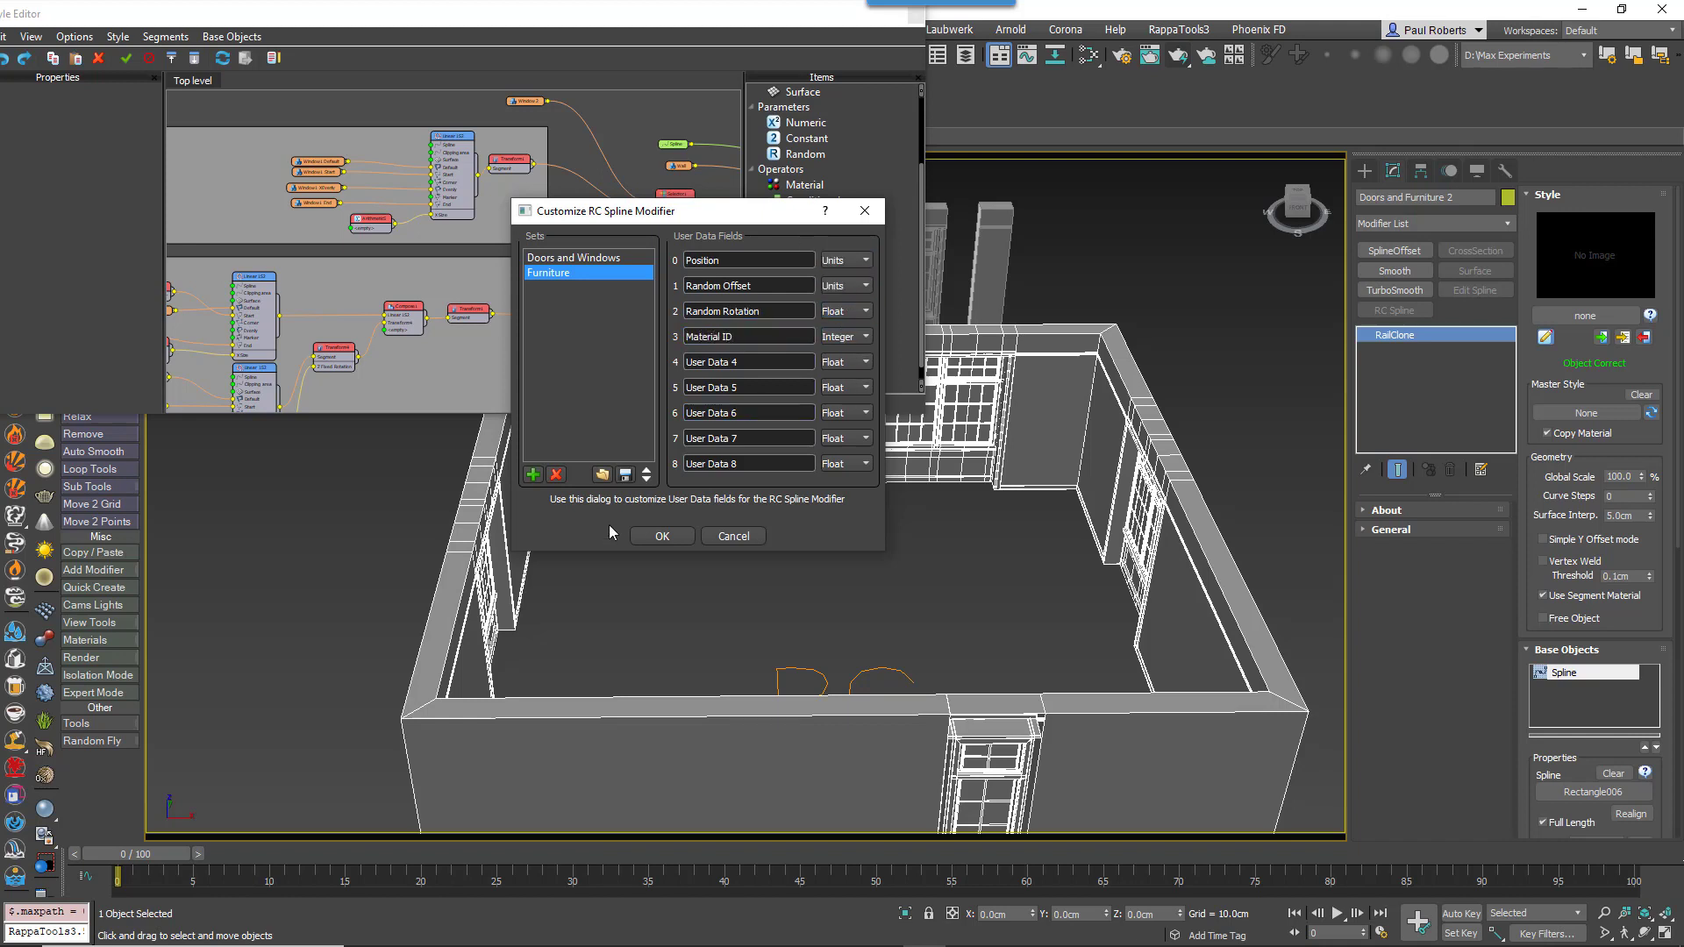
left_click(626, 474)
key("Escape")
Step: Accept the customisations, select the base spline, and set its marker's Data Set to Furniture
left_click(662, 537)
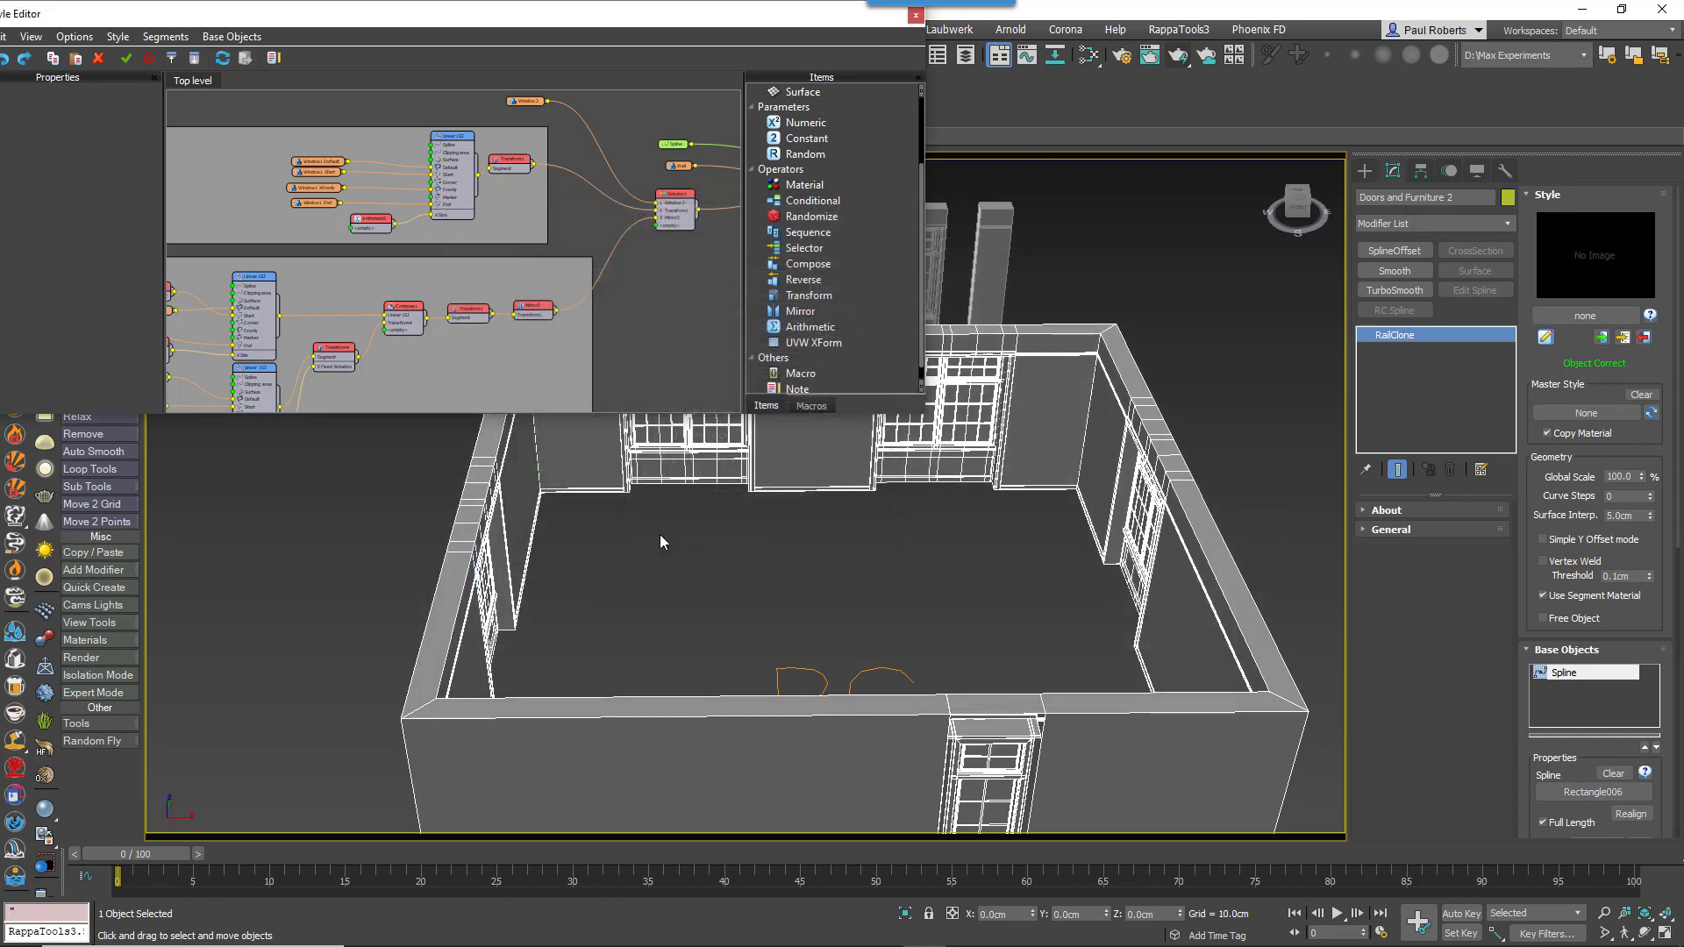
right_click(991, 463)
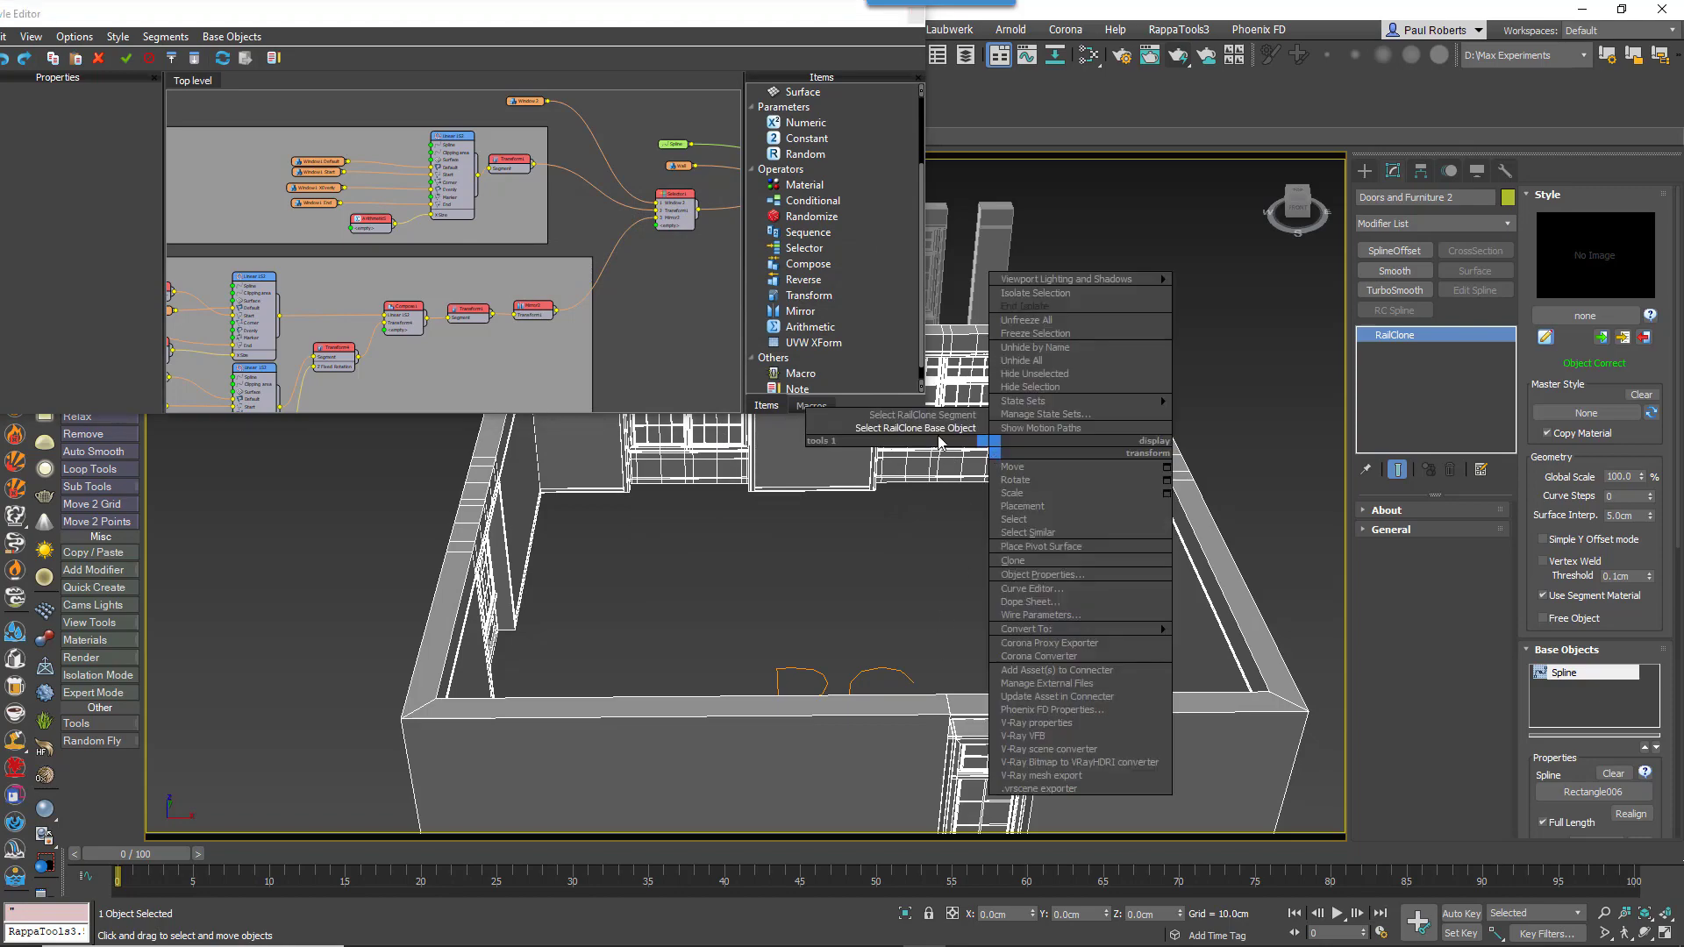
left_click(895, 436)
left_click(1598, 776)
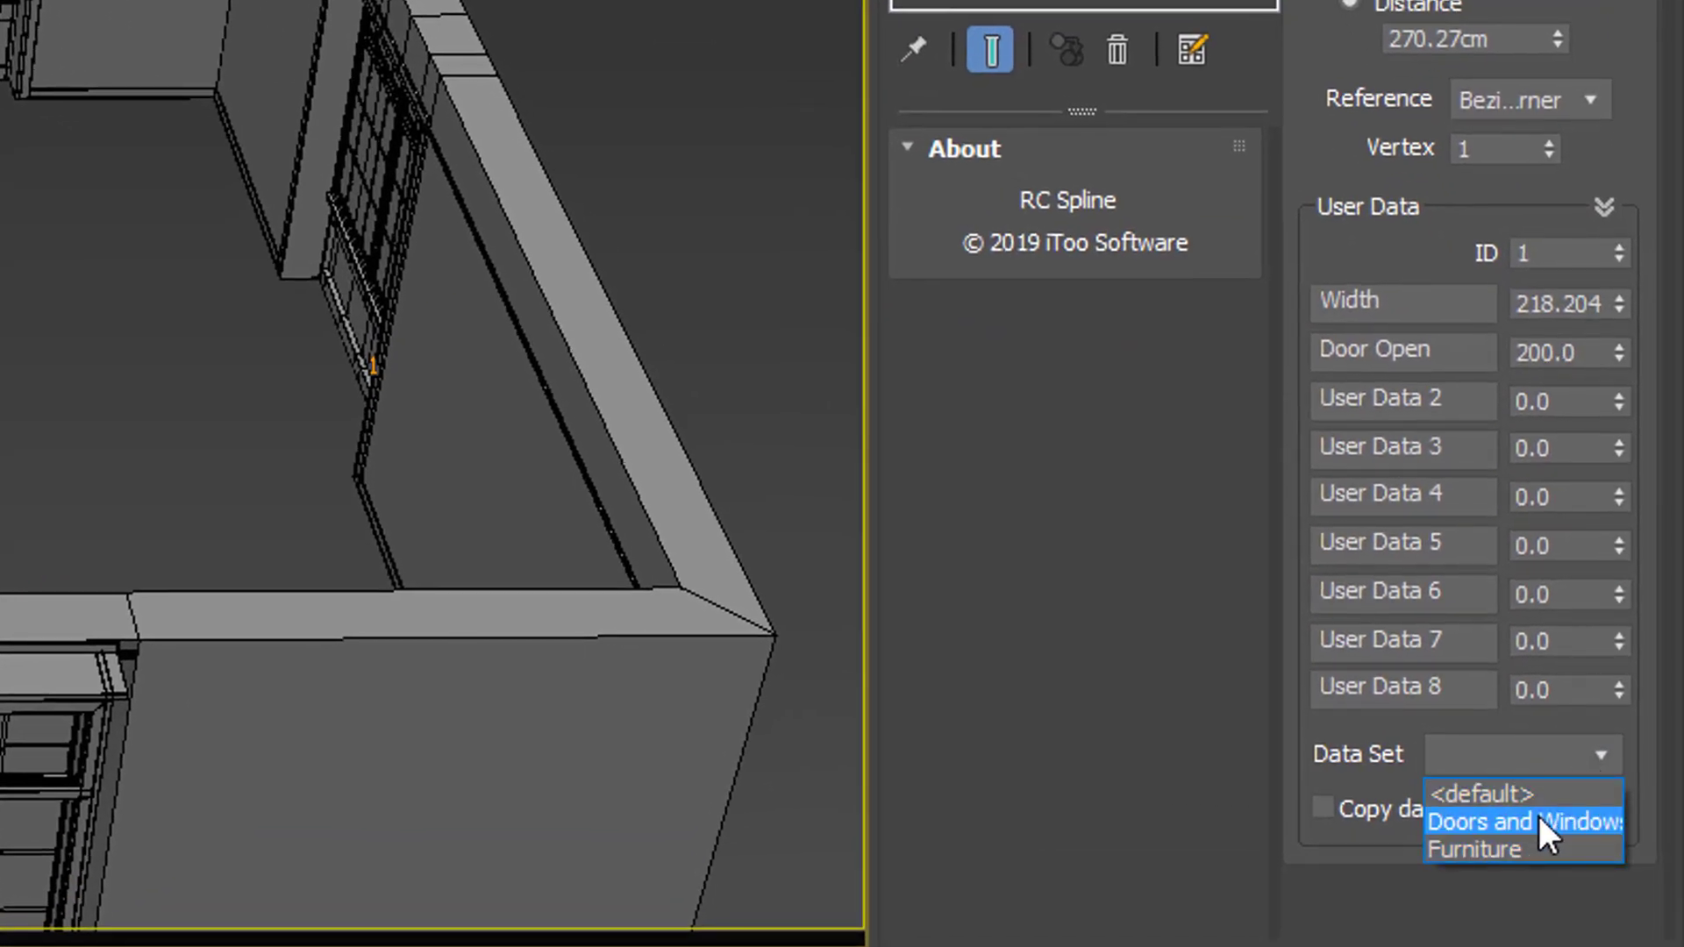
left_click(1539, 822)
left_click(1526, 754)
left_click(1505, 839)
left_click(1514, 755)
left_click(1510, 821)
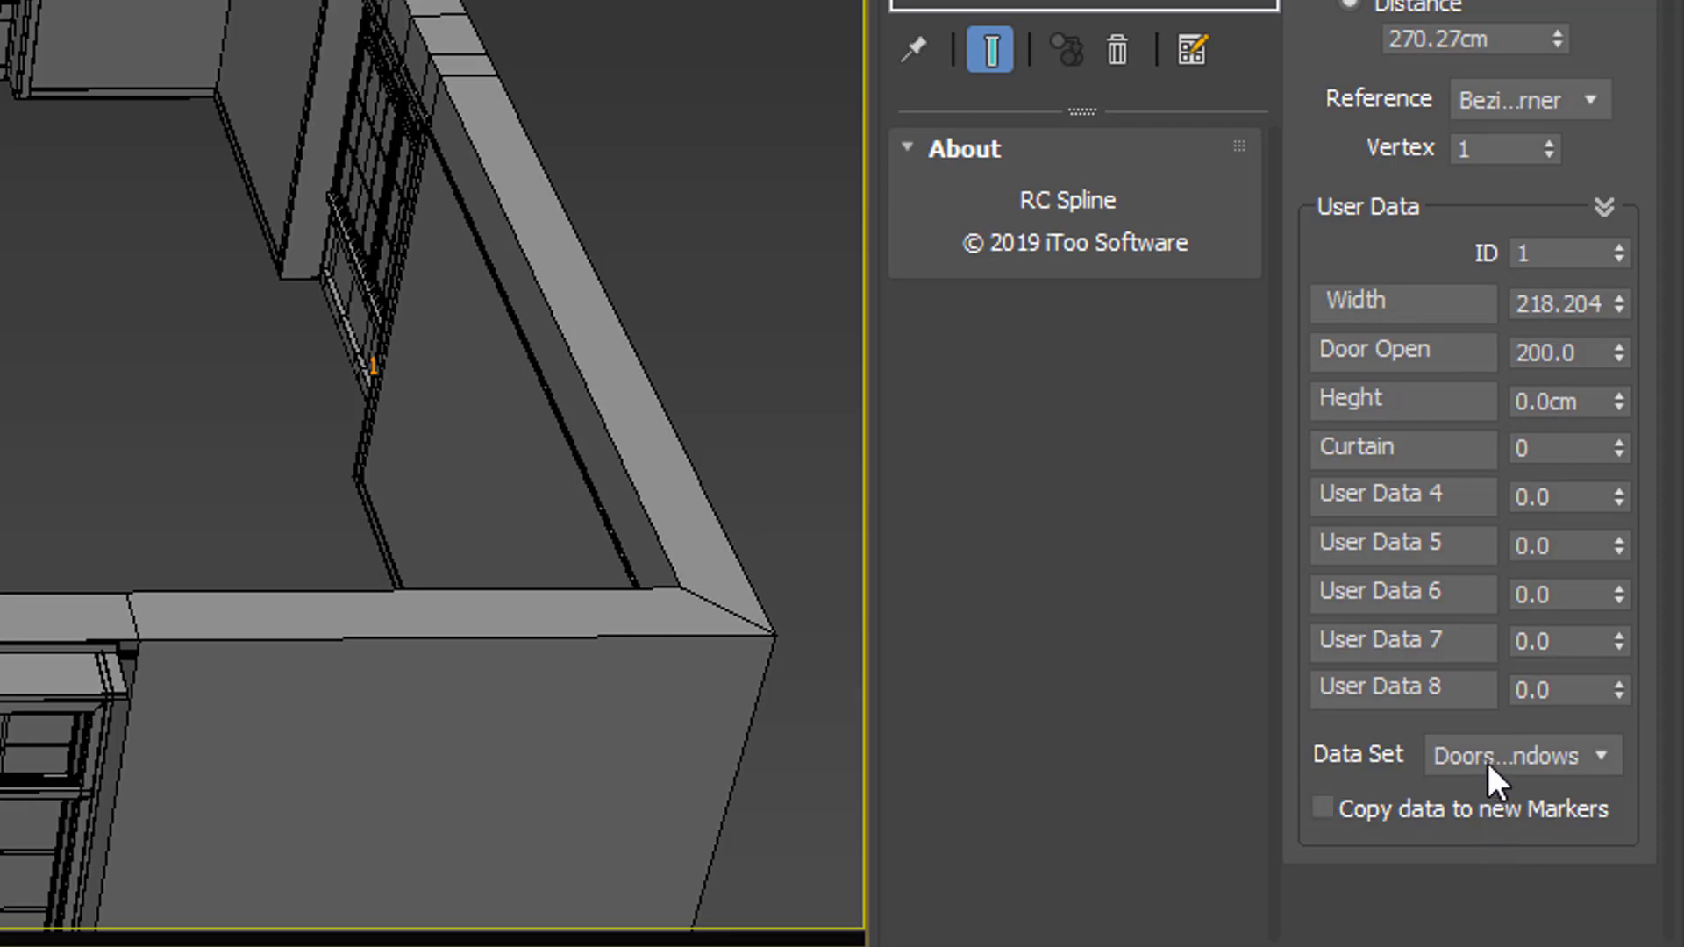
left_click(1488, 760)
left_click(1497, 844)
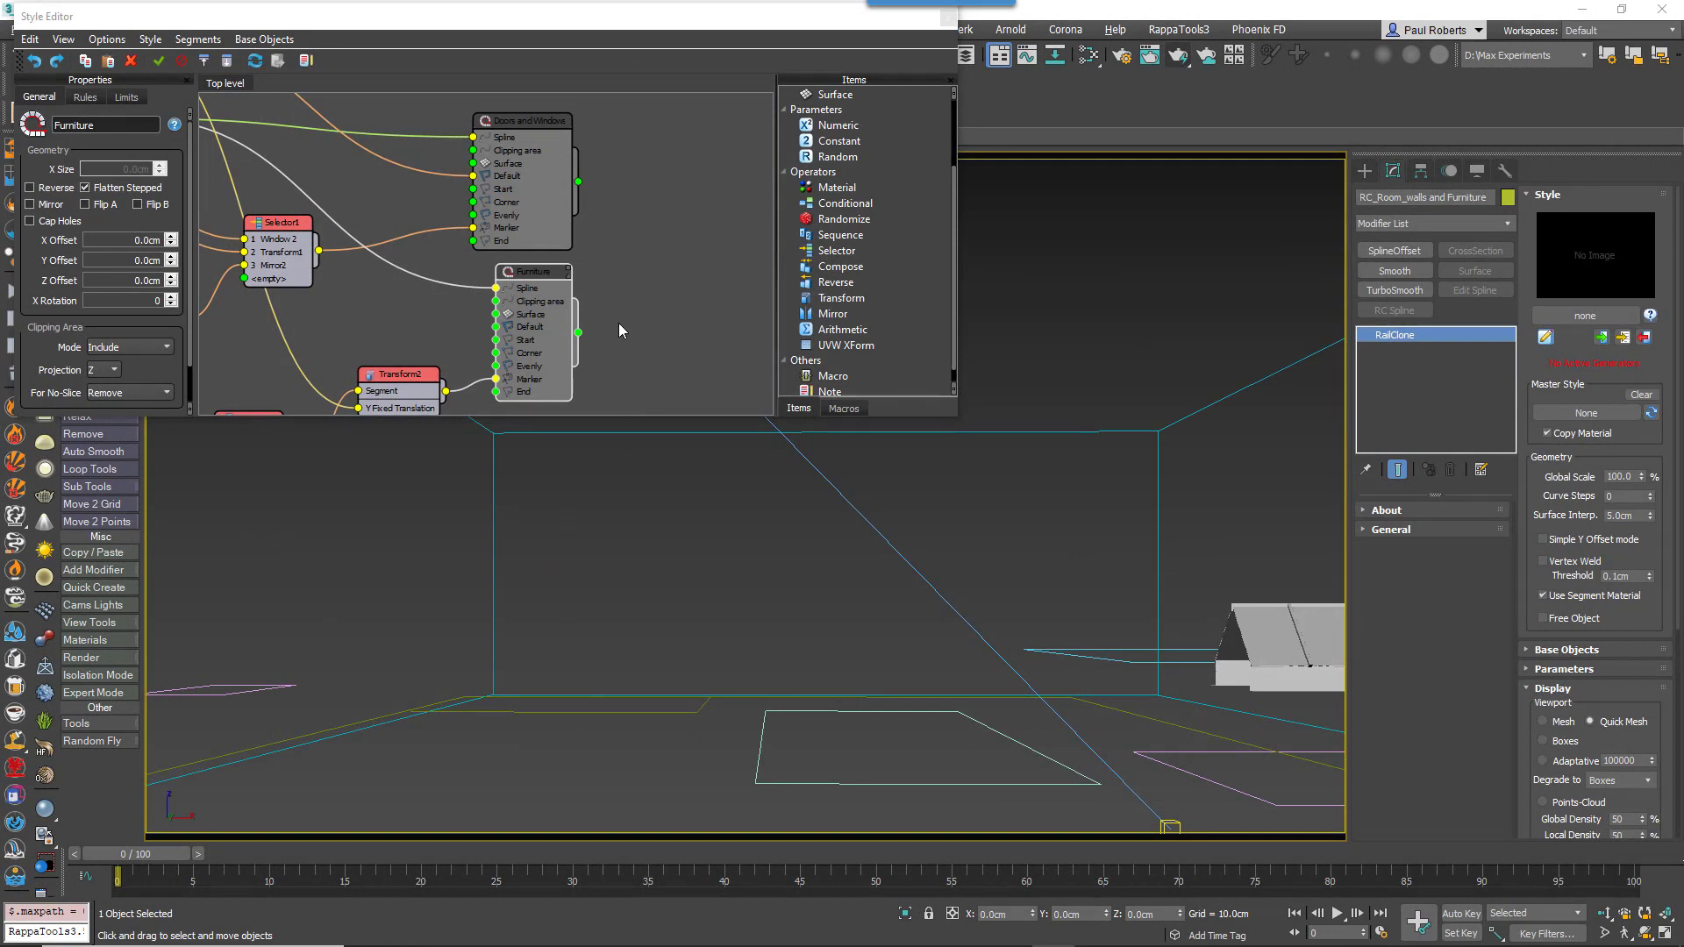
Step: Activate the Doors and Windows and Furniture generators so sofas appear, then select the Furniture spline
left_click(529, 125)
left_click(568, 128)
left_click(566, 277)
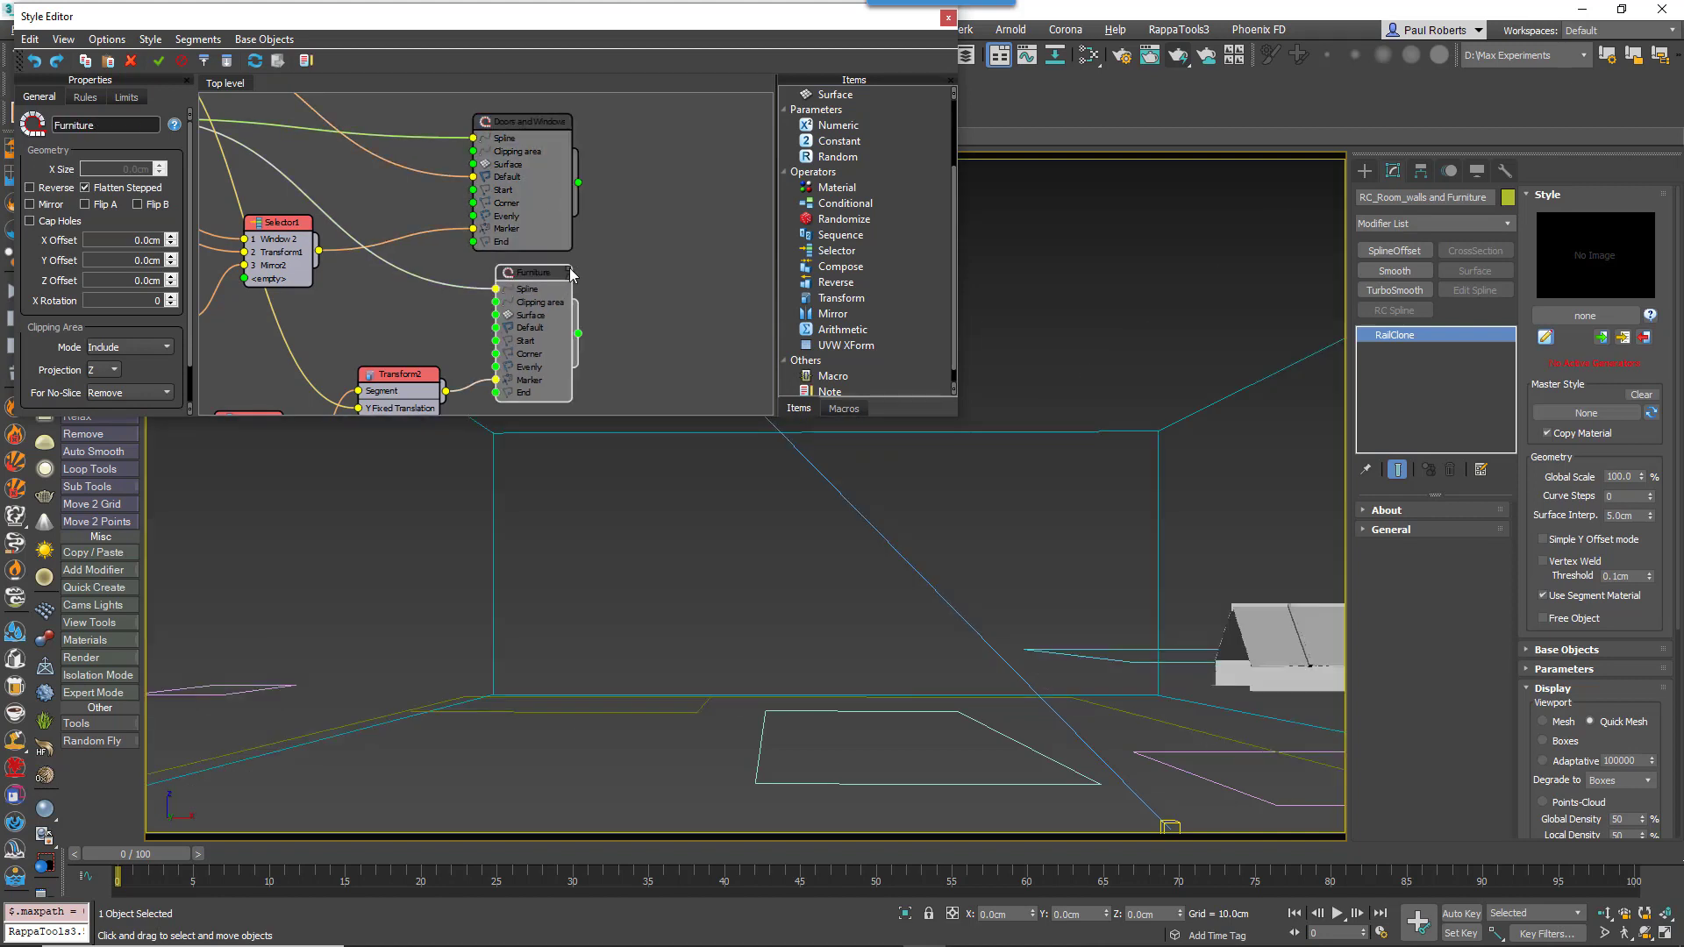
left_click(571, 273)
left_click(570, 273)
left_click(542, 126)
left_click(569, 123)
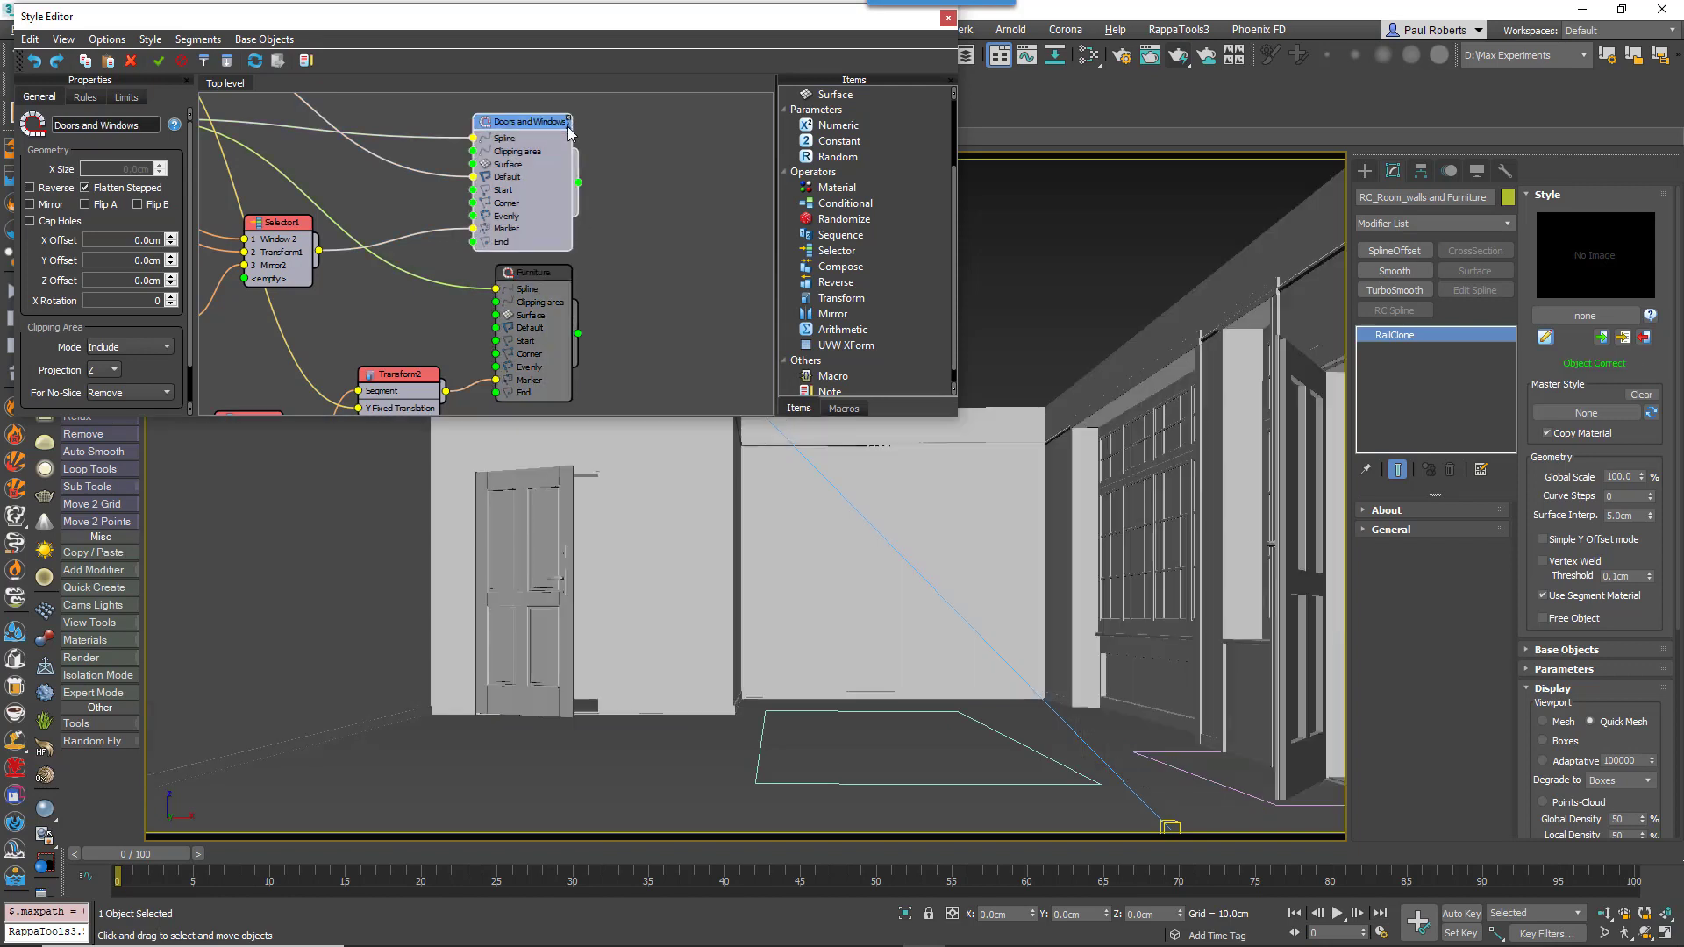
left_click(553, 272)
left_click(566, 272)
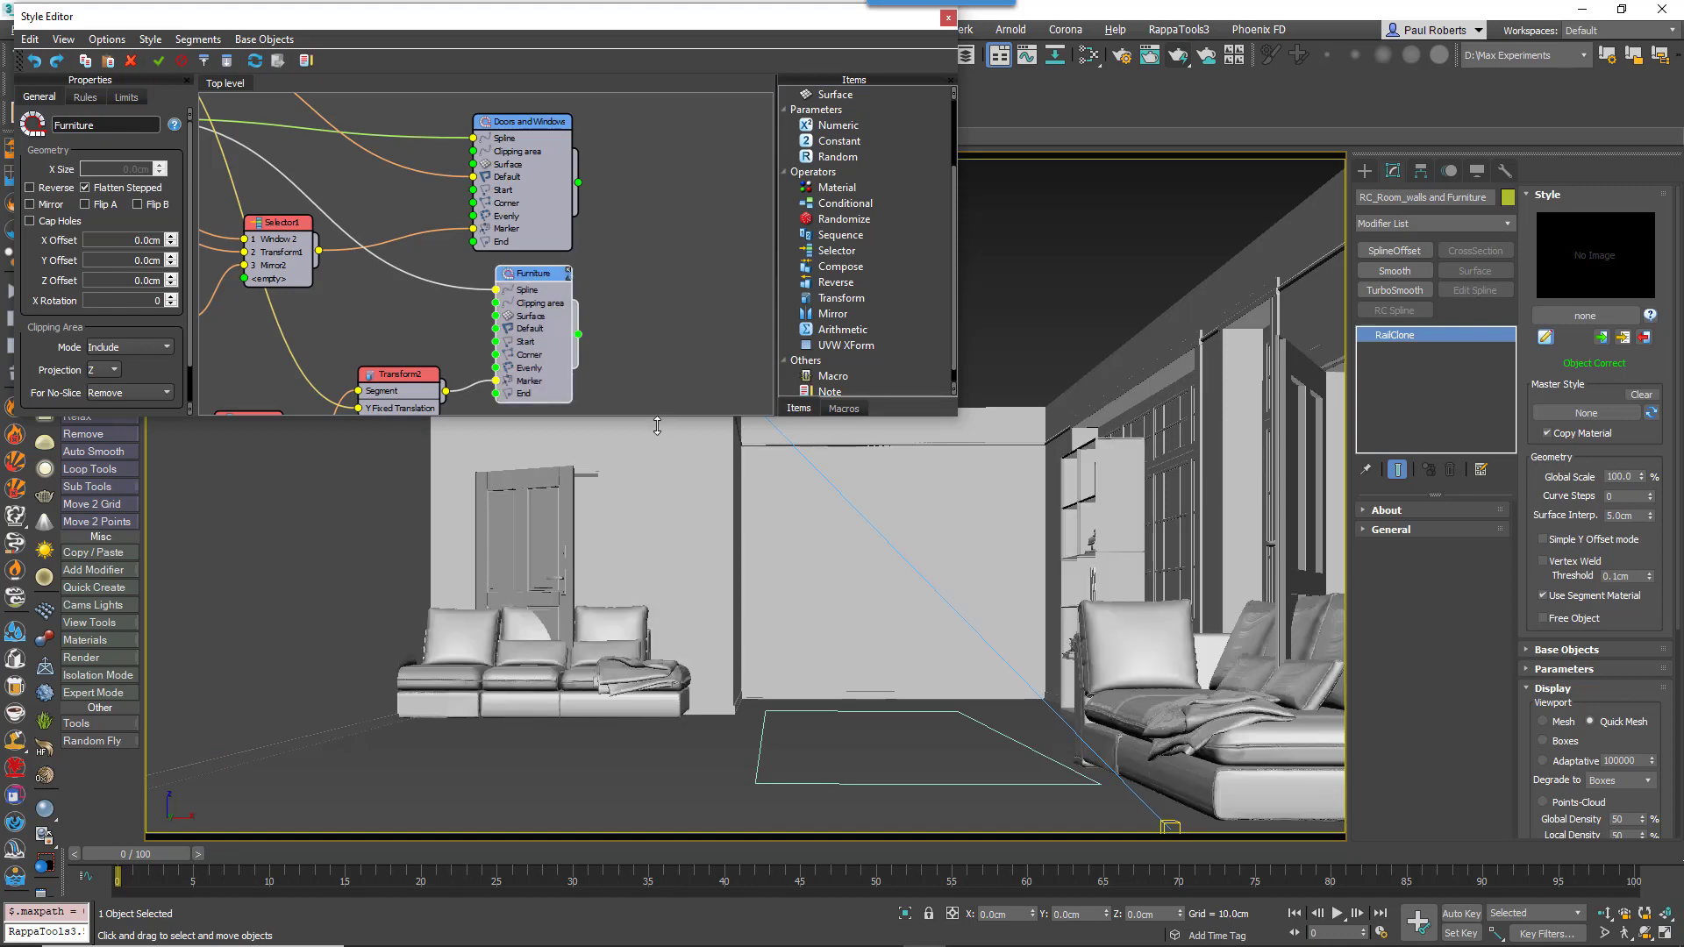
right_click(1001, 593)
left_click(982, 572)
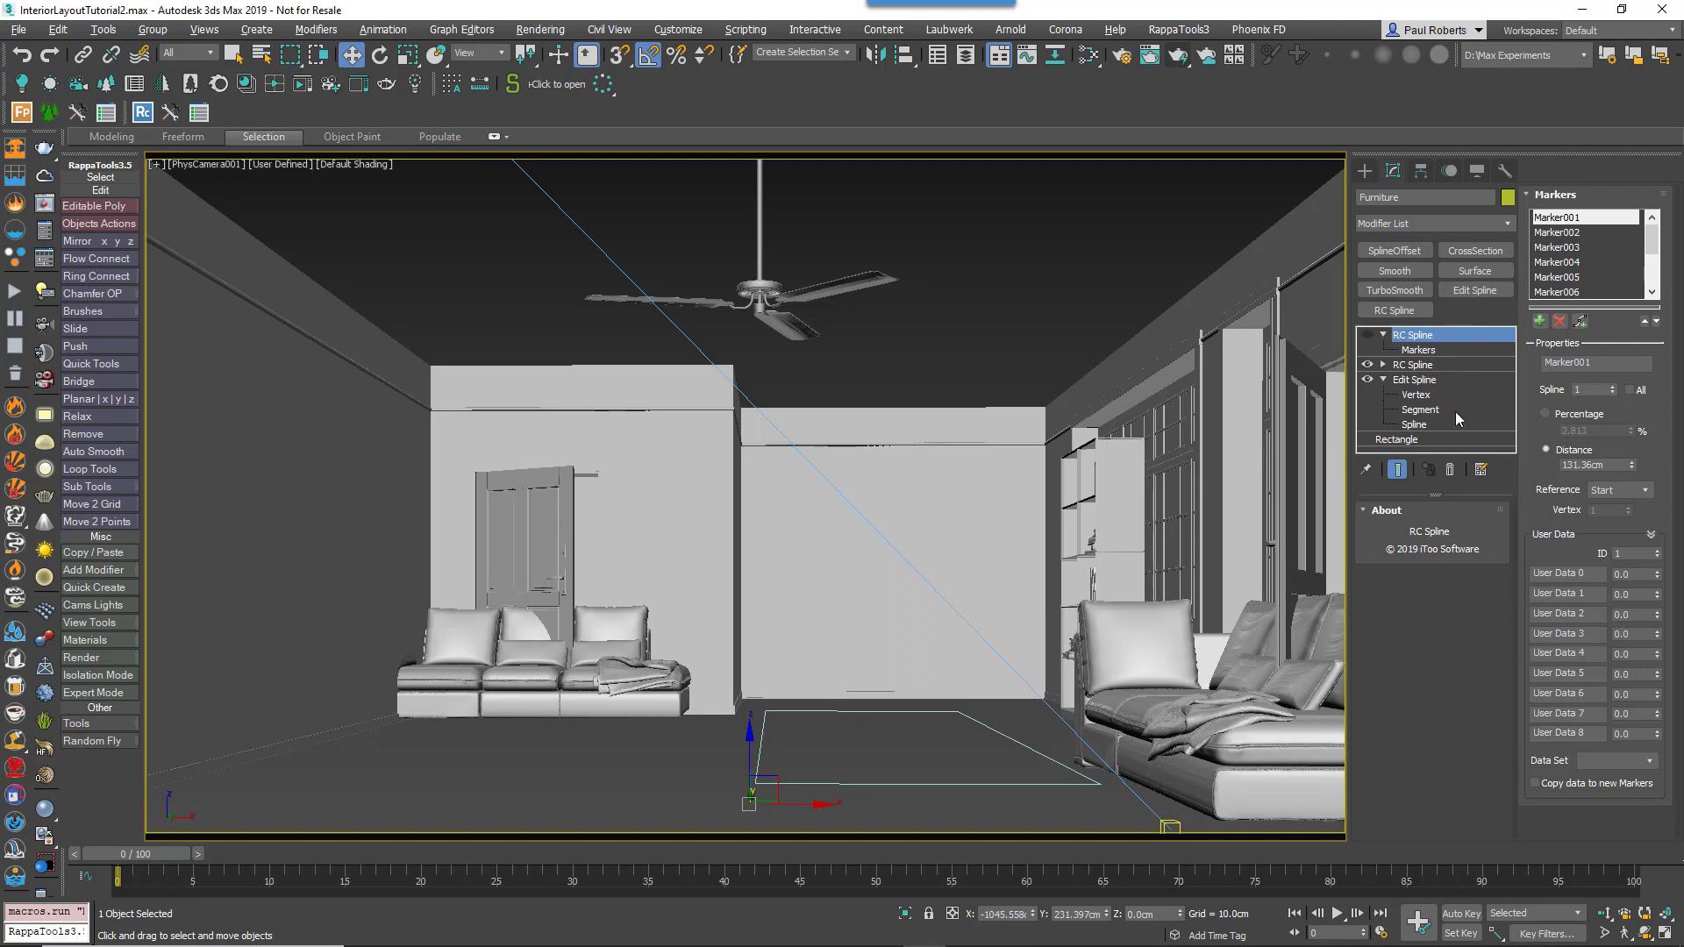
Step: Toggle both RC Spline modifiers' effects on and off and view their markers
left_click(1440, 364)
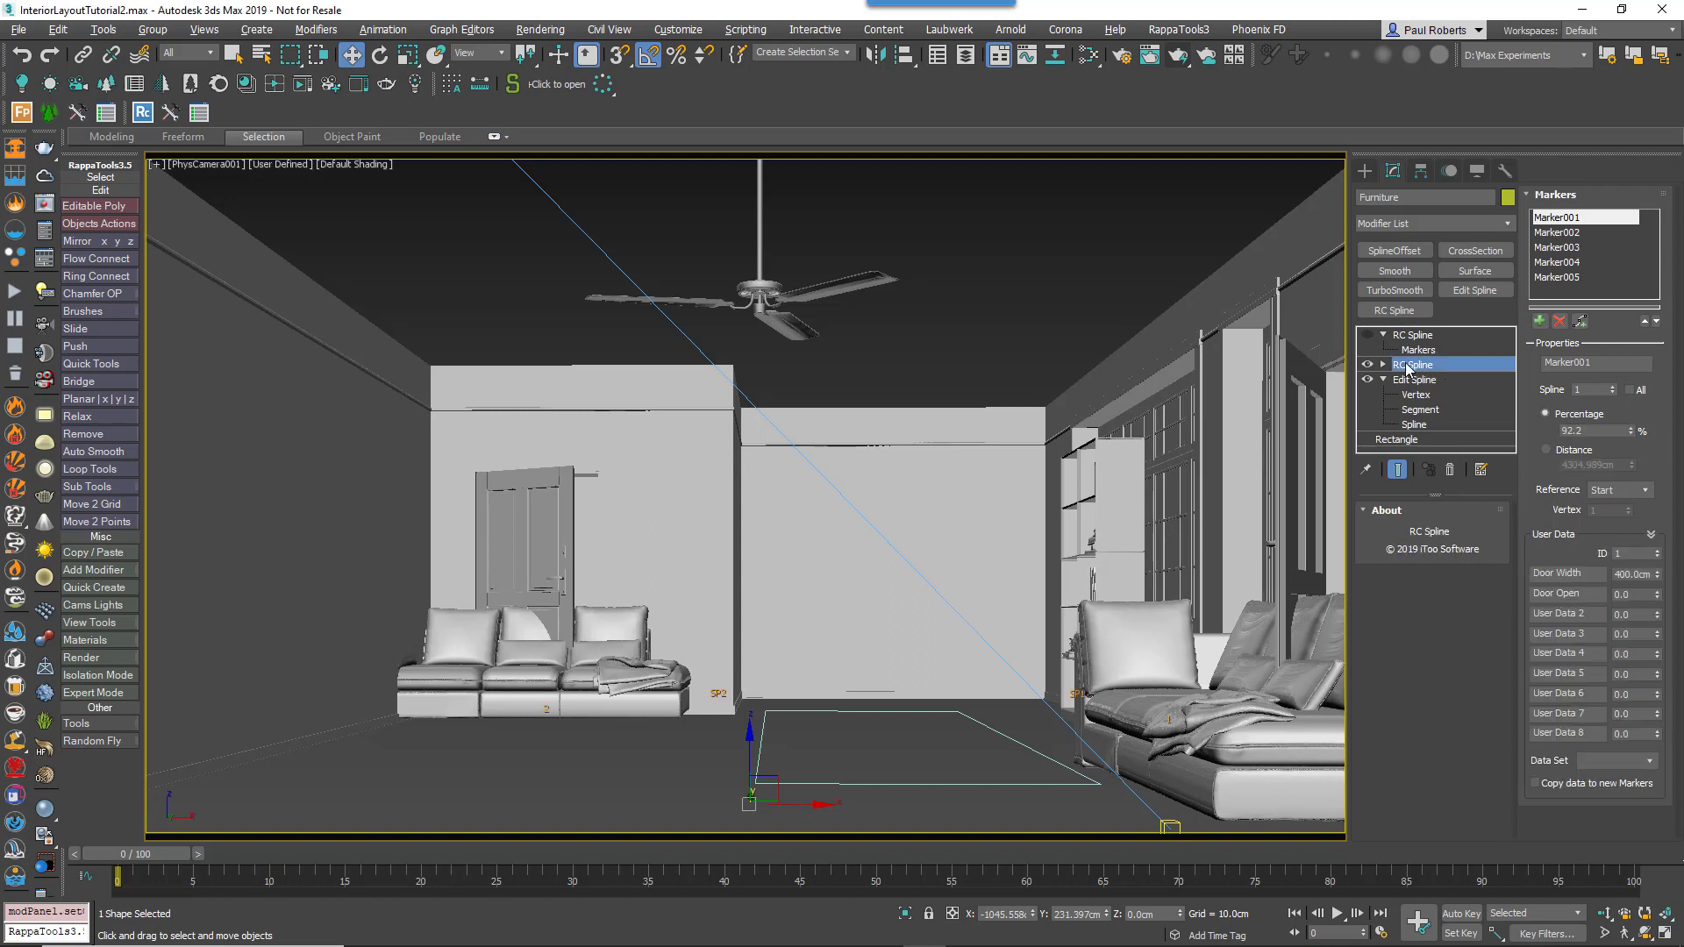
left_click(1368, 365)
left_click(1368, 364)
left_click(1369, 336)
left_click(1417, 338)
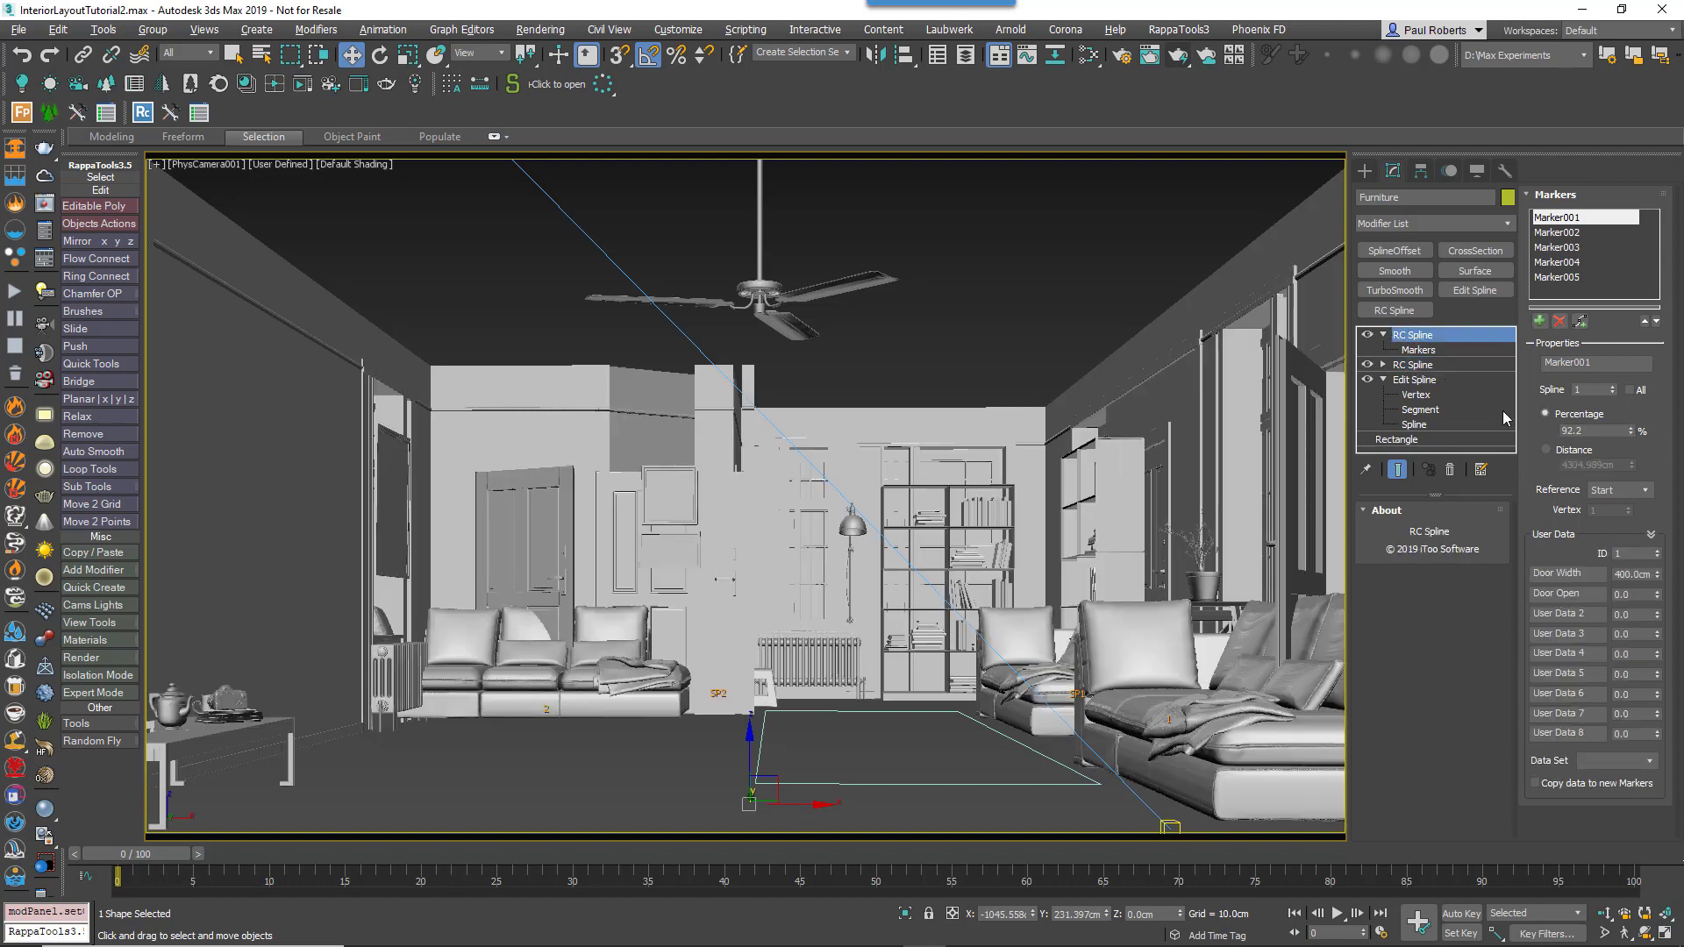
Step: In the RailClone Style Editor, set the Furniture generator's Marker Modifier to 1
left_click(1211, 667)
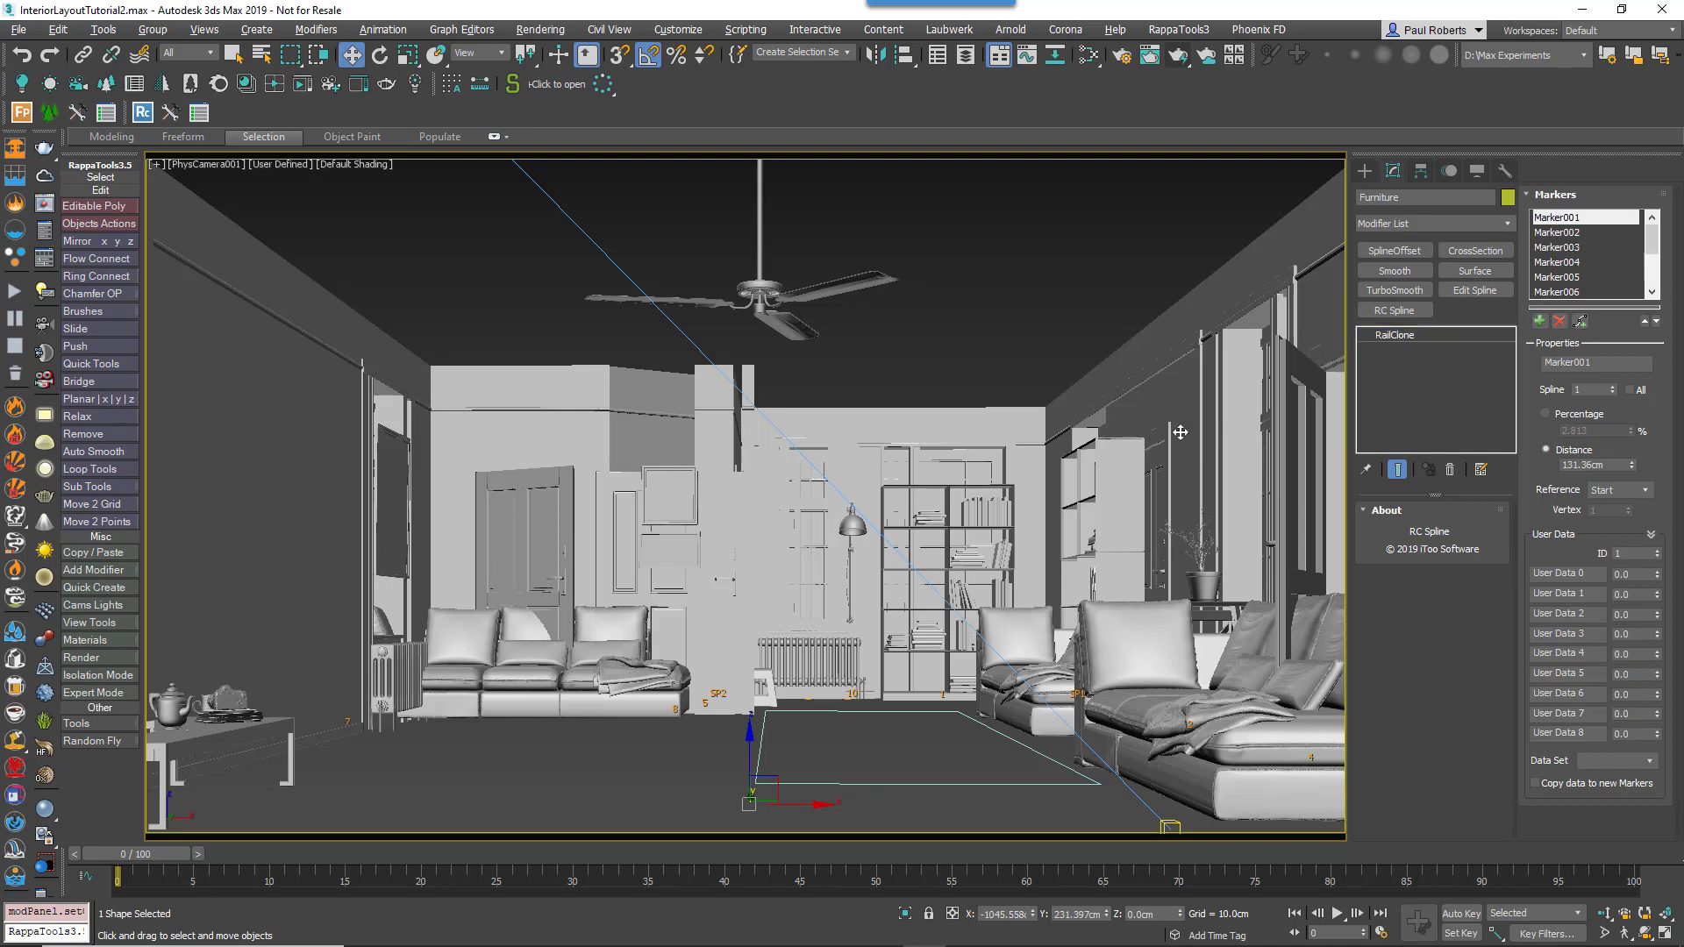
left_click(1597, 214)
right_click(547, 279)
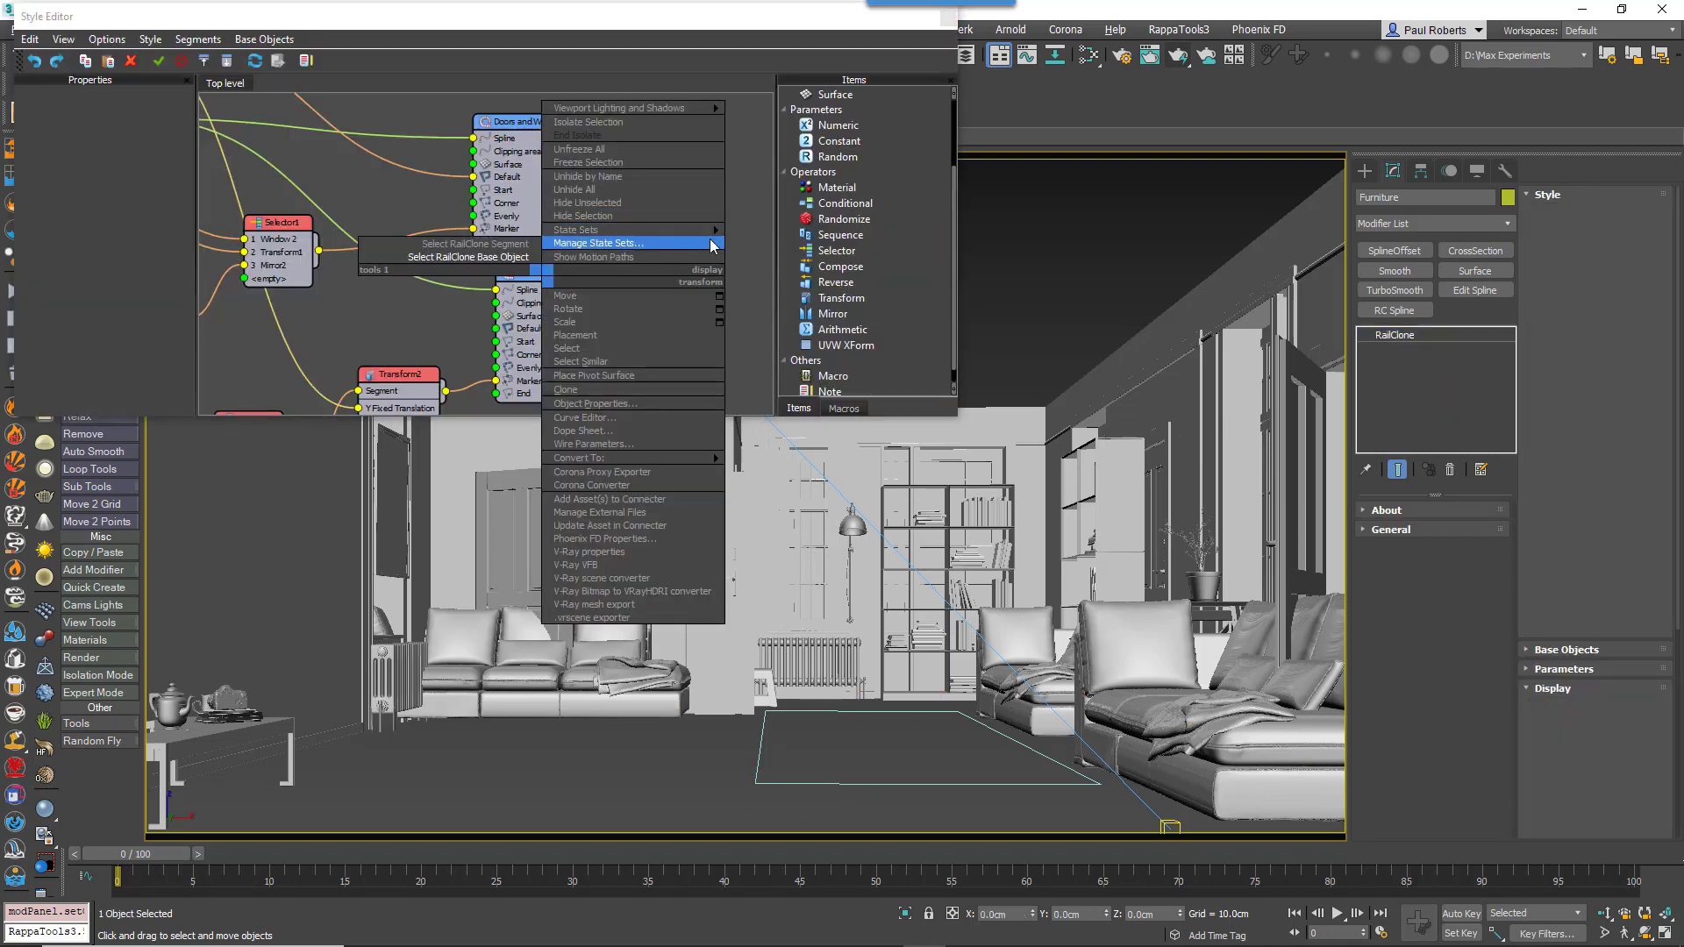
left_click(755, 246)
middle_click_drag(576, 239, 600, 240)
left_click(561, 279)
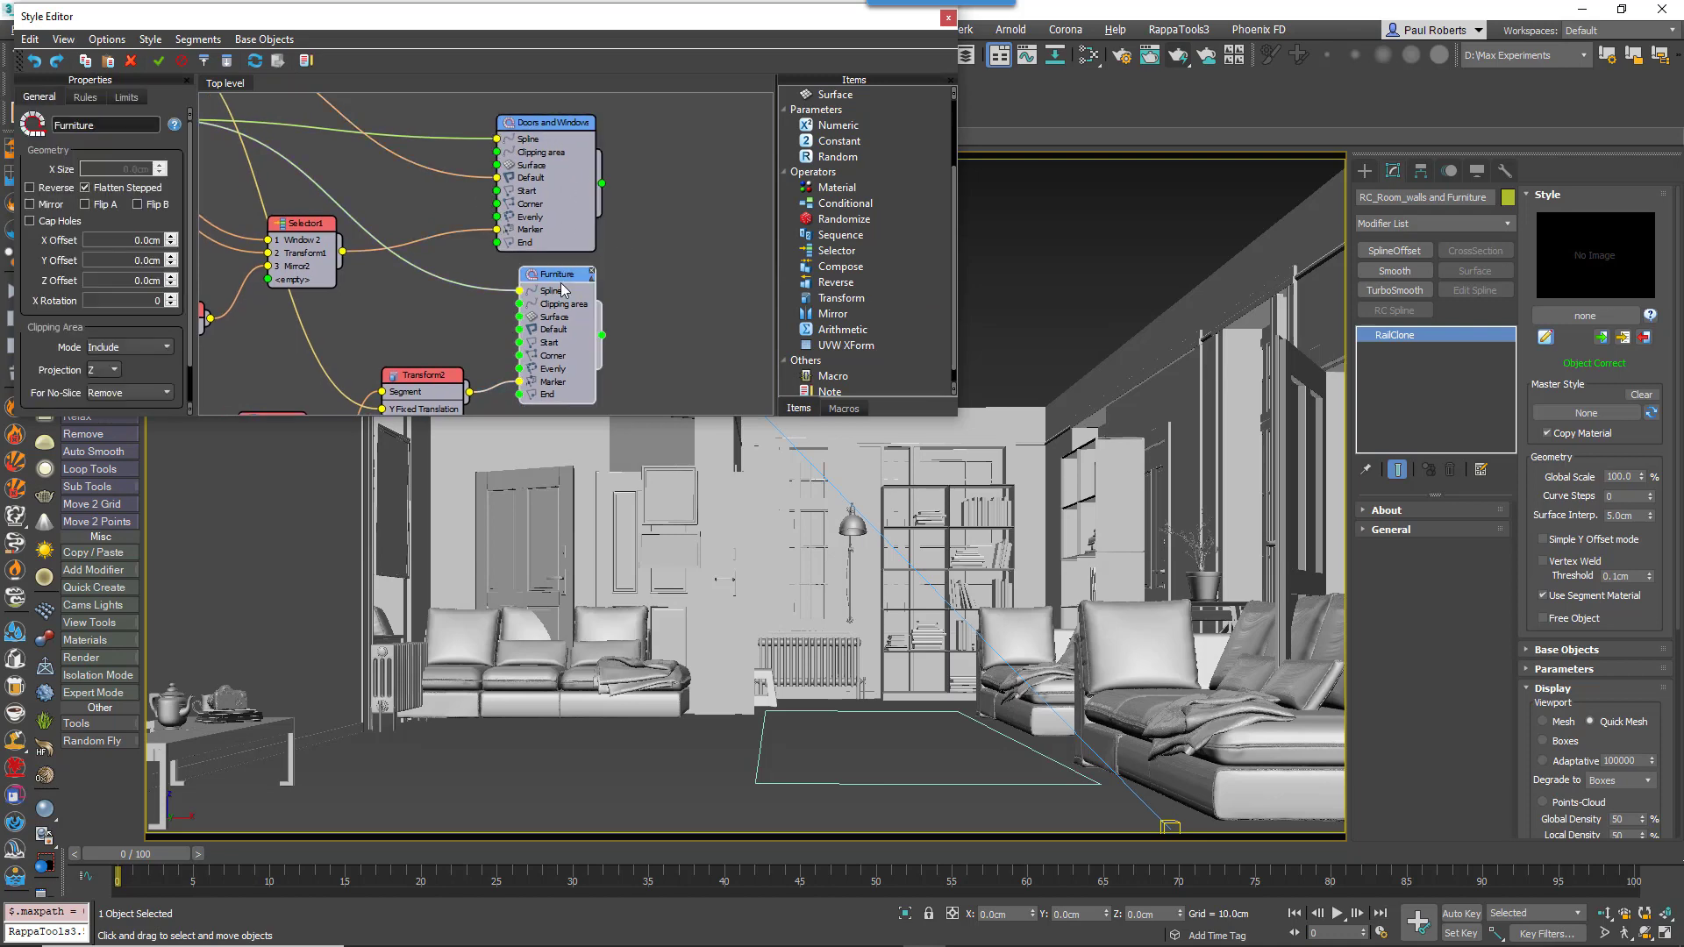
left_click_drag(187, 242, 202, 380)
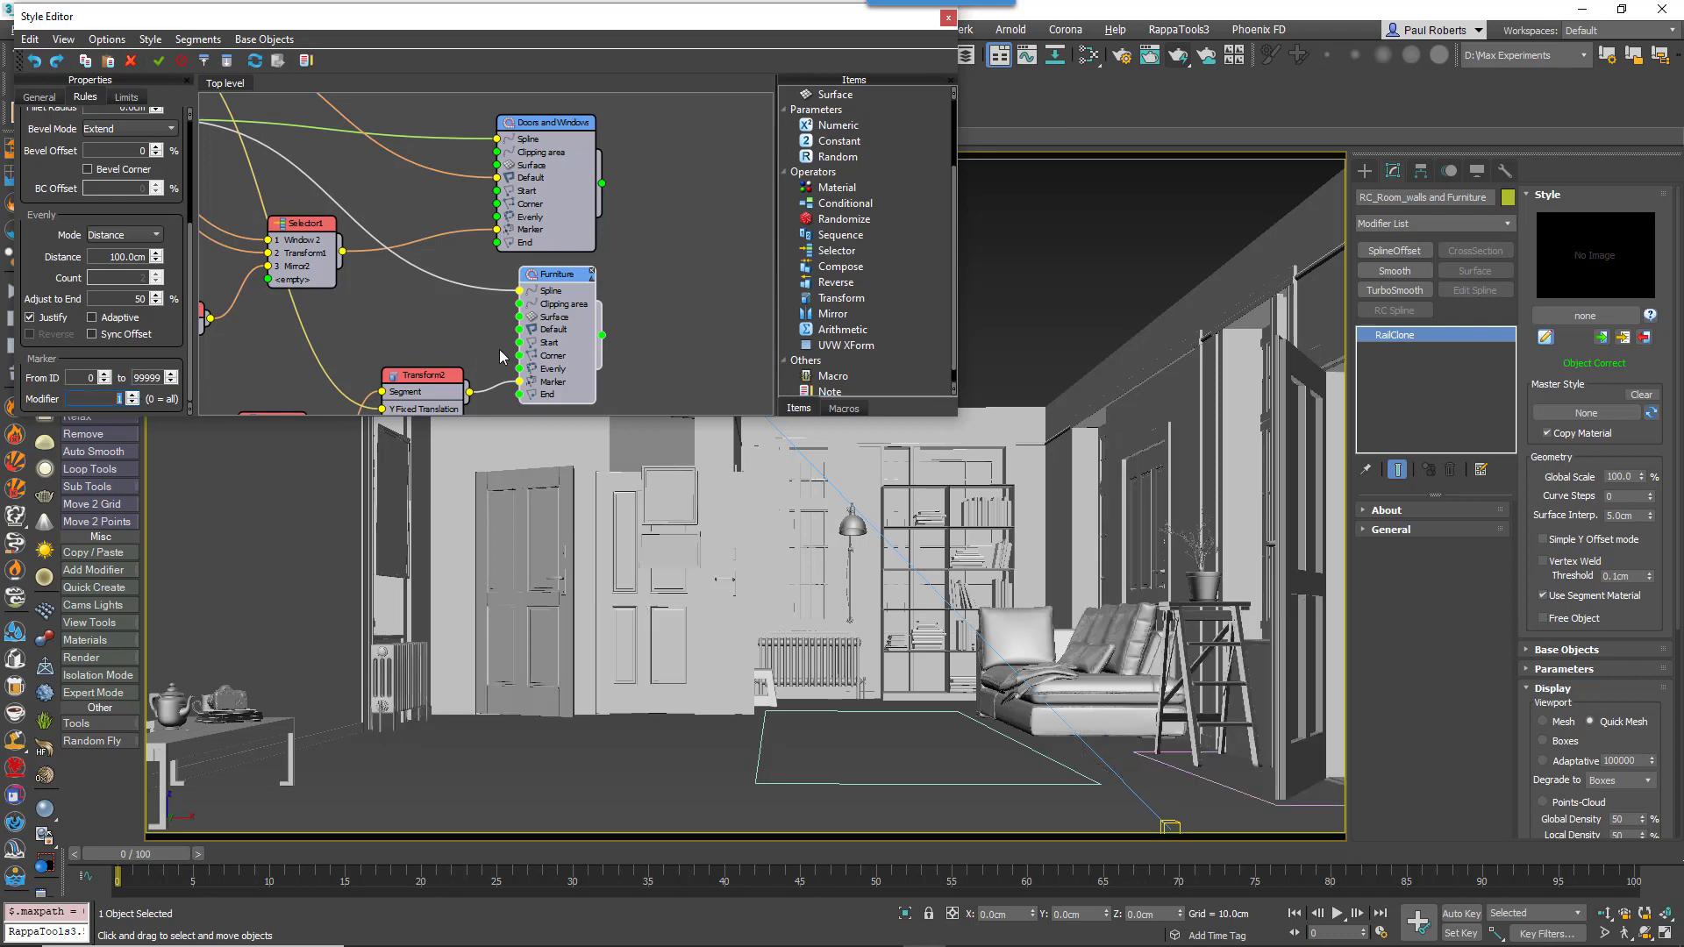
Step: Set the Doors and Windows generator's Marker Modifier to RC Spline modifier 1
left_click(565, 130)
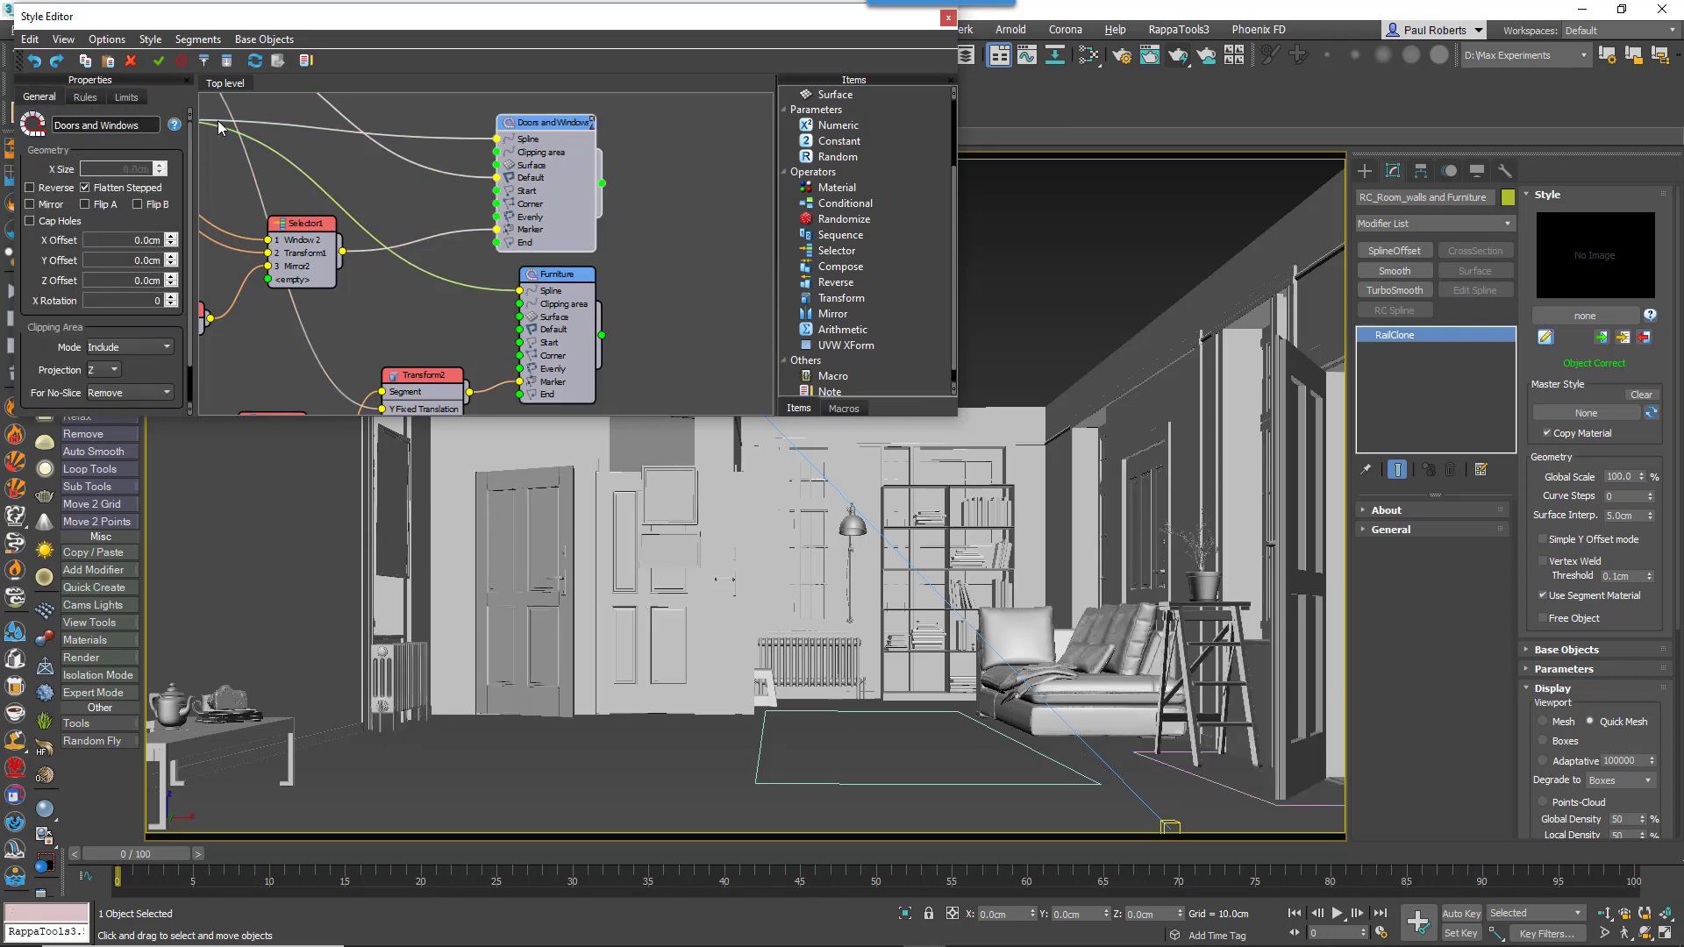
left_click(87, 98)
scroll(138, 401, "down", 5)
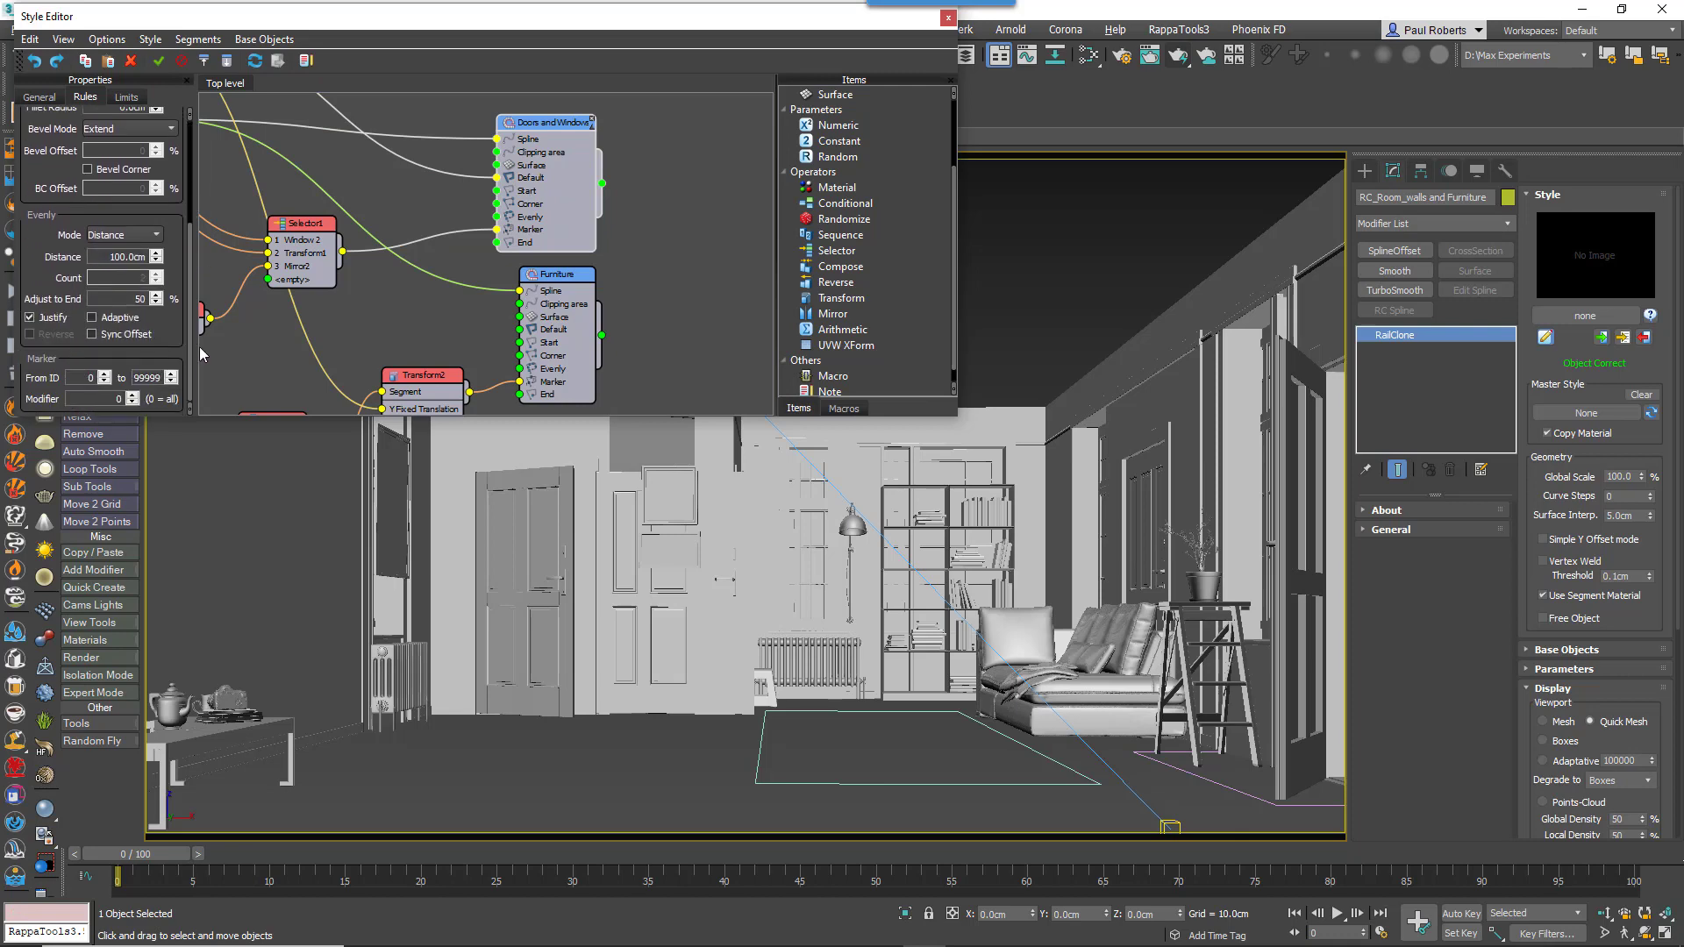
left_click(134, 395)
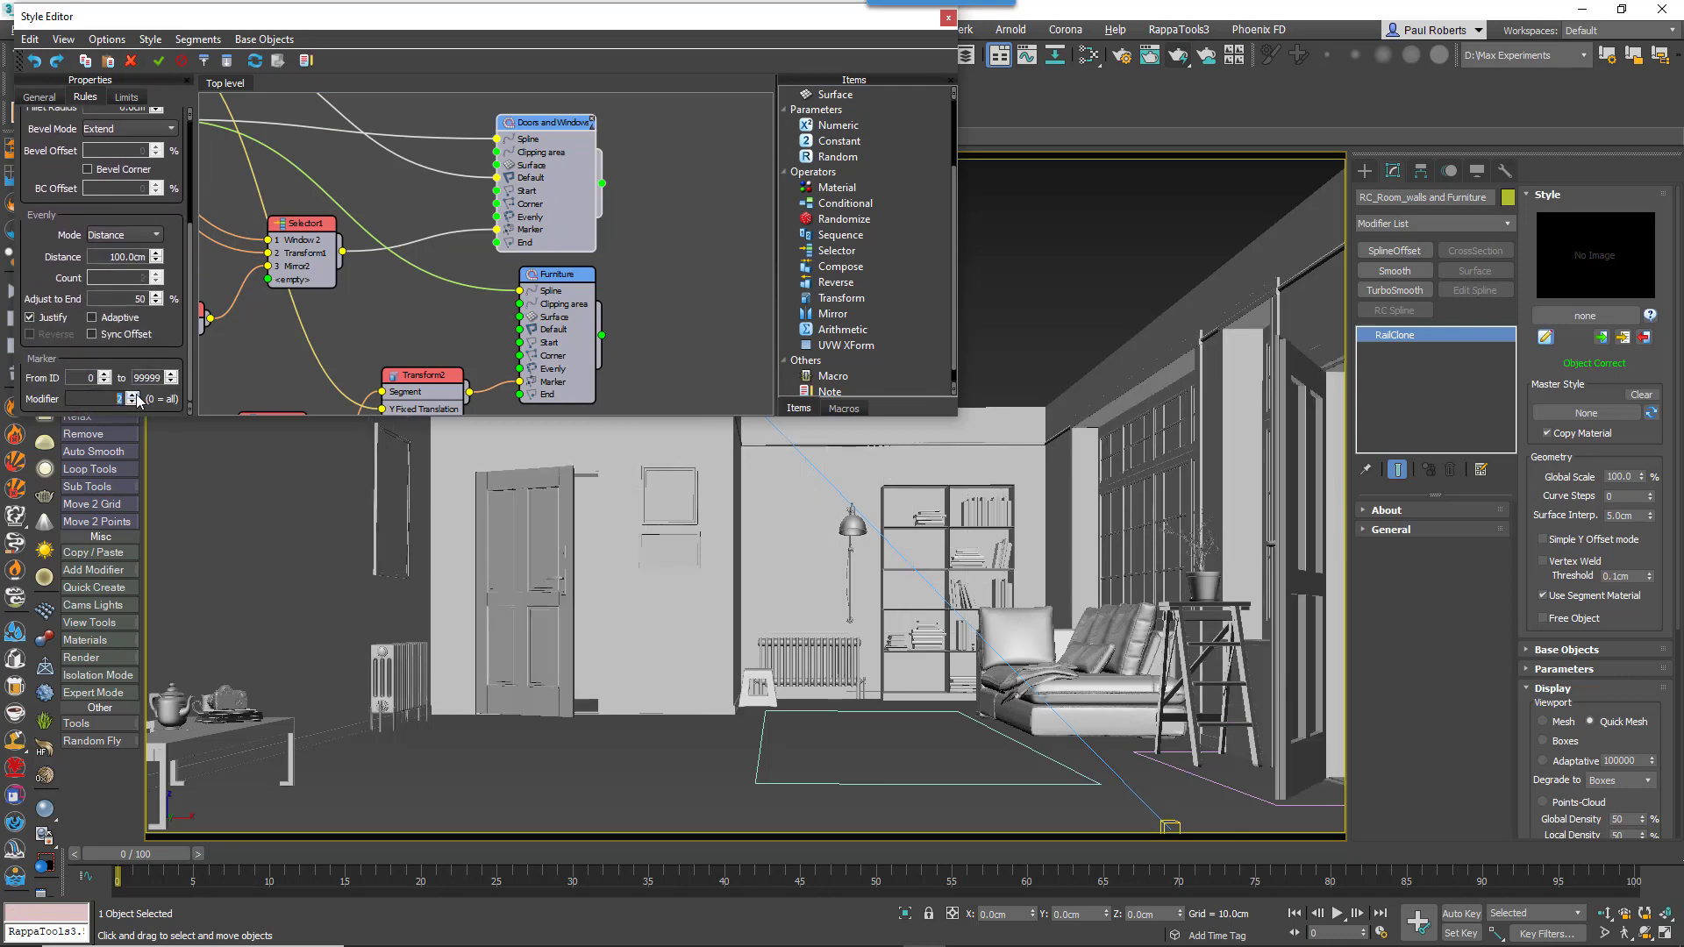
Step: On the furniture spline's second RC Spline modifier, give Marker007 ID 1 and a 300cm door width
left_click(948, 18)
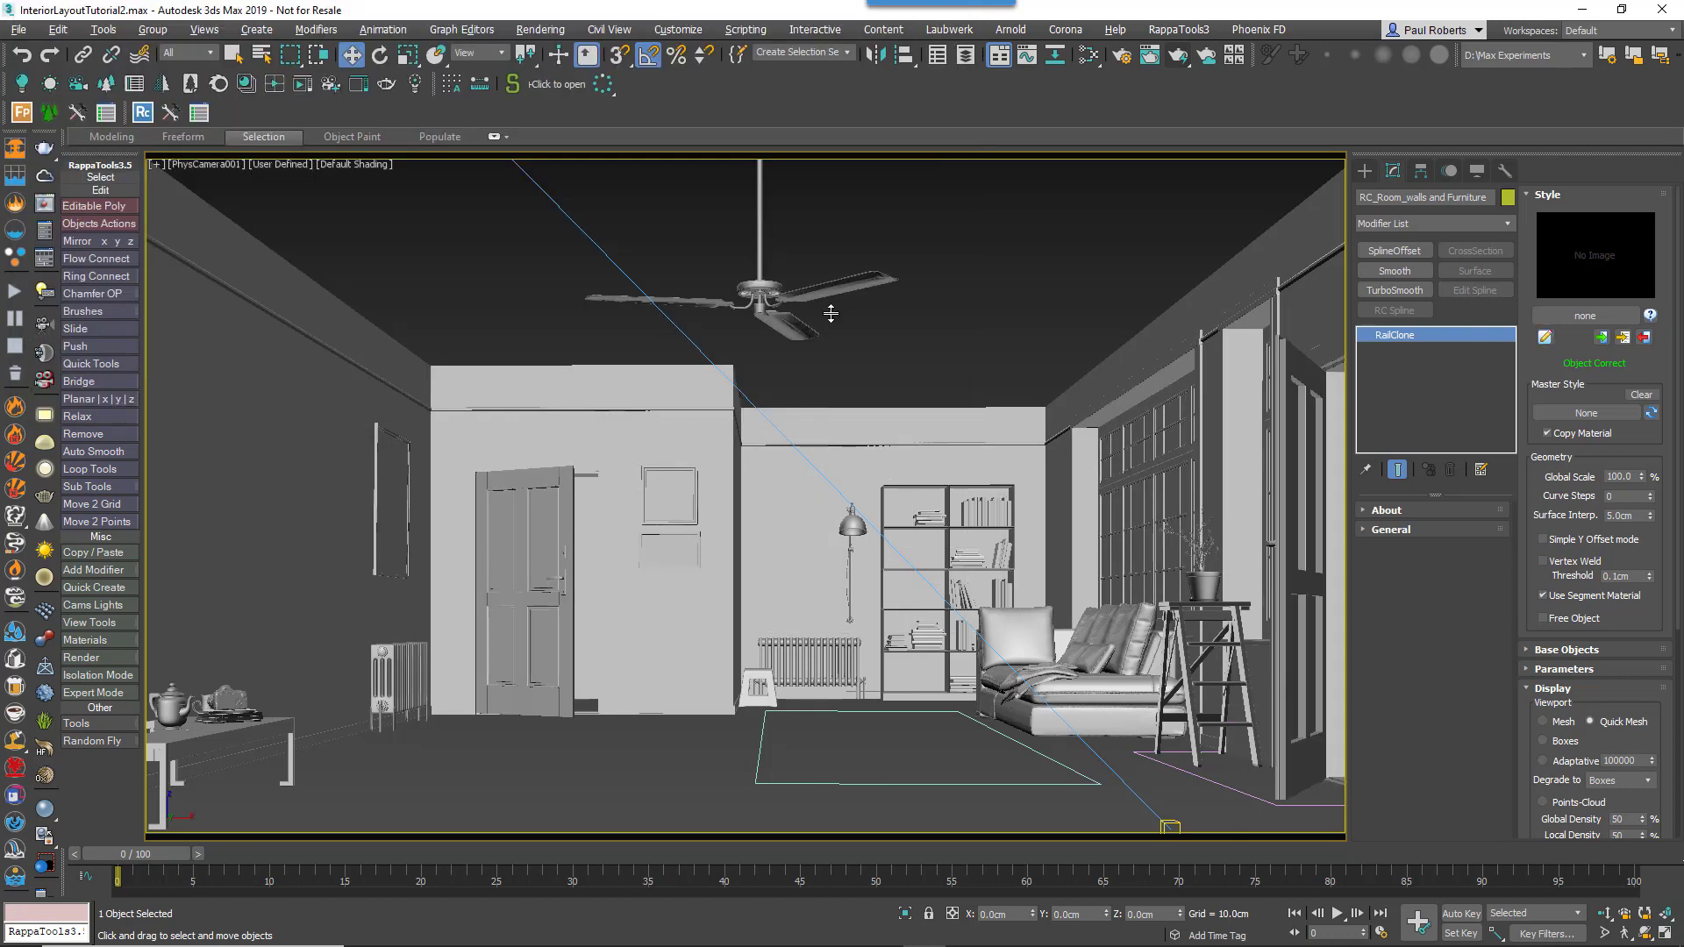
left_click(976, 687)
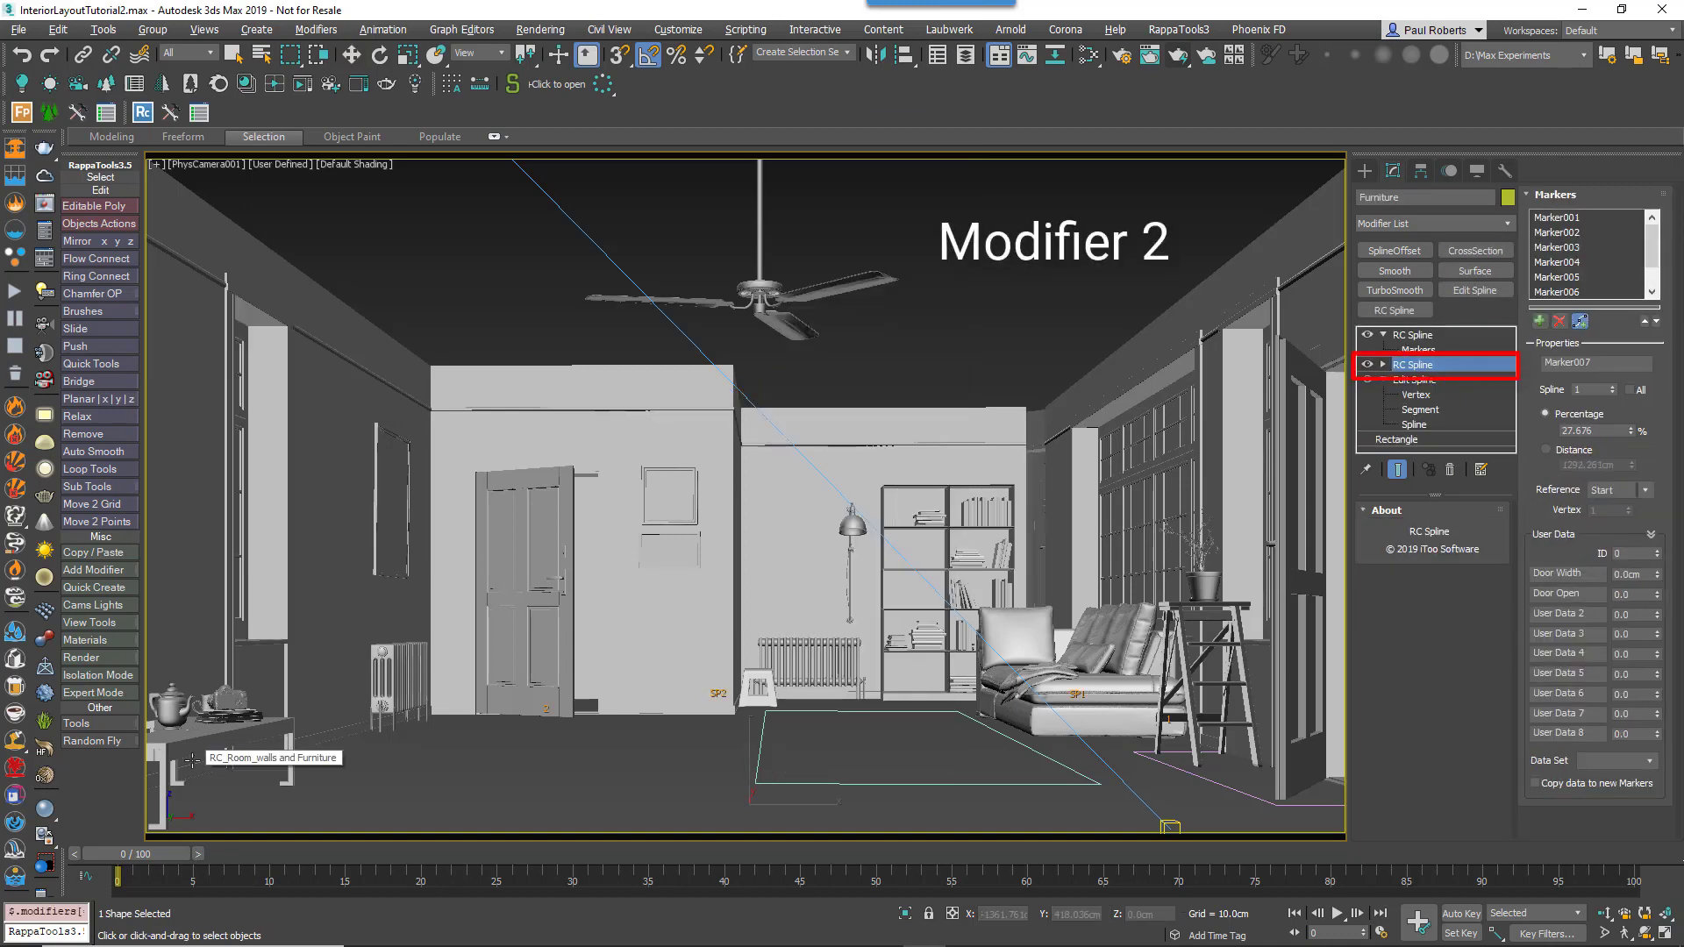
left_click(1657, 550)
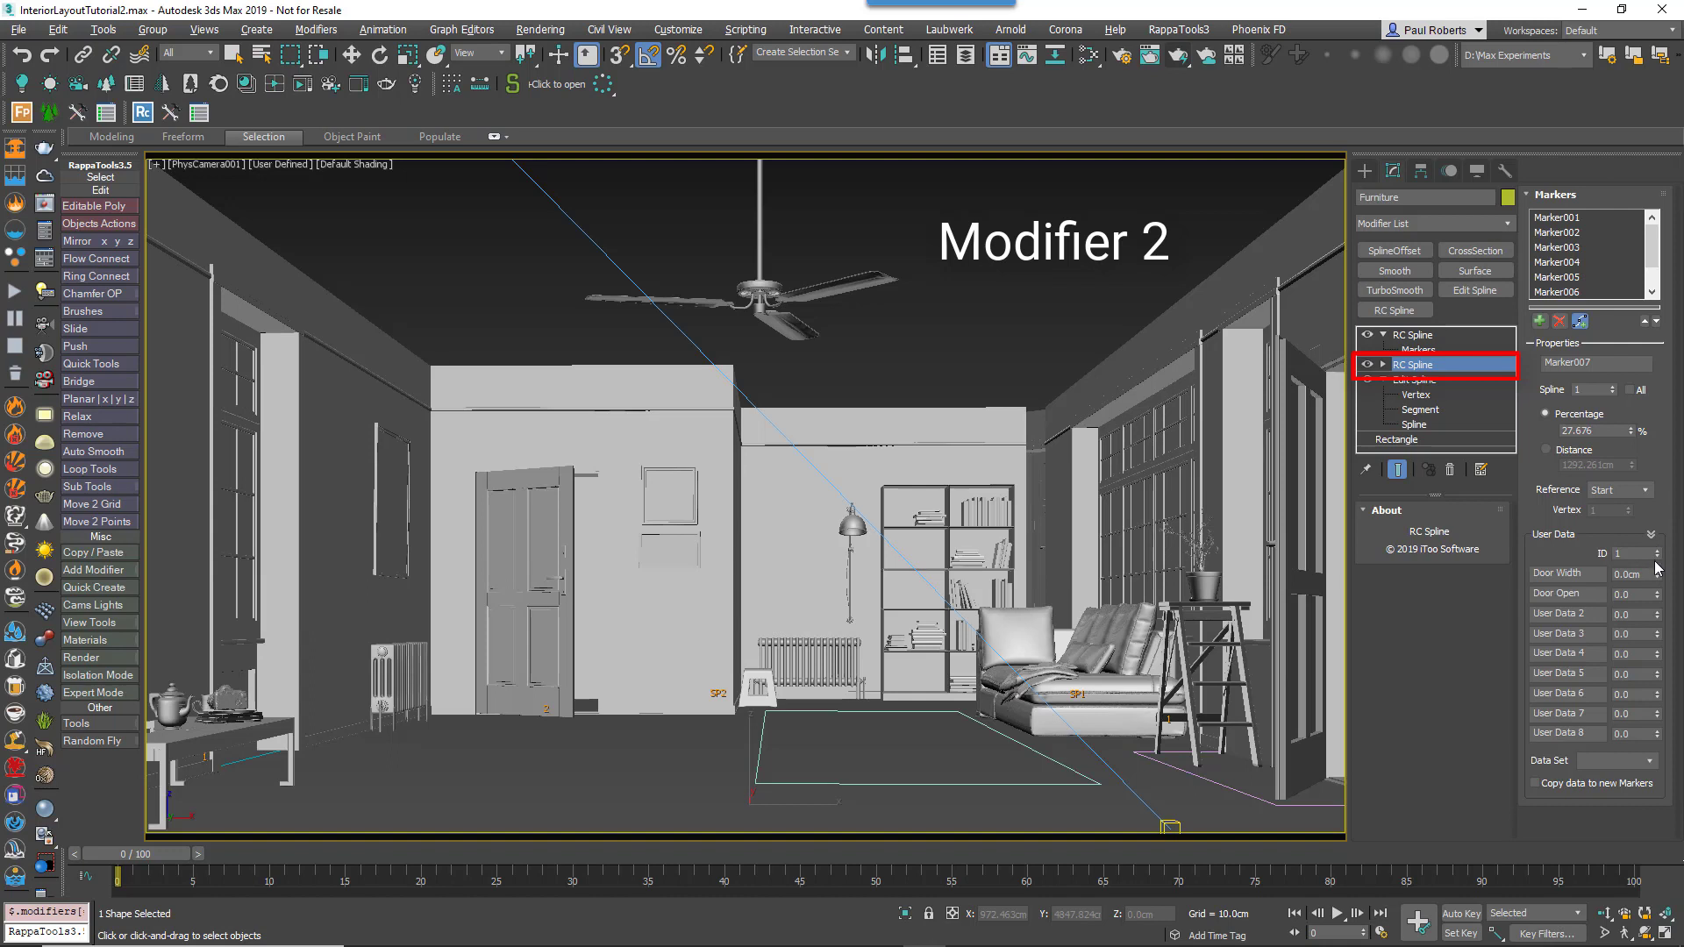
left_click_drag(1658, 577, 1664, 583)
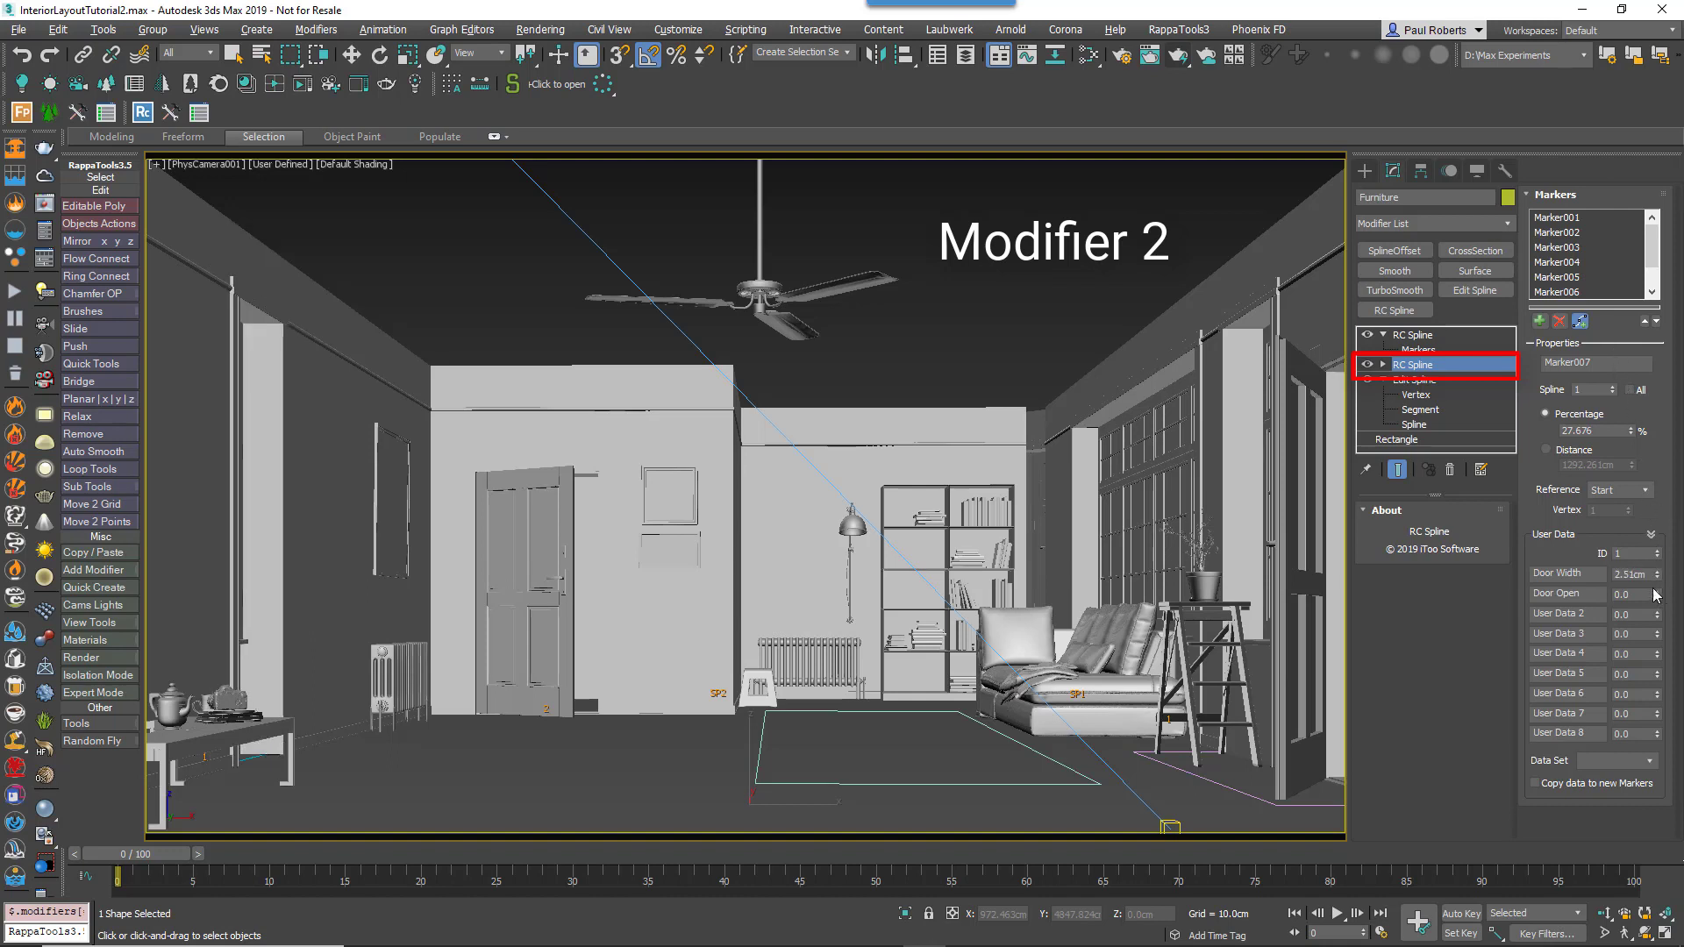
left_click(1631, 575)
type("300")
key("Return")
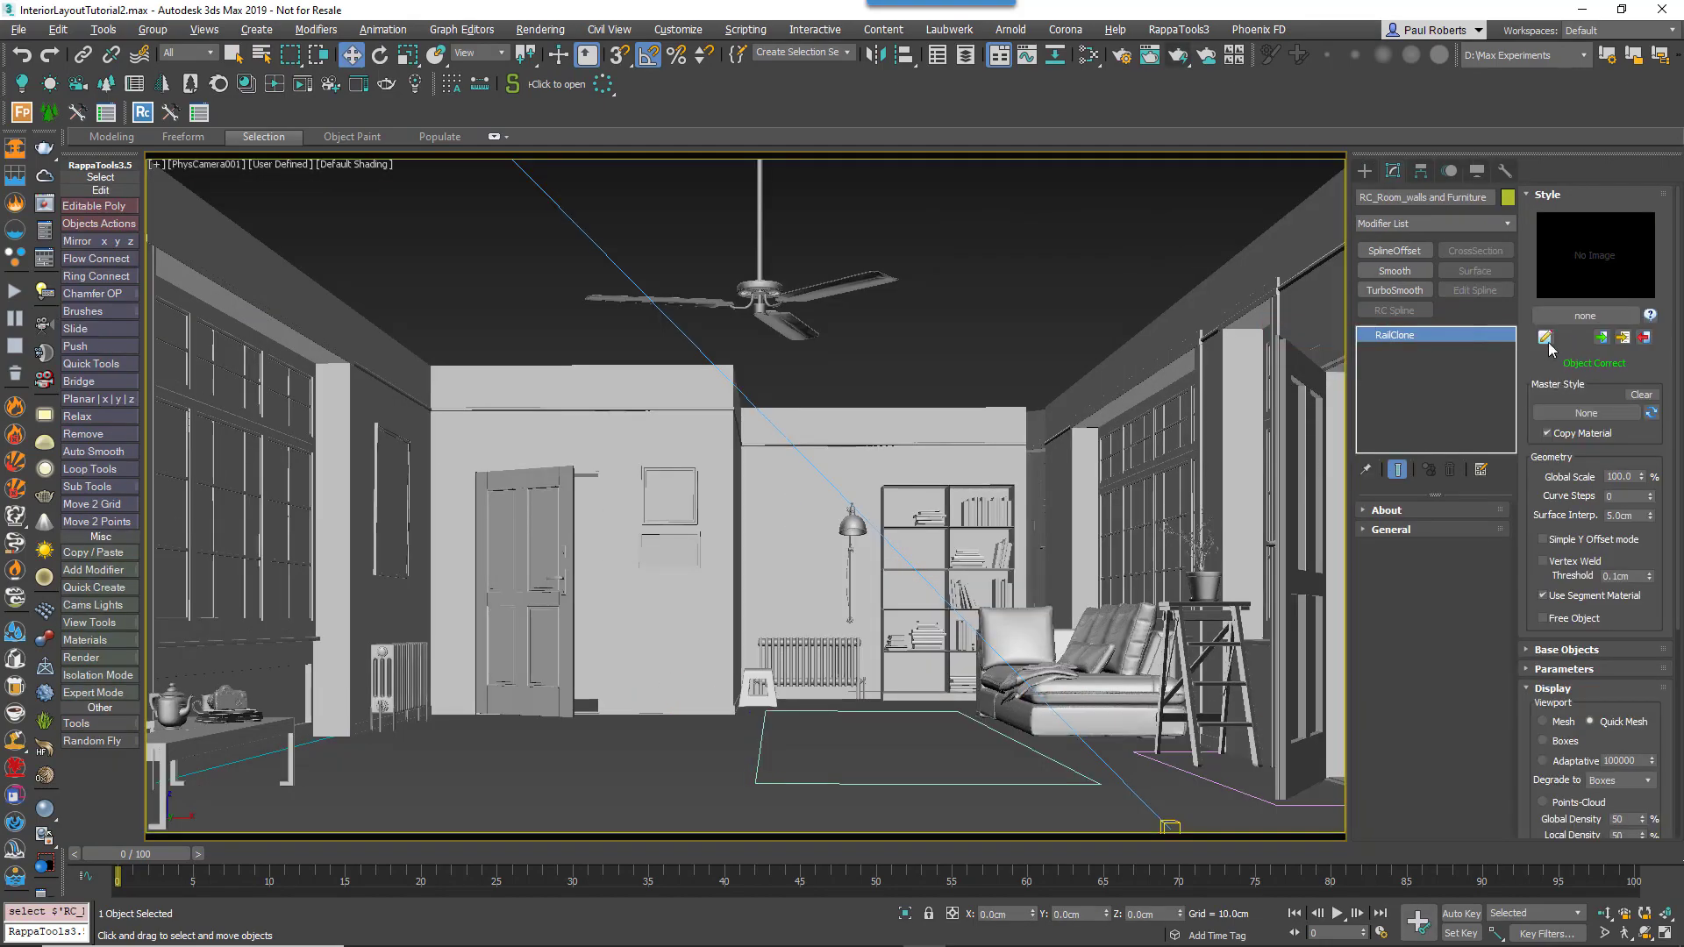
Step: Disable the Furniture generator in the RailClone Style Editor
left_click(1546, 337)
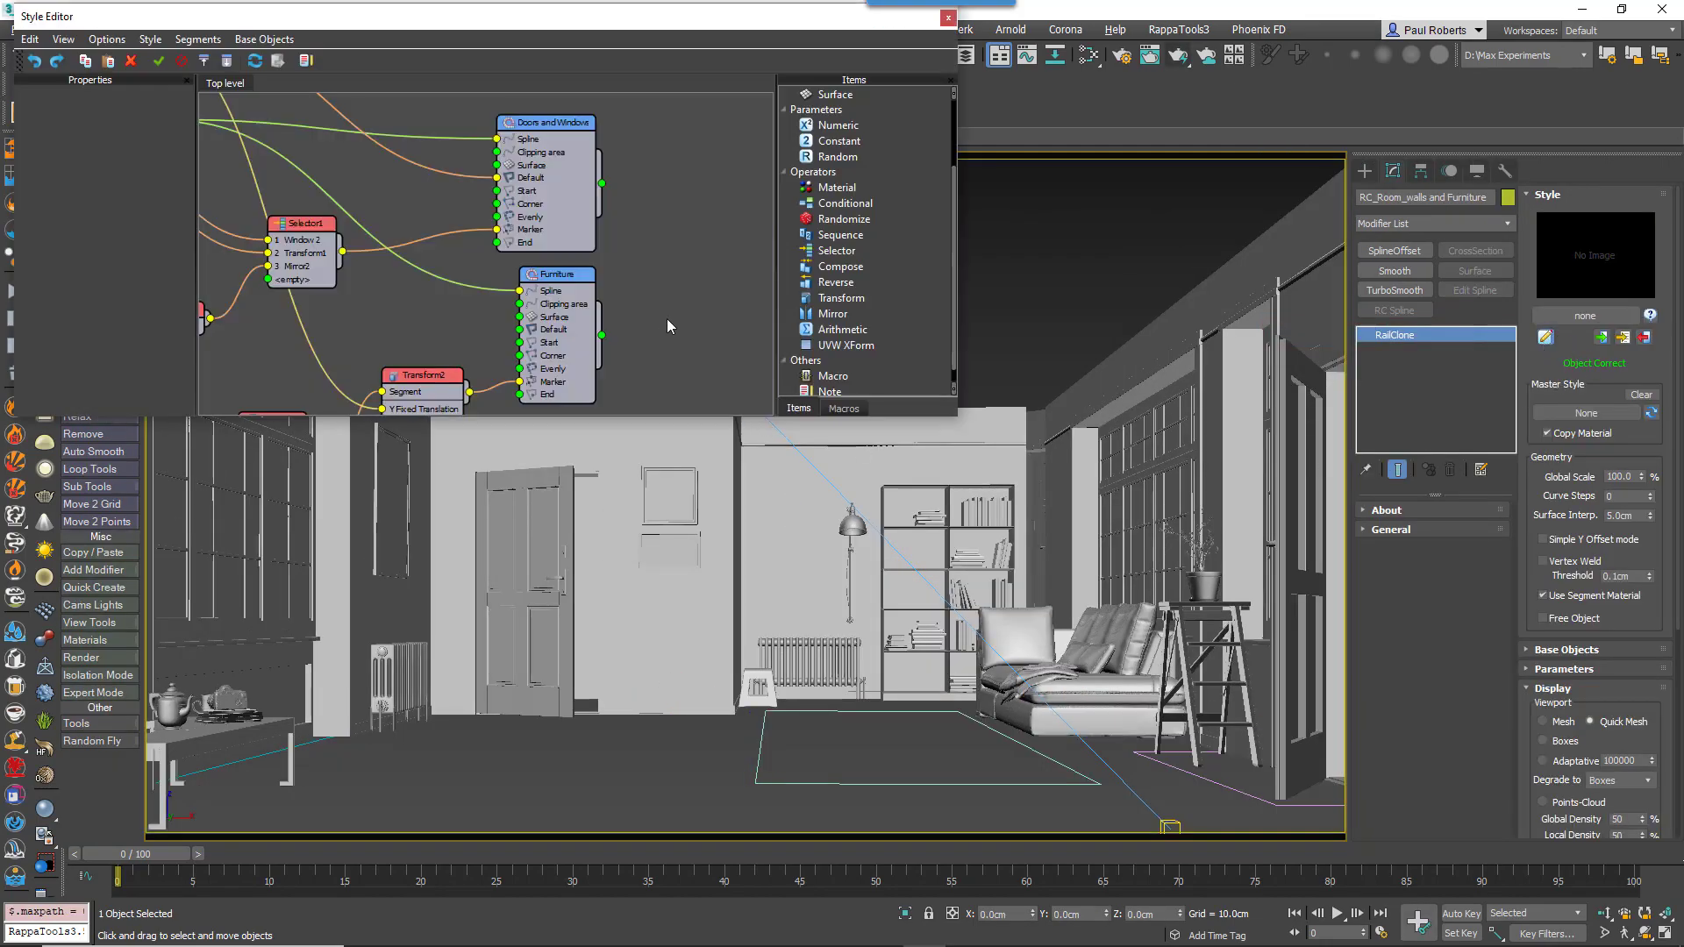
left_click(569, 275)
left_click(593, 273)
Step: Restrict the Doors and Windows generator's marker ID range to 0 through 1
left_click(541, 124)
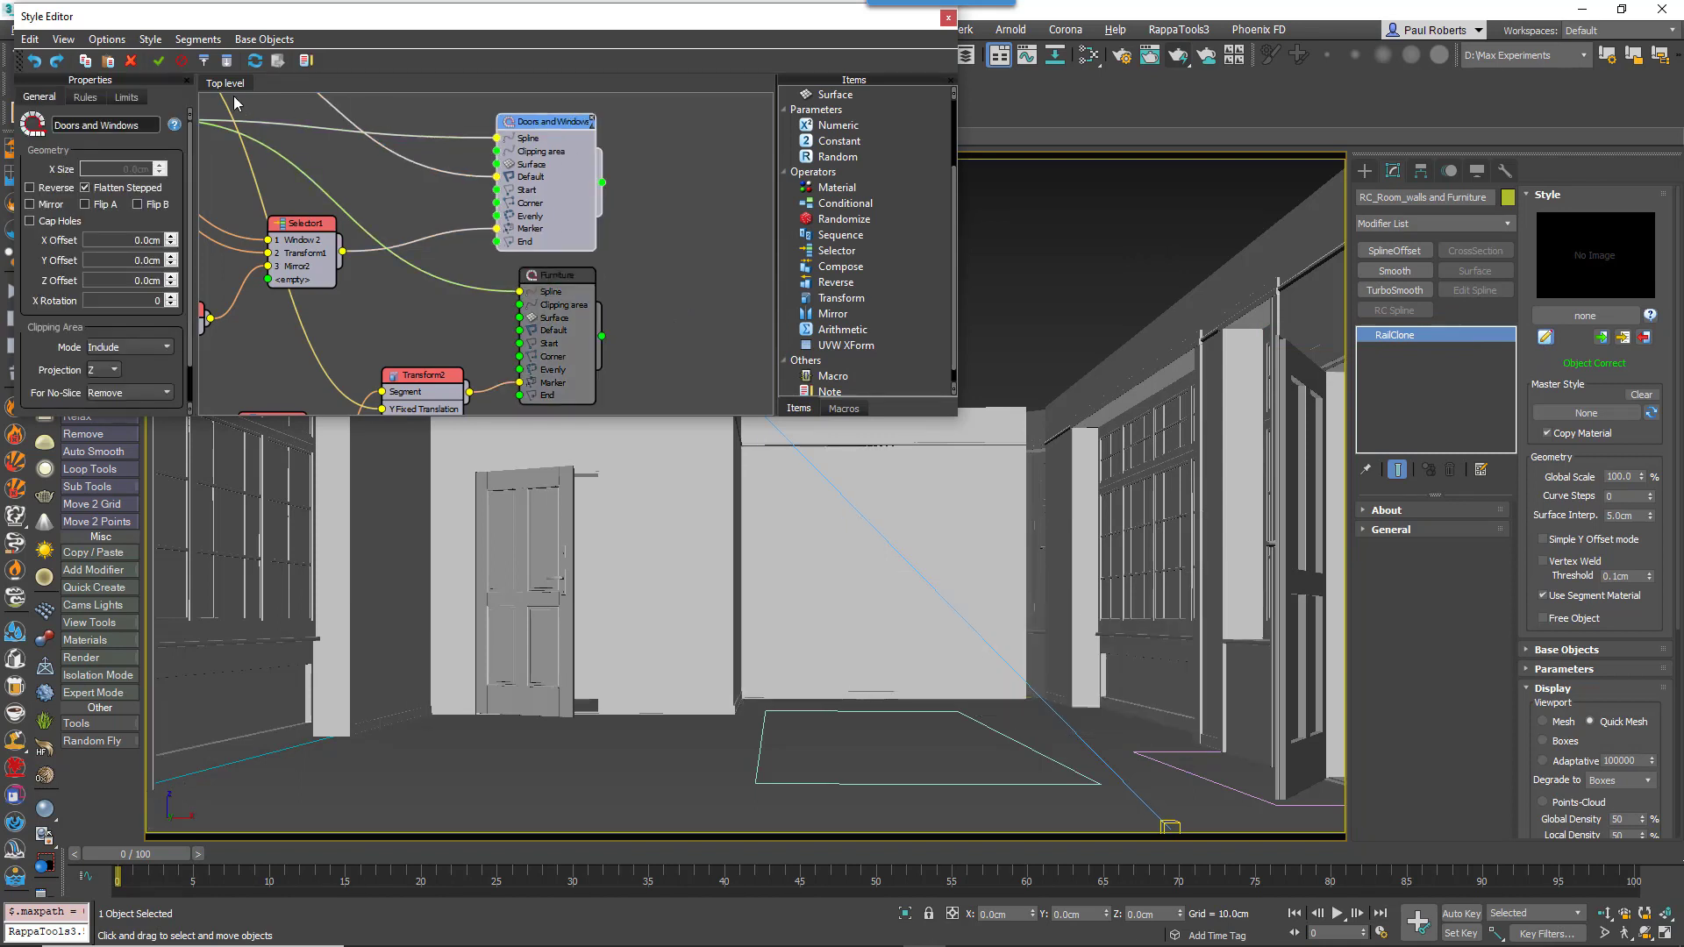
left_click(86, 97)
scroll(193, 174, "down", 4)
left_click(87, 378)
double_click(157, 377)
key("BackSpace")
key("Tab")
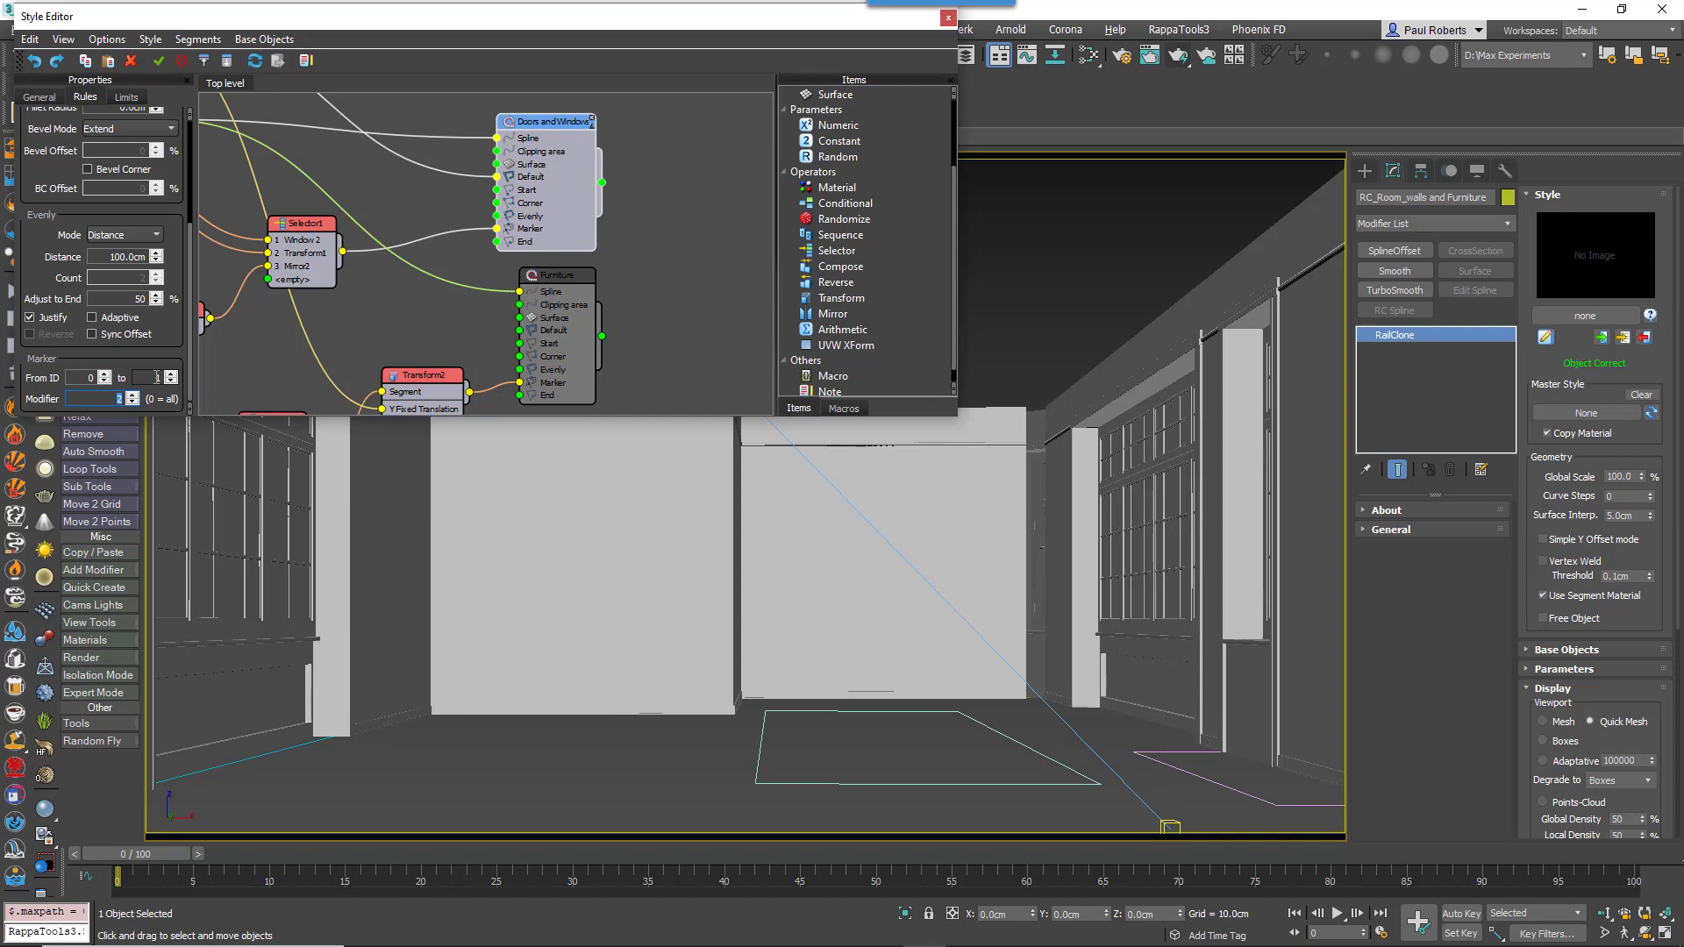
left_click(171, 374)
Step: In the RailClone Lister, turn display back on for the Roof and the walls-and-furniture objects
left_click(947, 17)
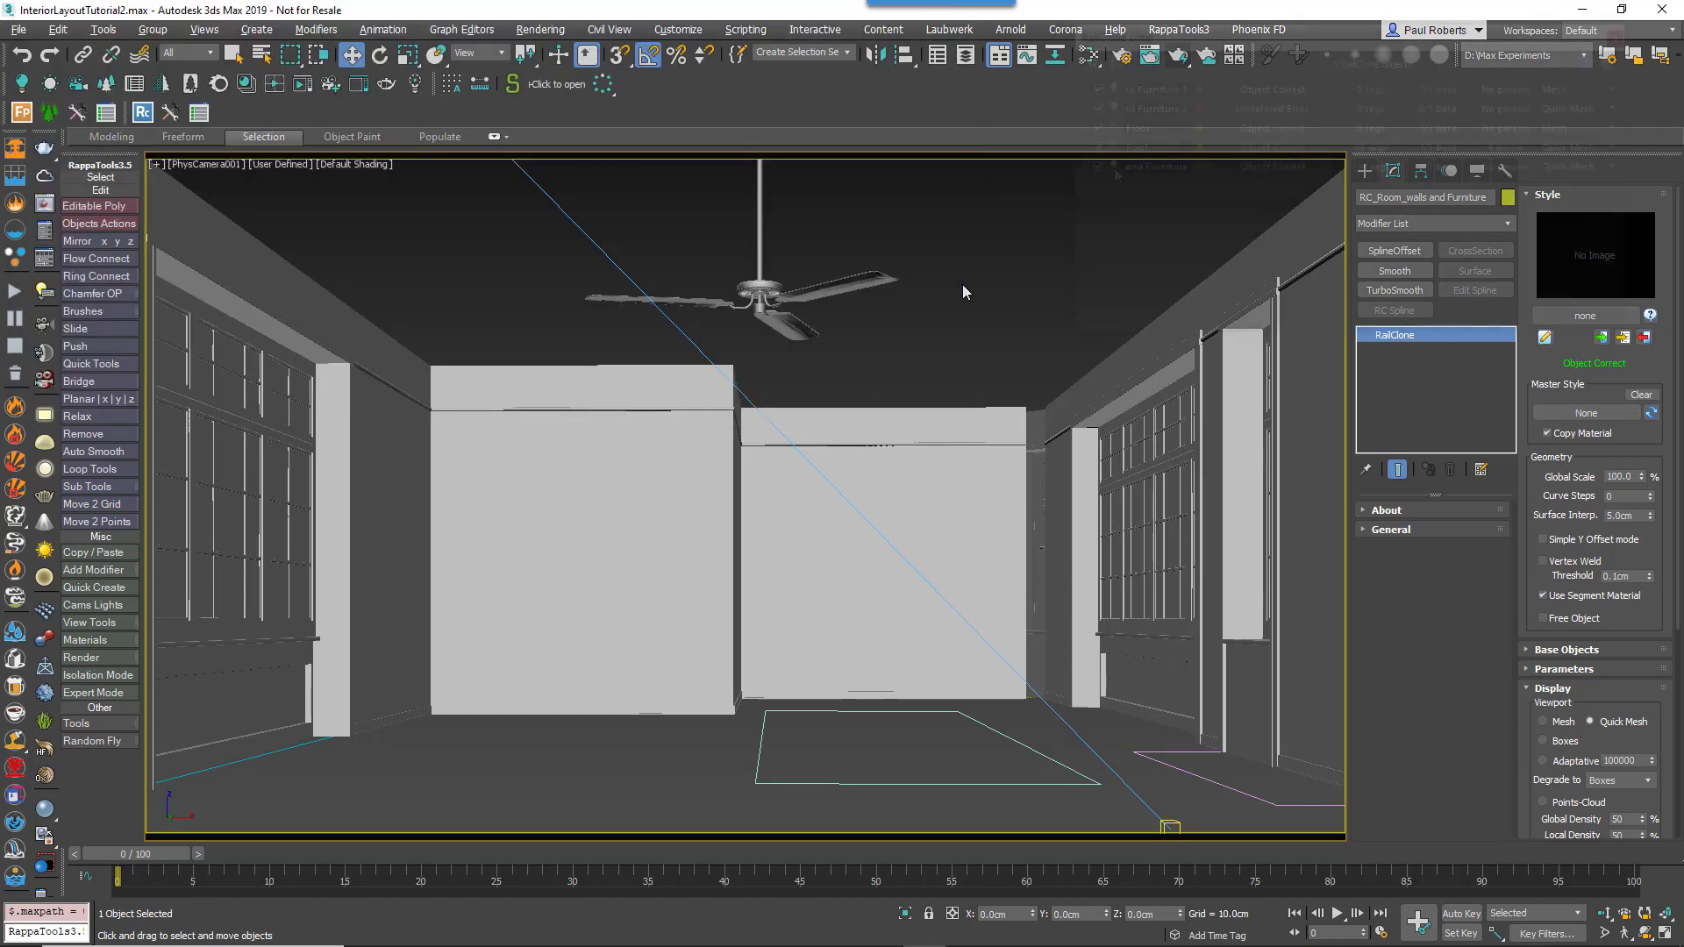
left_click(1111, 128)
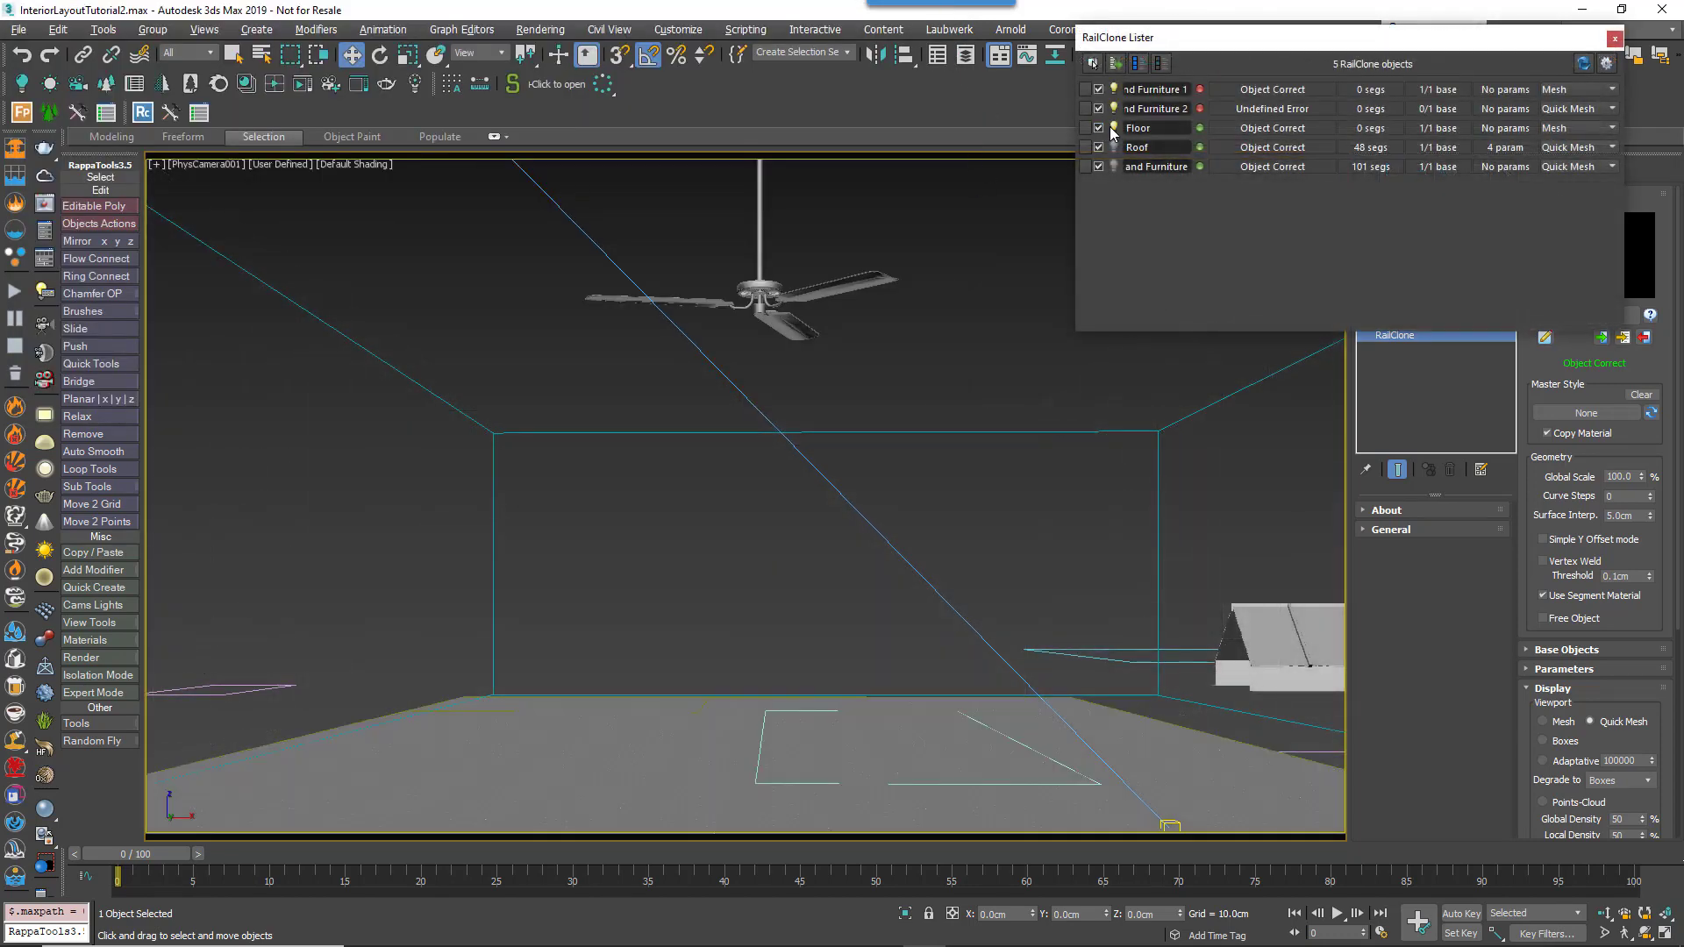
key("F4")
left_click(1114, 148)
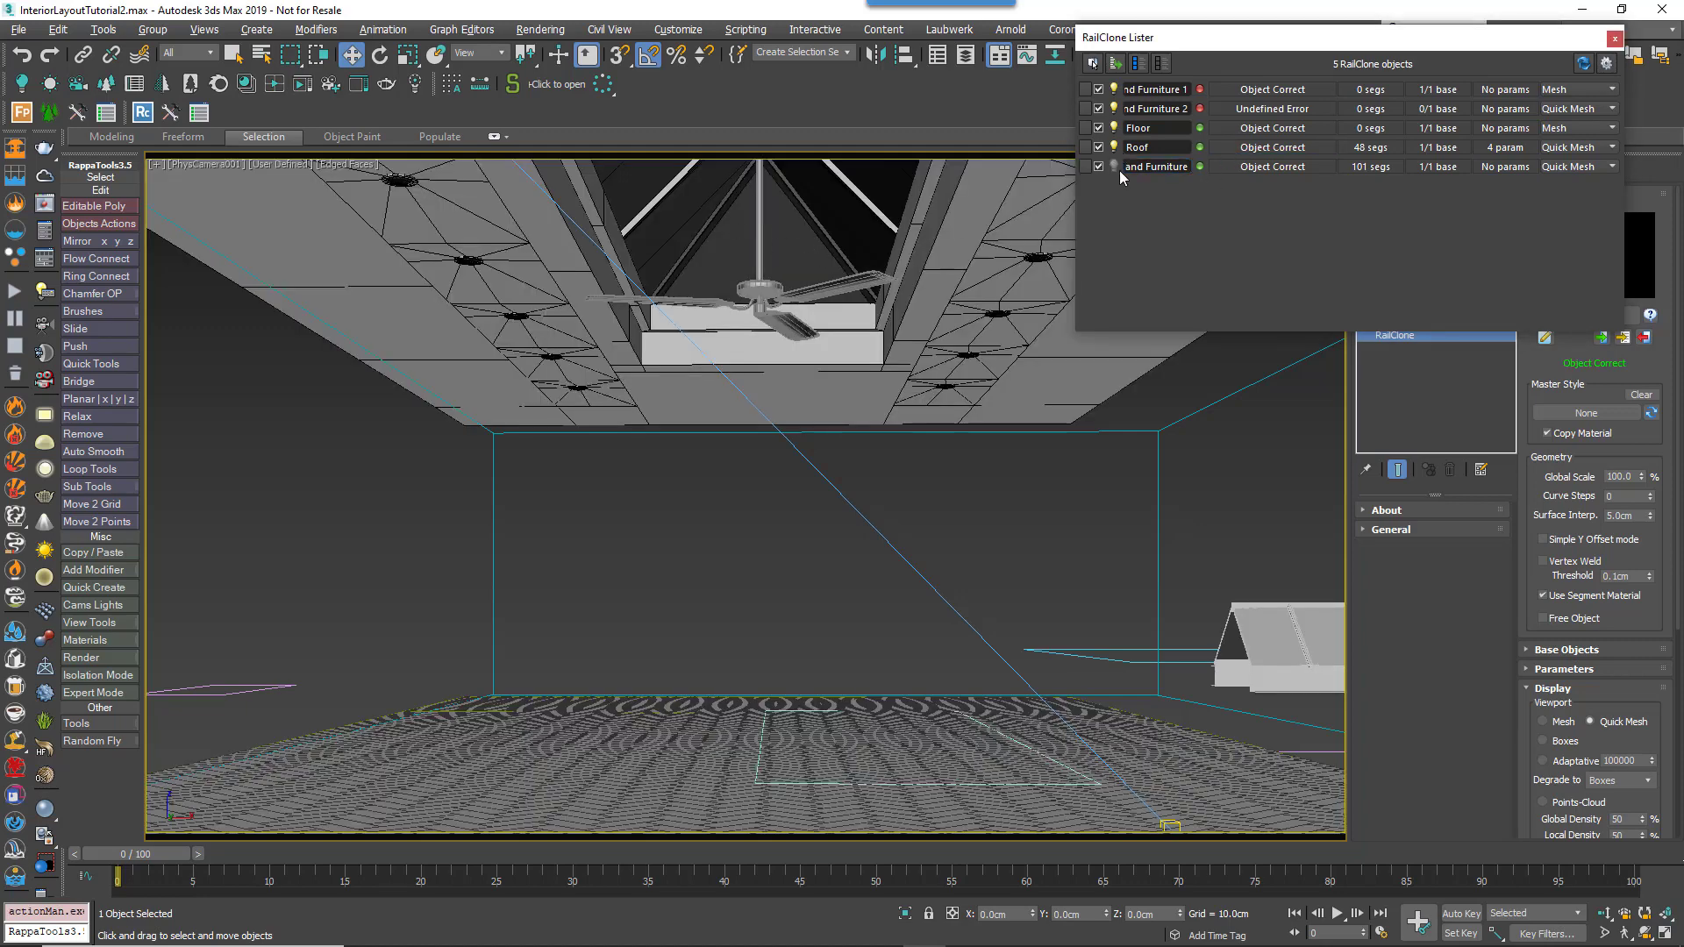
left_click(1115, 167)
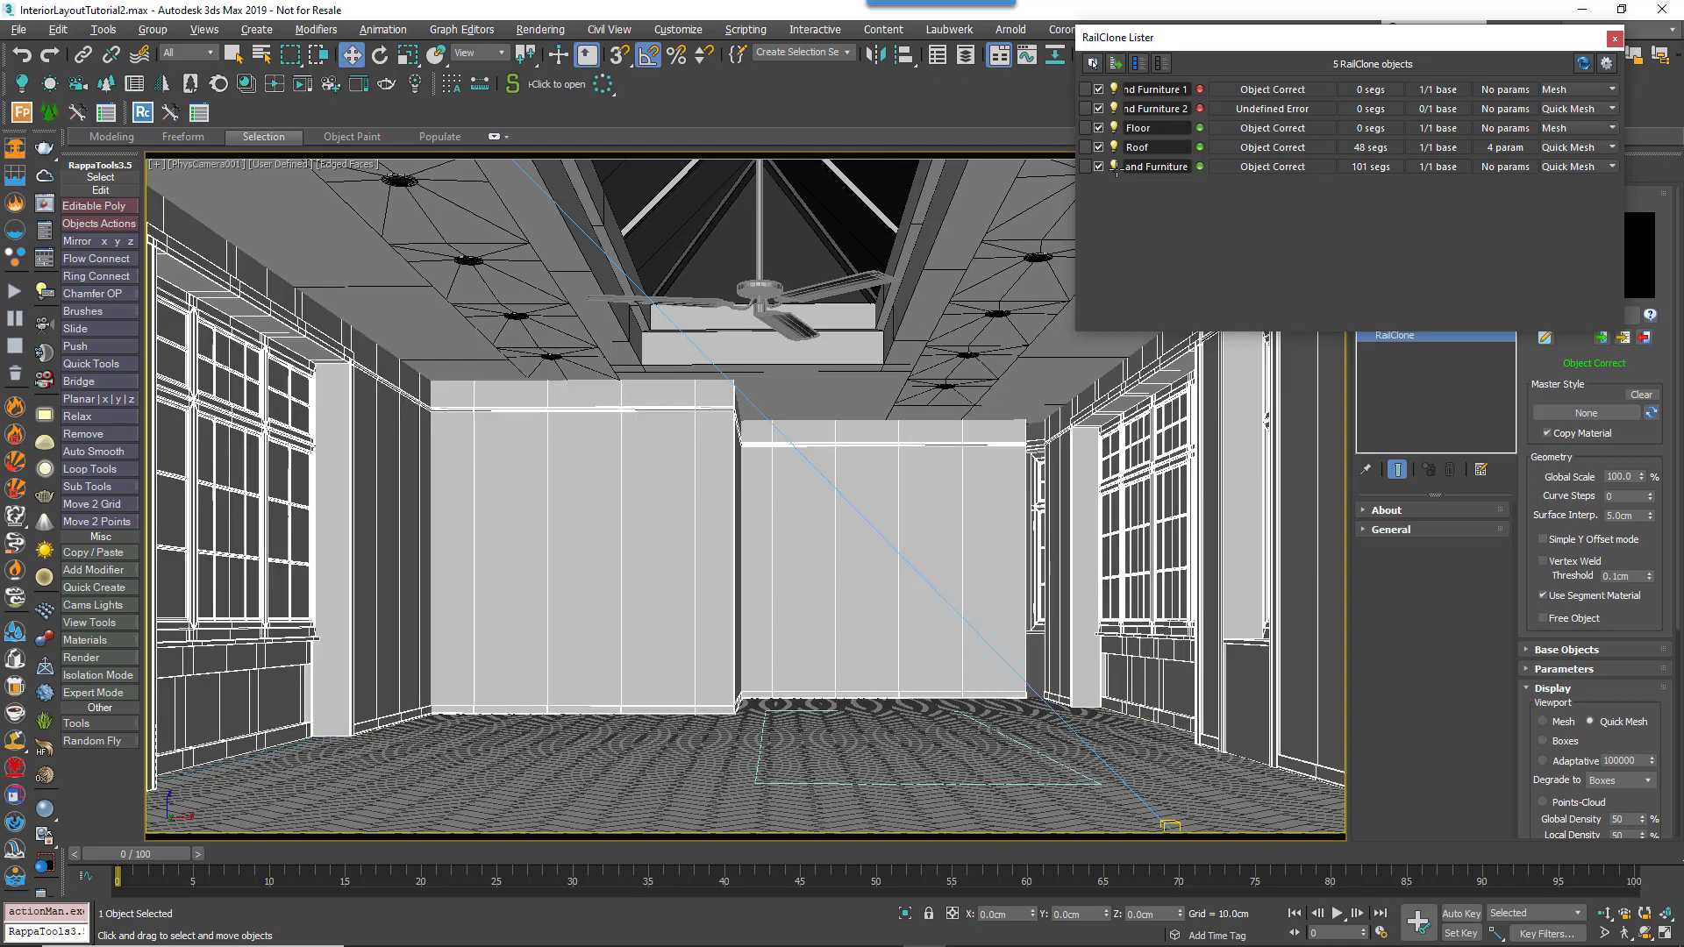
Step: Re-enable the Furniture generator in the Style Editor and close the Lister
left_click(1545, 338)
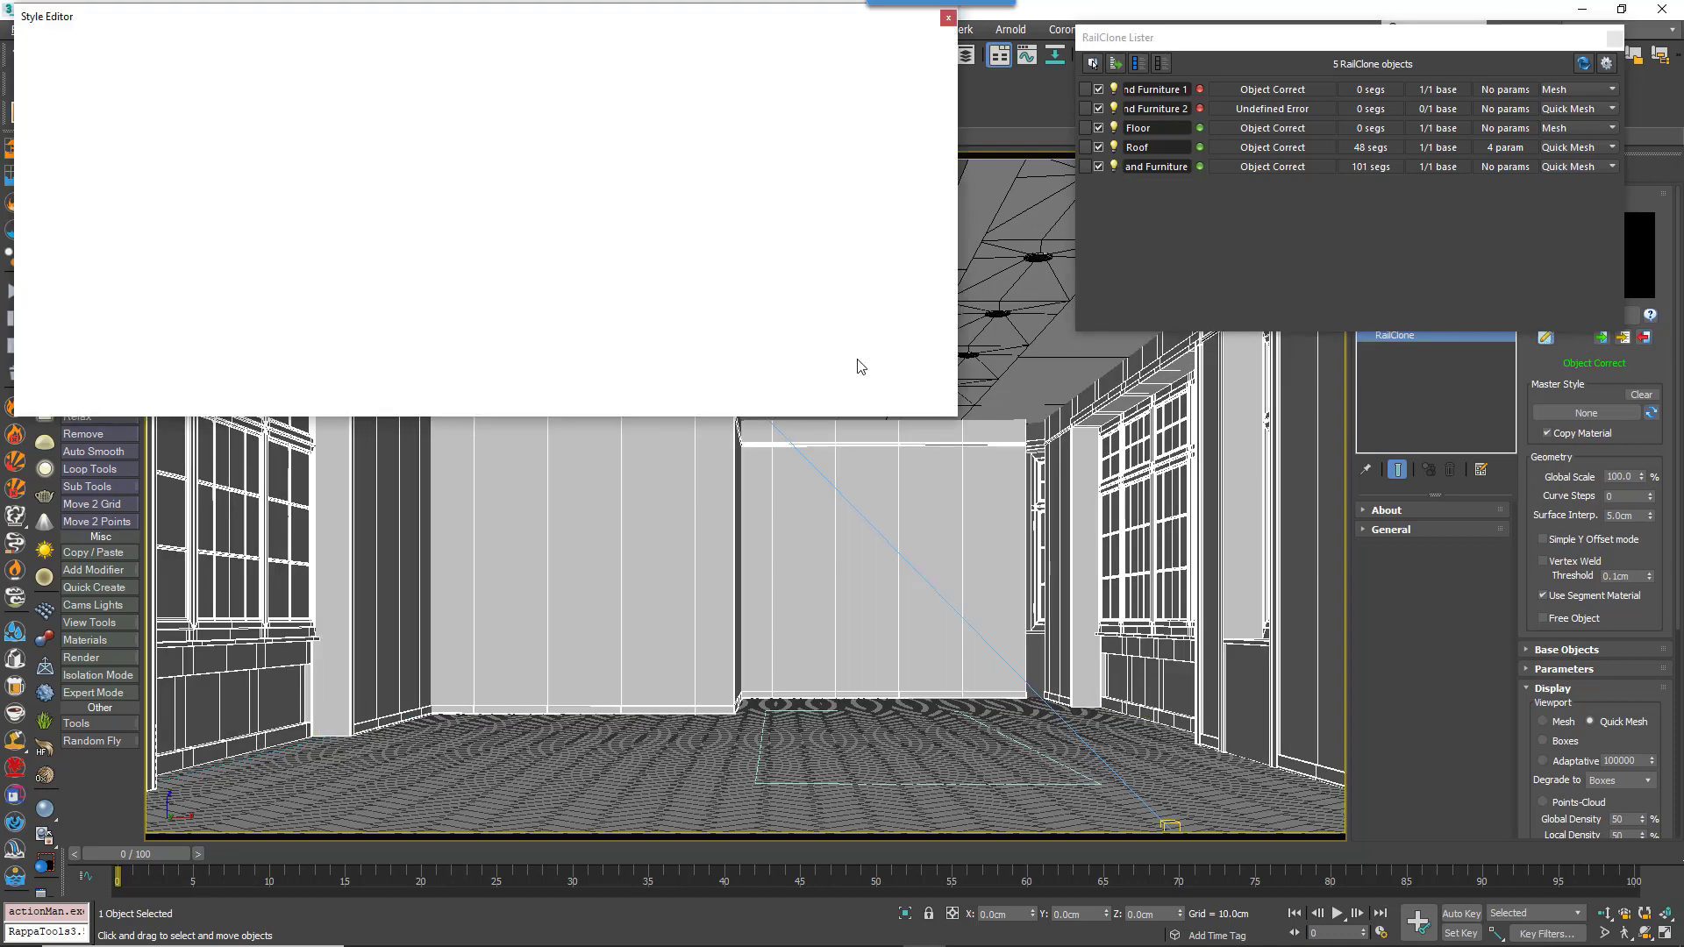
left_click(589, 279)
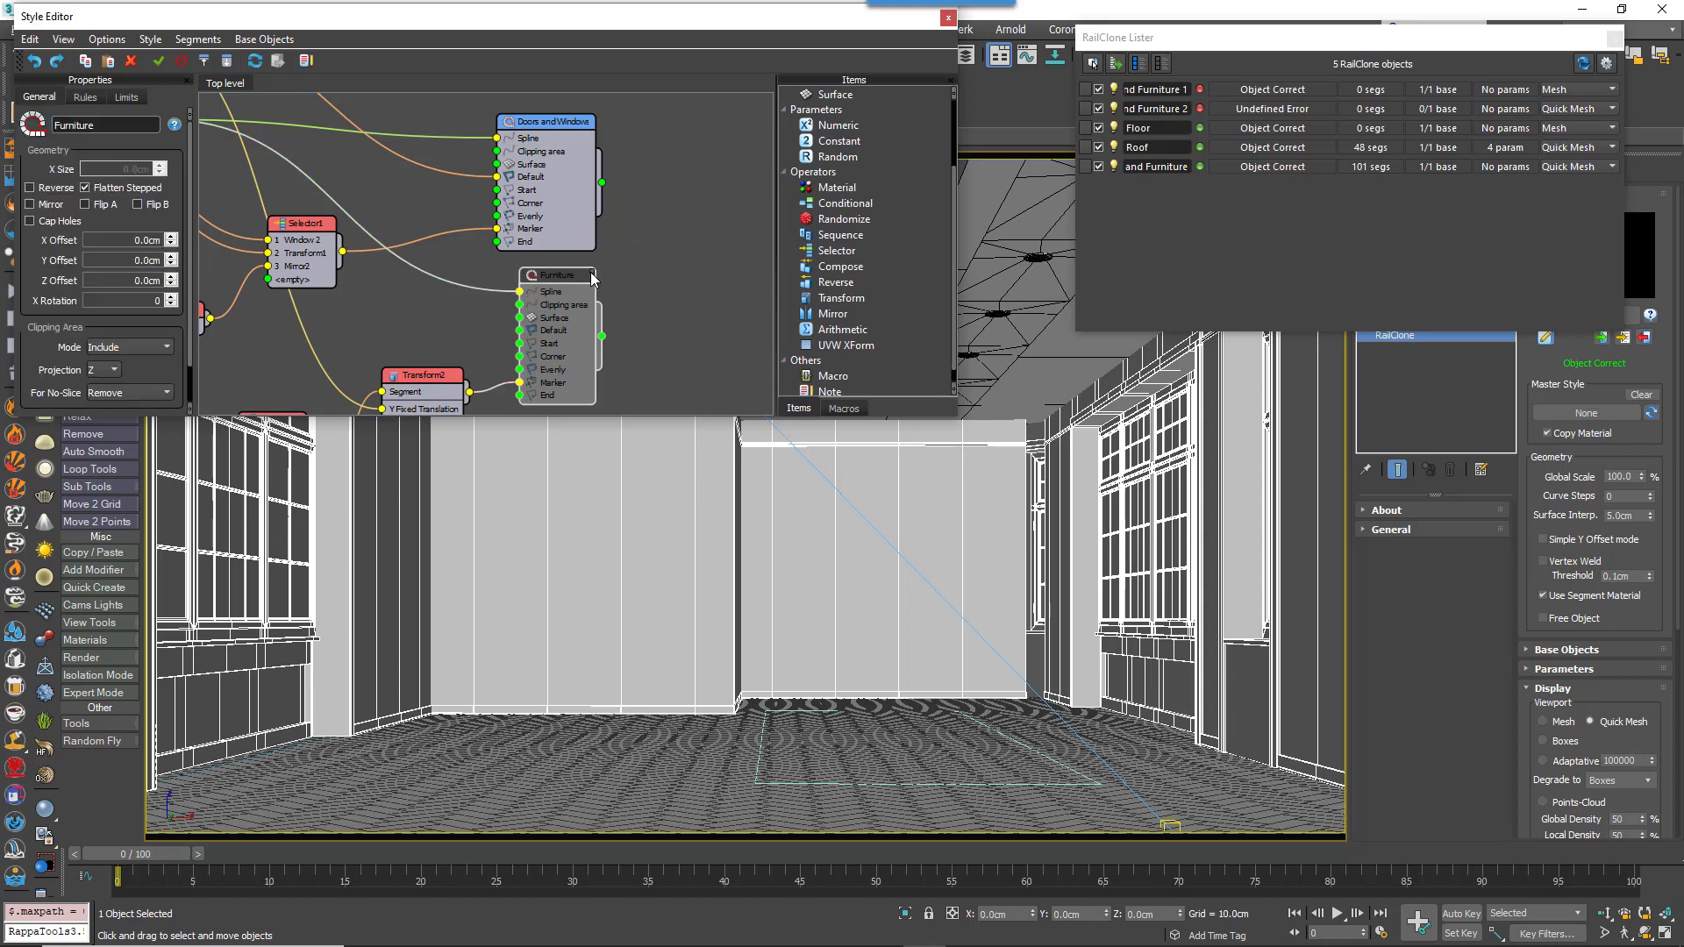
left_click(948, 18)
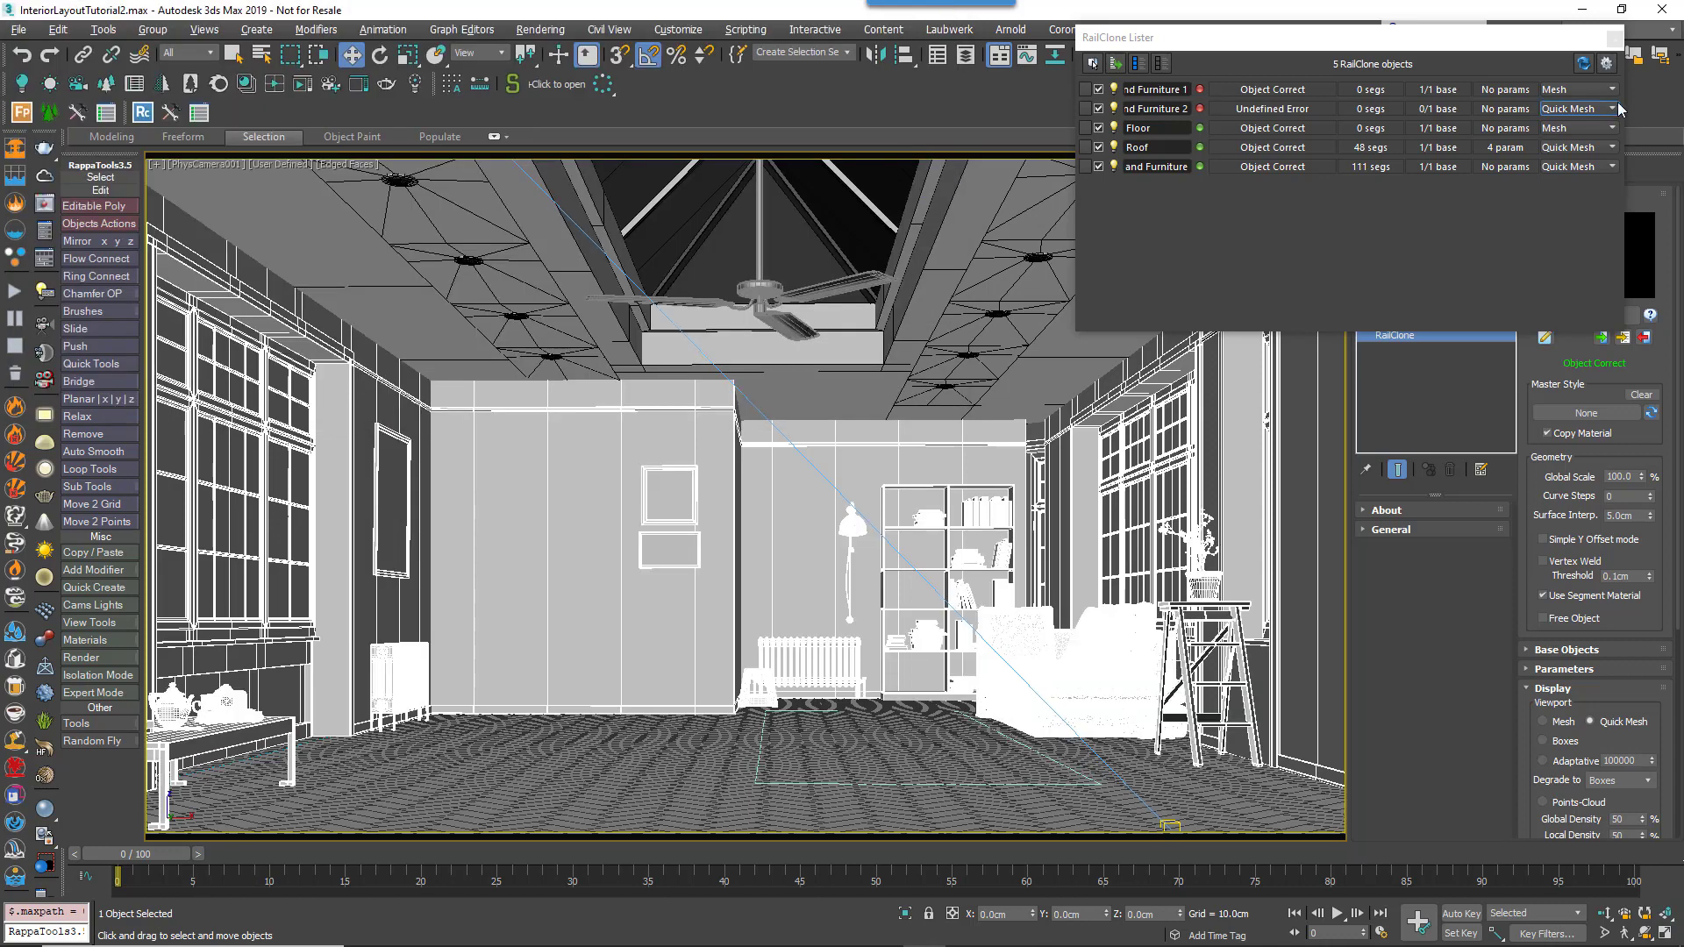
left_click(1611, 41)
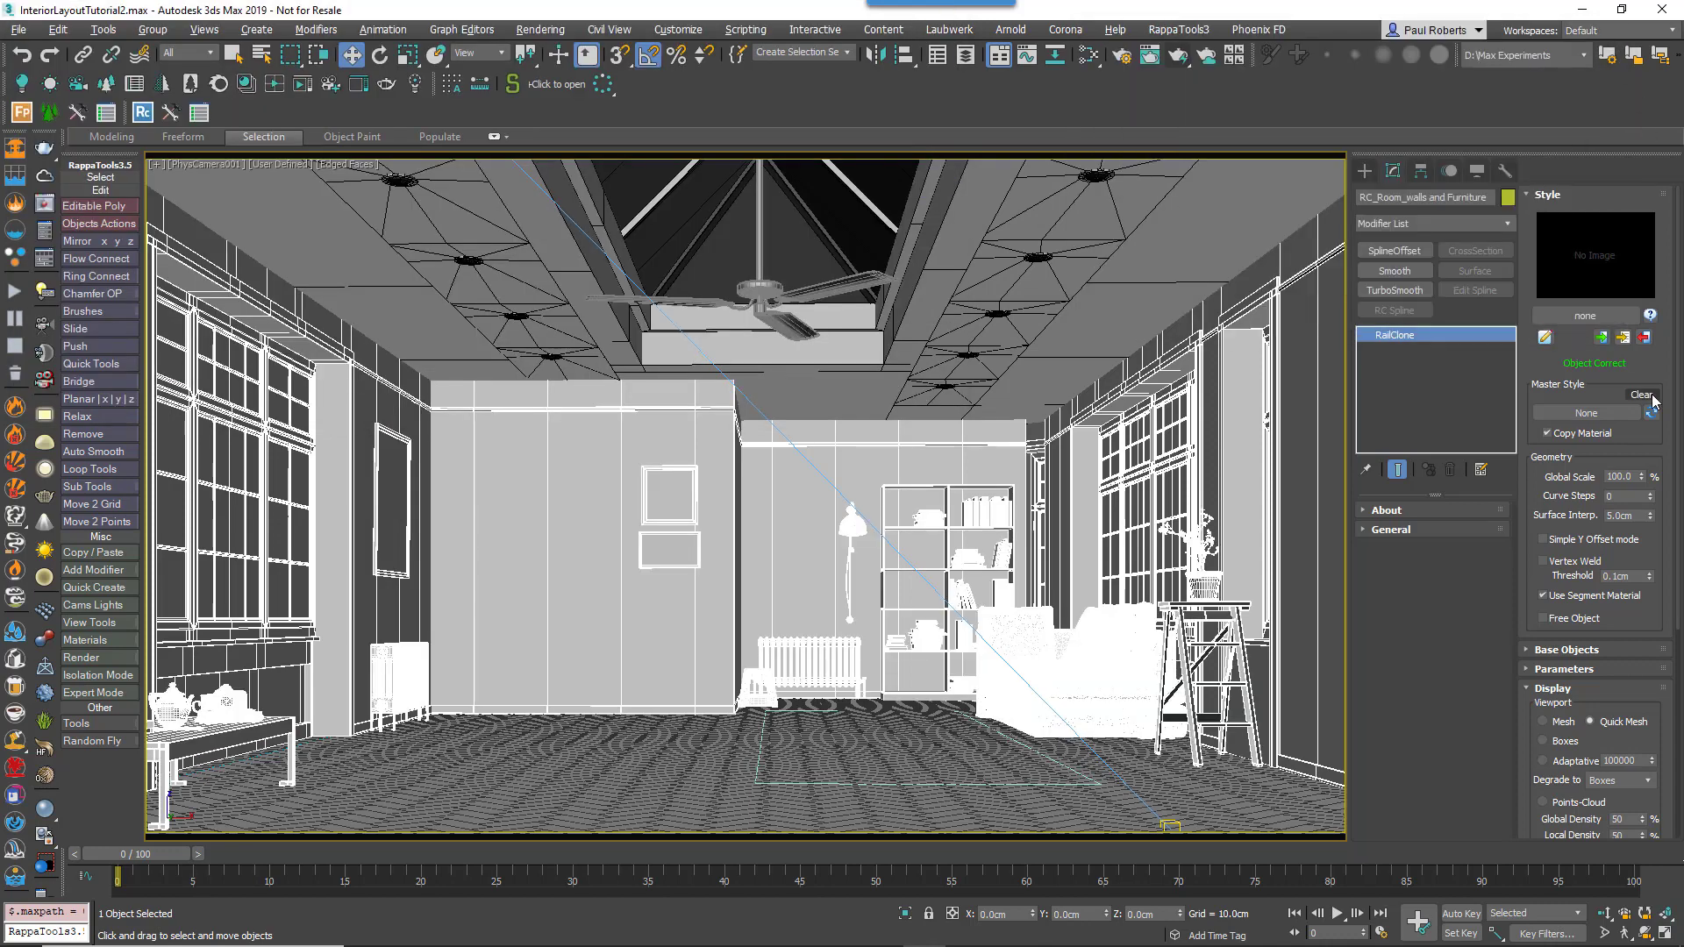